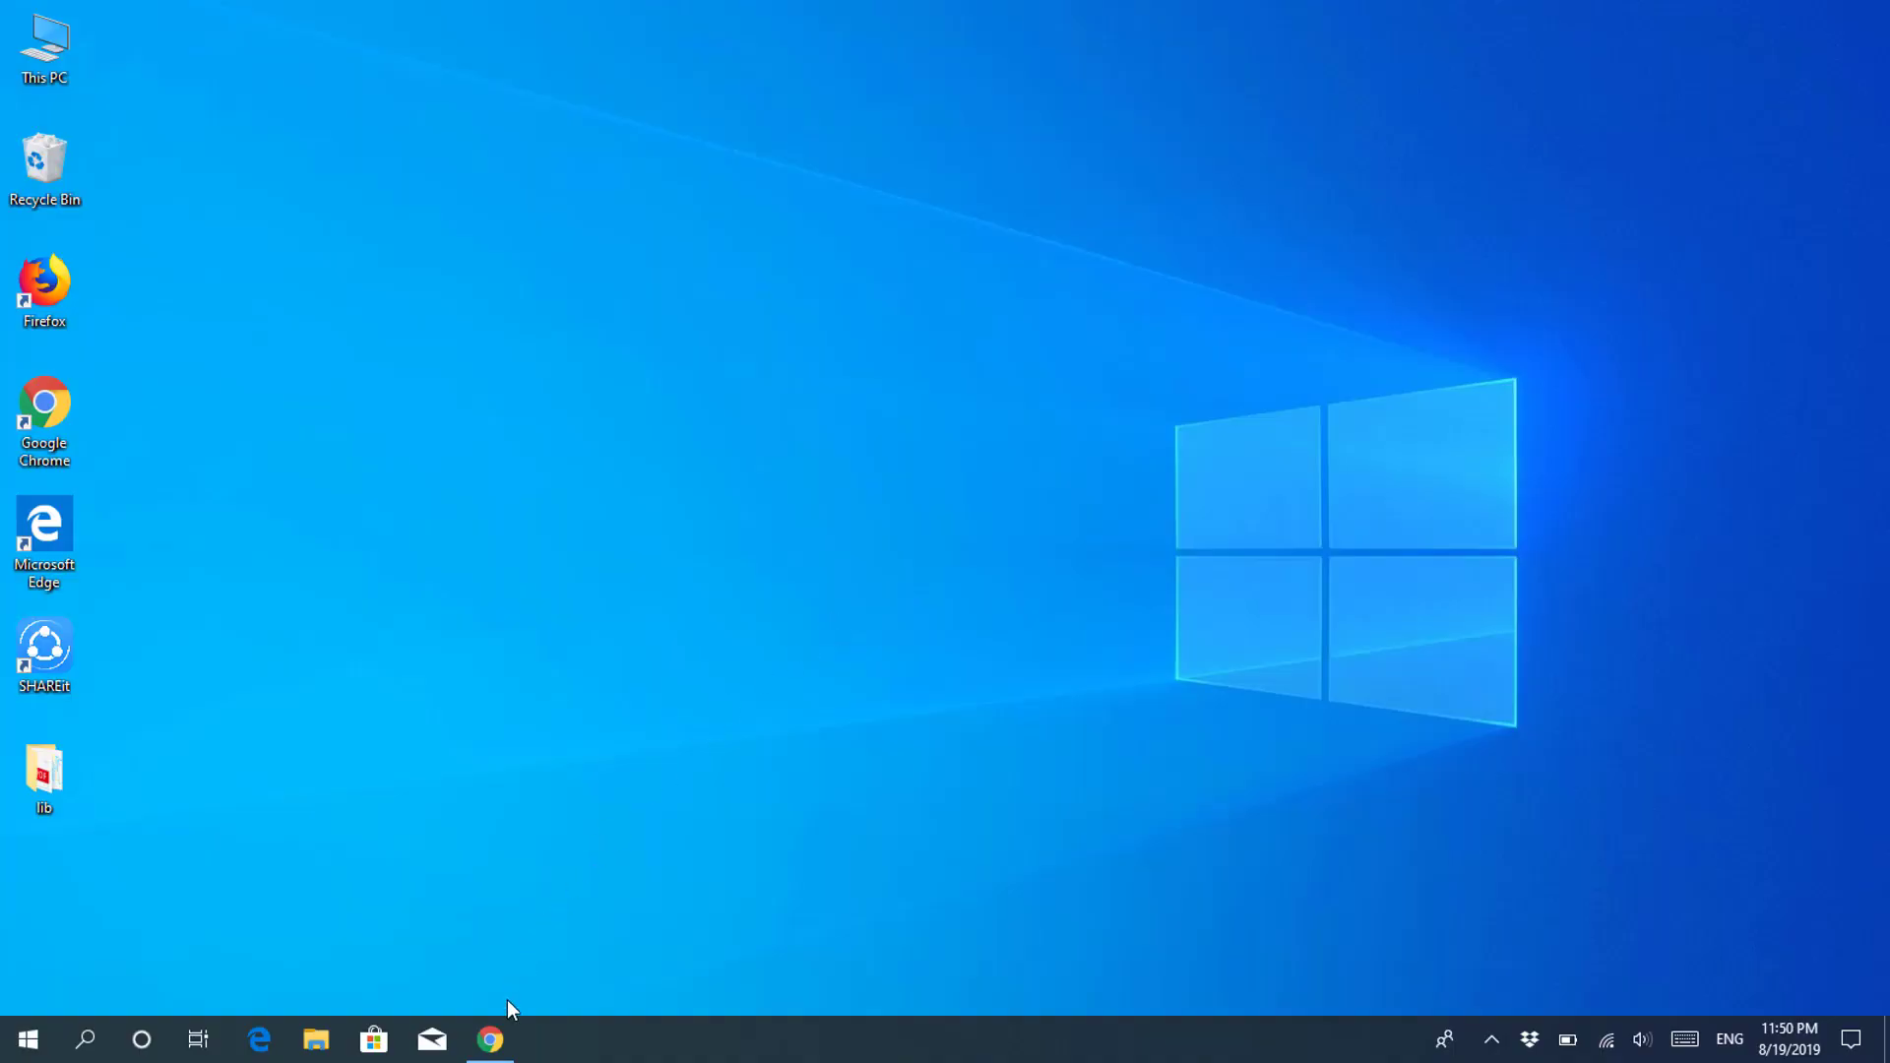
# Step: Switch to Chrome, download the Rainmeter 4.3 final release from rainmeter.net and run the downloaded installer
pyautogui.click(505, 1035)
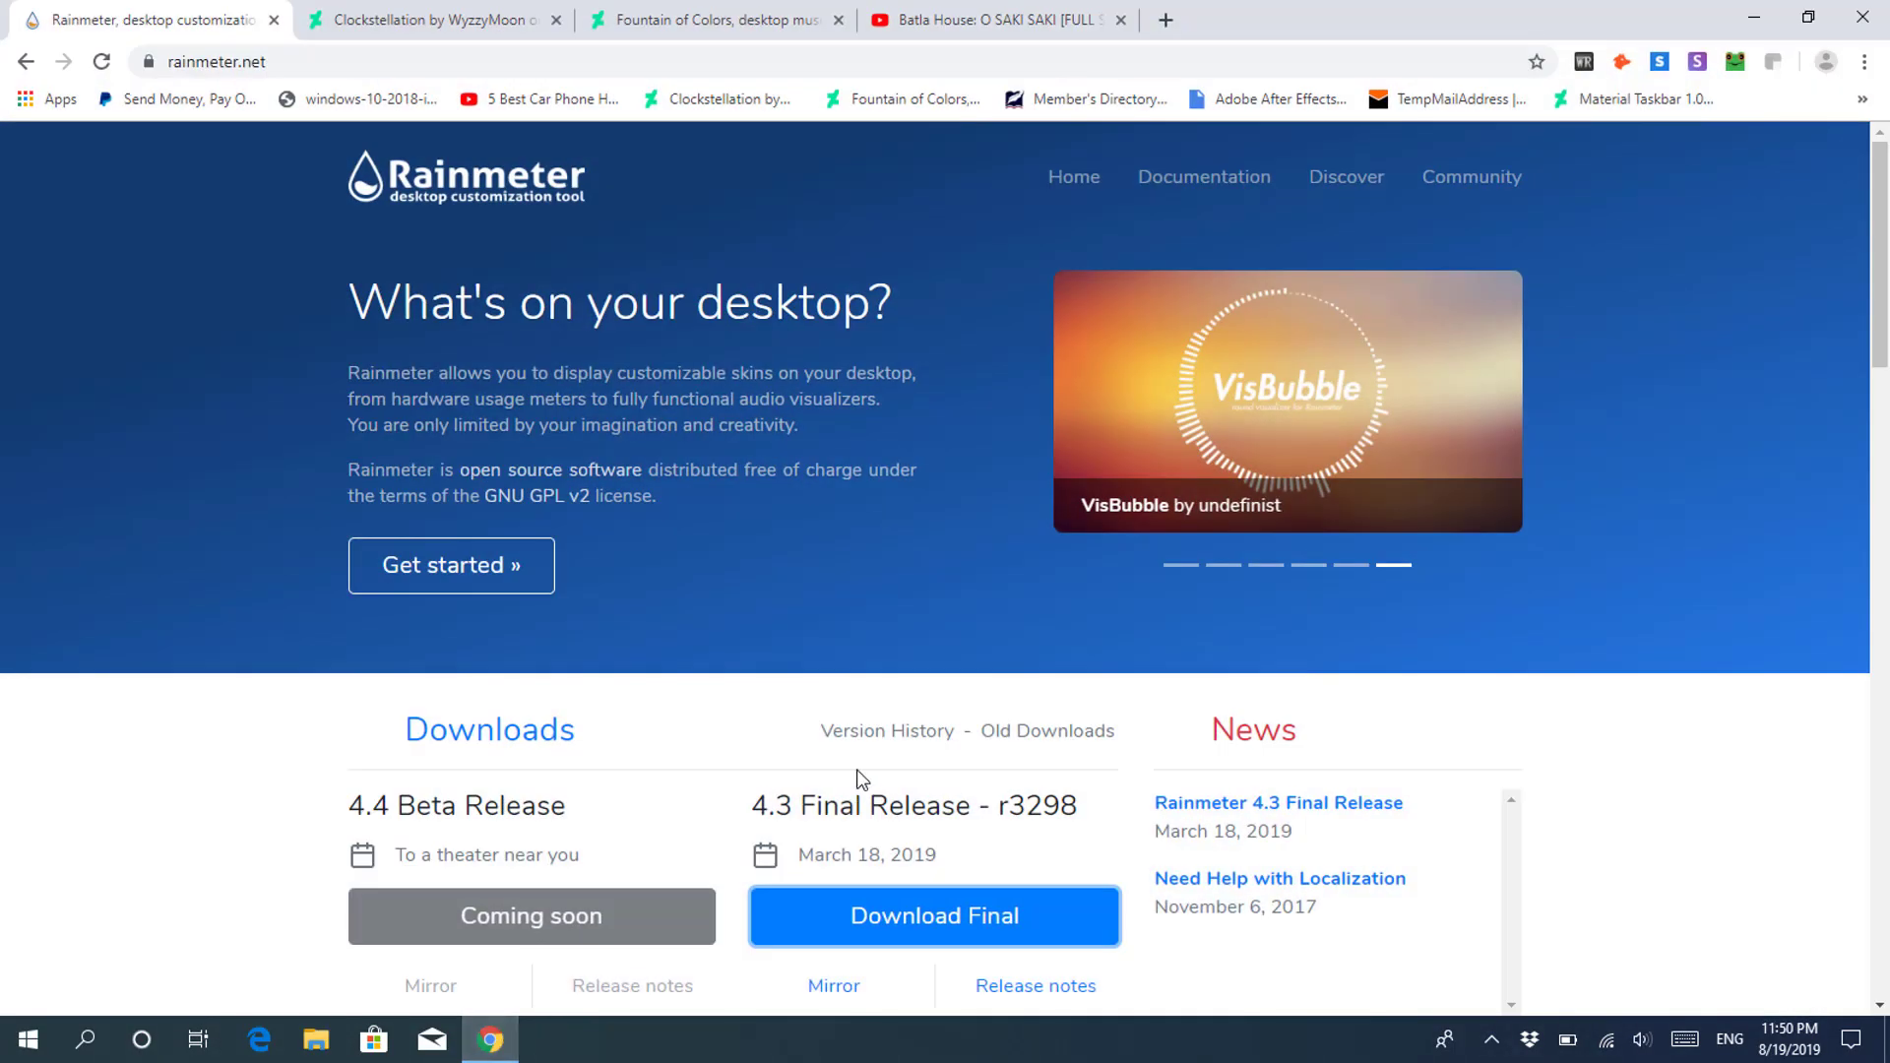
pyautogui.scroll(-3, 862, 778)
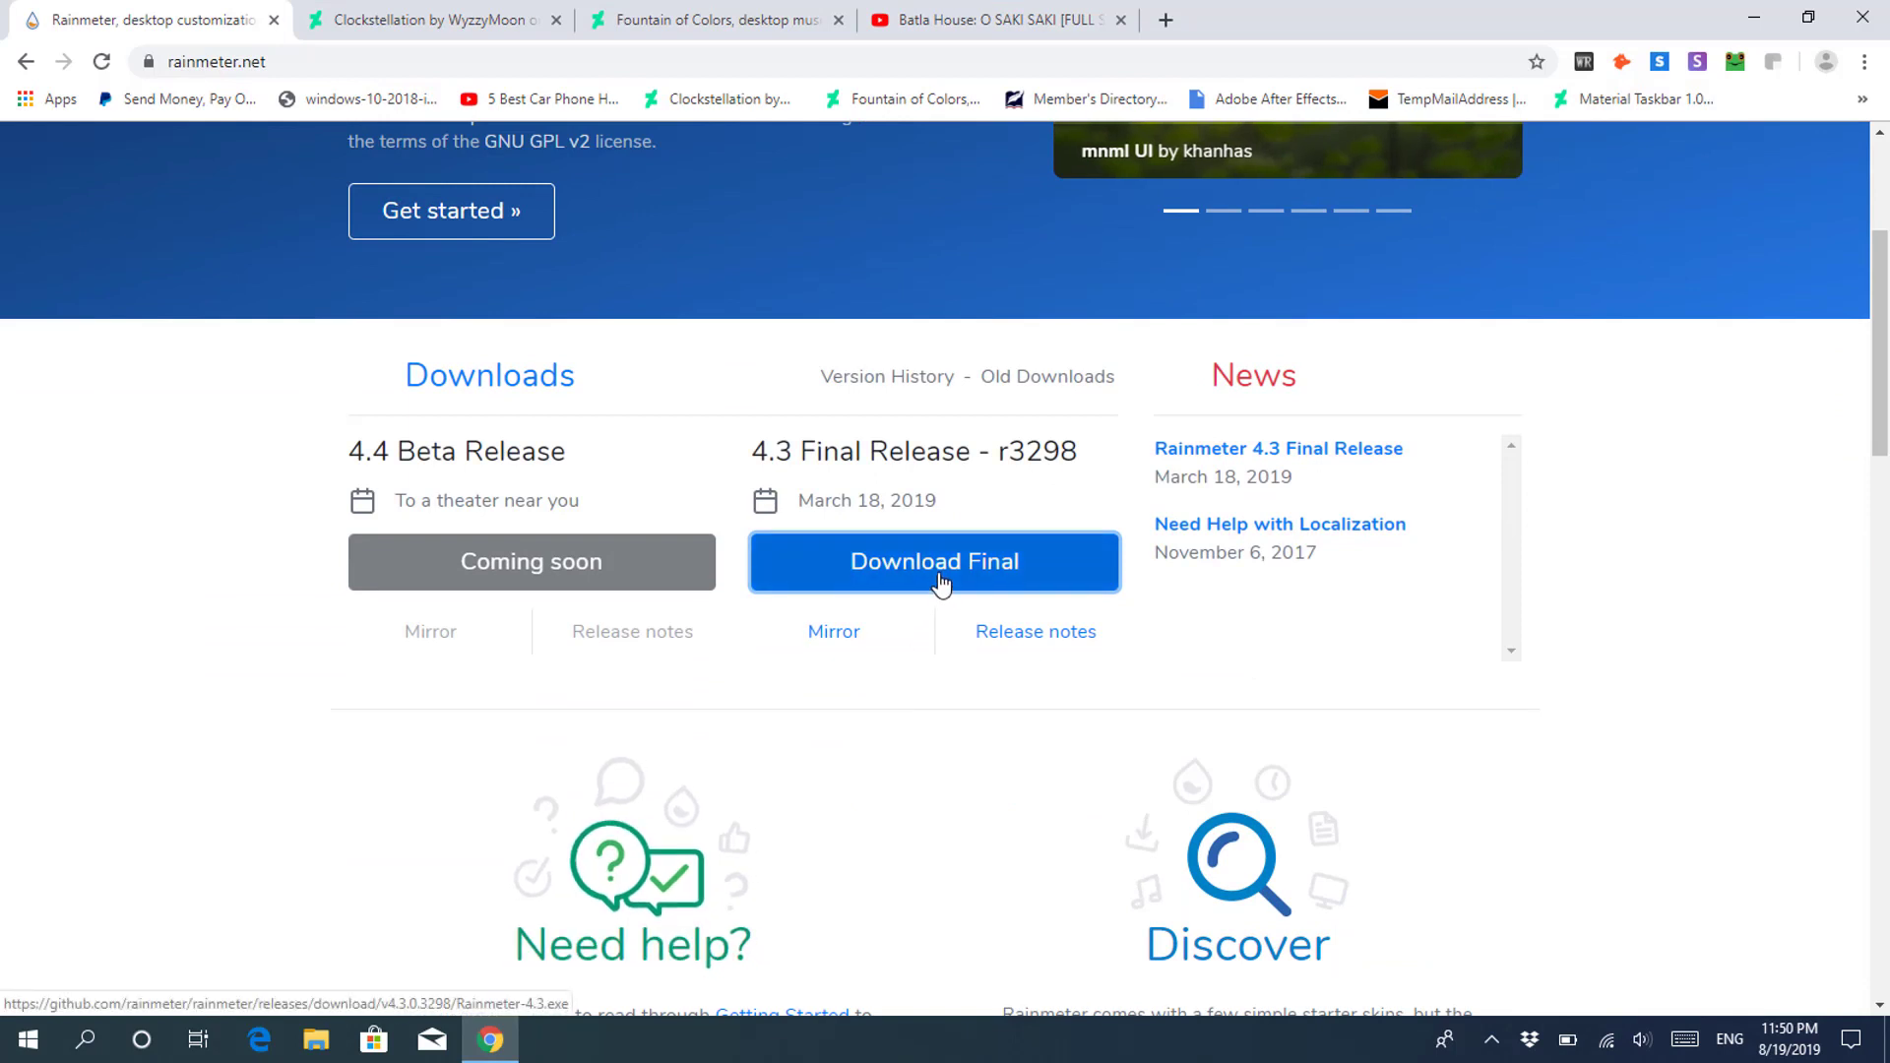
pyautogui.click(940, 582)
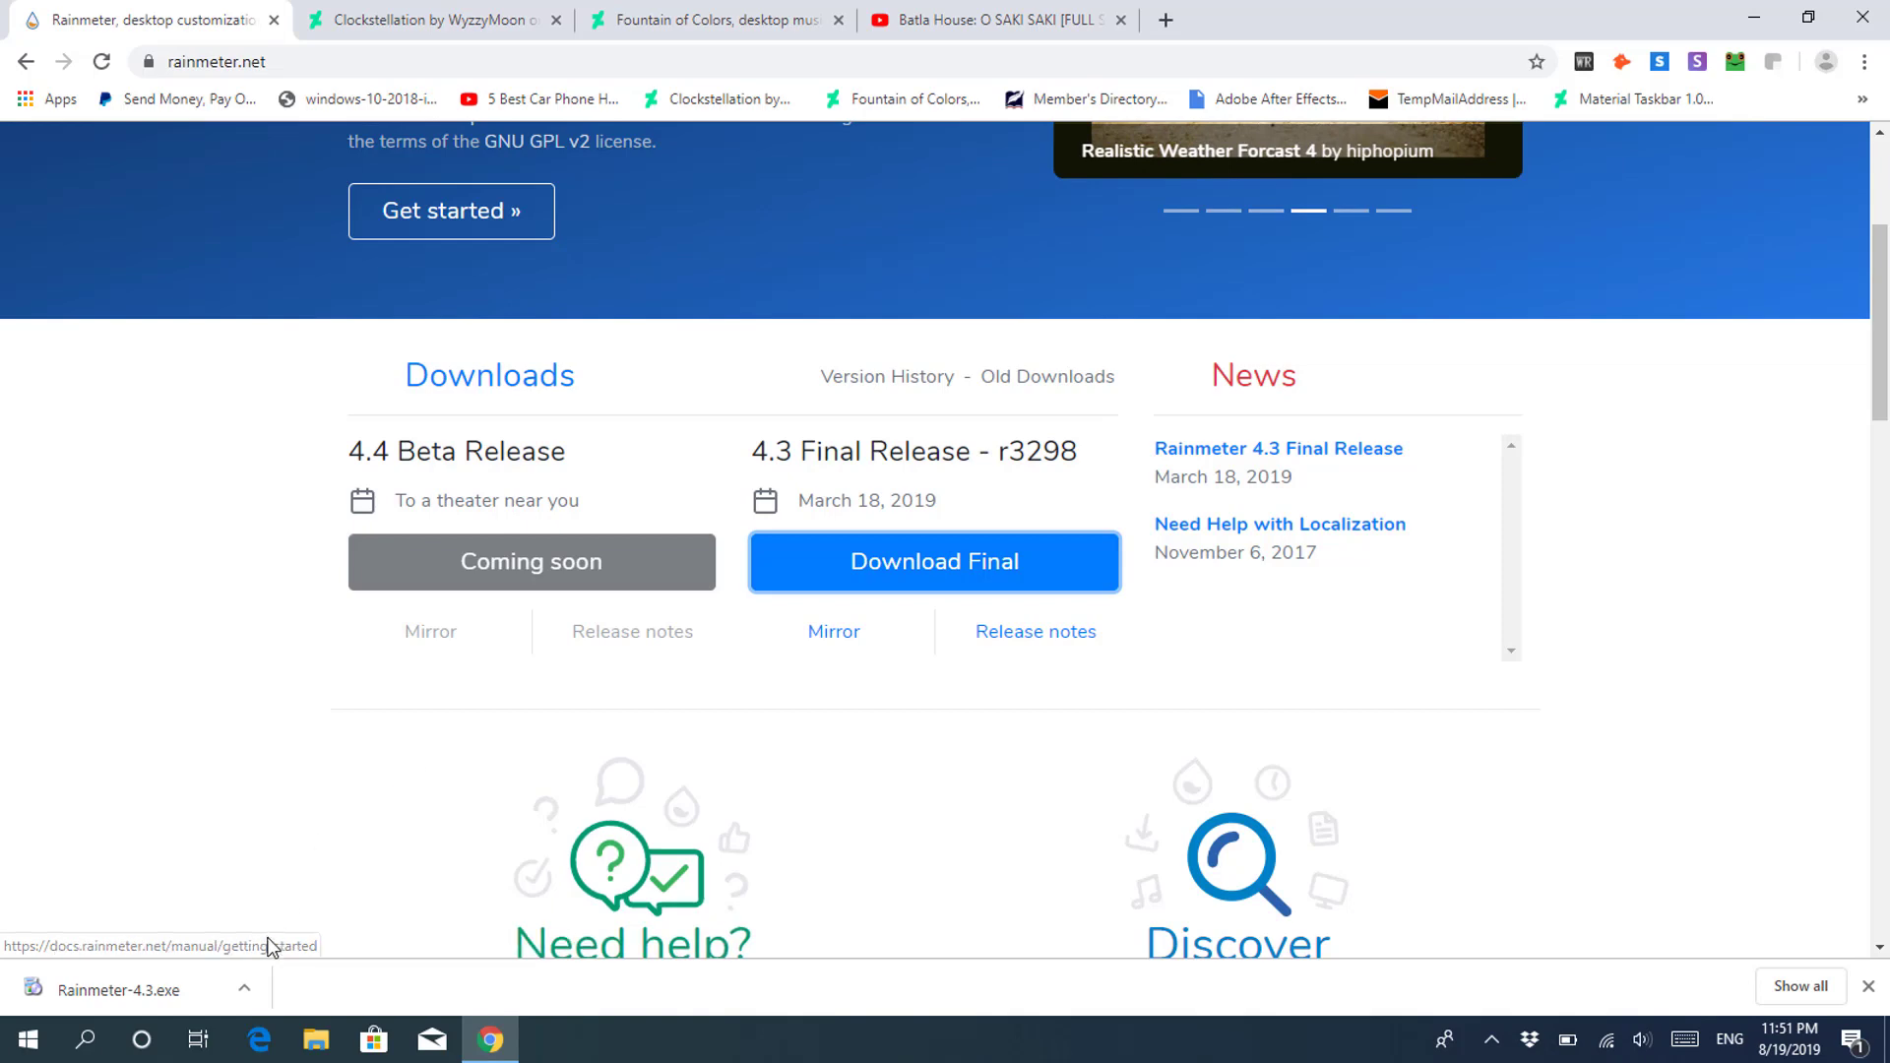
pyautogui.click(246, 992)
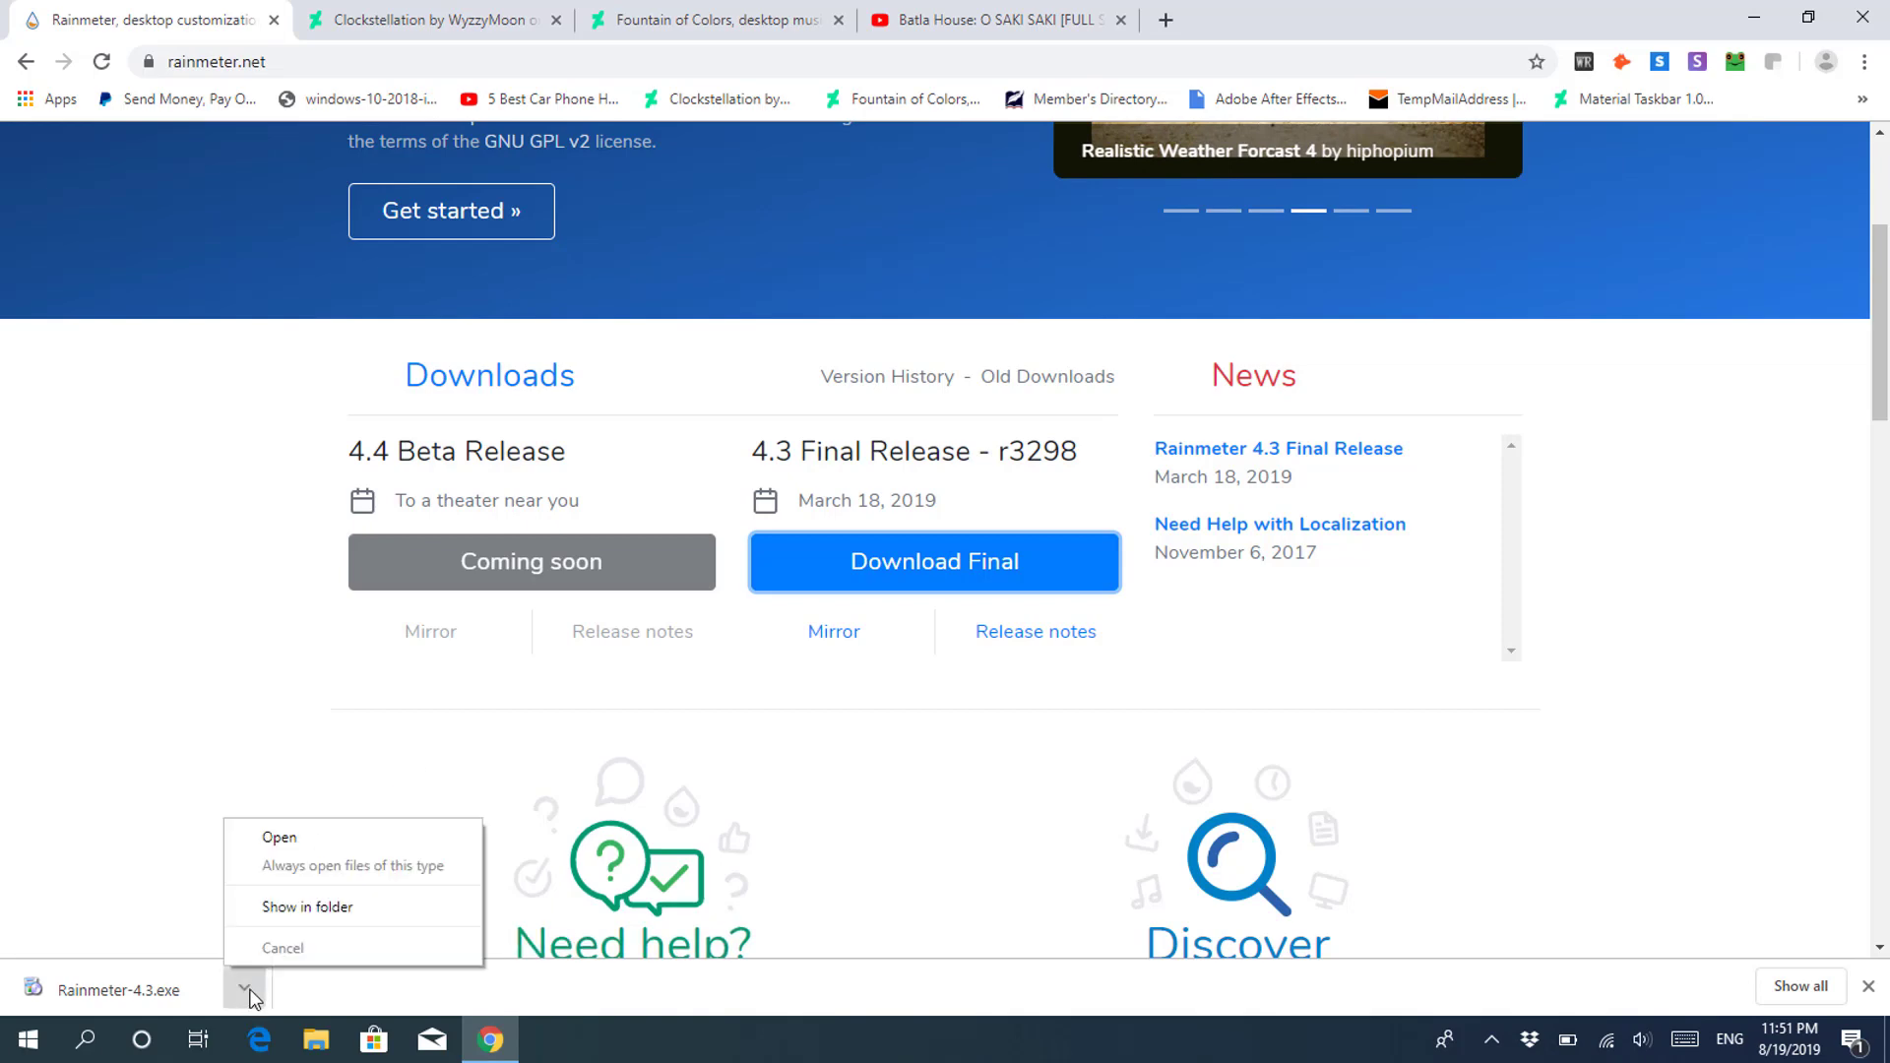
pyautogui.click(381, 849)
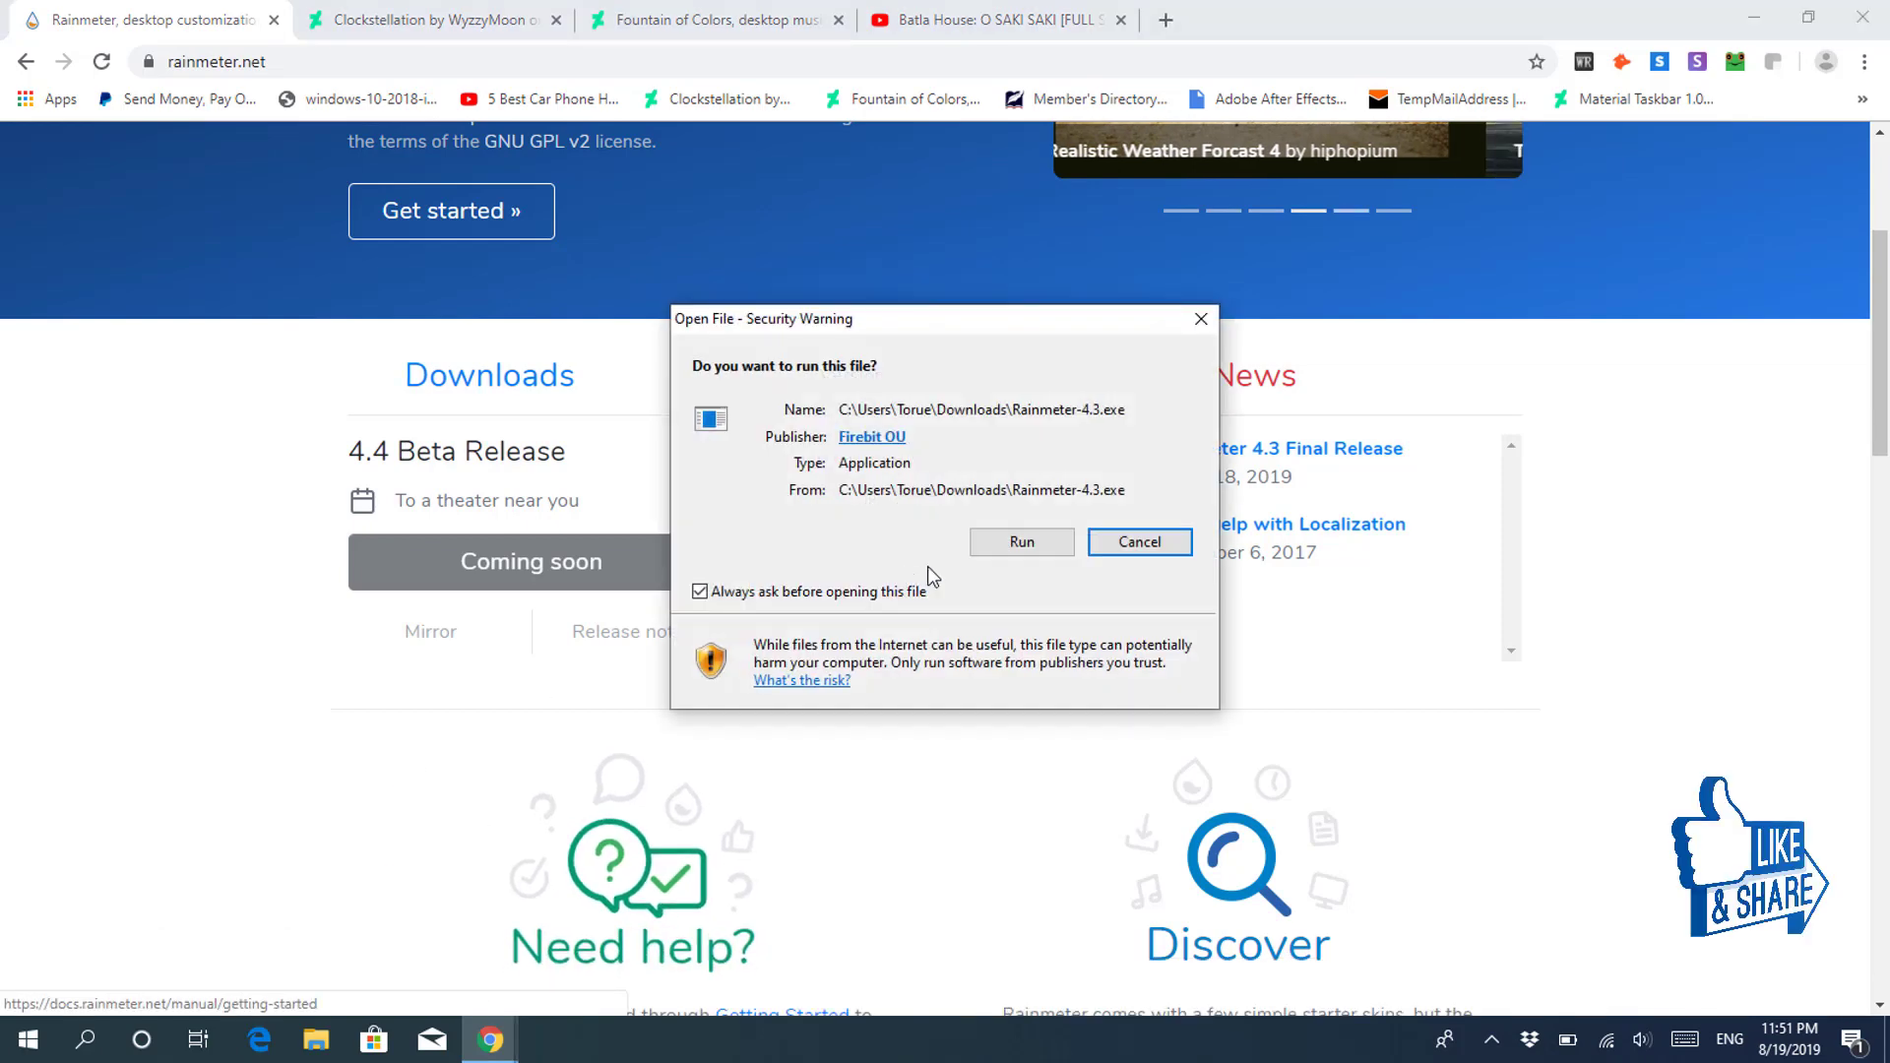
pyautogui.click(1038, 552)
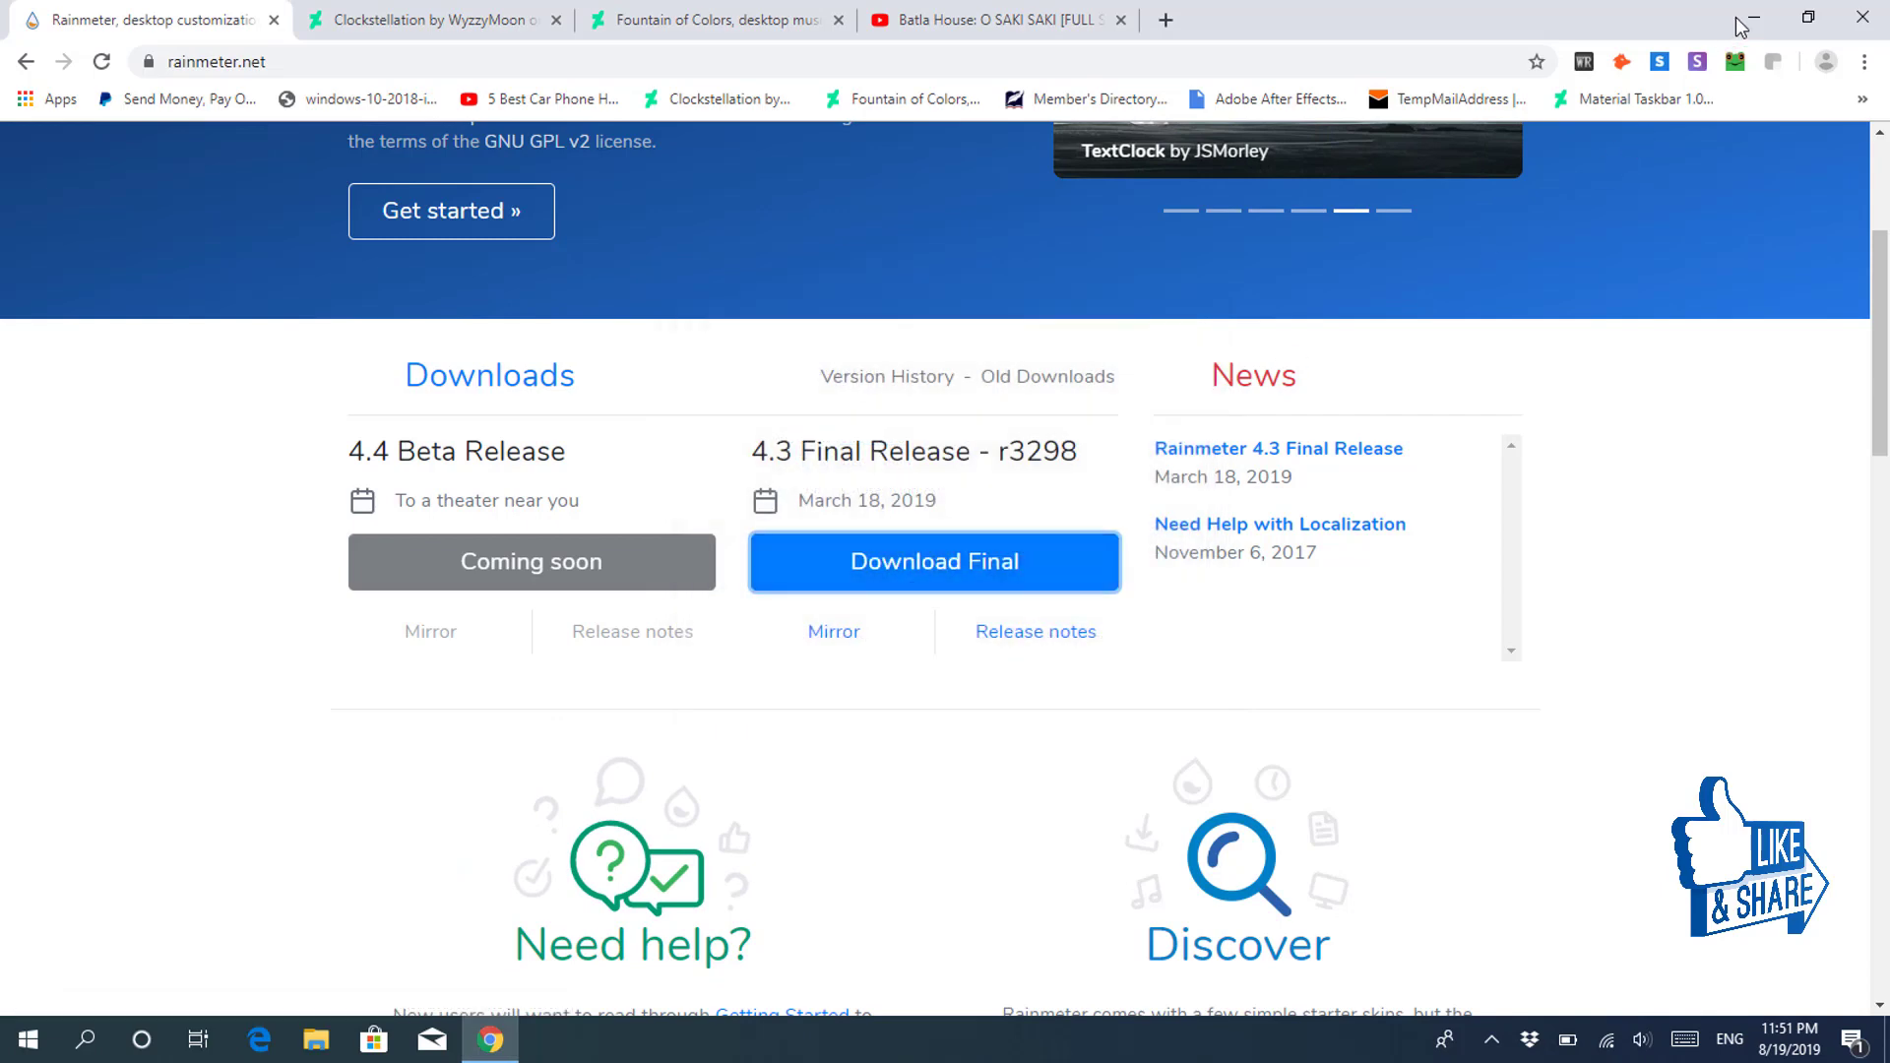
# Step: Install the 64-bit version of Rainmeter in English to the default folder with launch on startup, and run it on finishing
pyautogui.click(1772, 12)
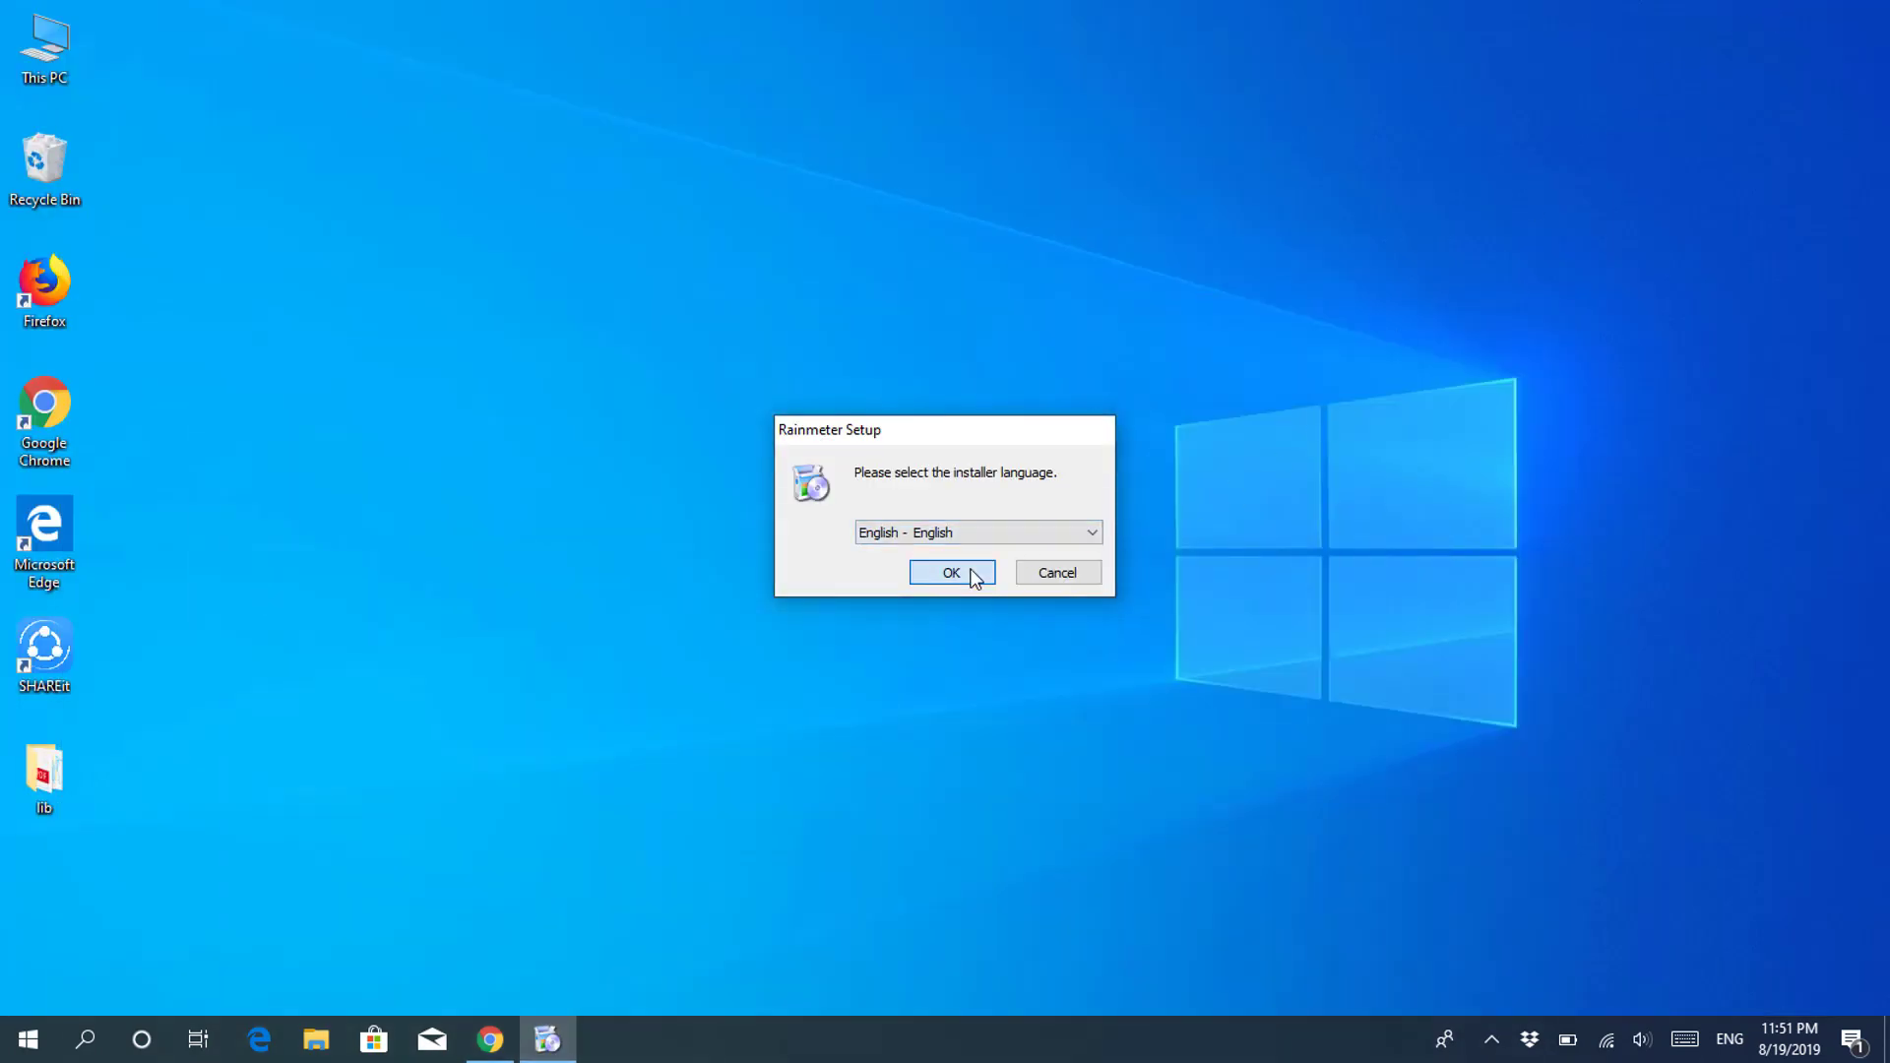
pyautogui.click(975, 578)
pyautogui.click(1080, 705)
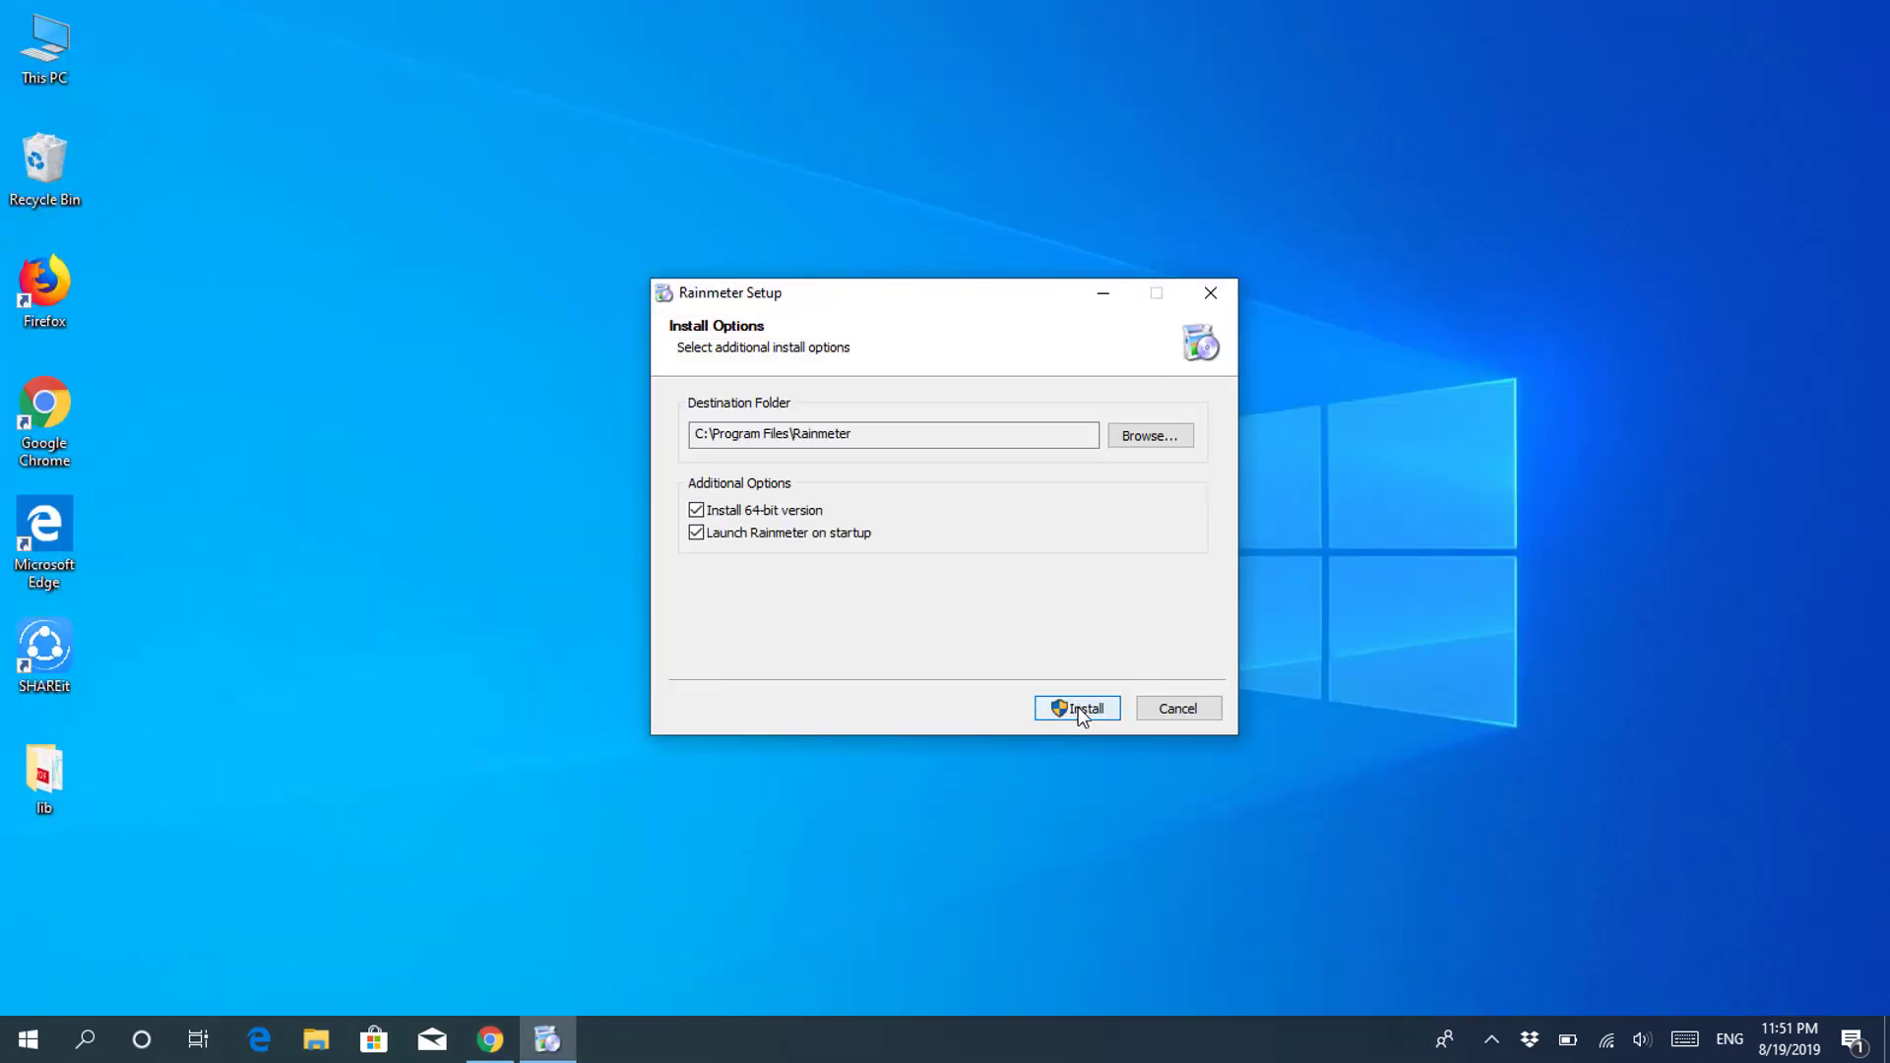
pyautogui.click(1083, 711)
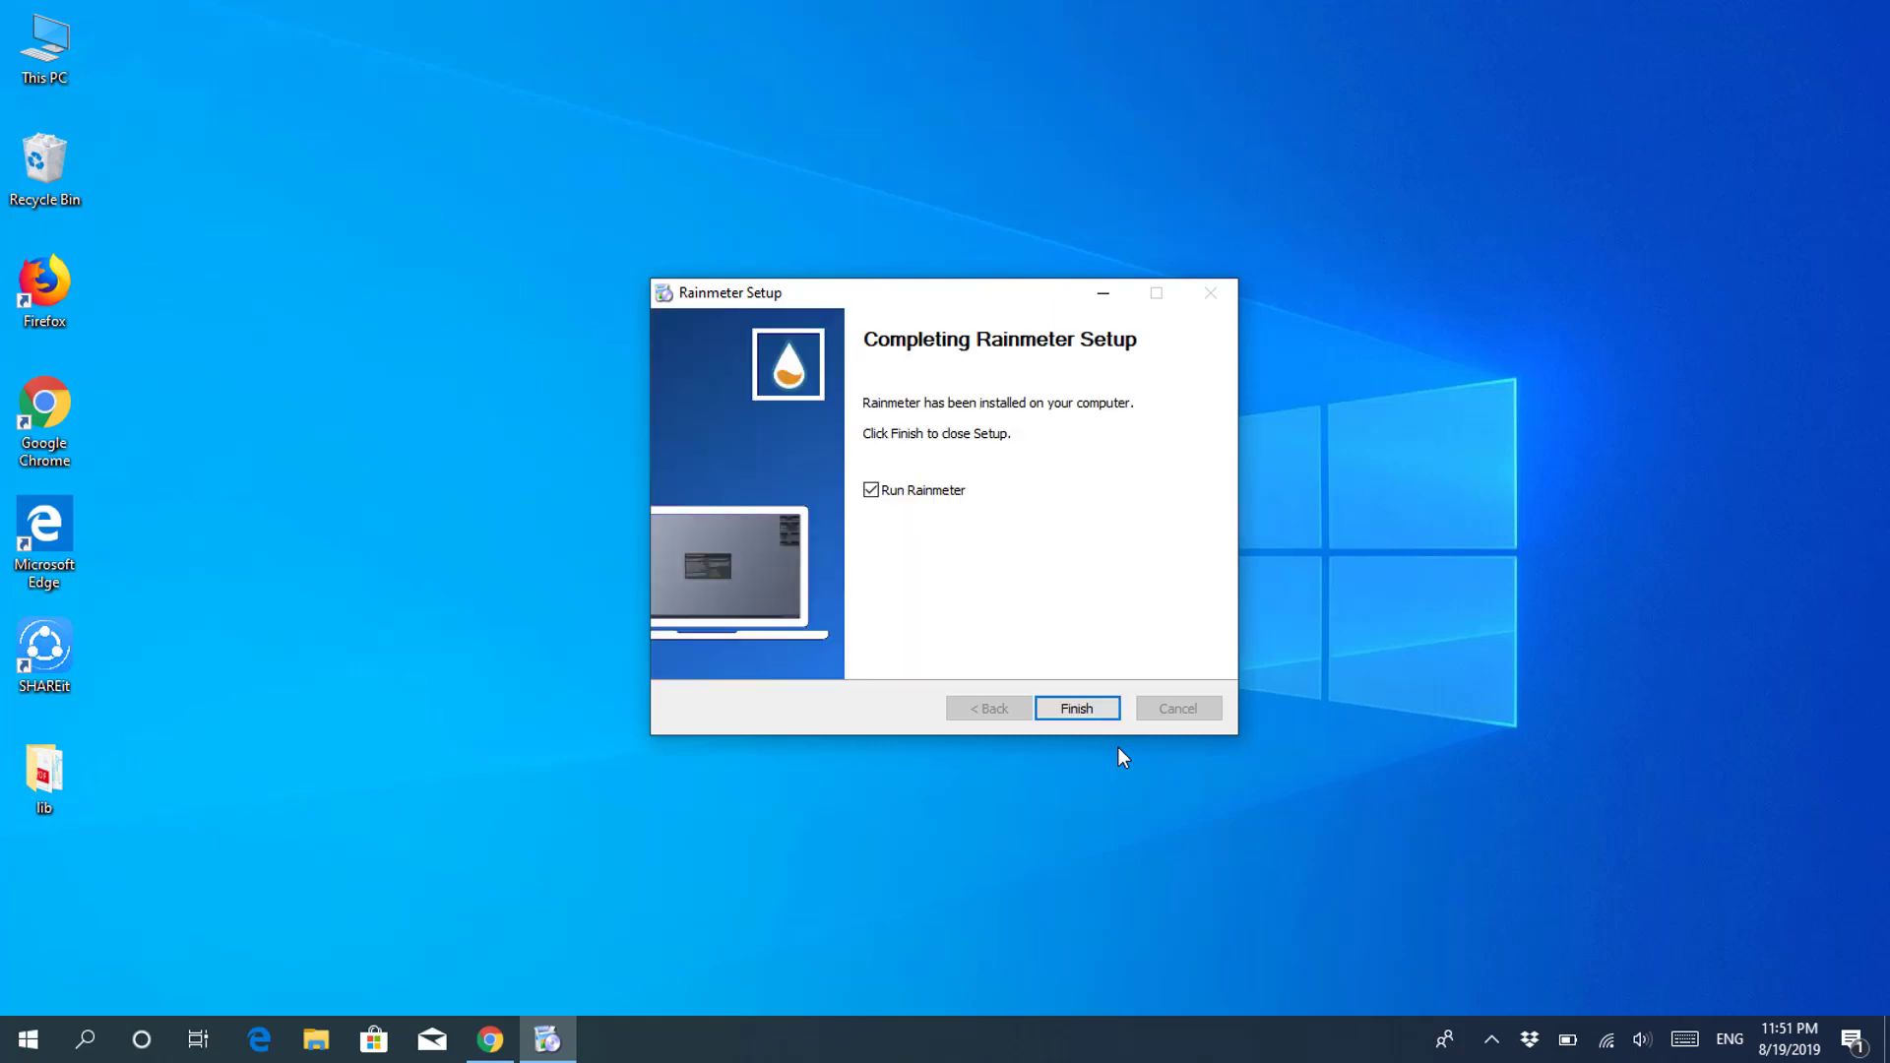
pyautogui.click(1090, 715)
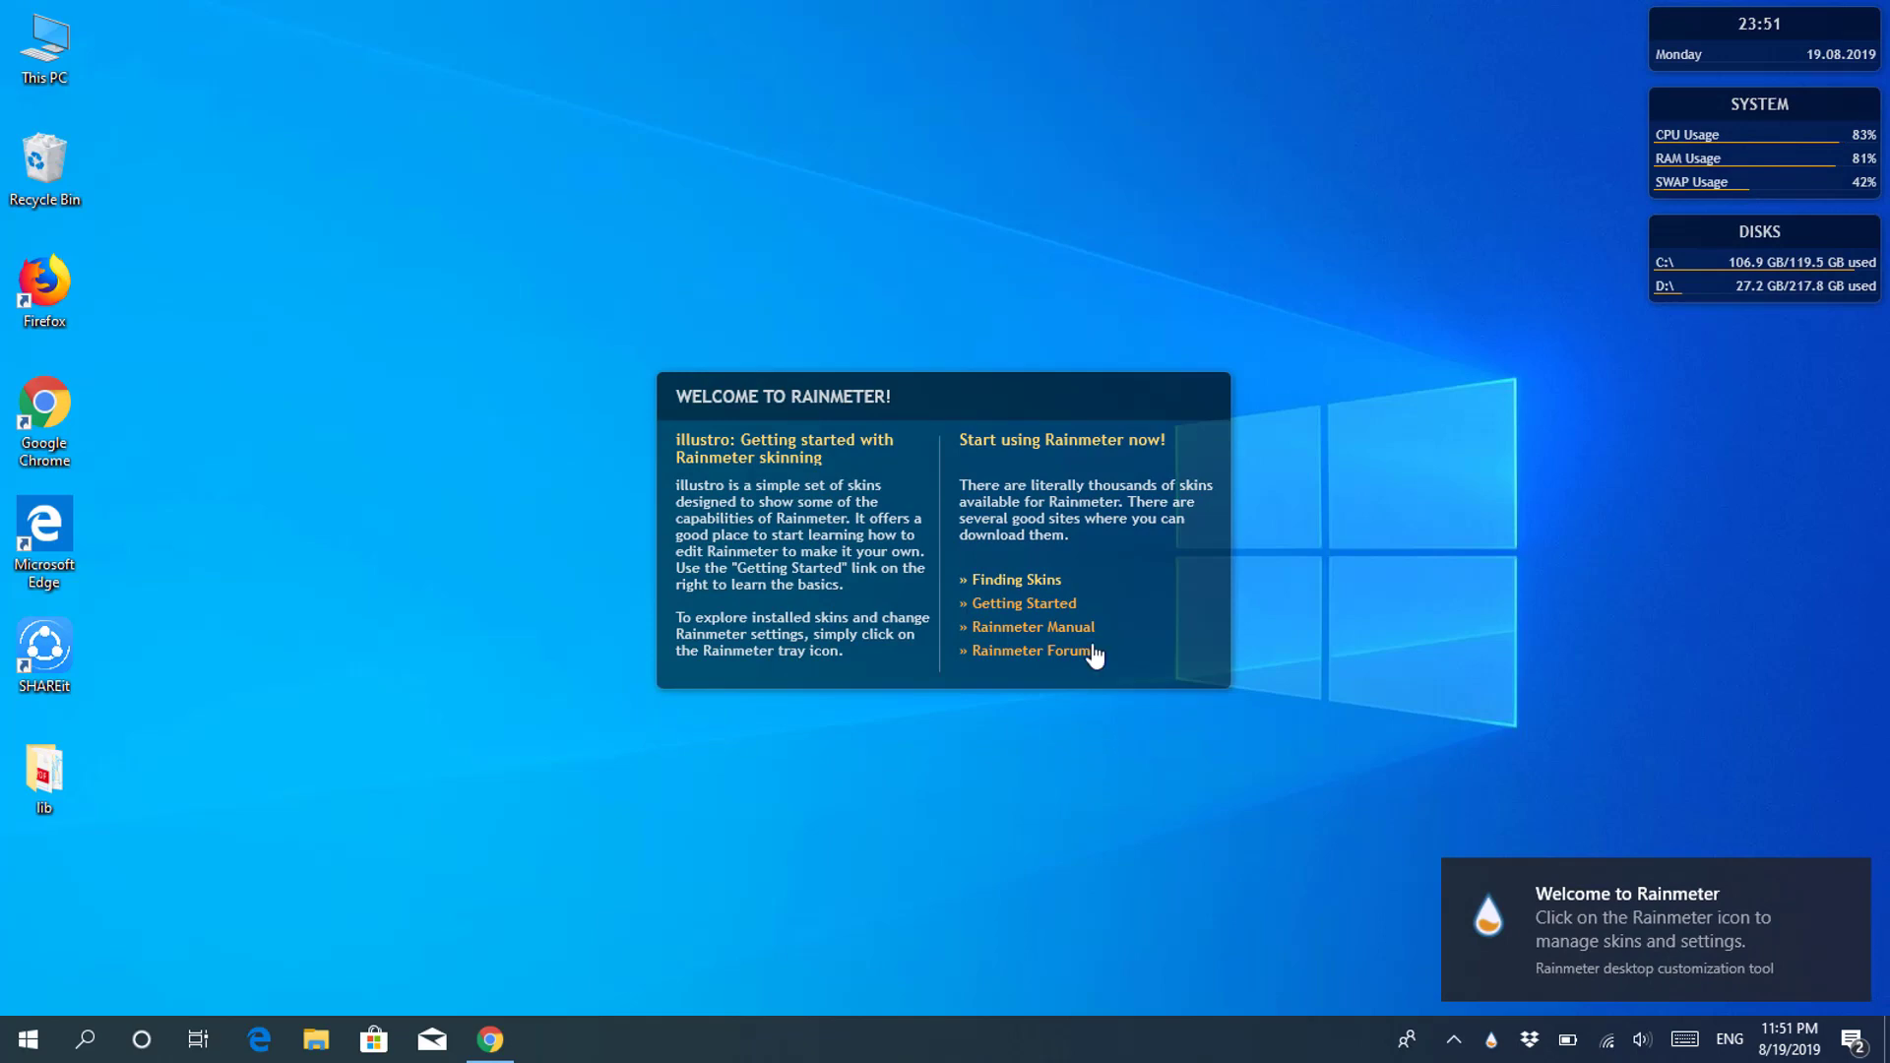
# Step: Unload the four default illustro skins from the desktop: the welcome, disks, system and clock skins
pyautogui.rightClick(1139, 412)
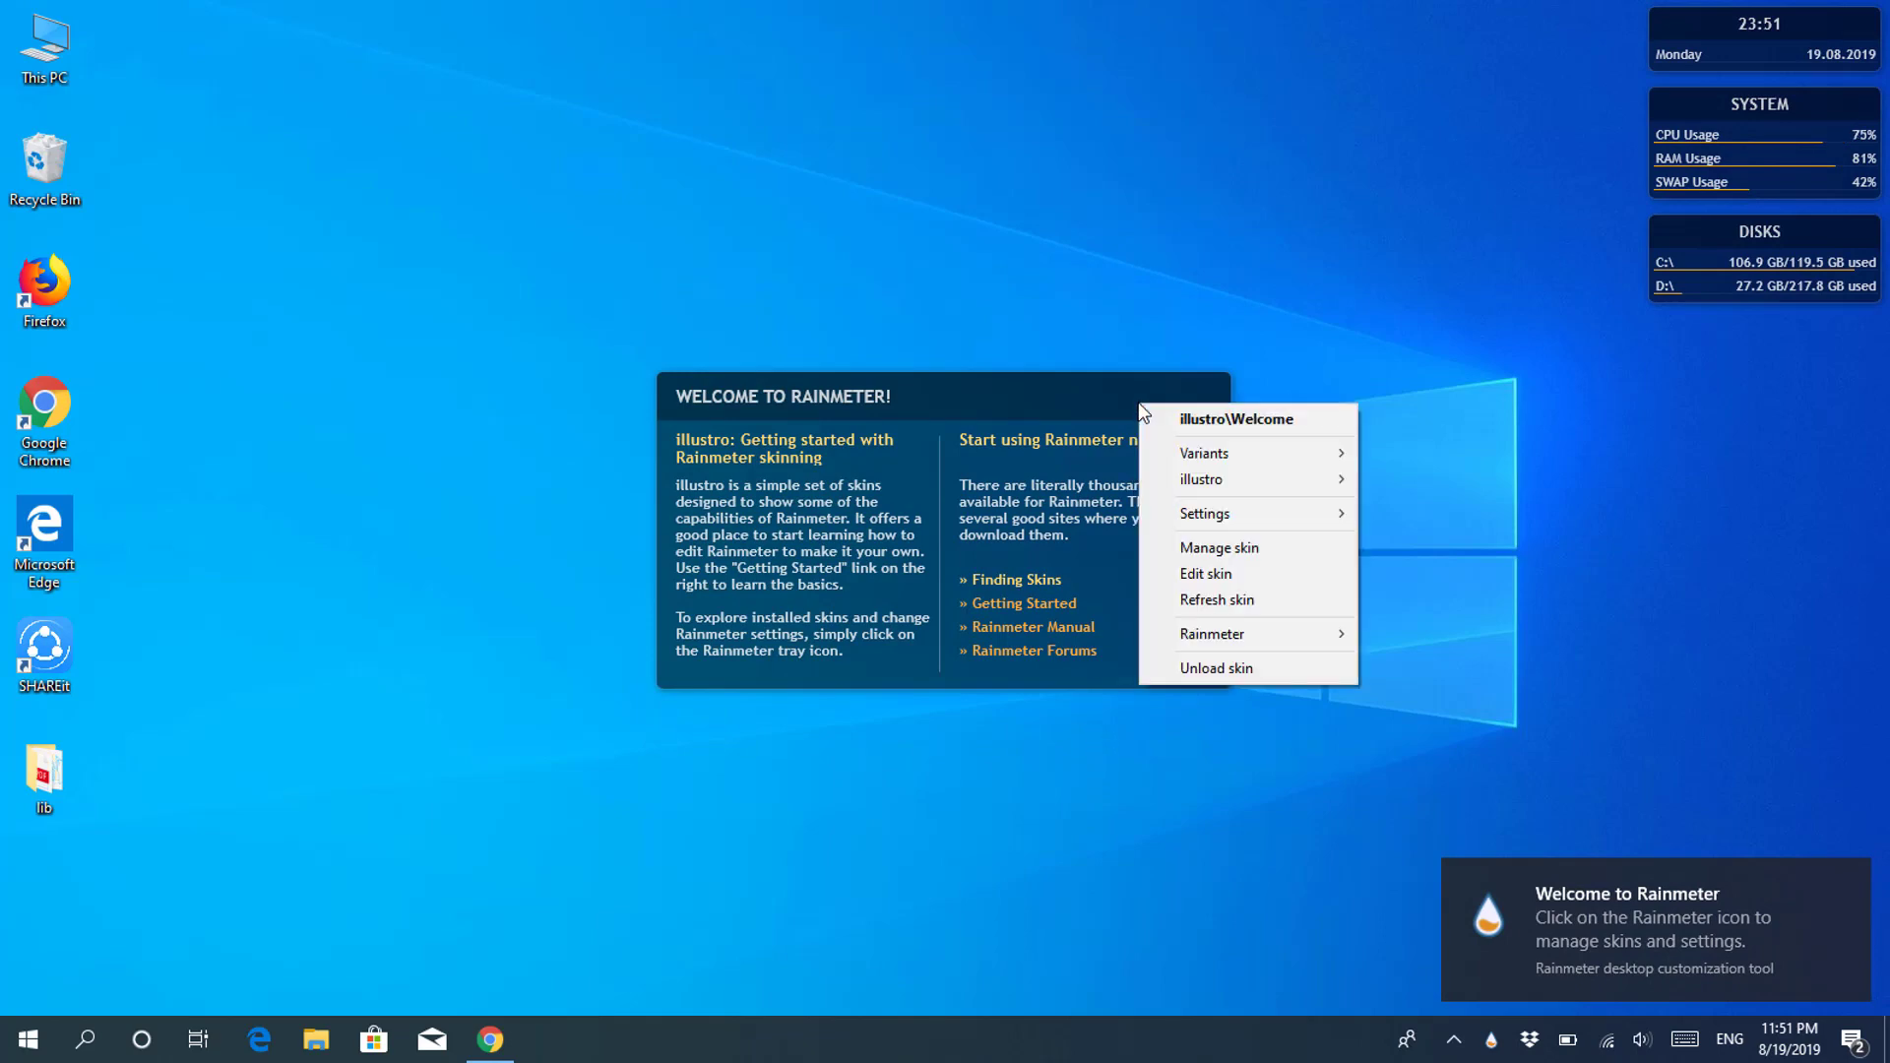
pyautogui.click(1229, 662)
pyautogui.rightClick(1715, 232)
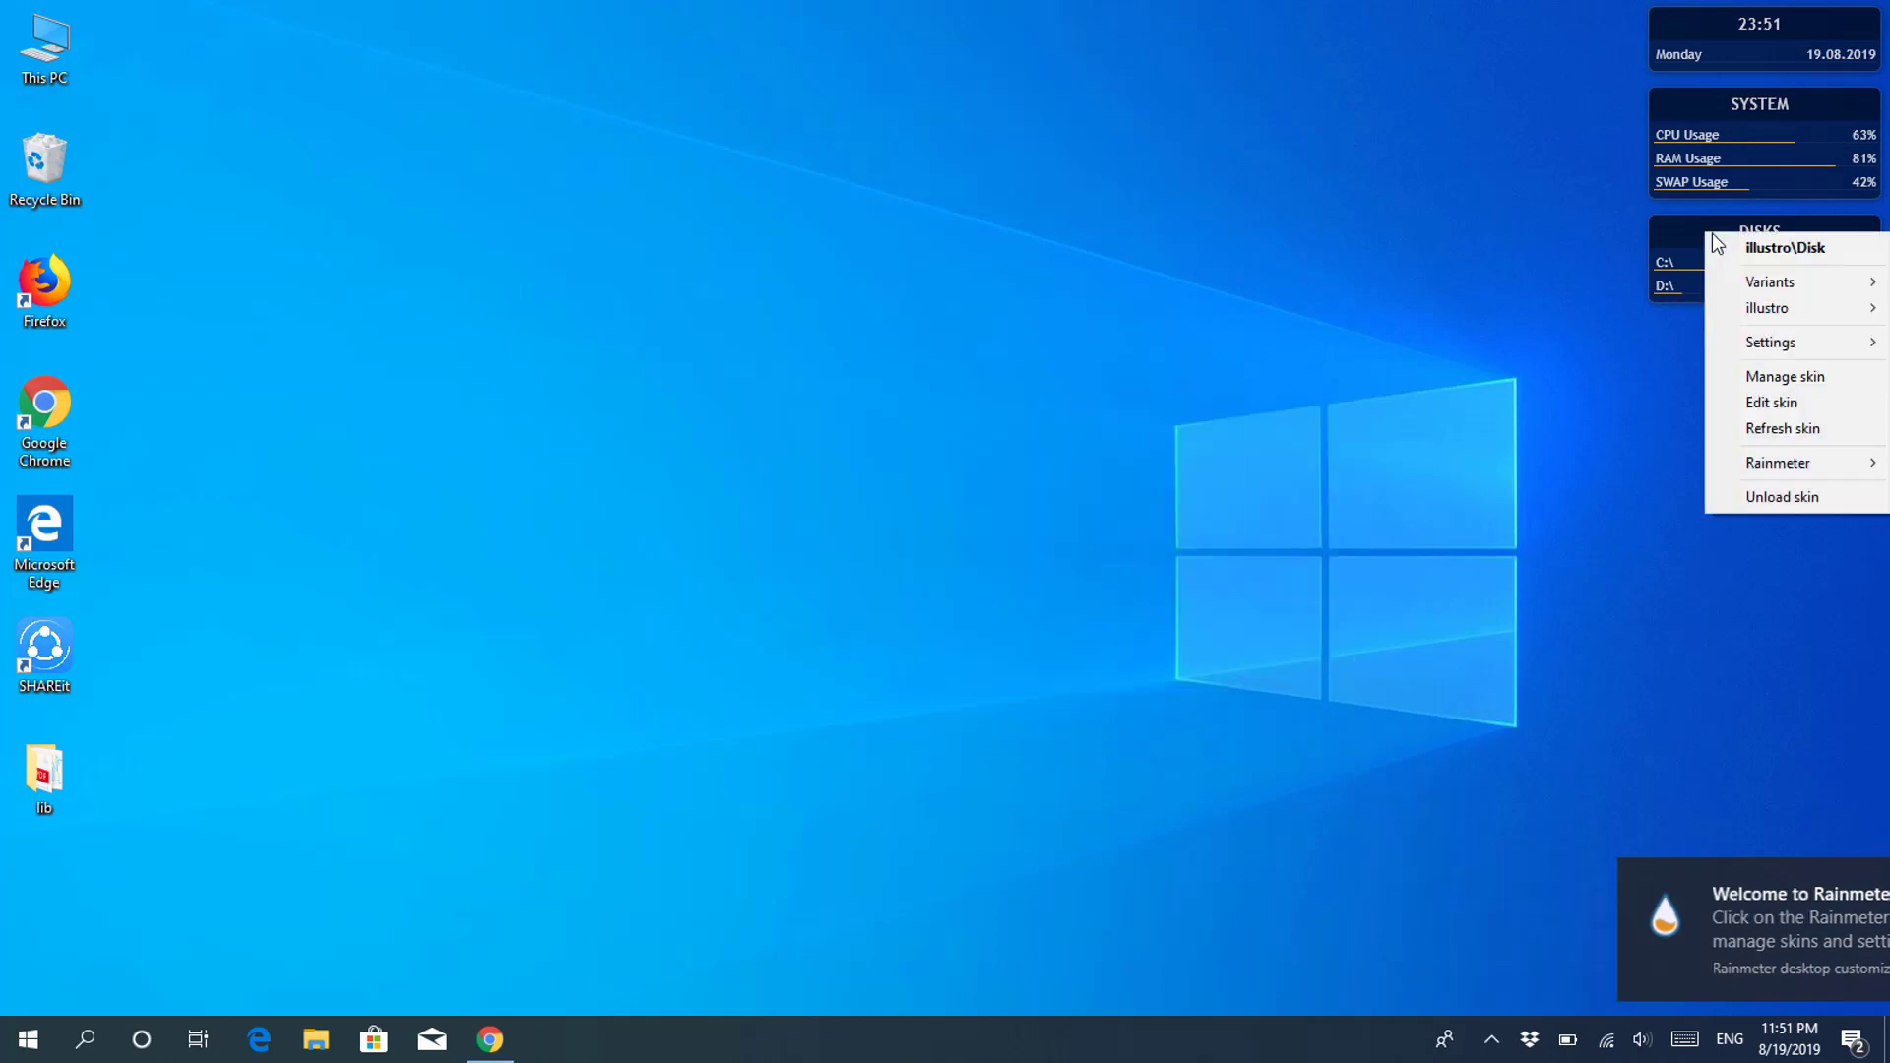
pyautogui.click(1787, 494)
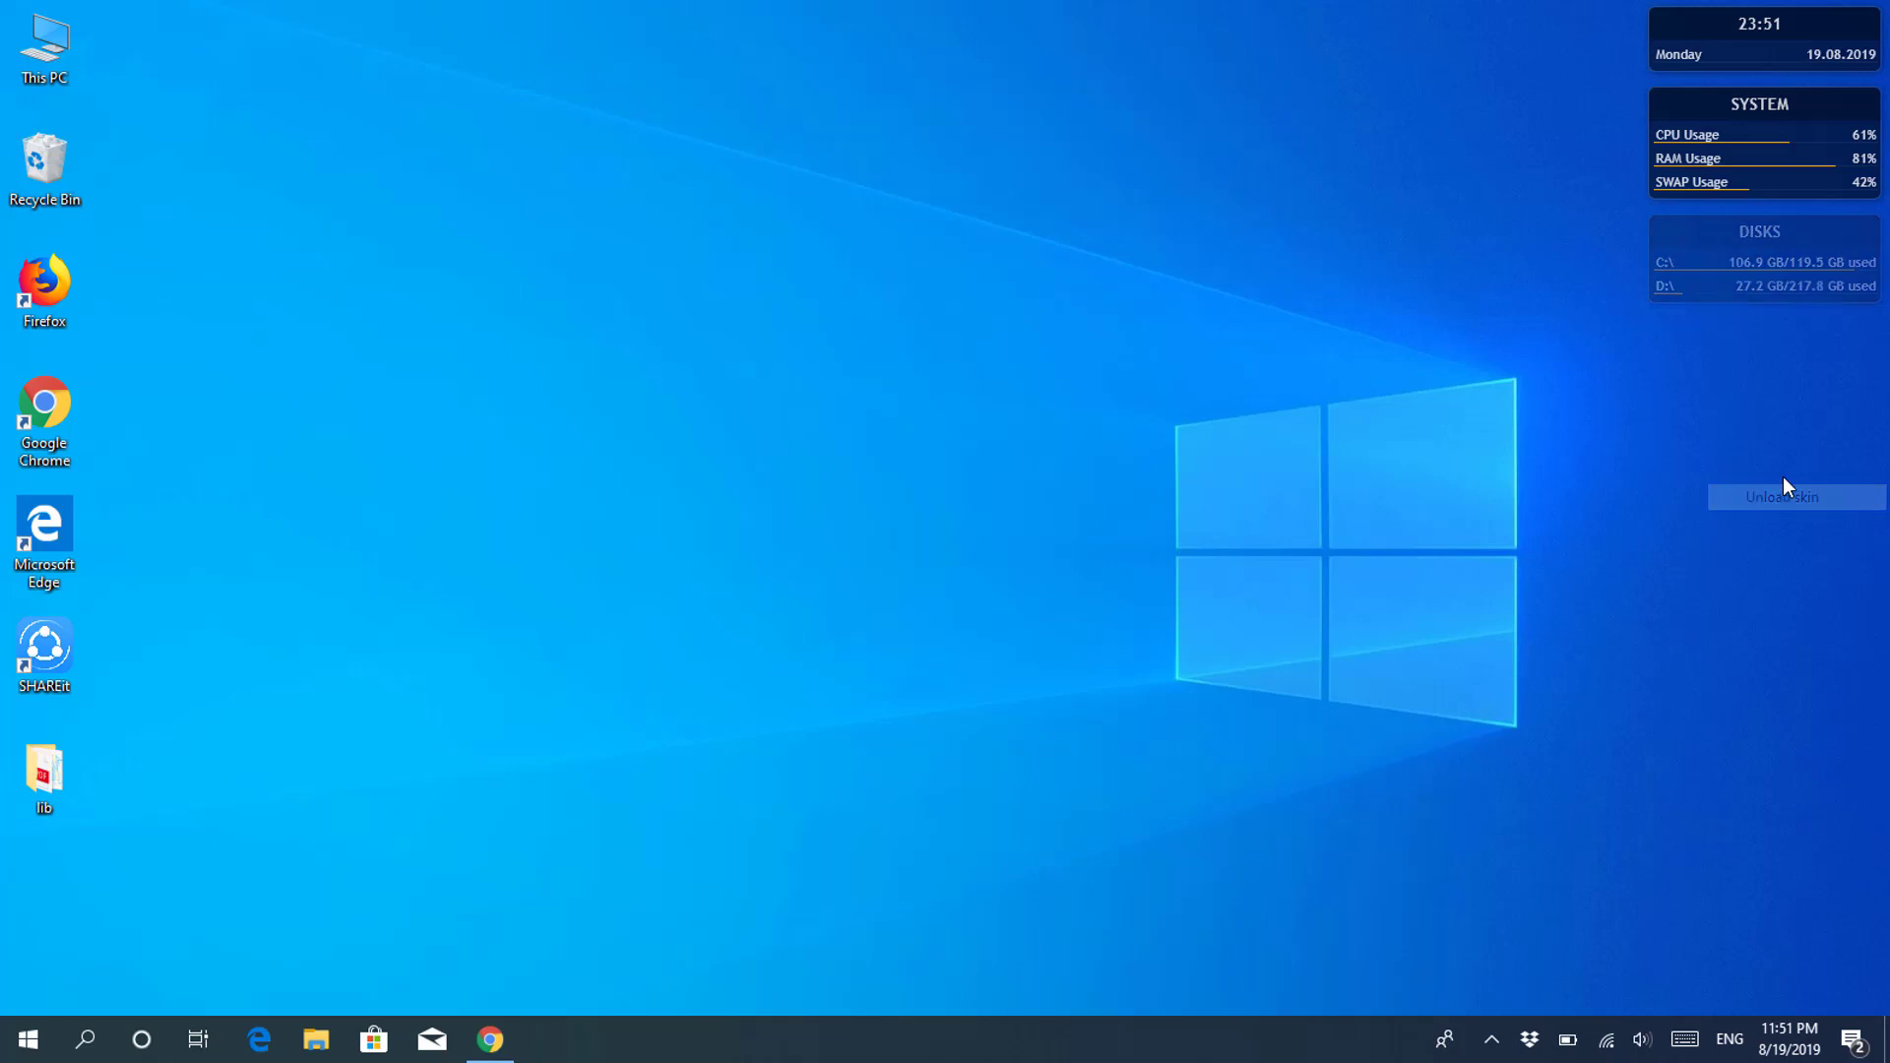
pyautogui.rightClick(1727, 116)
pyautogui.click(1770, 372)
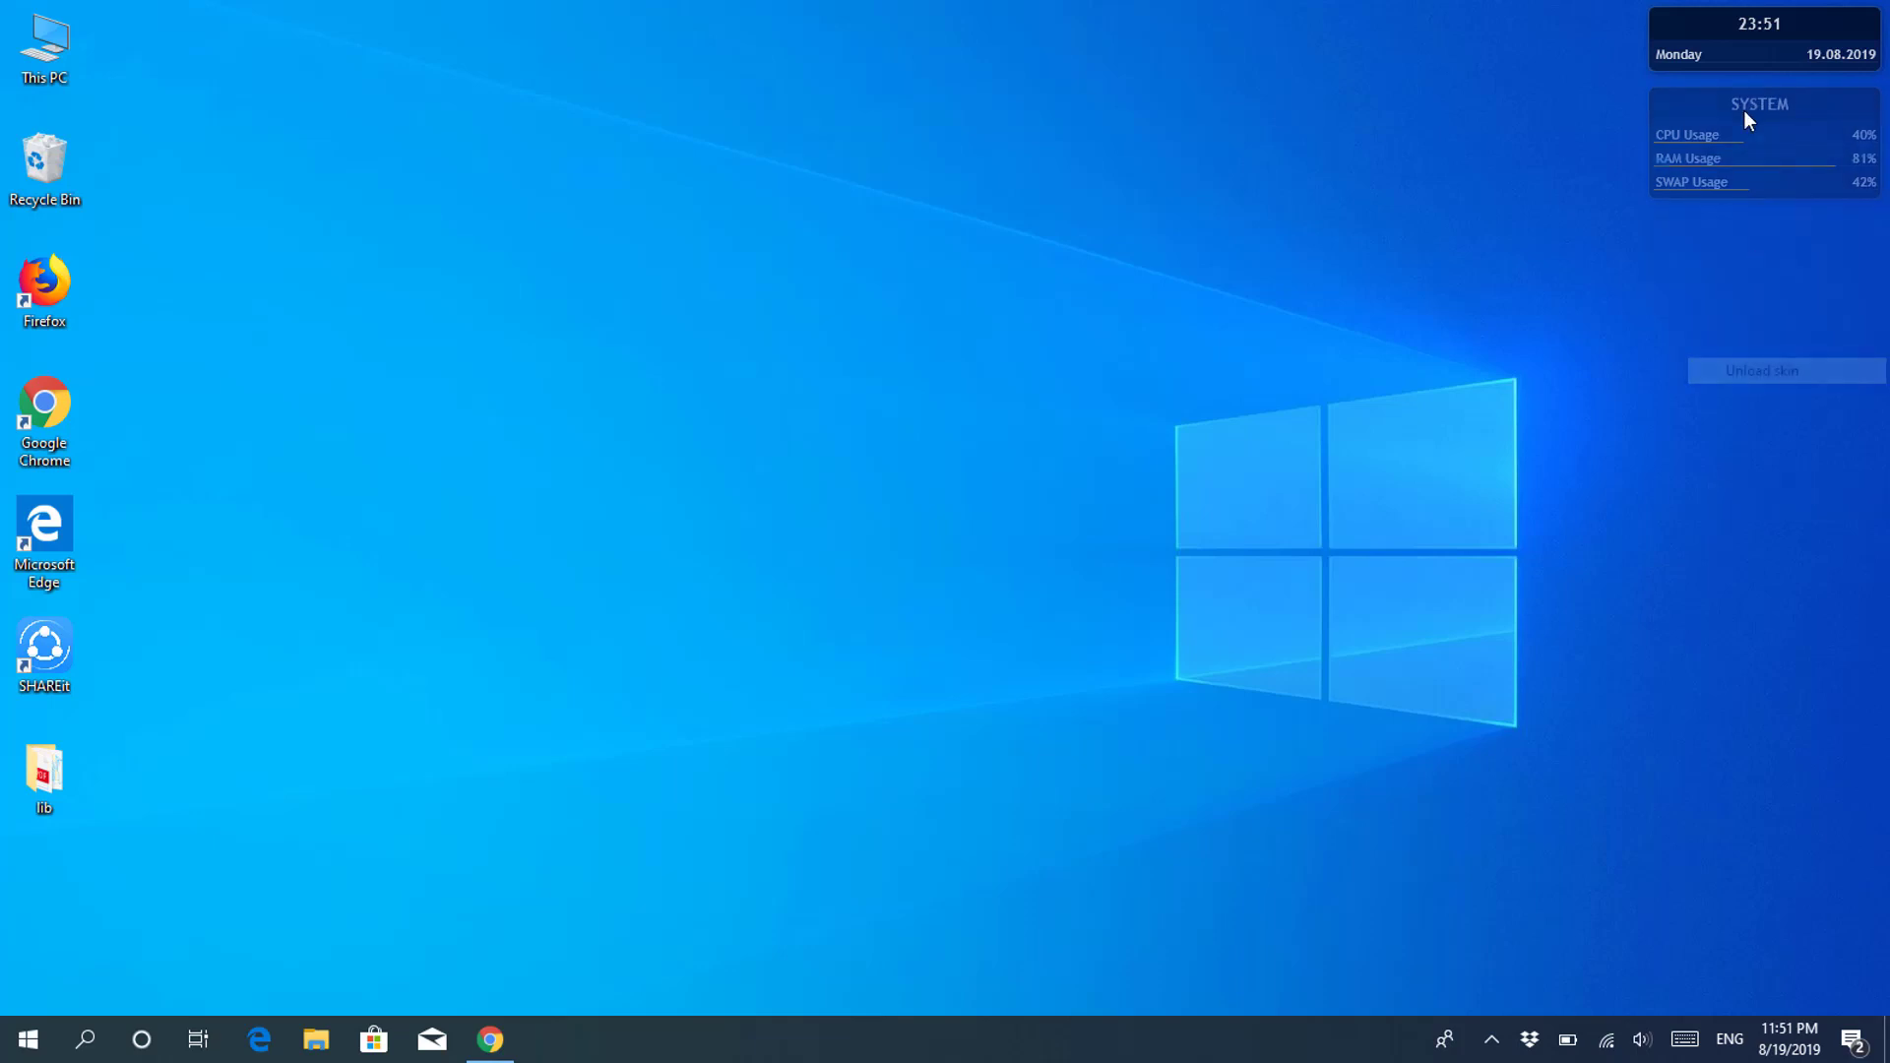
pyautogui.rightClick(1717, 28)
pyautogui.click(1787, 279)
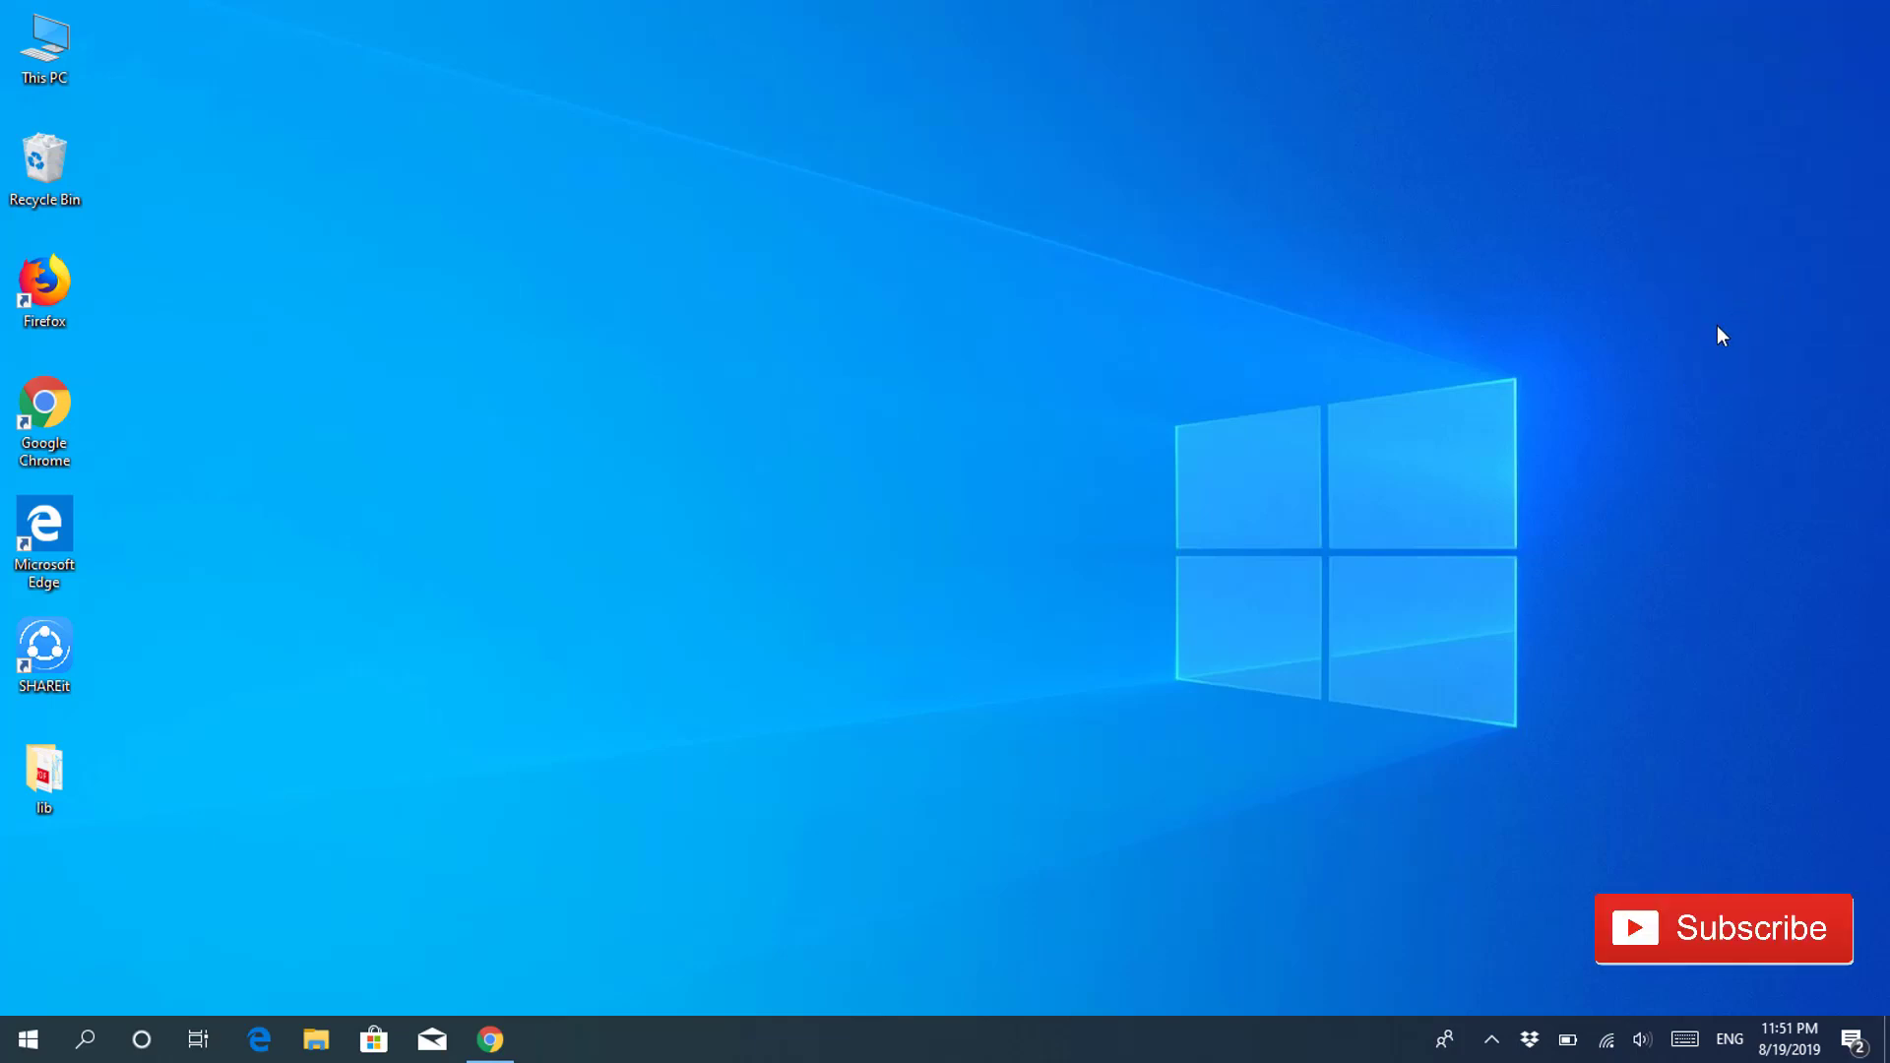
# Step: Switch to Chrome, download the Clockstellation skin package from its DeviantArt page and install it with the Rainmeter Skin Installer
pyautogui.click(498, 1049)
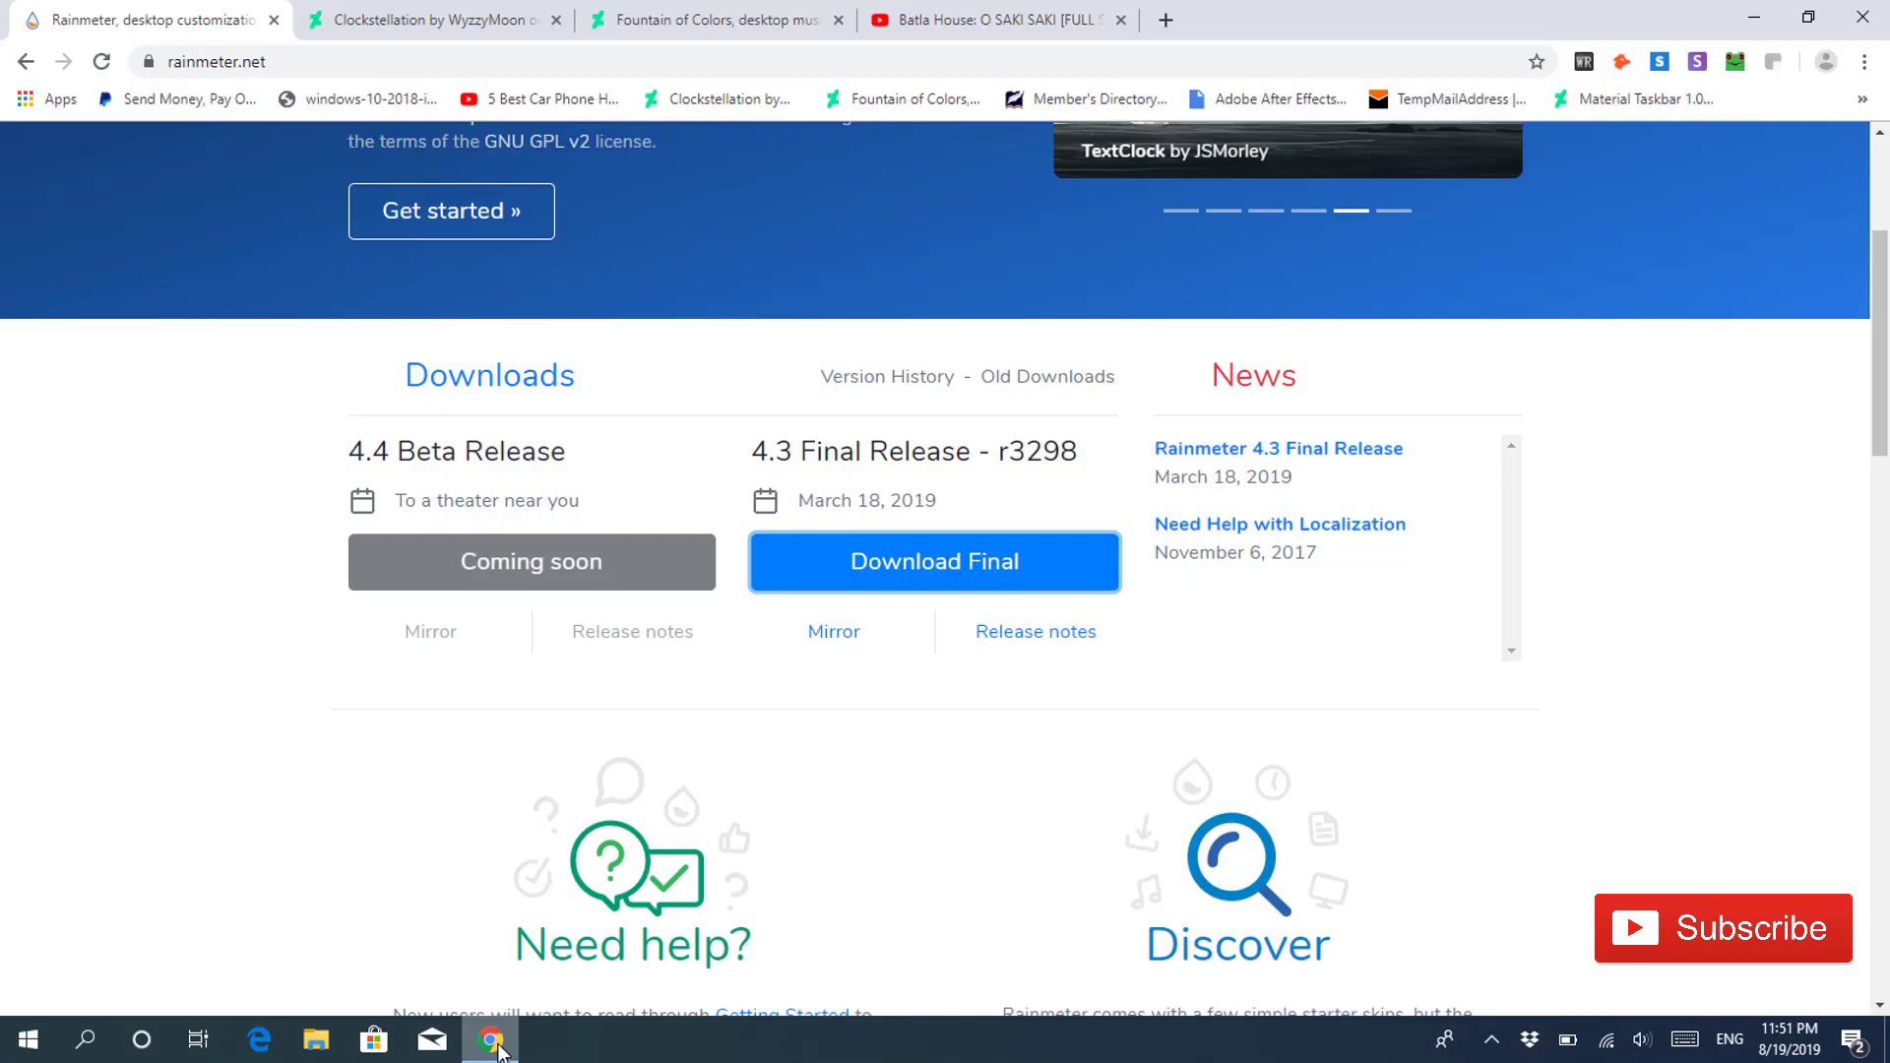
pyautogui.click(495, 22)
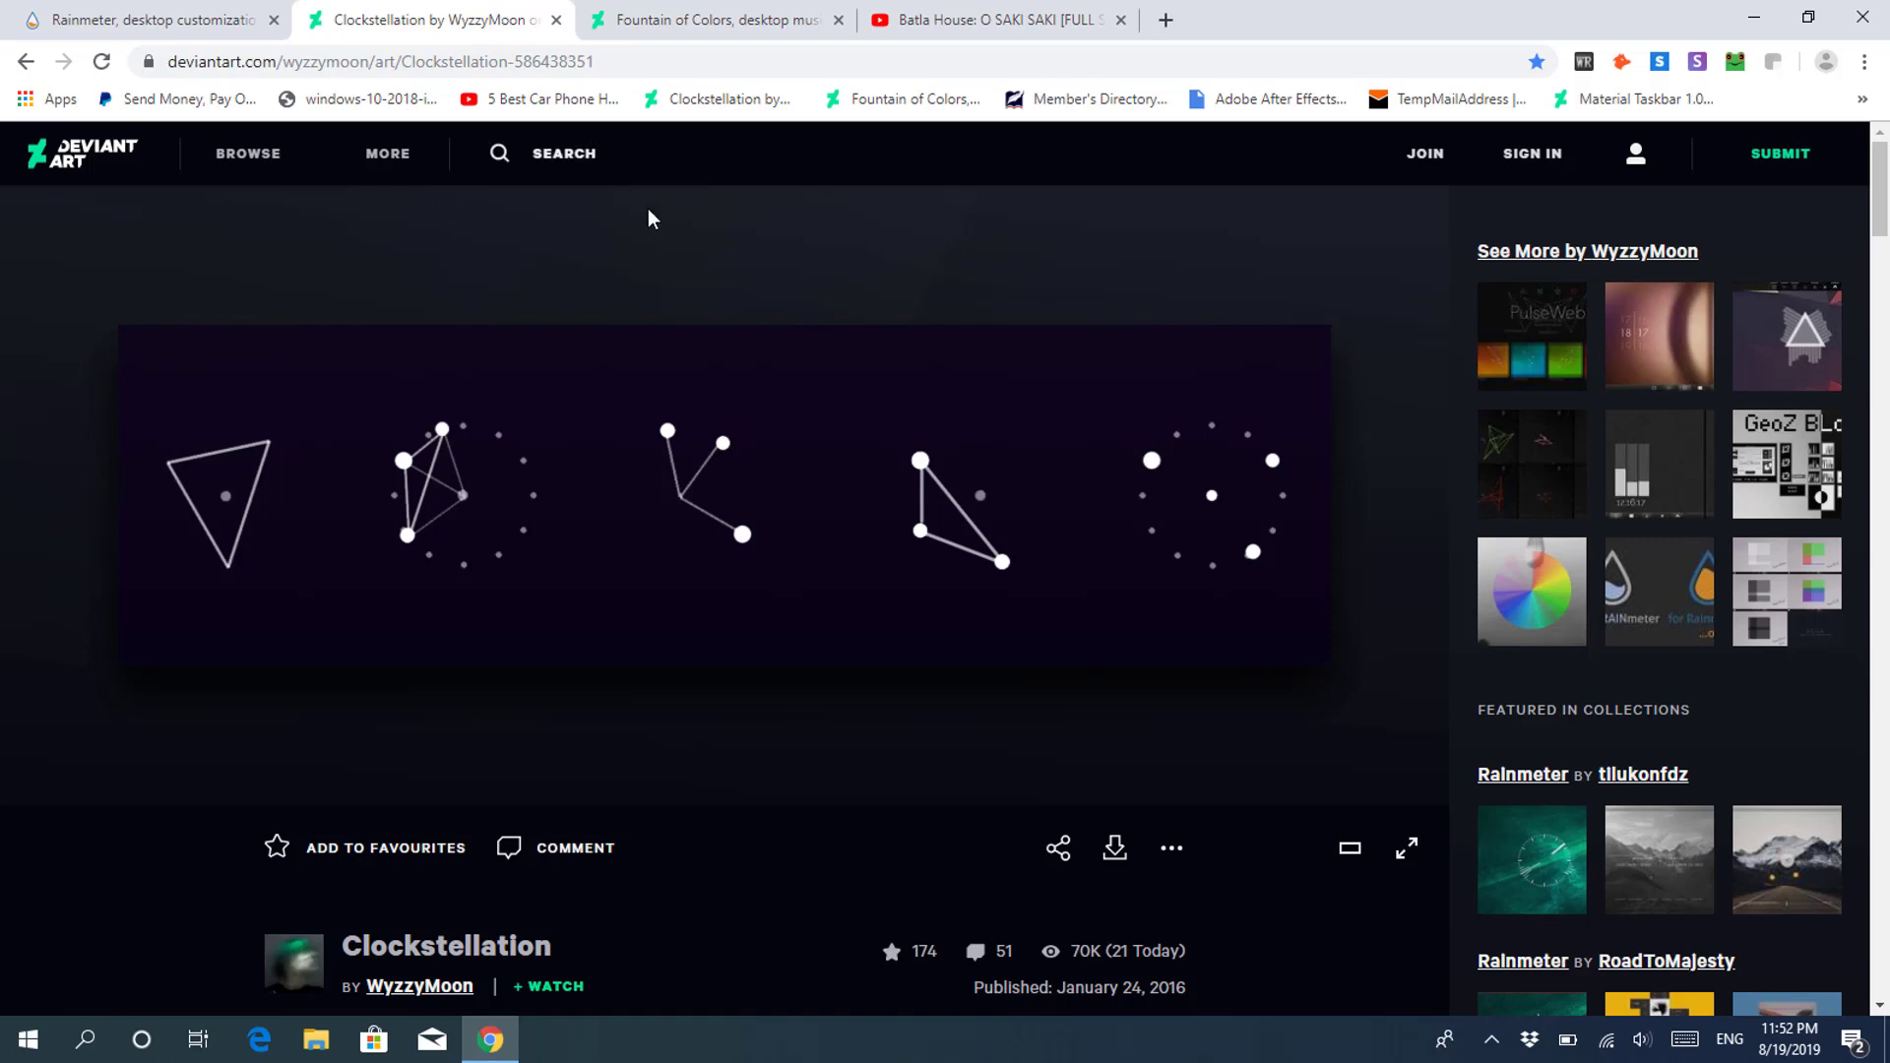
pyautogui.click(1113, 851)
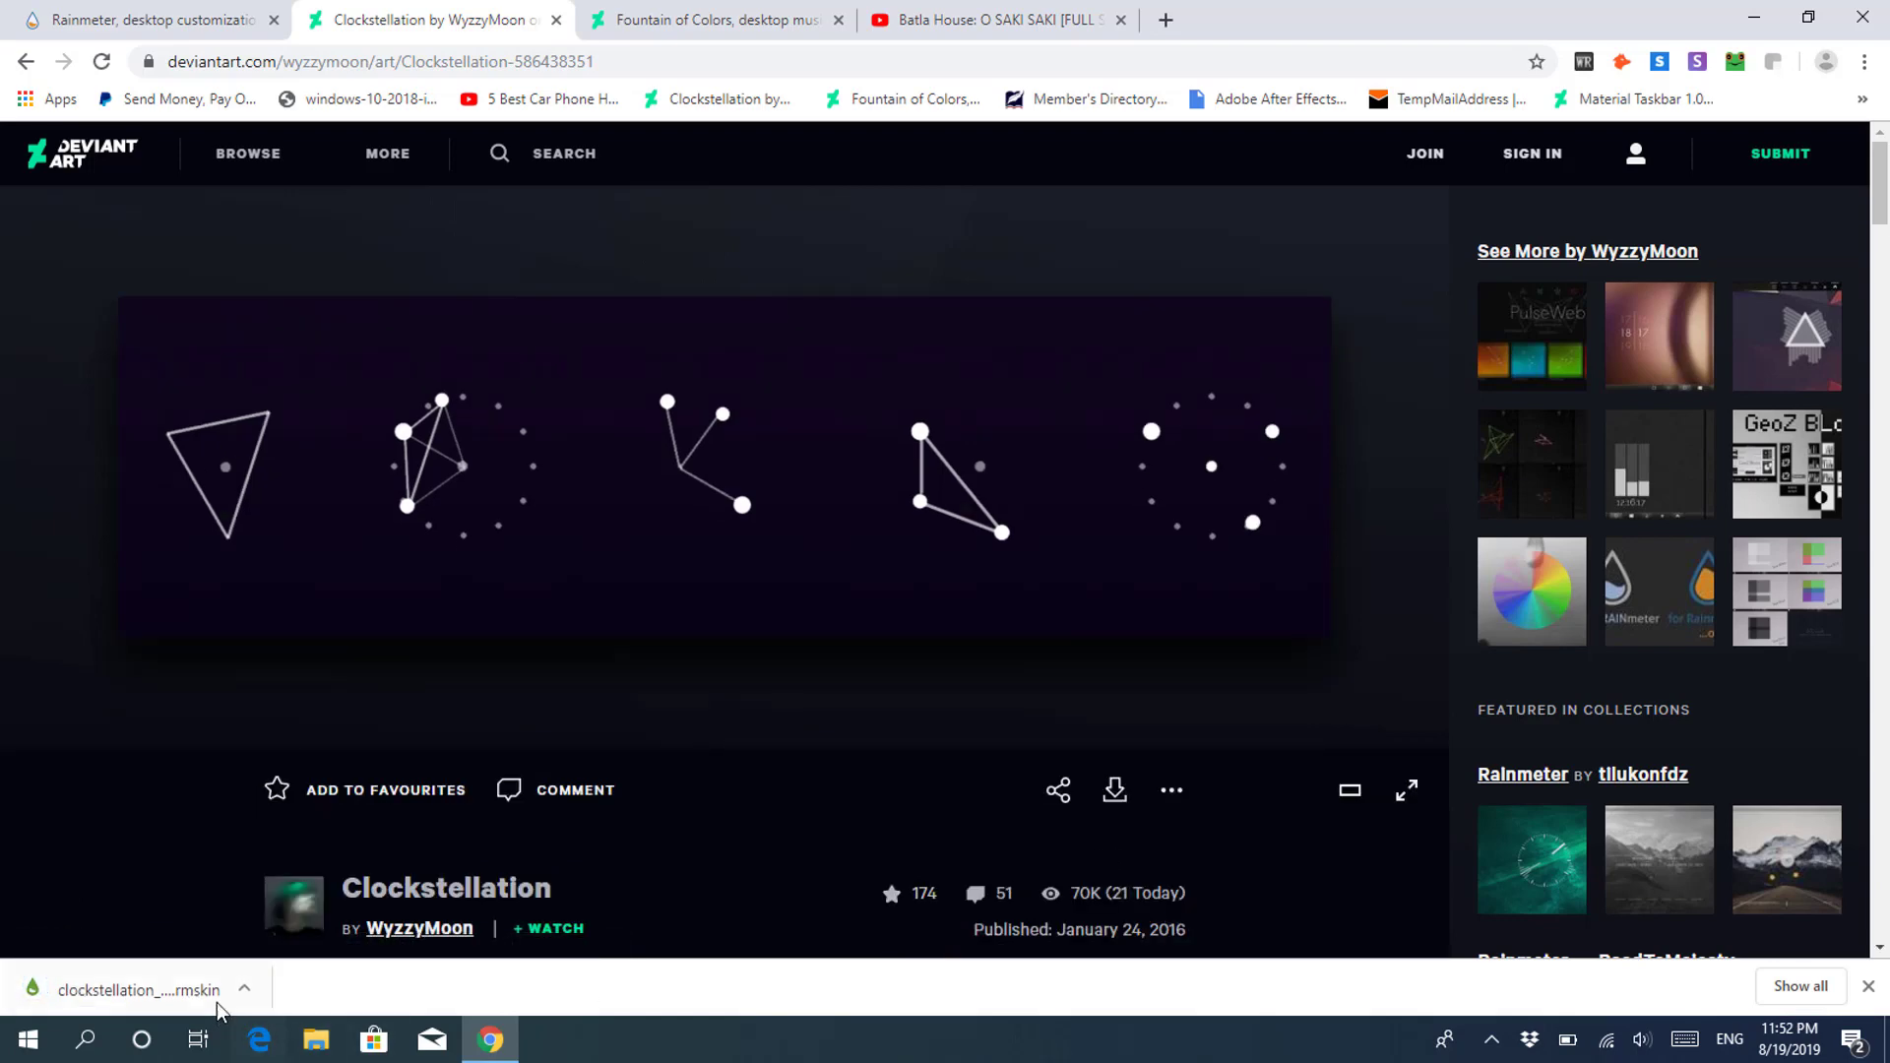
pyautogui.click(243, 987)
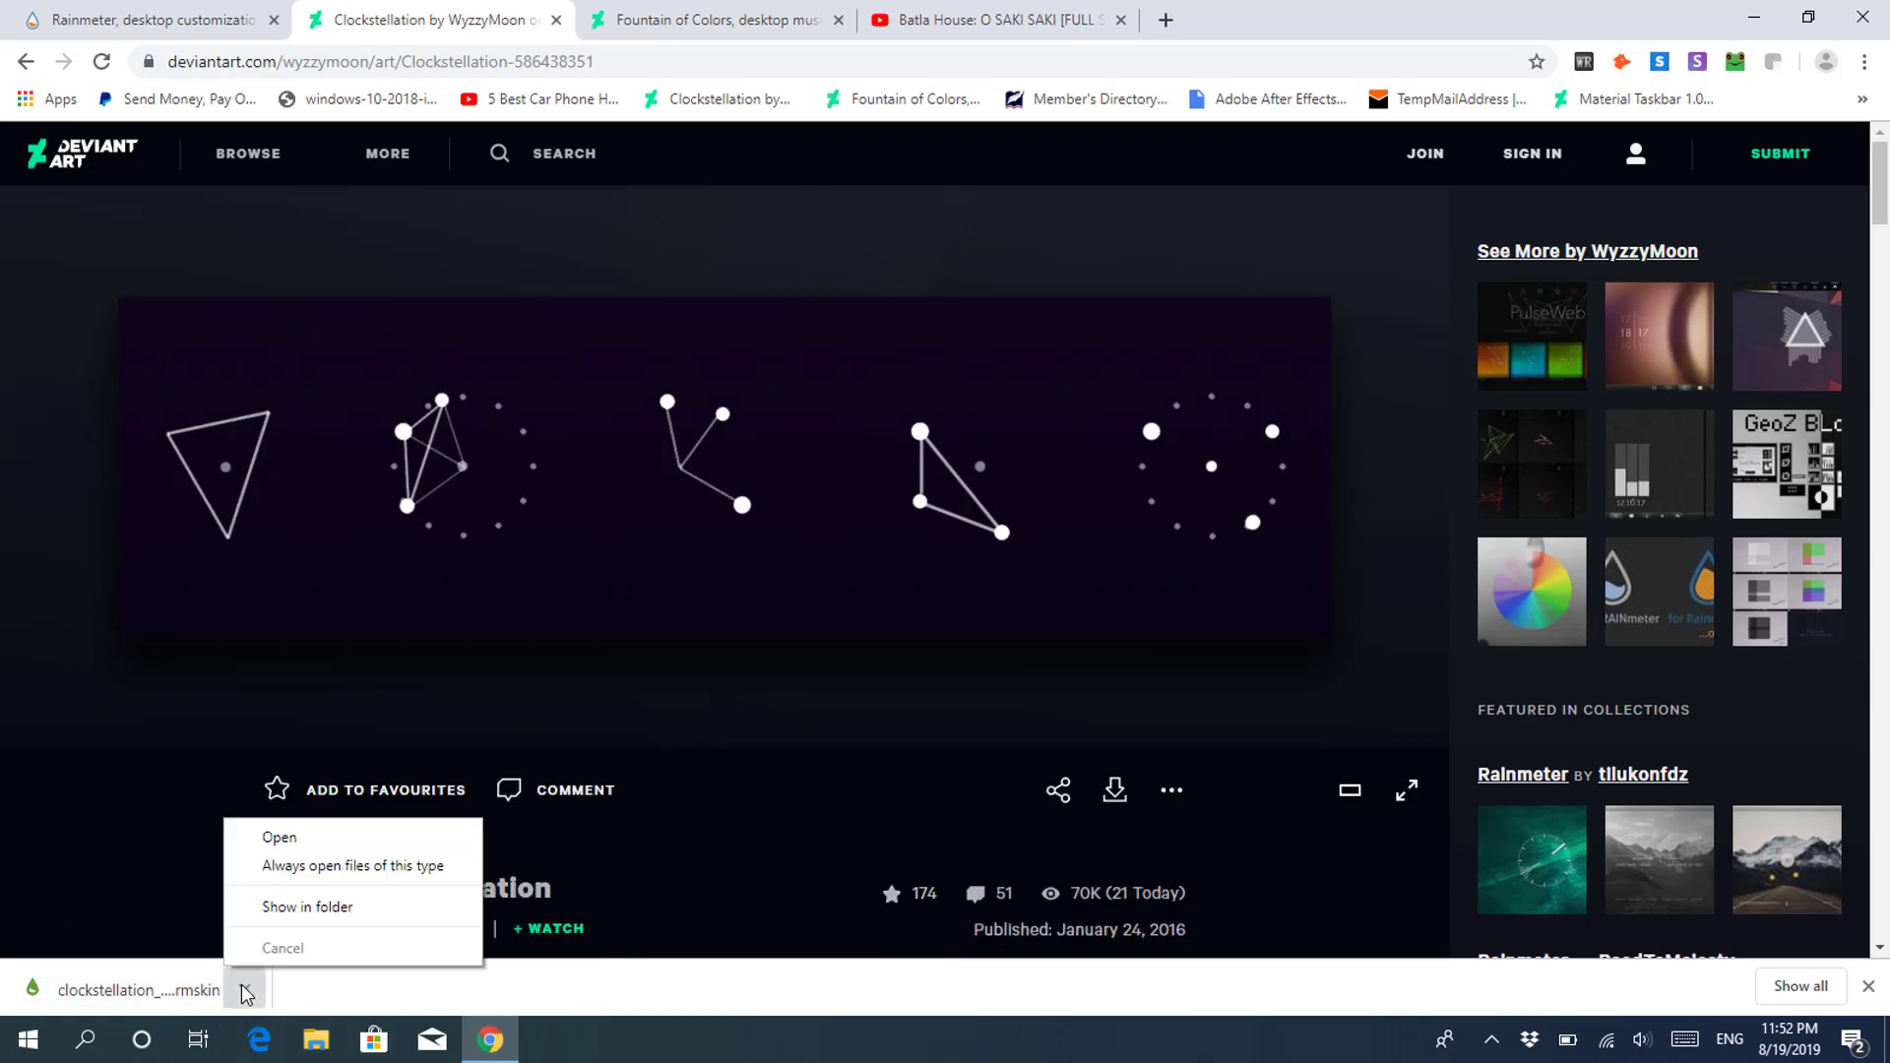
pyautogui.click(283, 844)
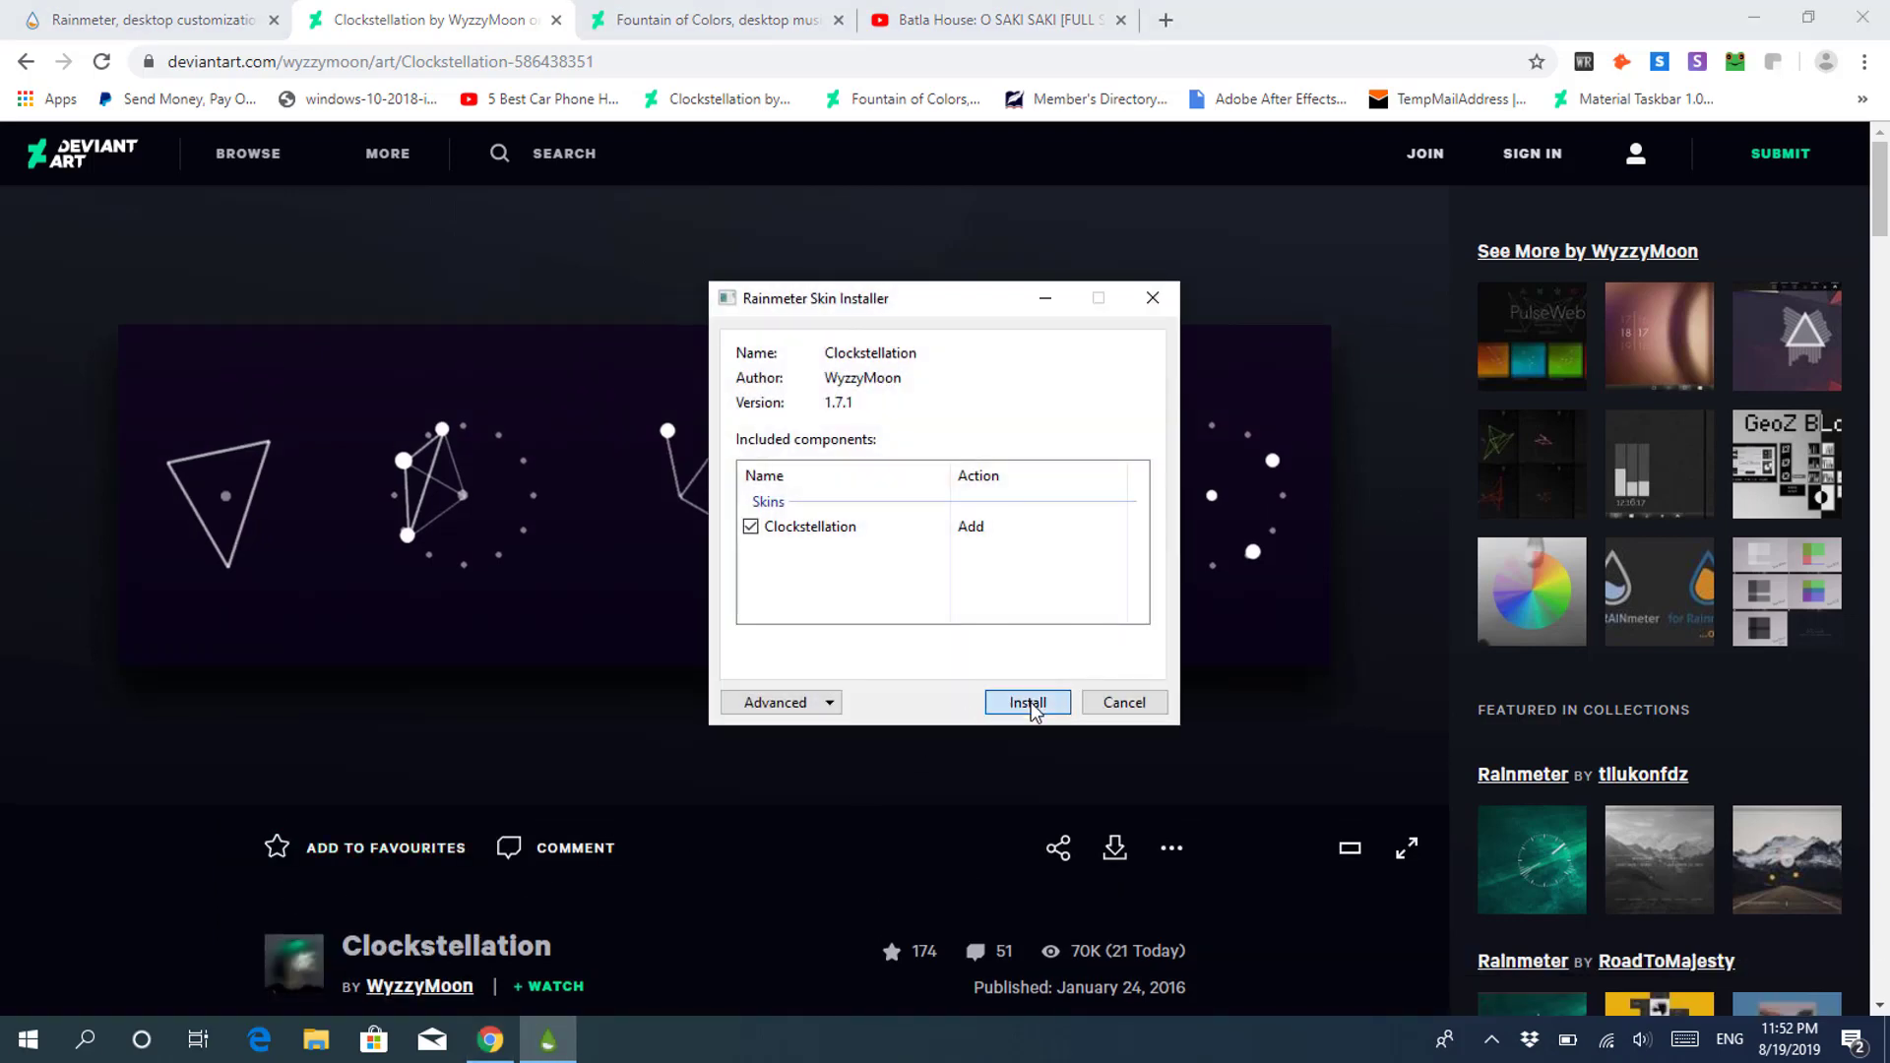
pyautogui.click(1027, 702)
pyautogui.click(1767, 20)
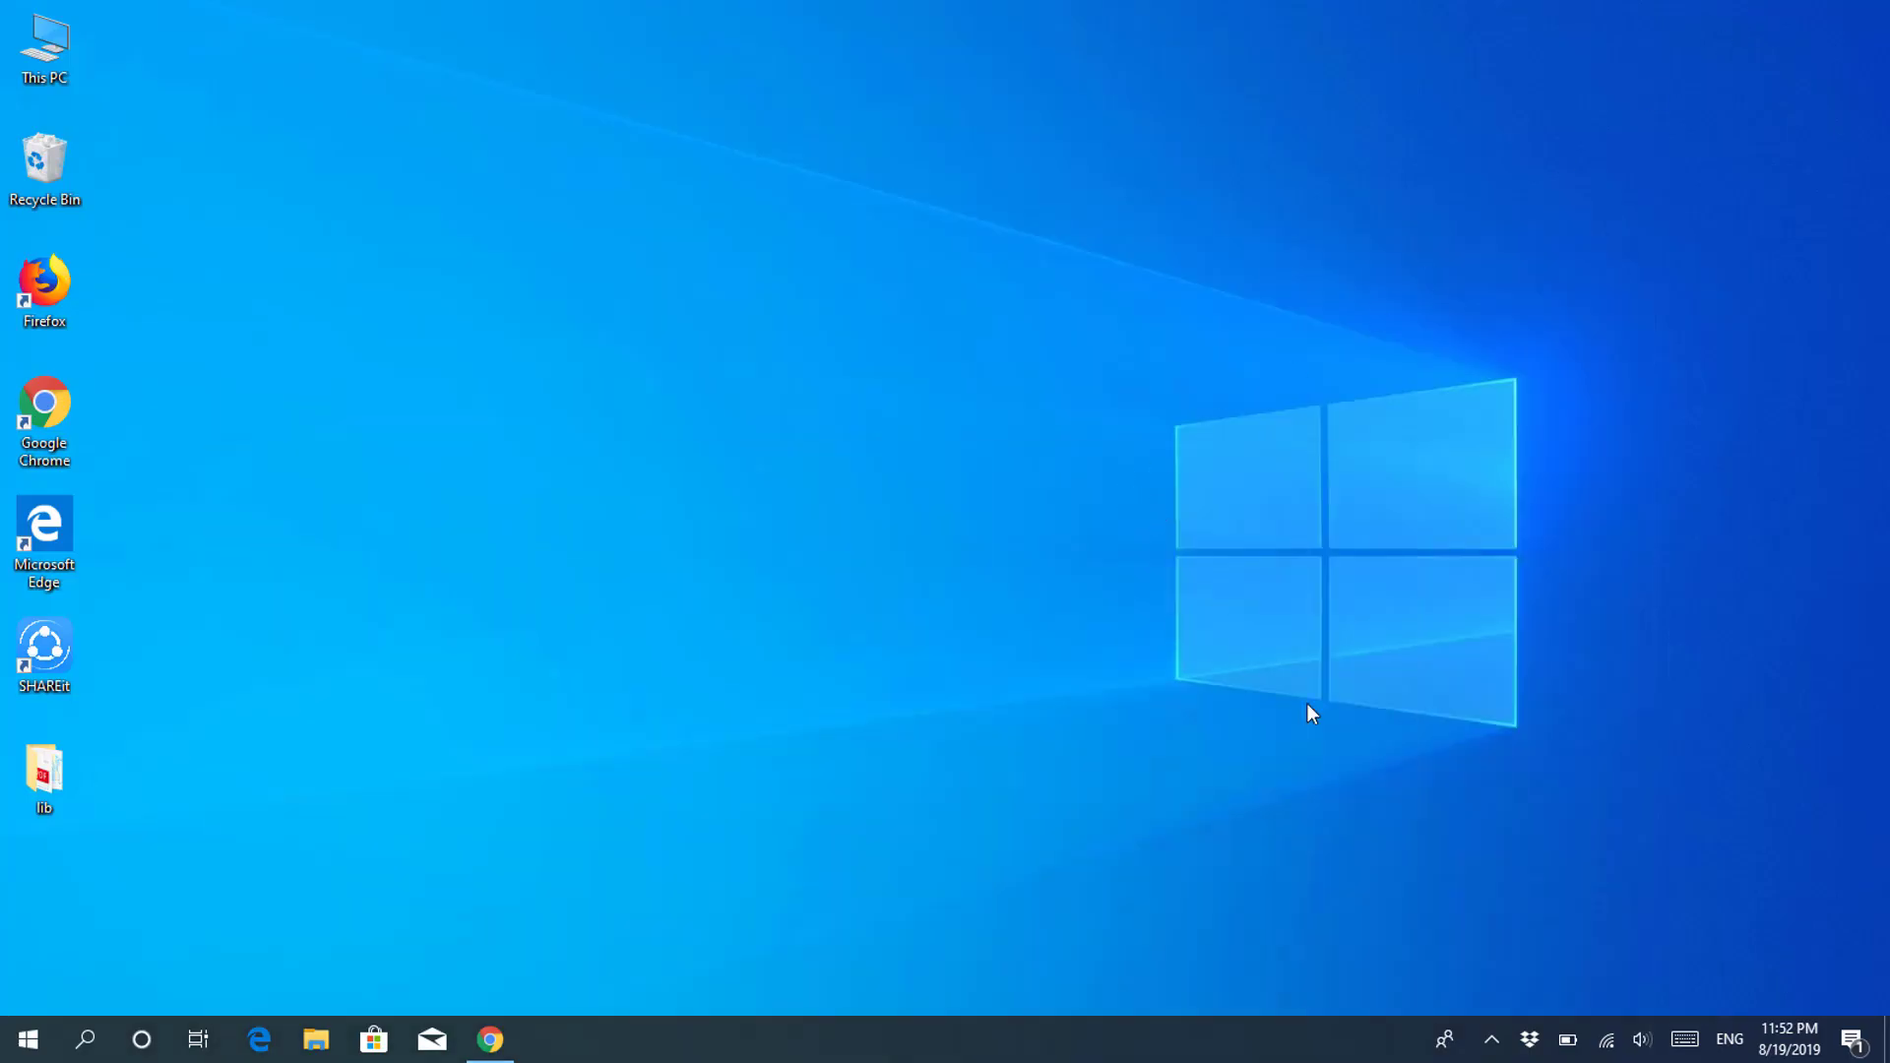
# Step: Load Clockstellation.ini through the Rainmeter manager and move the clock onto the centre of the wallpaper's Windows logo
pyautogui.click(1492, 1040)
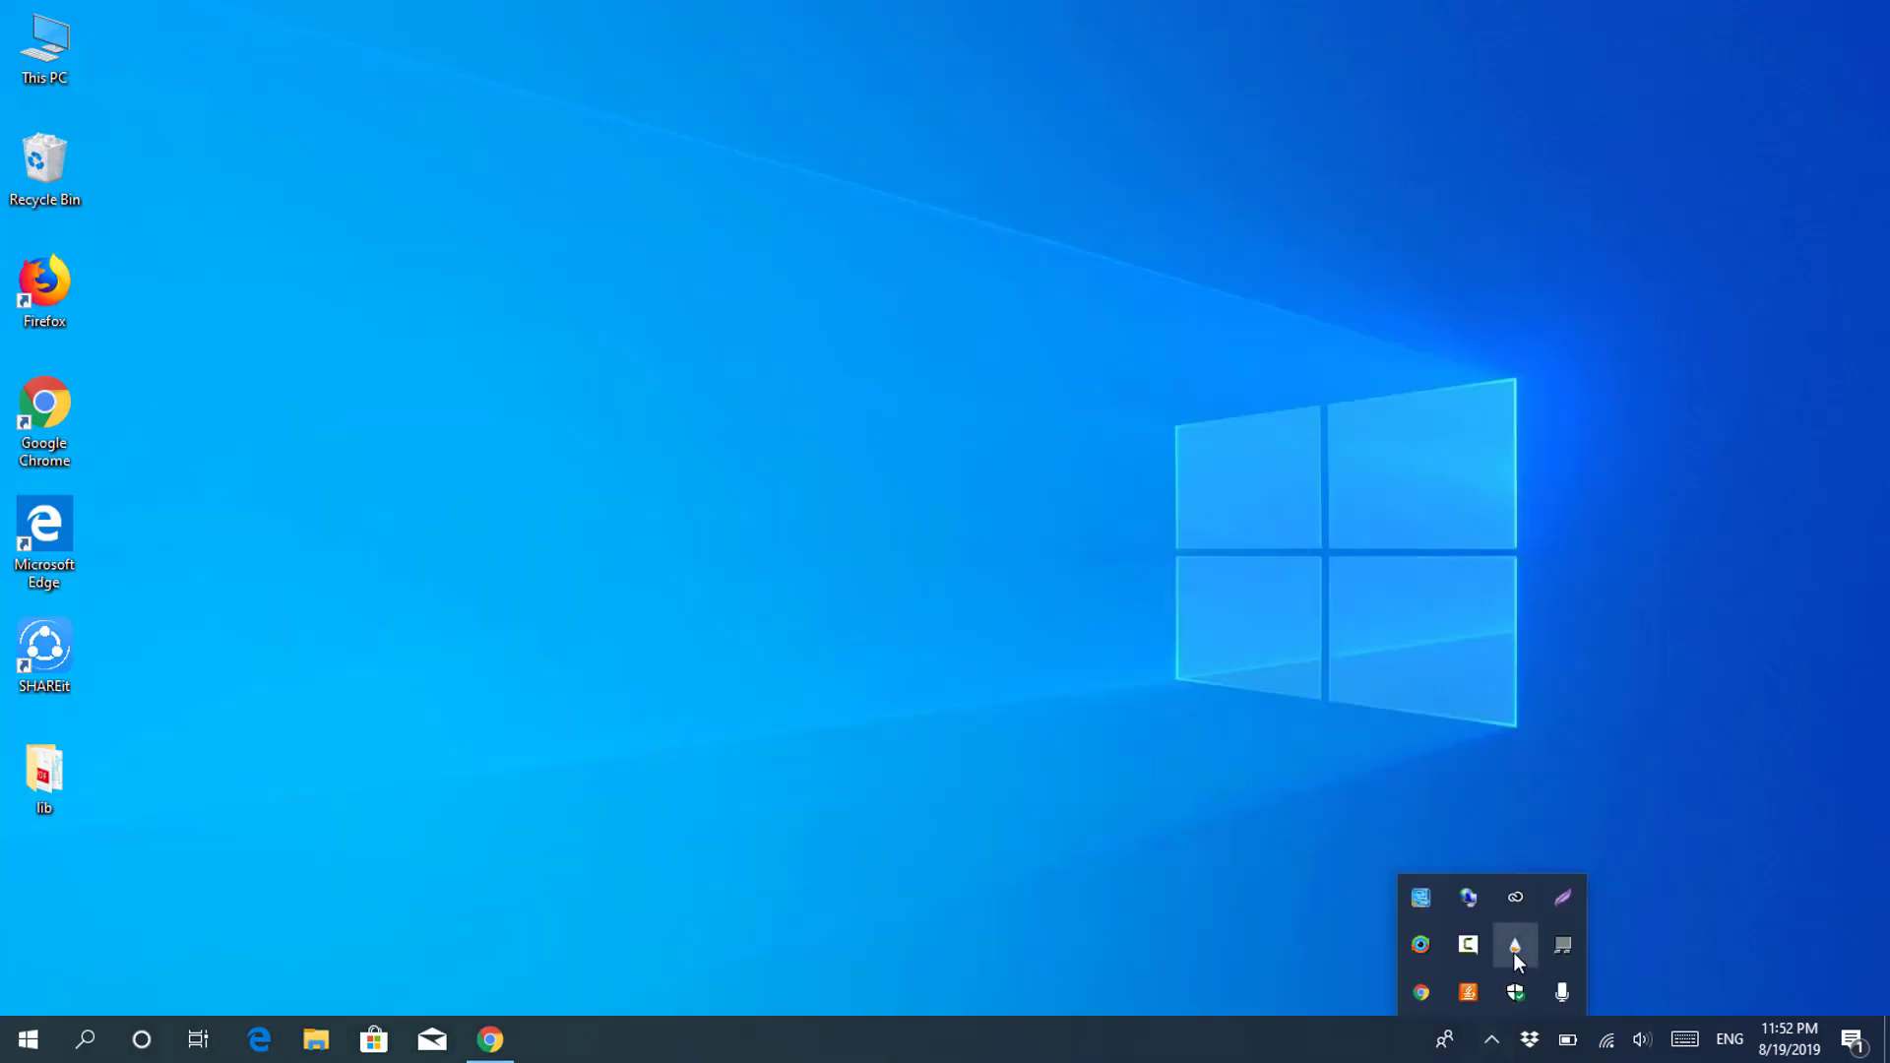
pyautogui.click(1514, 947)
pyautogui.click(535, 319)
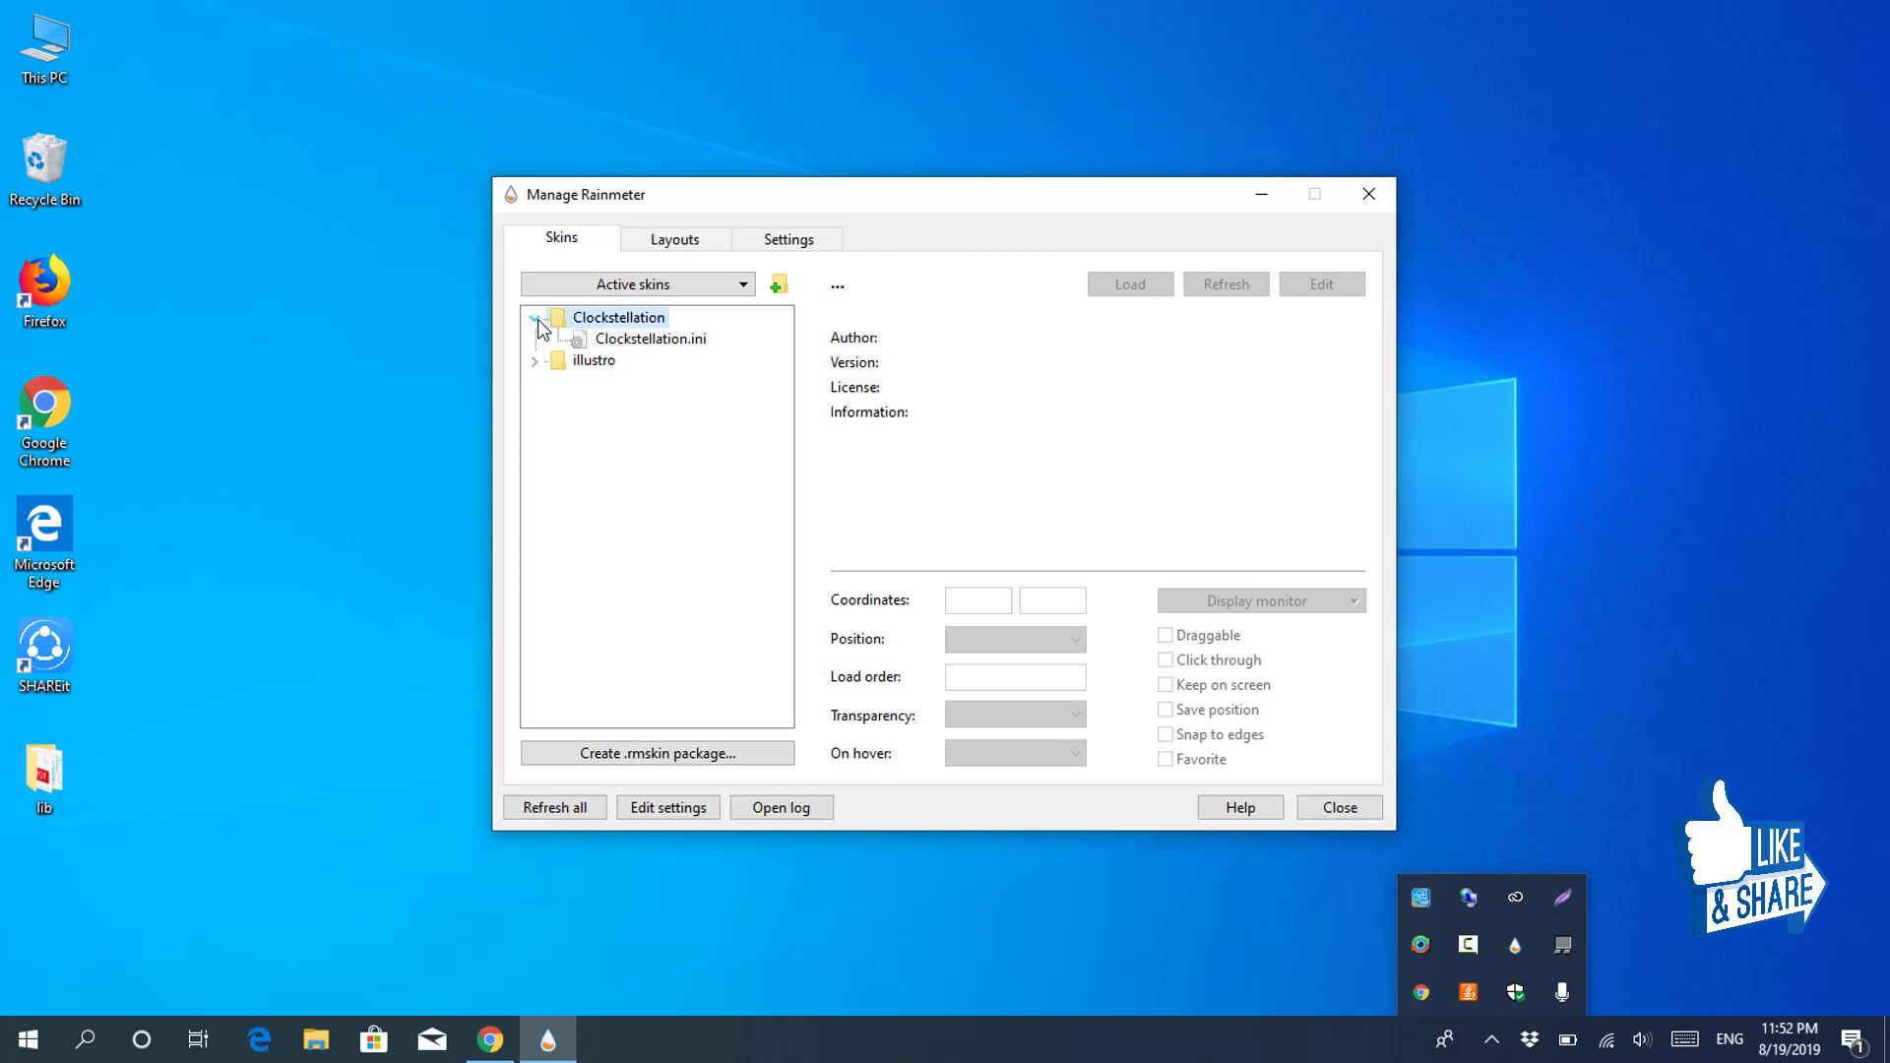
pyautogui.doubleClick(654, 339)
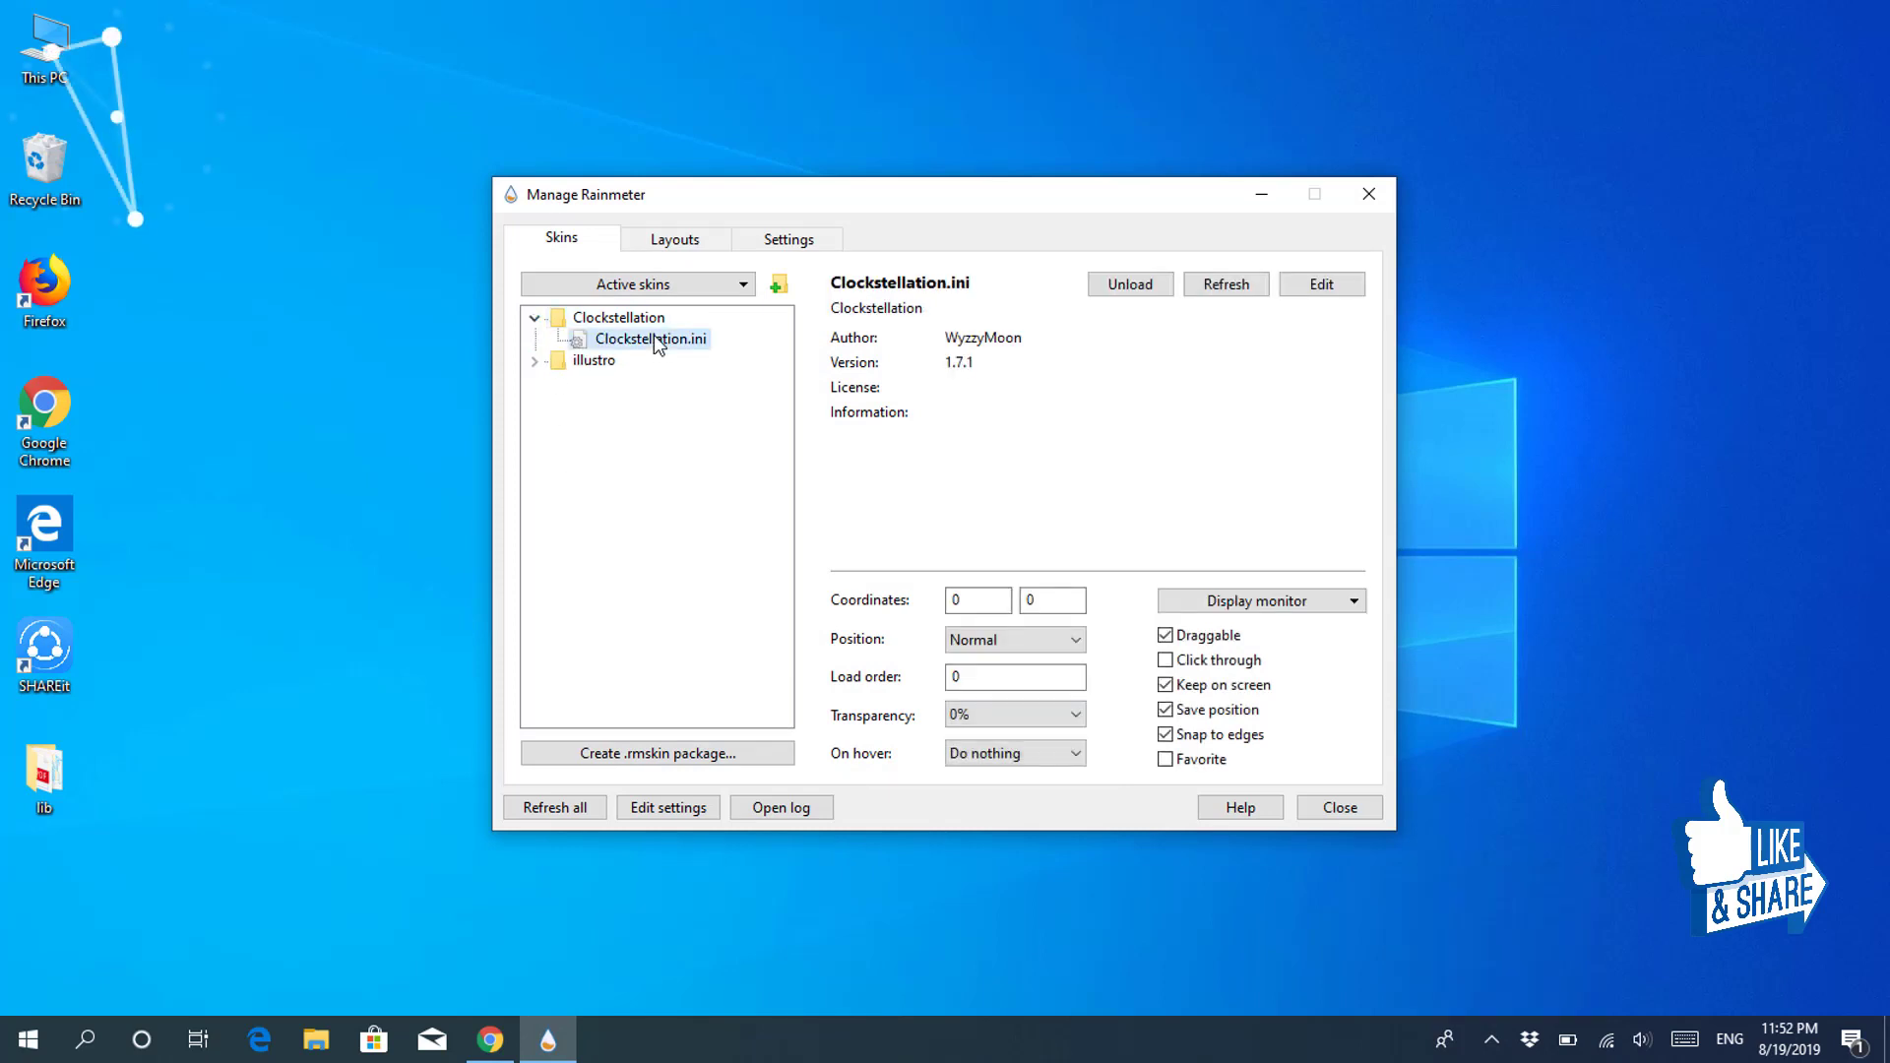
pyautogui.click(1261, 197)
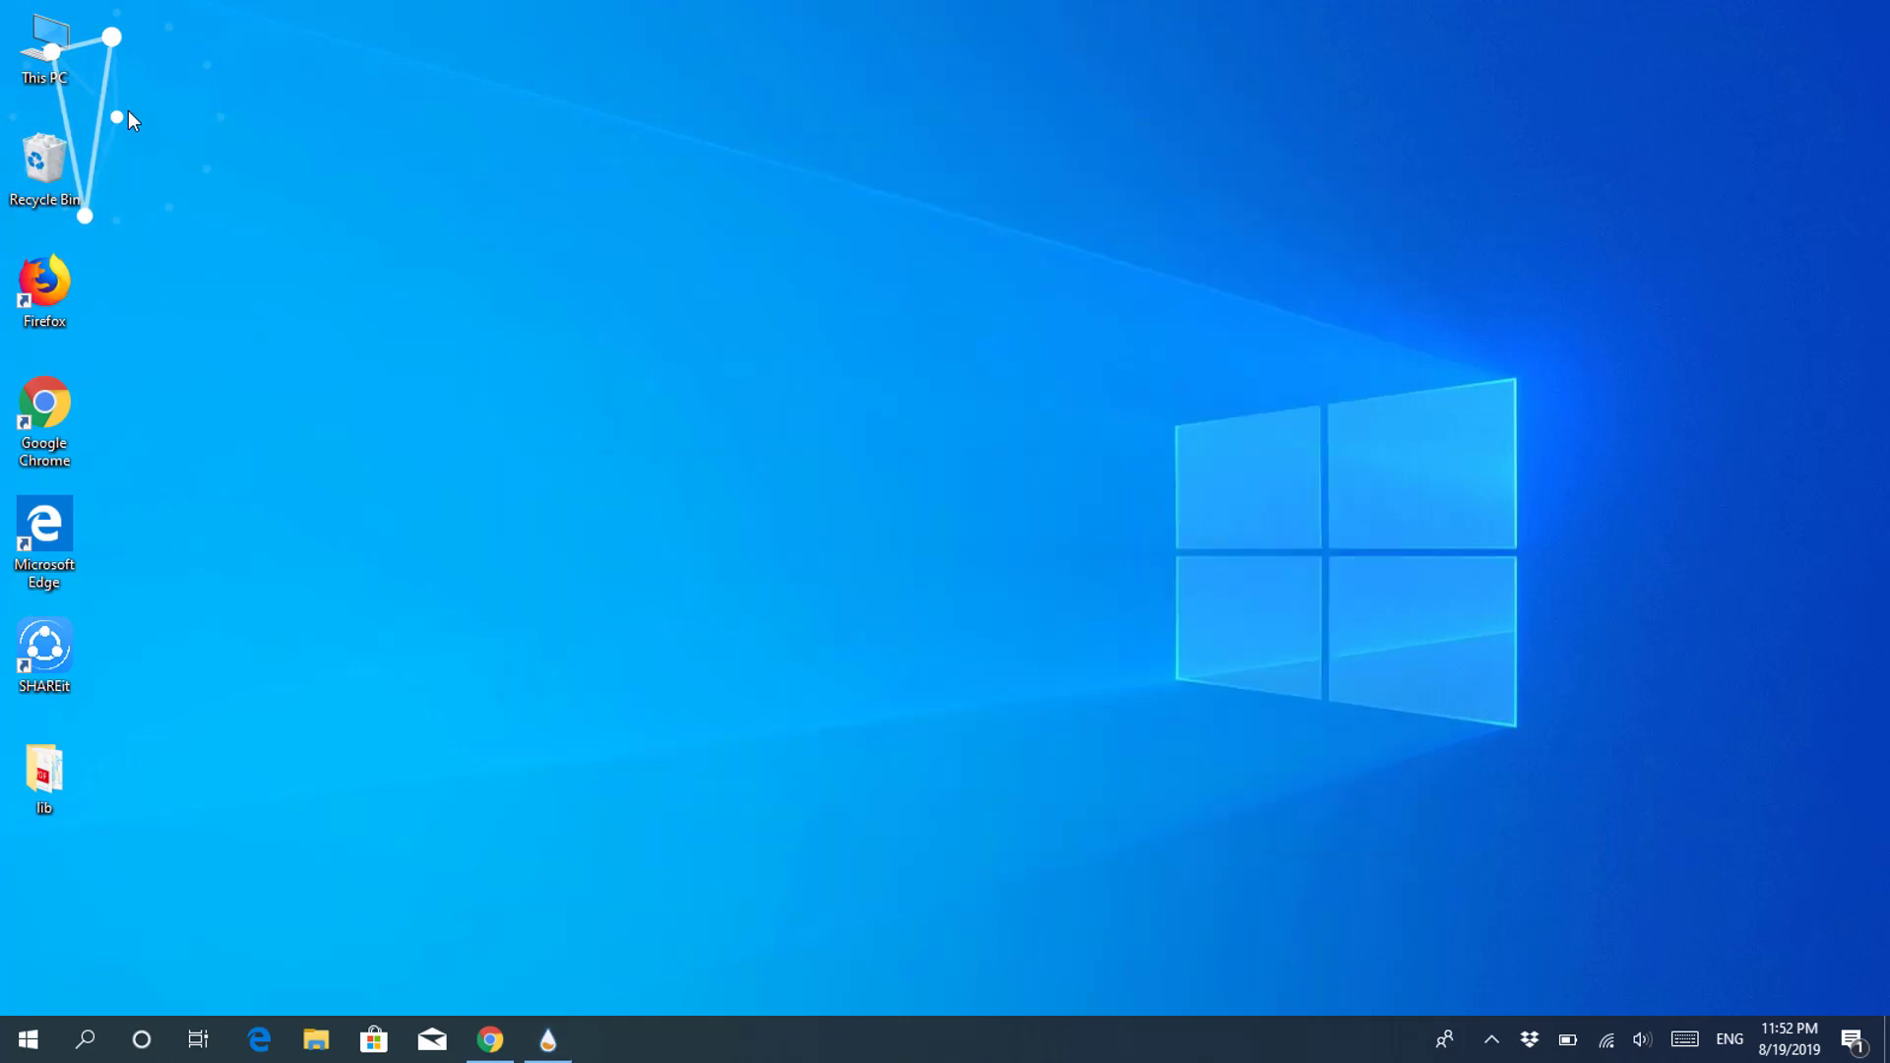
pyautogui.moveTo(131, 120); pyautogui.dragTo(1340, 563)
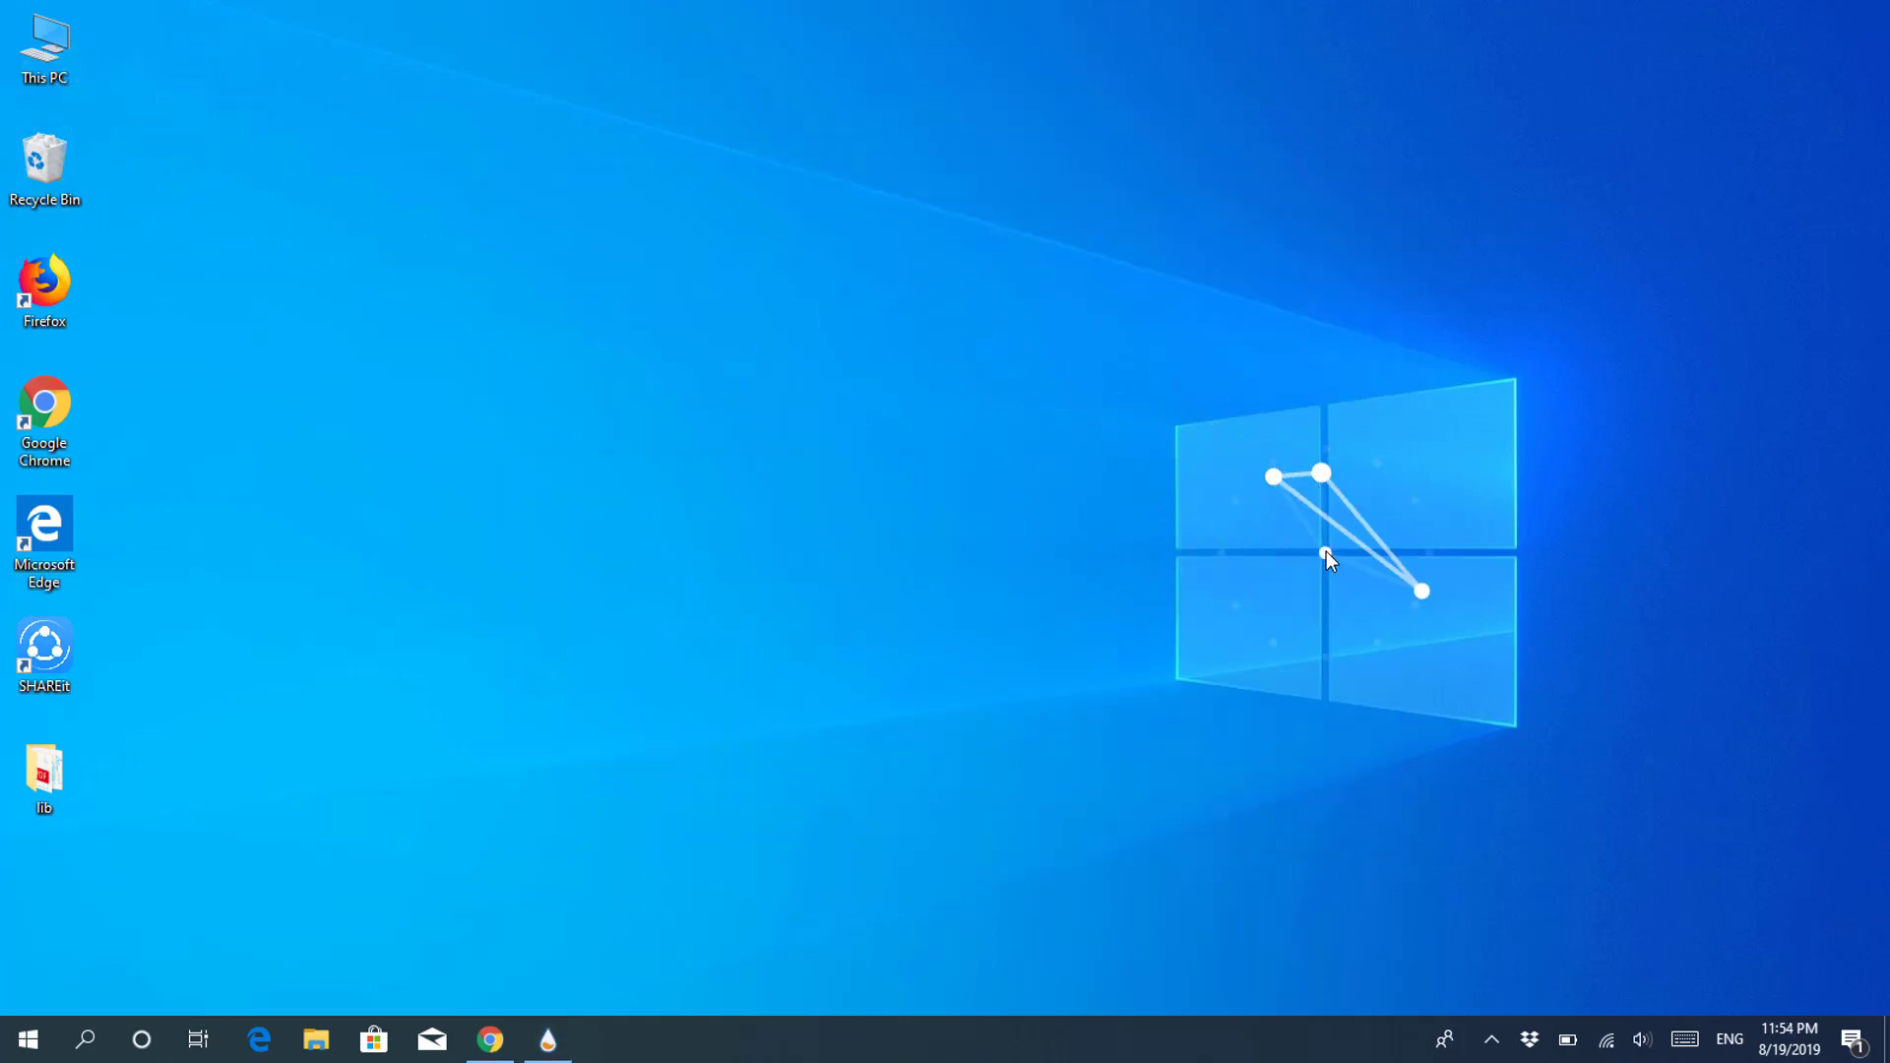
# Step: Edit the Clockstellation skin file to set RDotcolor to 255,255,255,80, save and close it, and refresh the skin
pyautogui.rightClick(1326, 551)
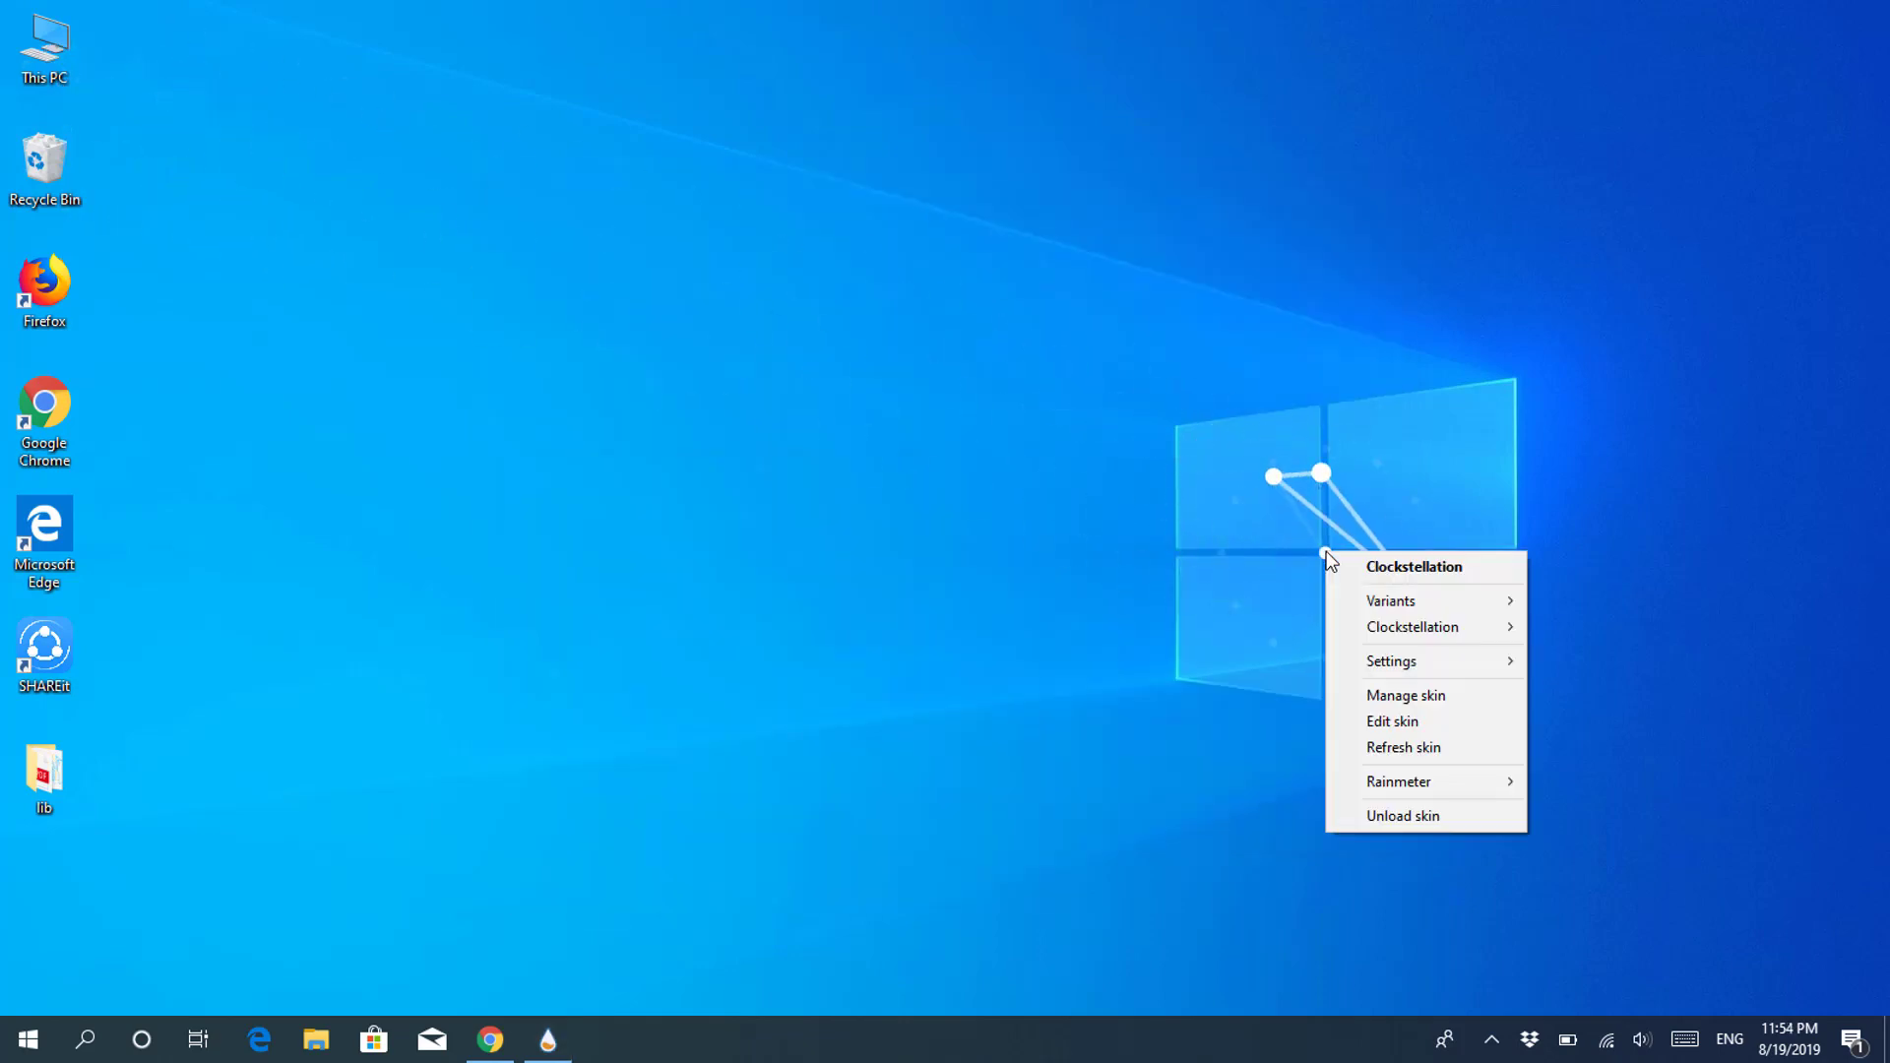
pyautogui.click(1386, 721)
pyautogui.scroll(-8, 640, 630)
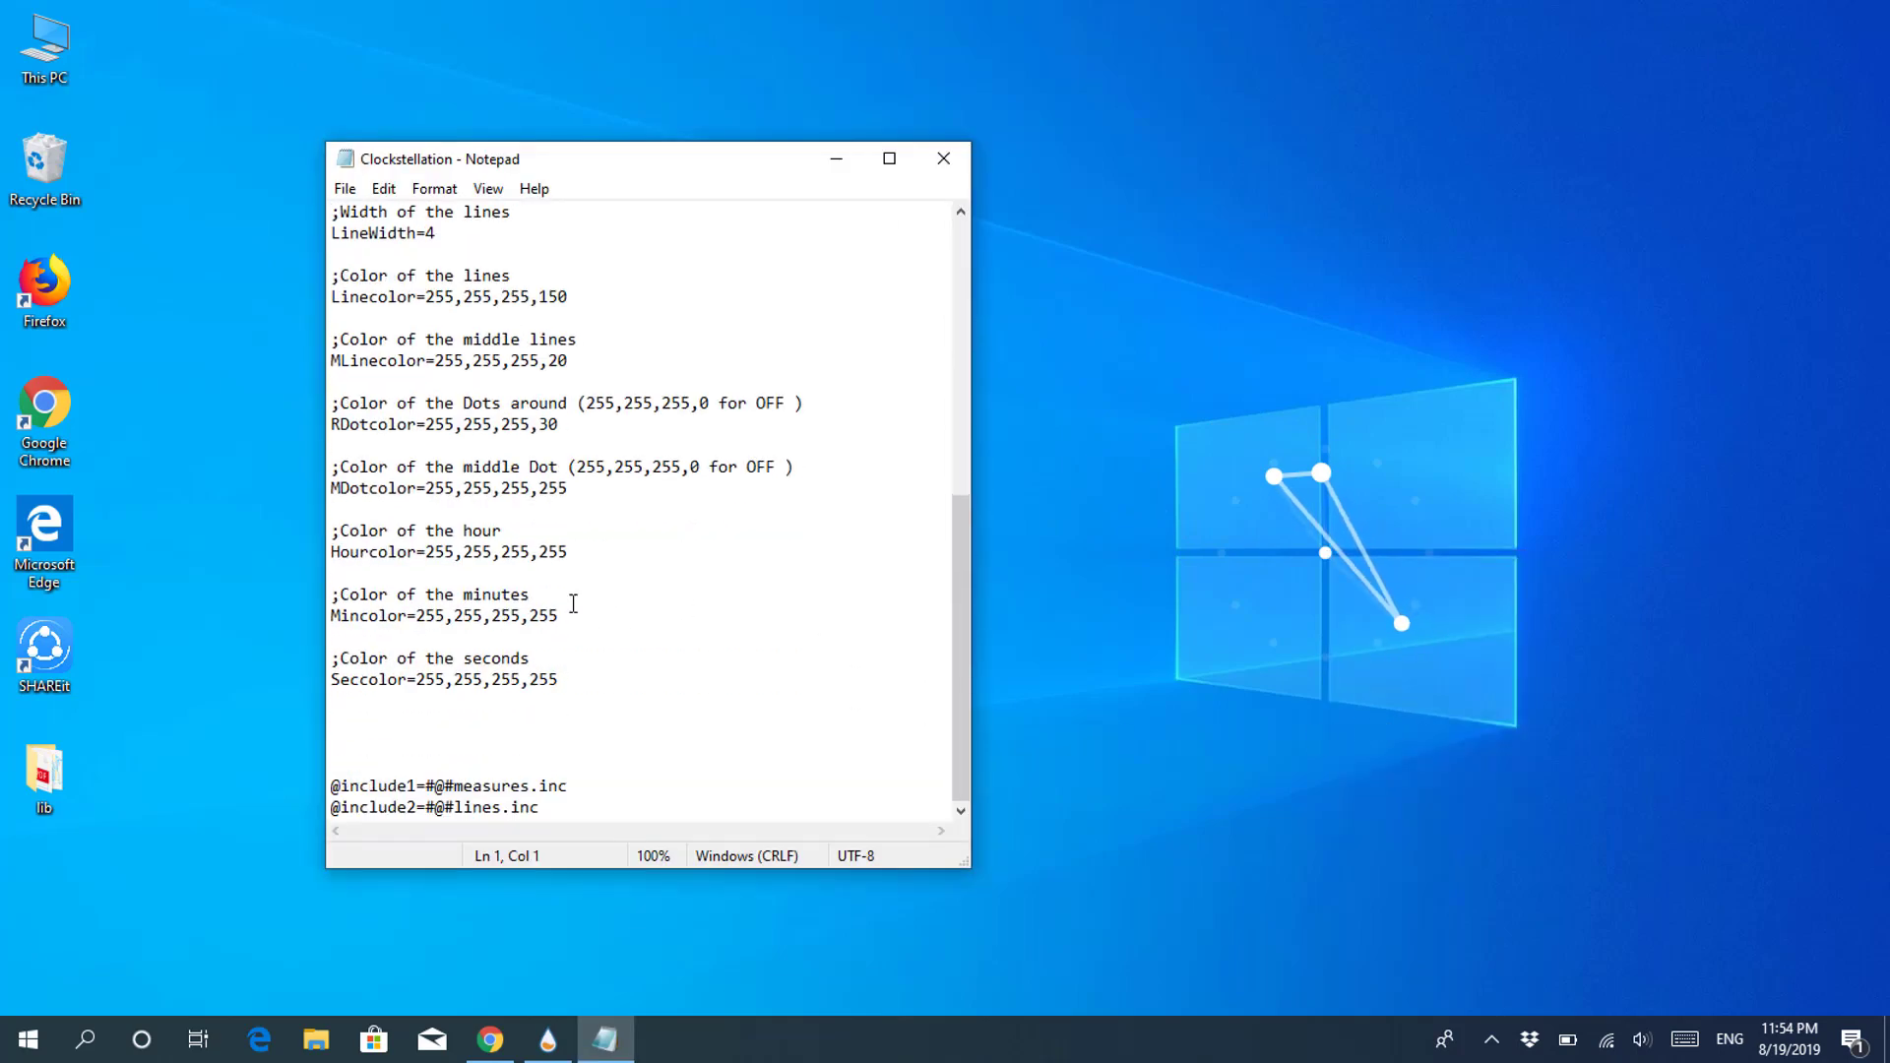
pyautogui.moveTo(538, 424); pyautogui.dragTo(547, 425)
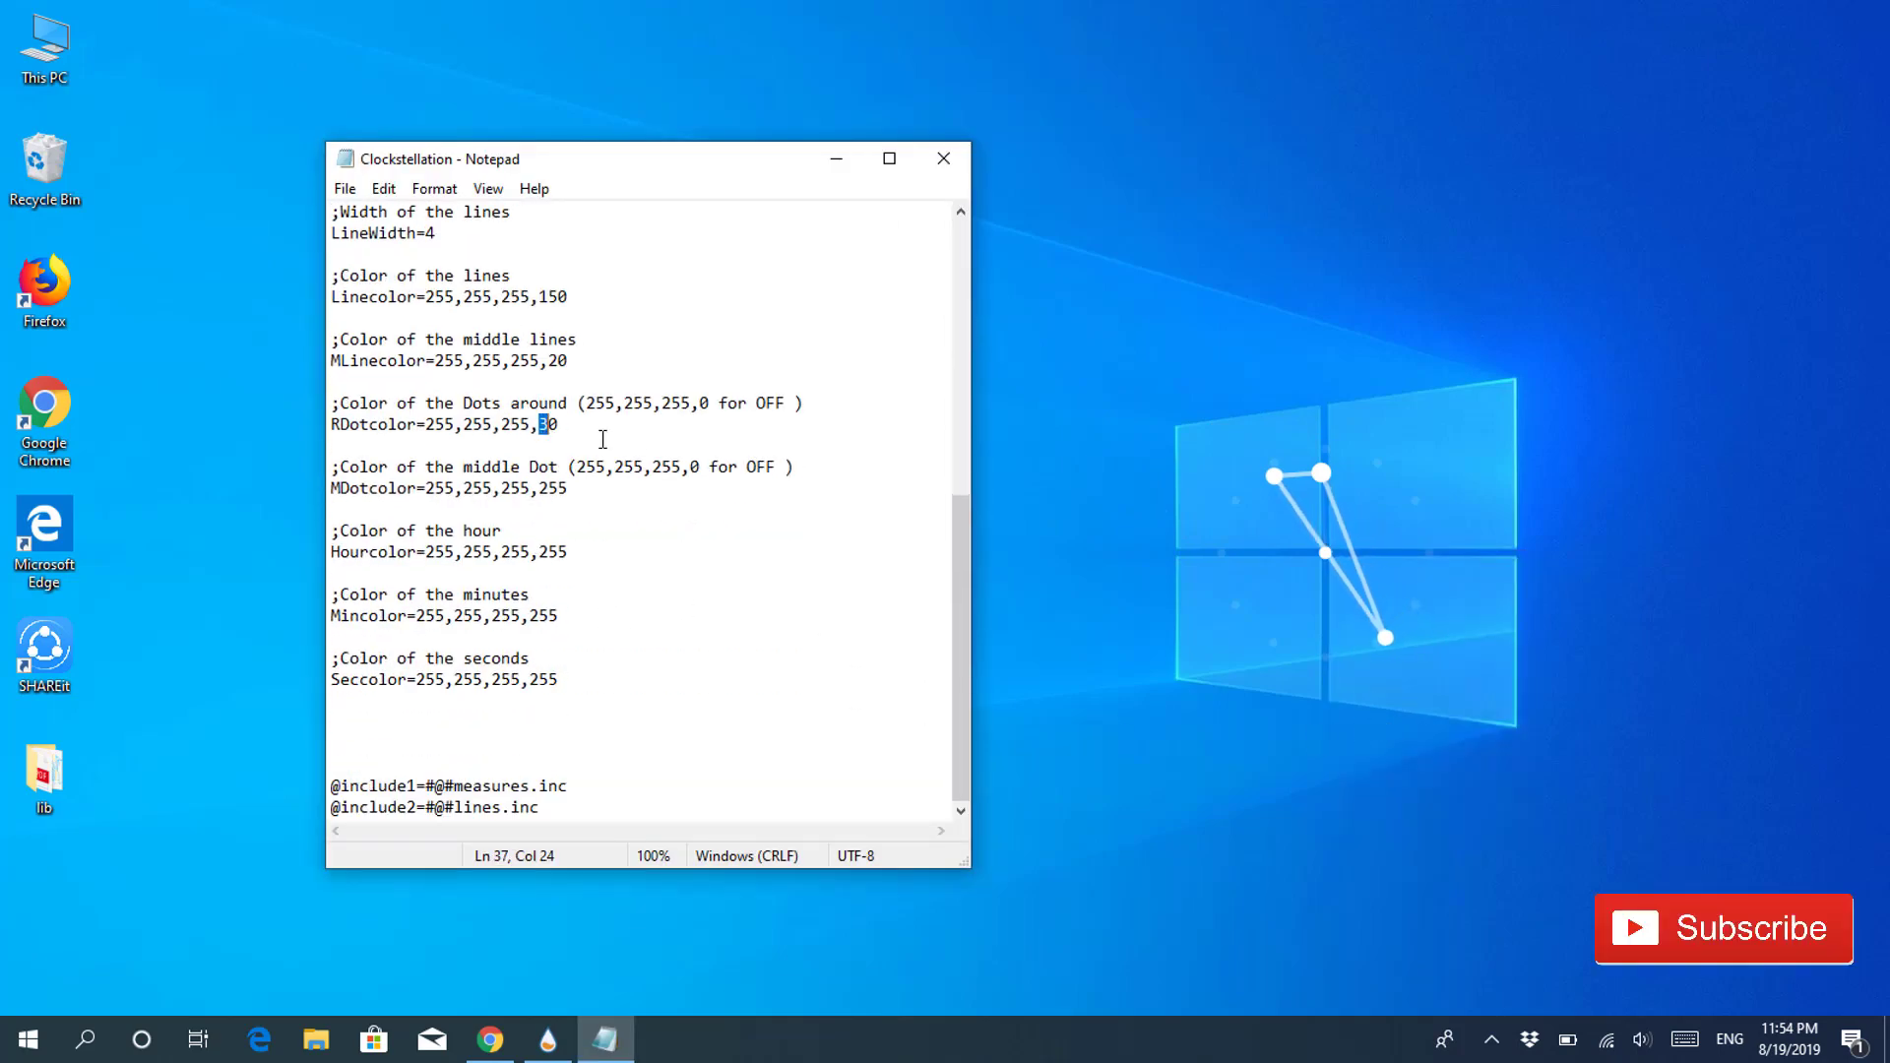
pyautogui.write('8')
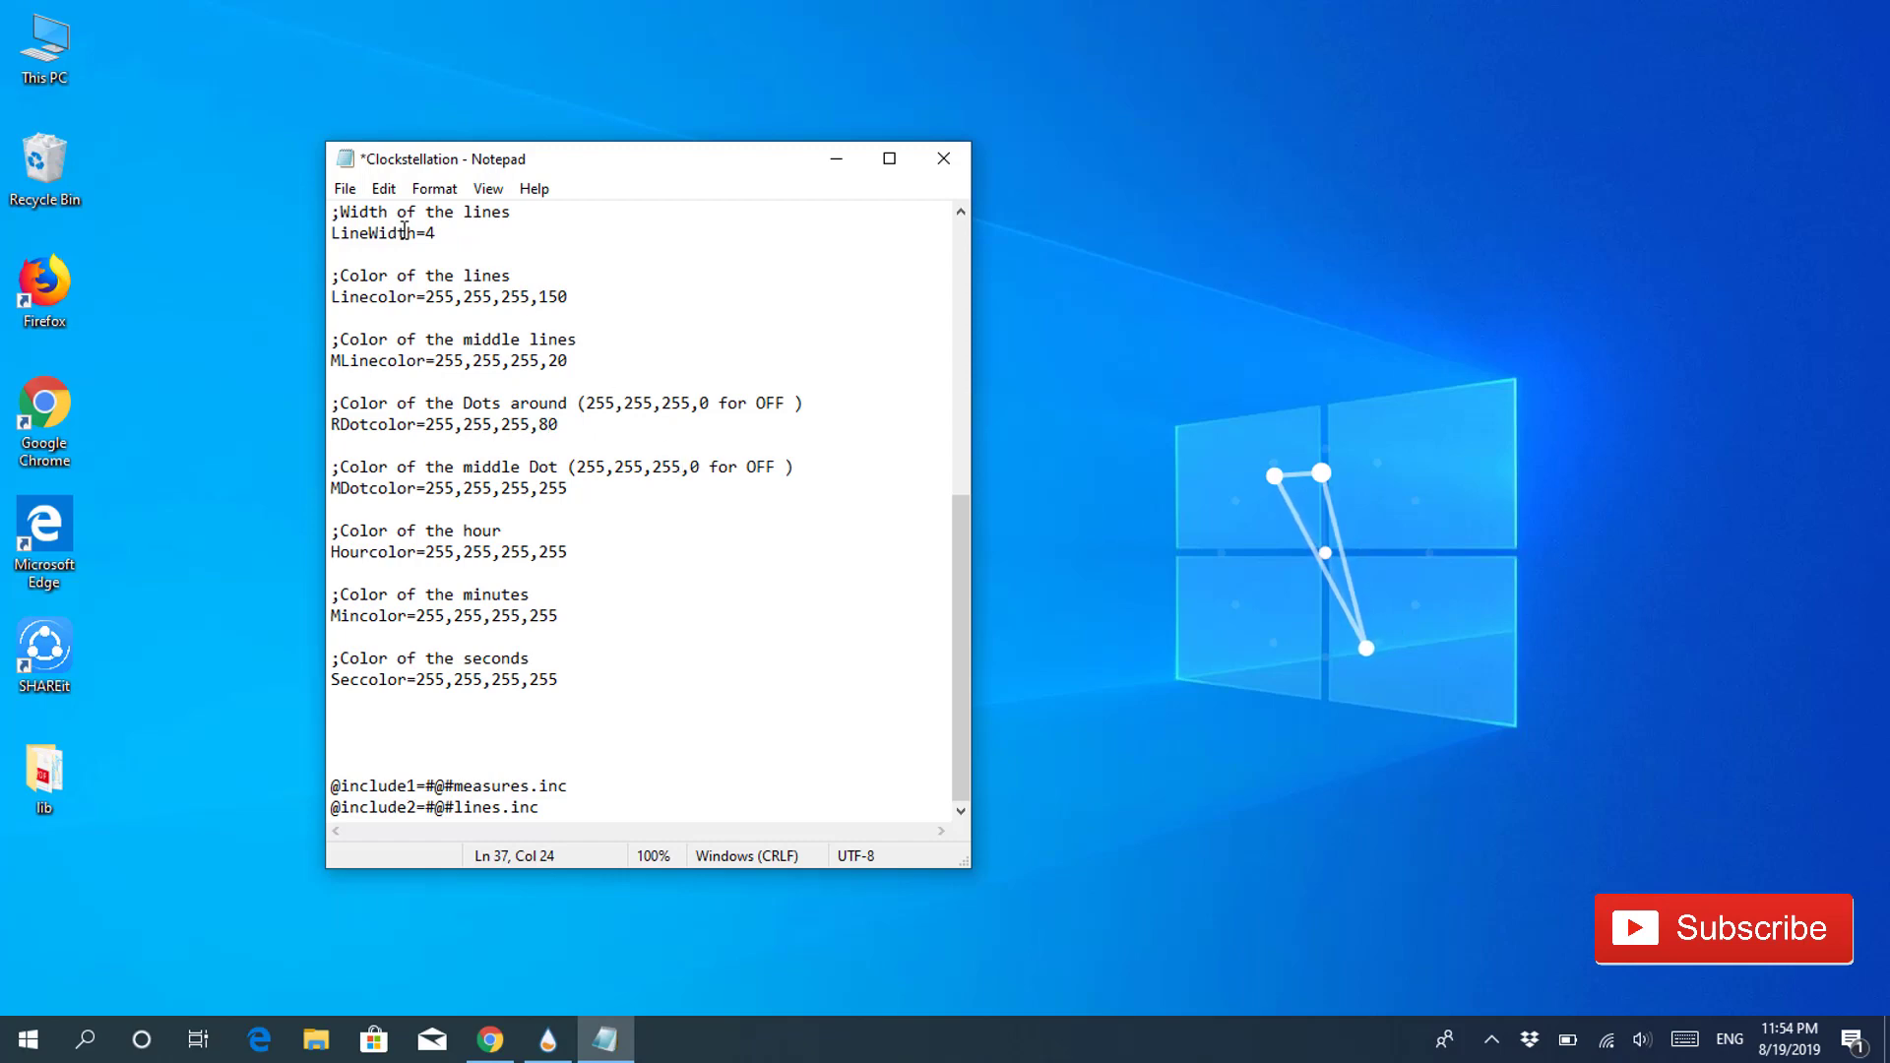
pyautogui.click(345, 188)
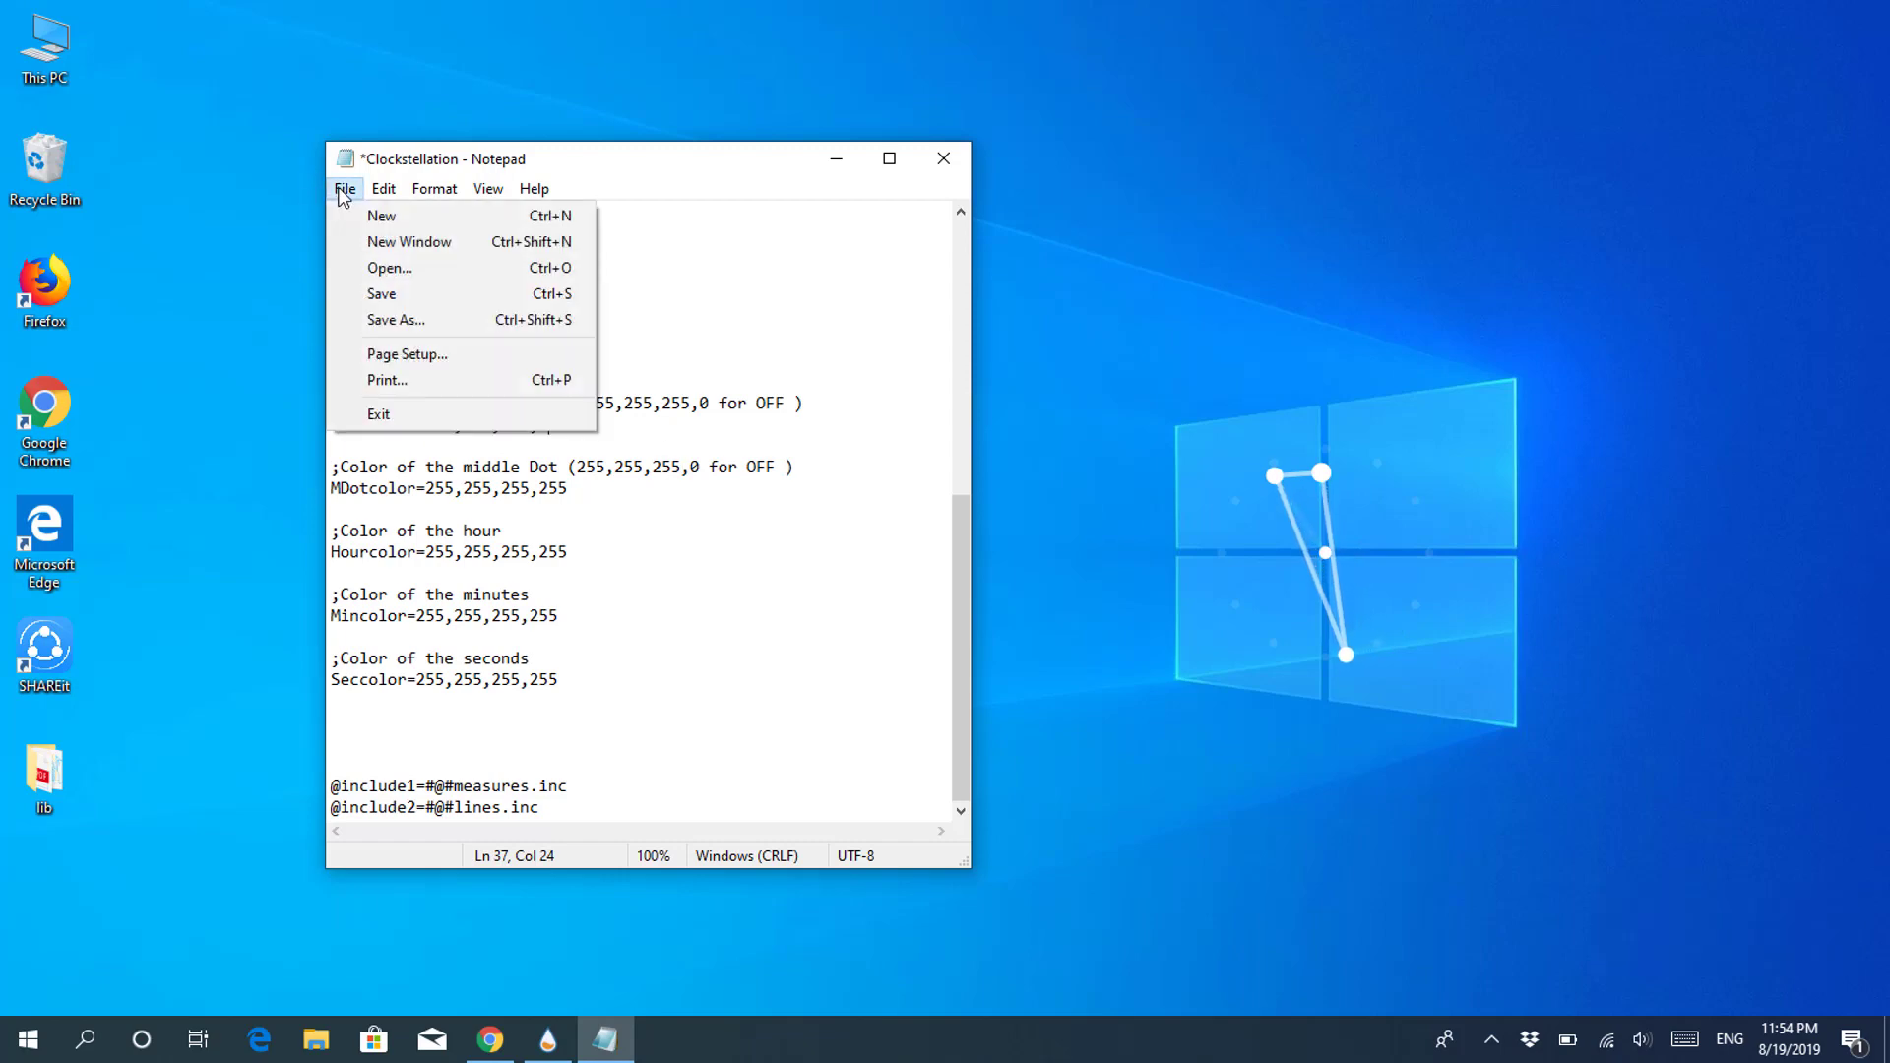
pyautogui.click(426, 293)
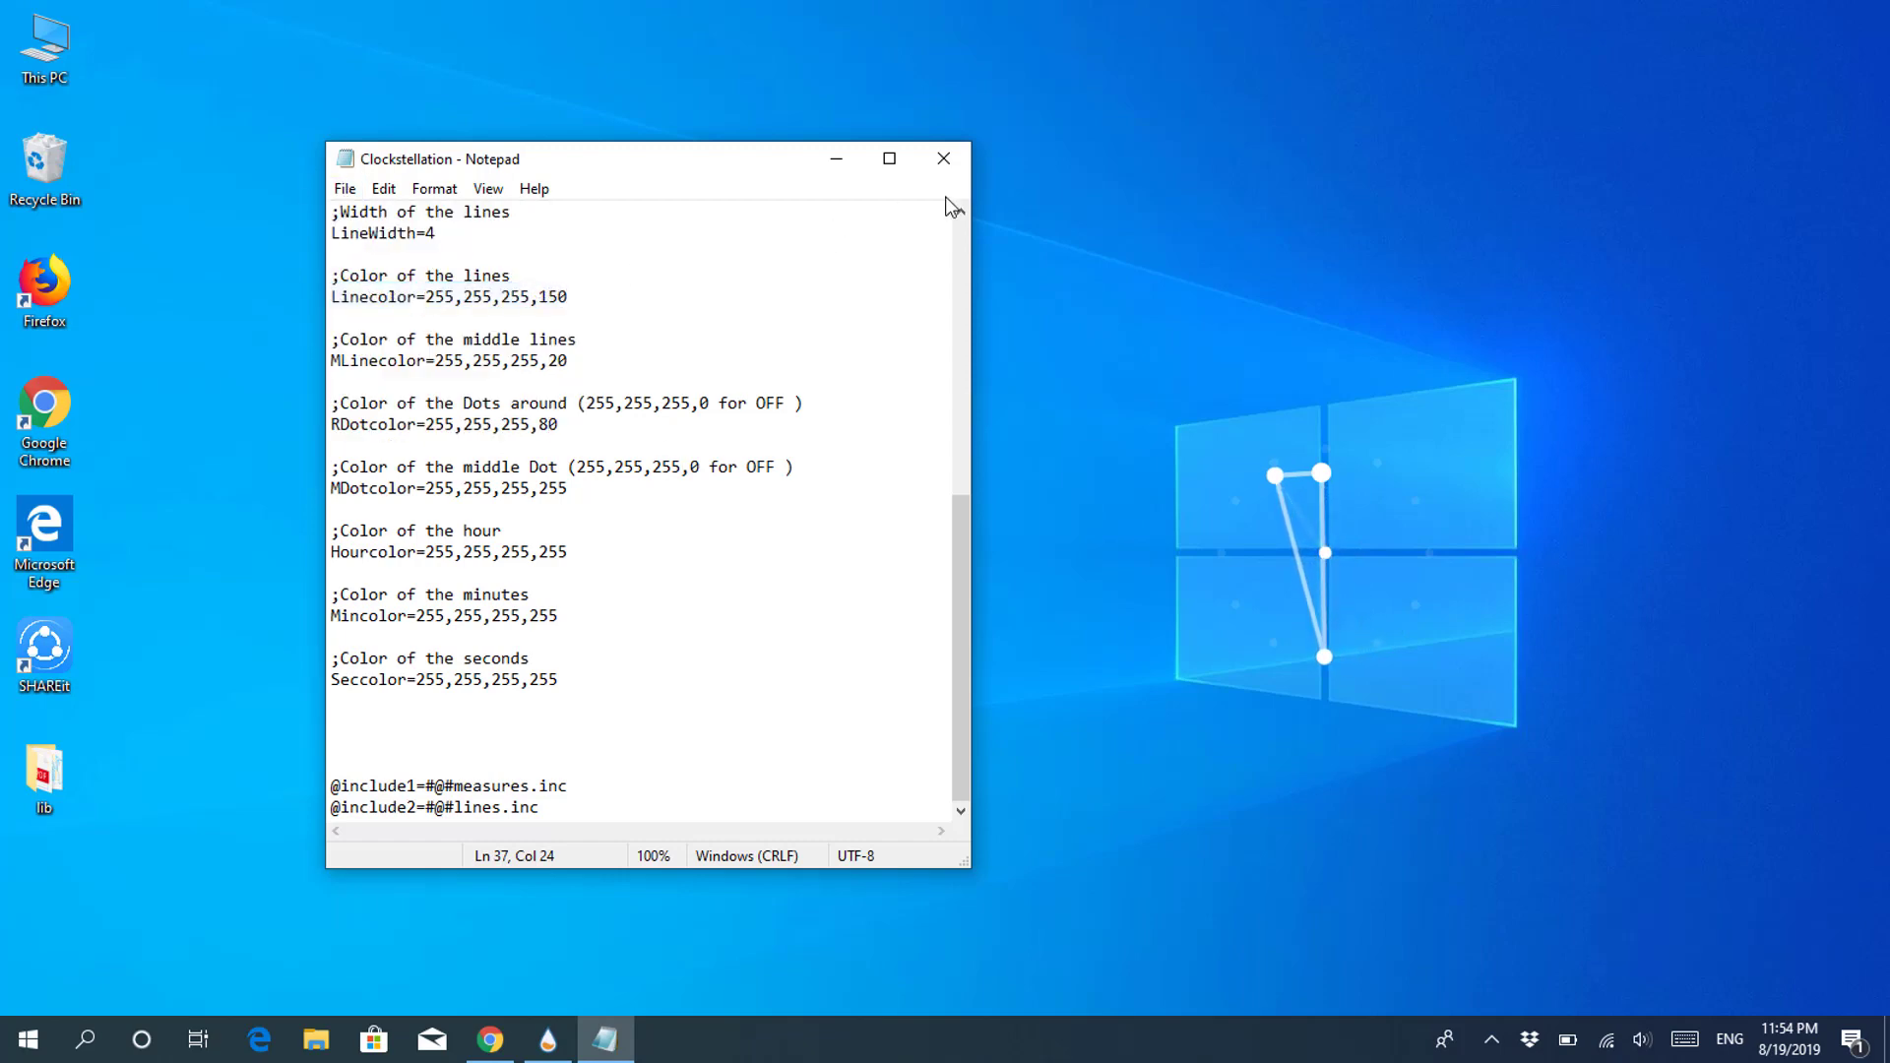
pyautogui.click(943, 159)
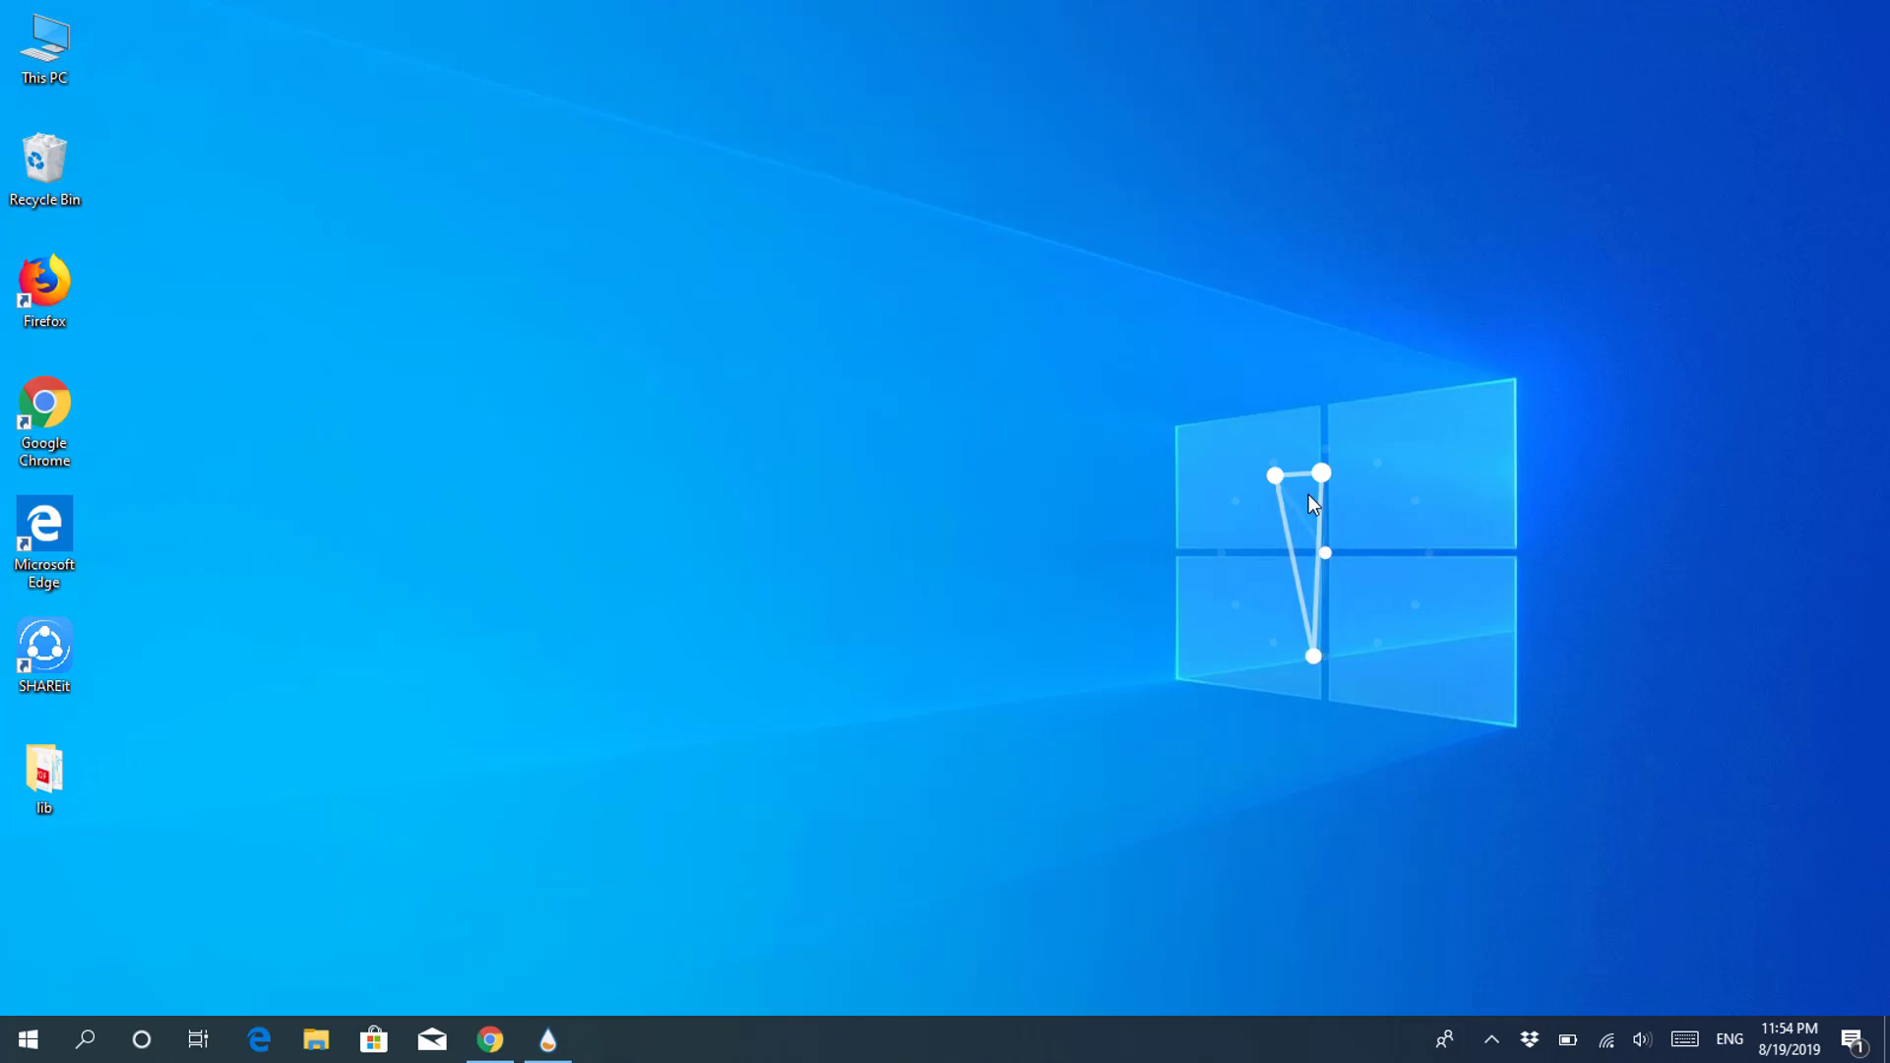
pyautogui.rightClick(1323, 546)
pyautogui.click(1428, 744)
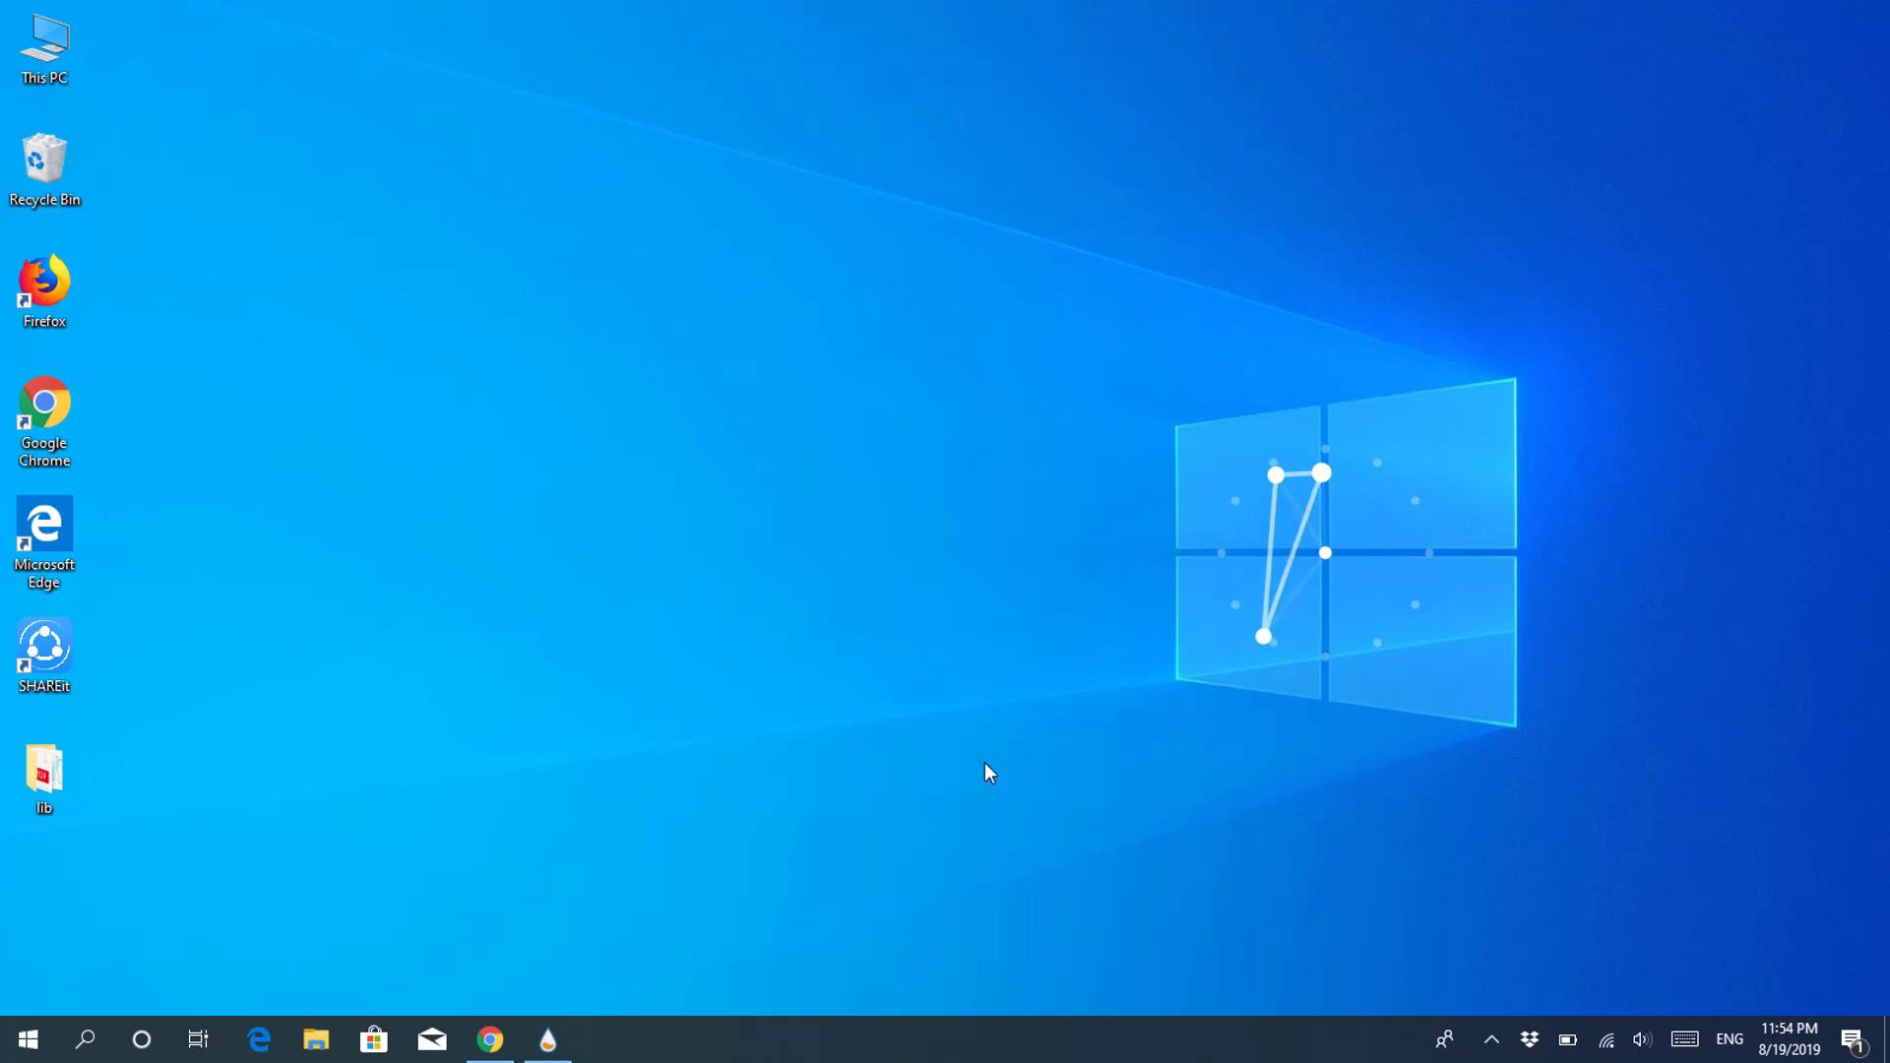
# Step: Switch to Chrome, download the Fountain of Colors visualizer from its DeviantArt page and install it with the Rainmeter Skin Installer
pyautogui.click(488, 1041)
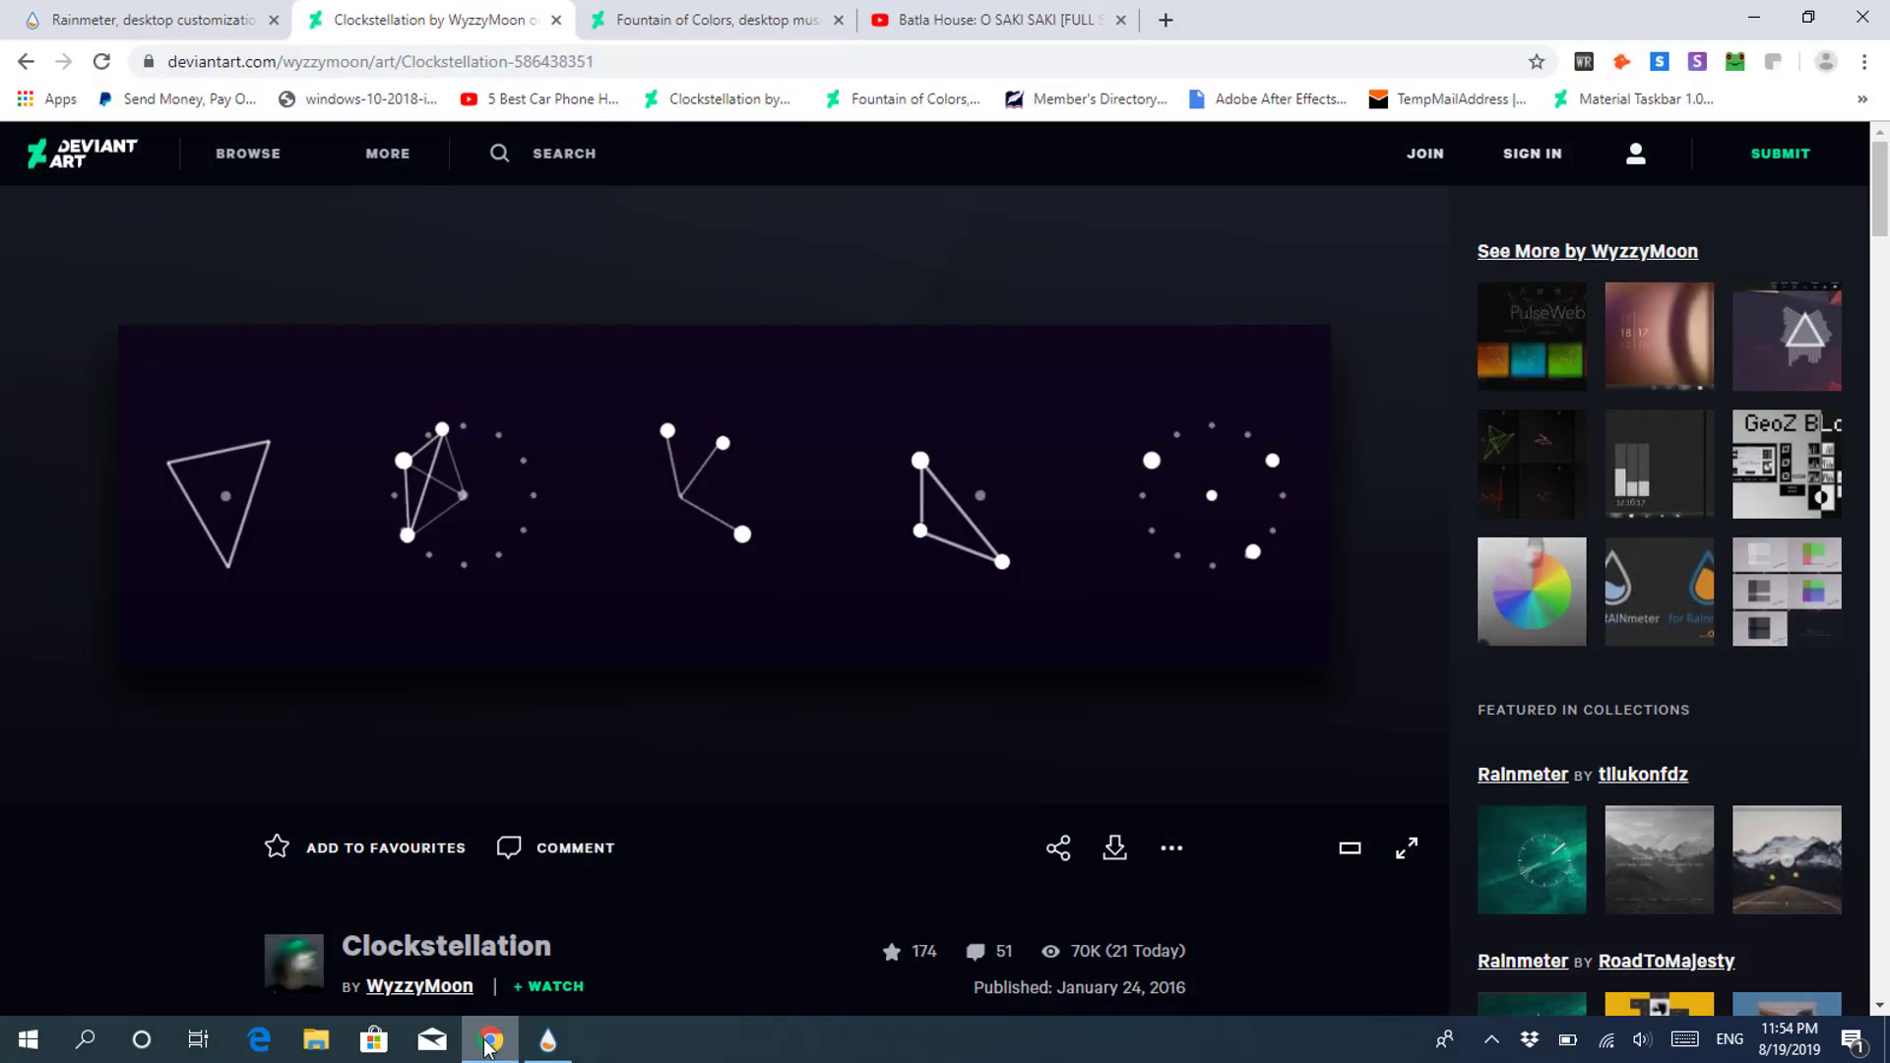
pyautogui.click(640, 10)
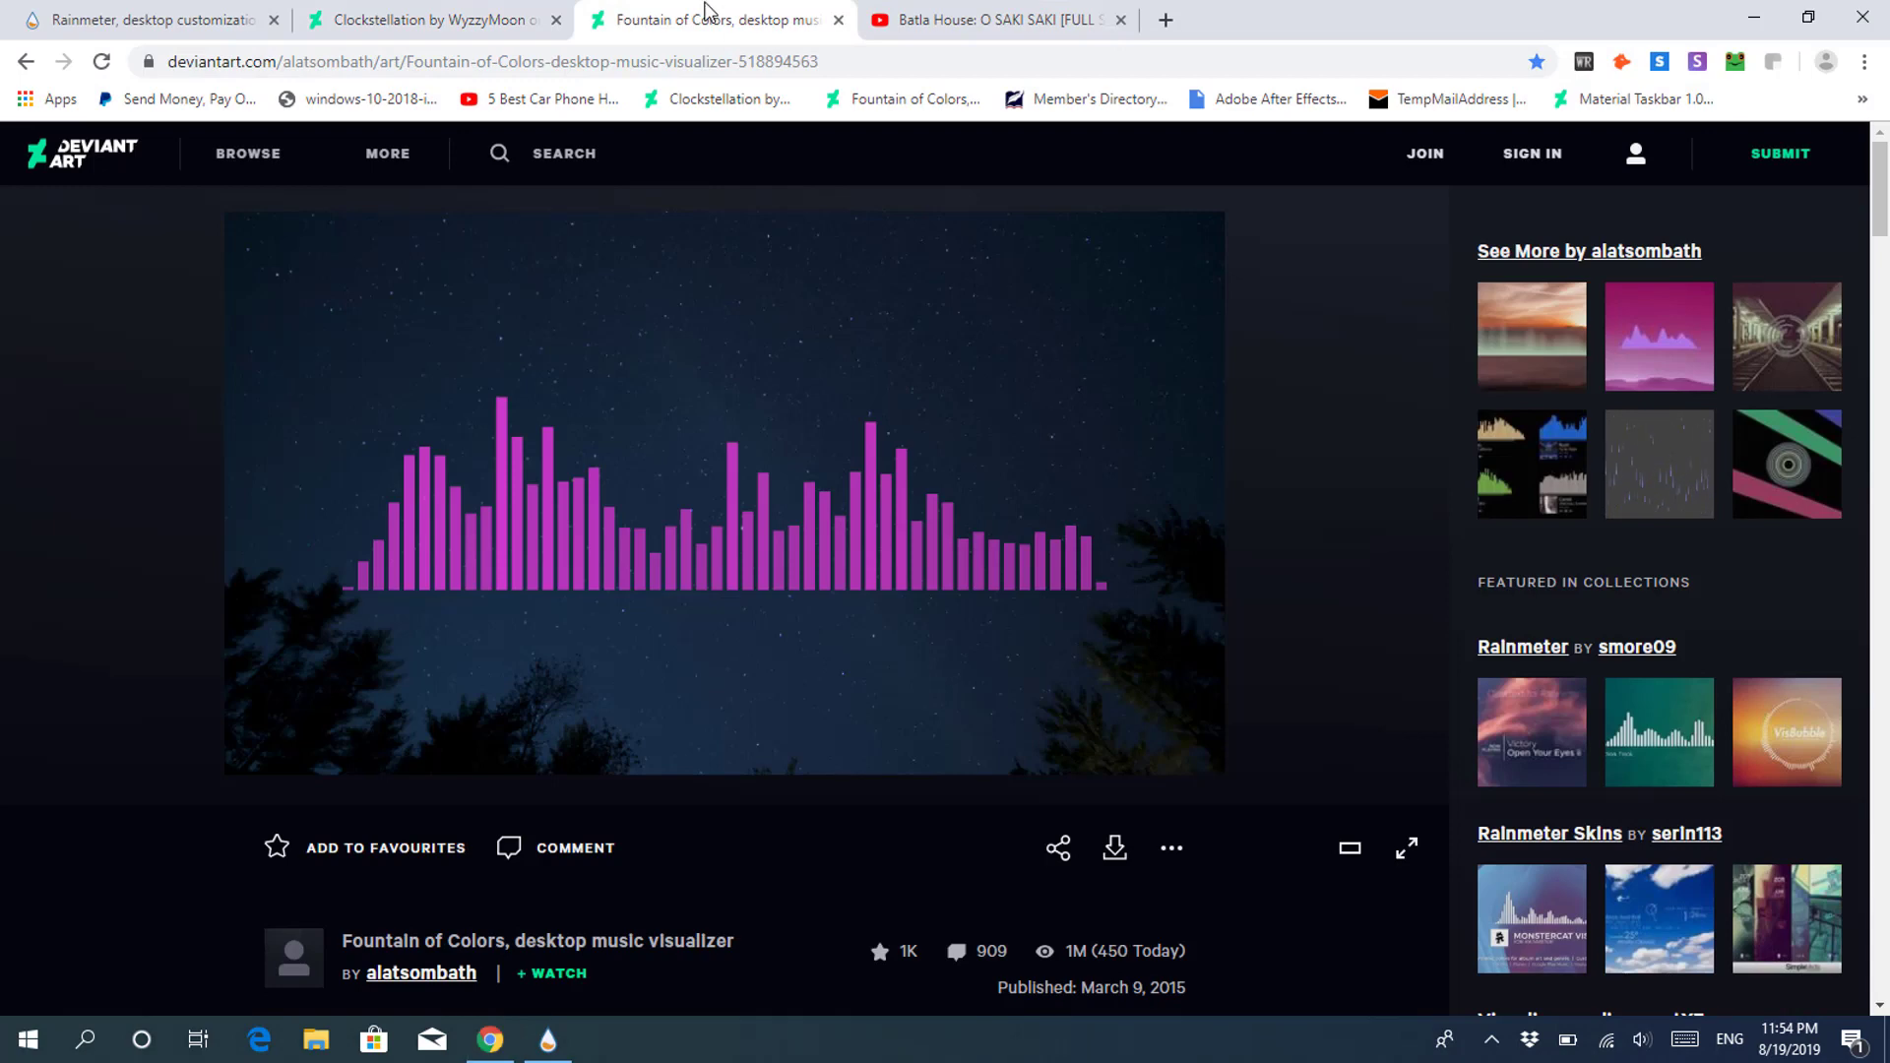
pyautogui.scroll(-3, 814, 269)
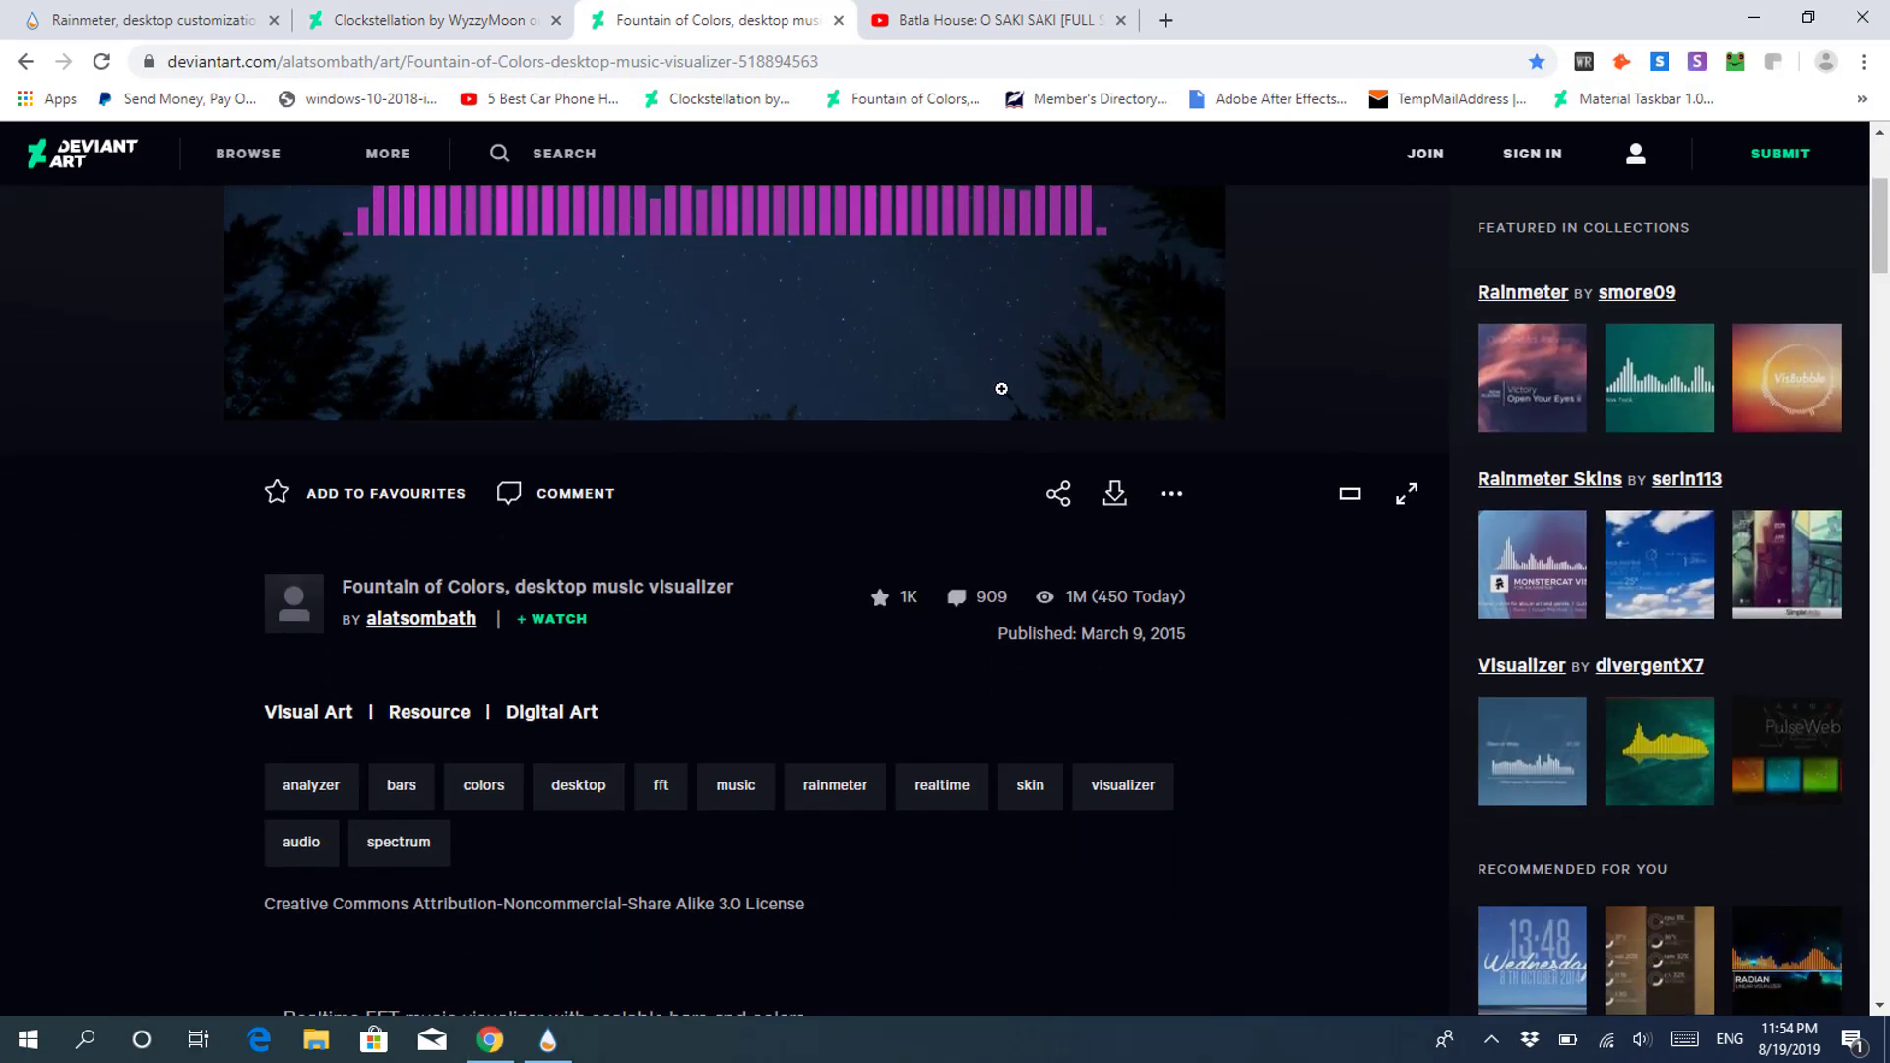
pyautogui.click(1114, 497)
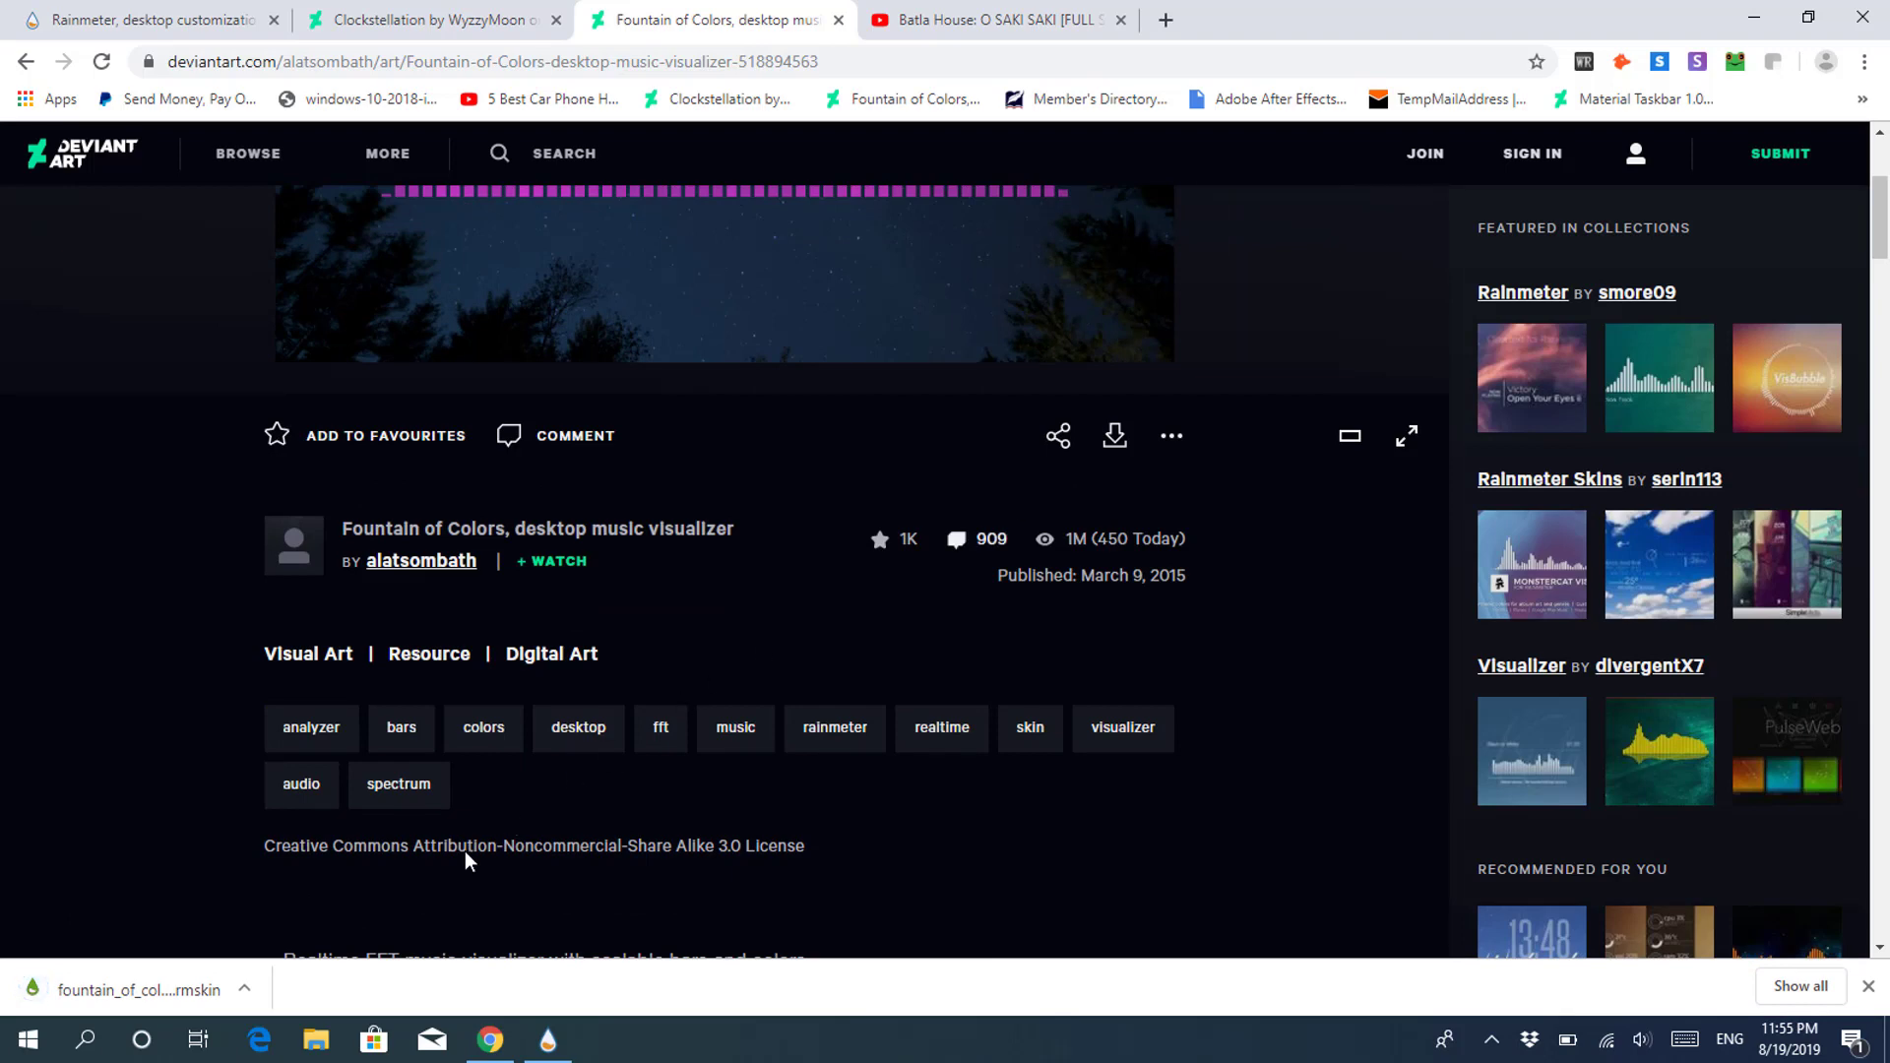
pyautogui.click(246, 986)
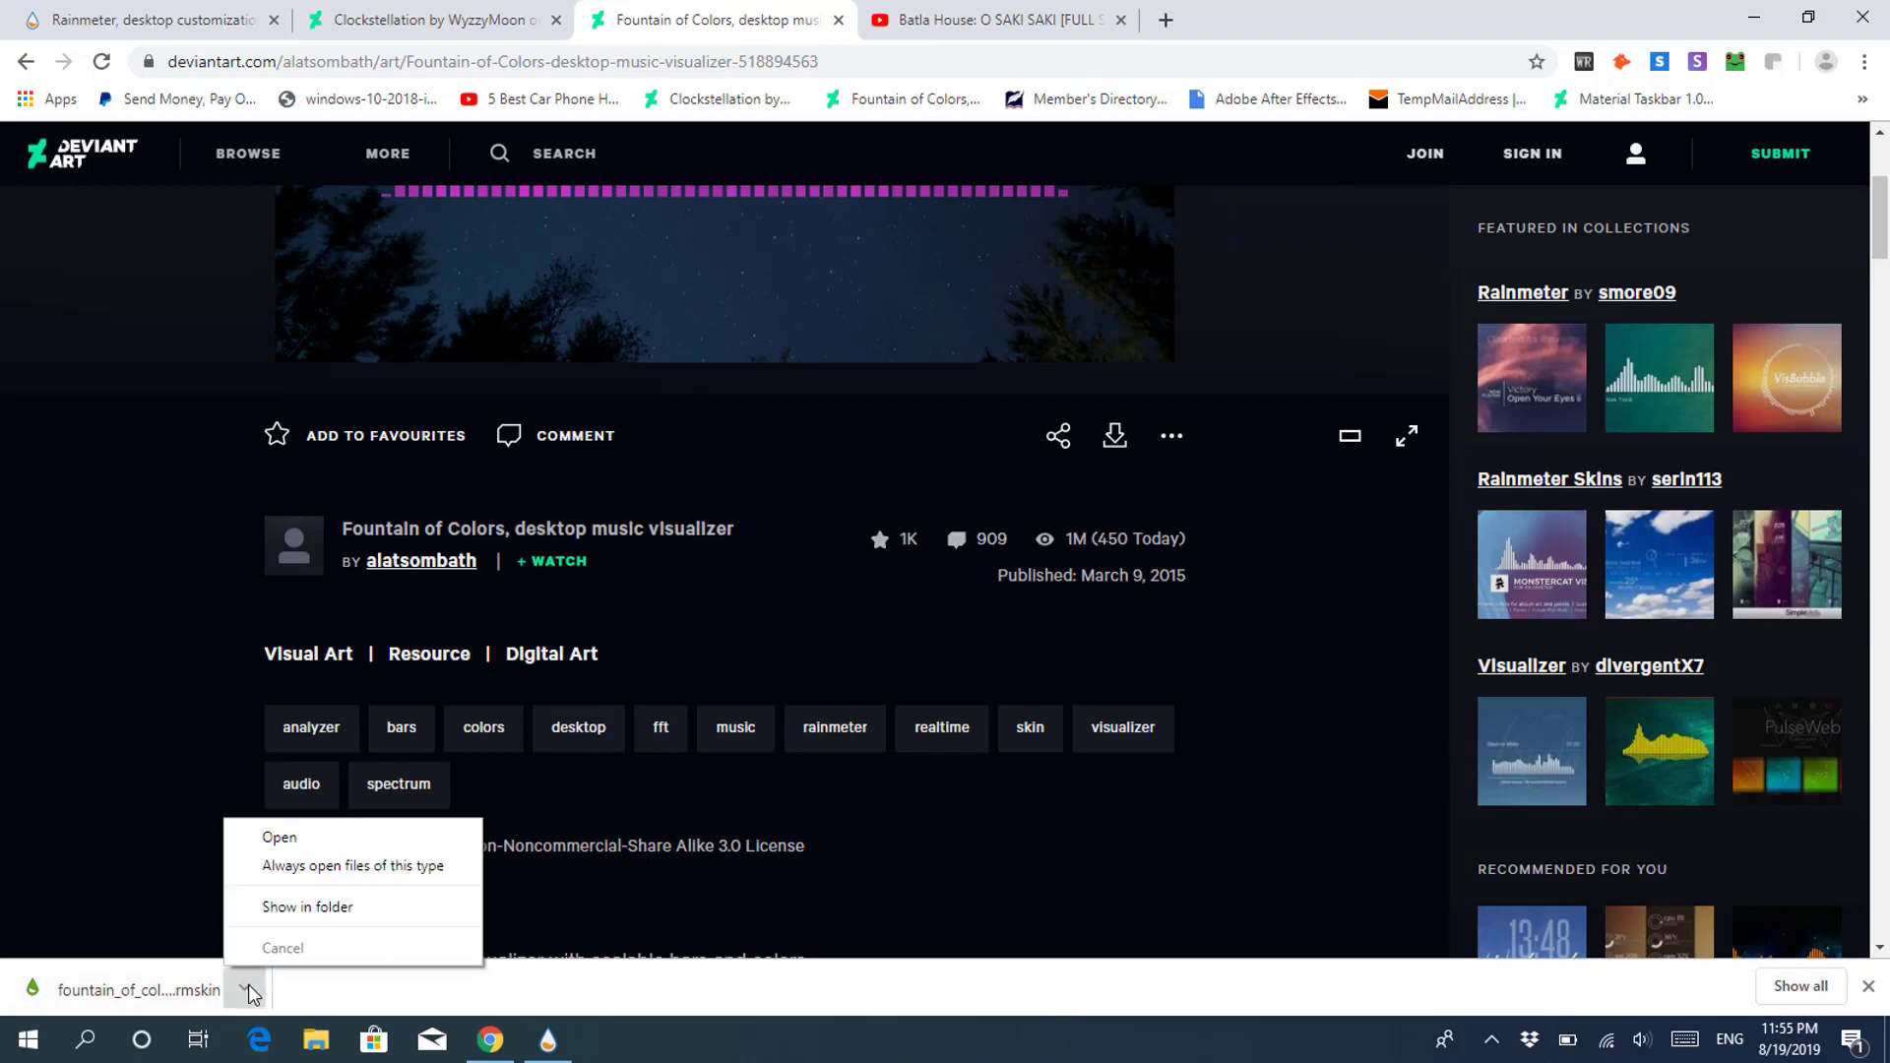
pyautogui.click(363, 836)
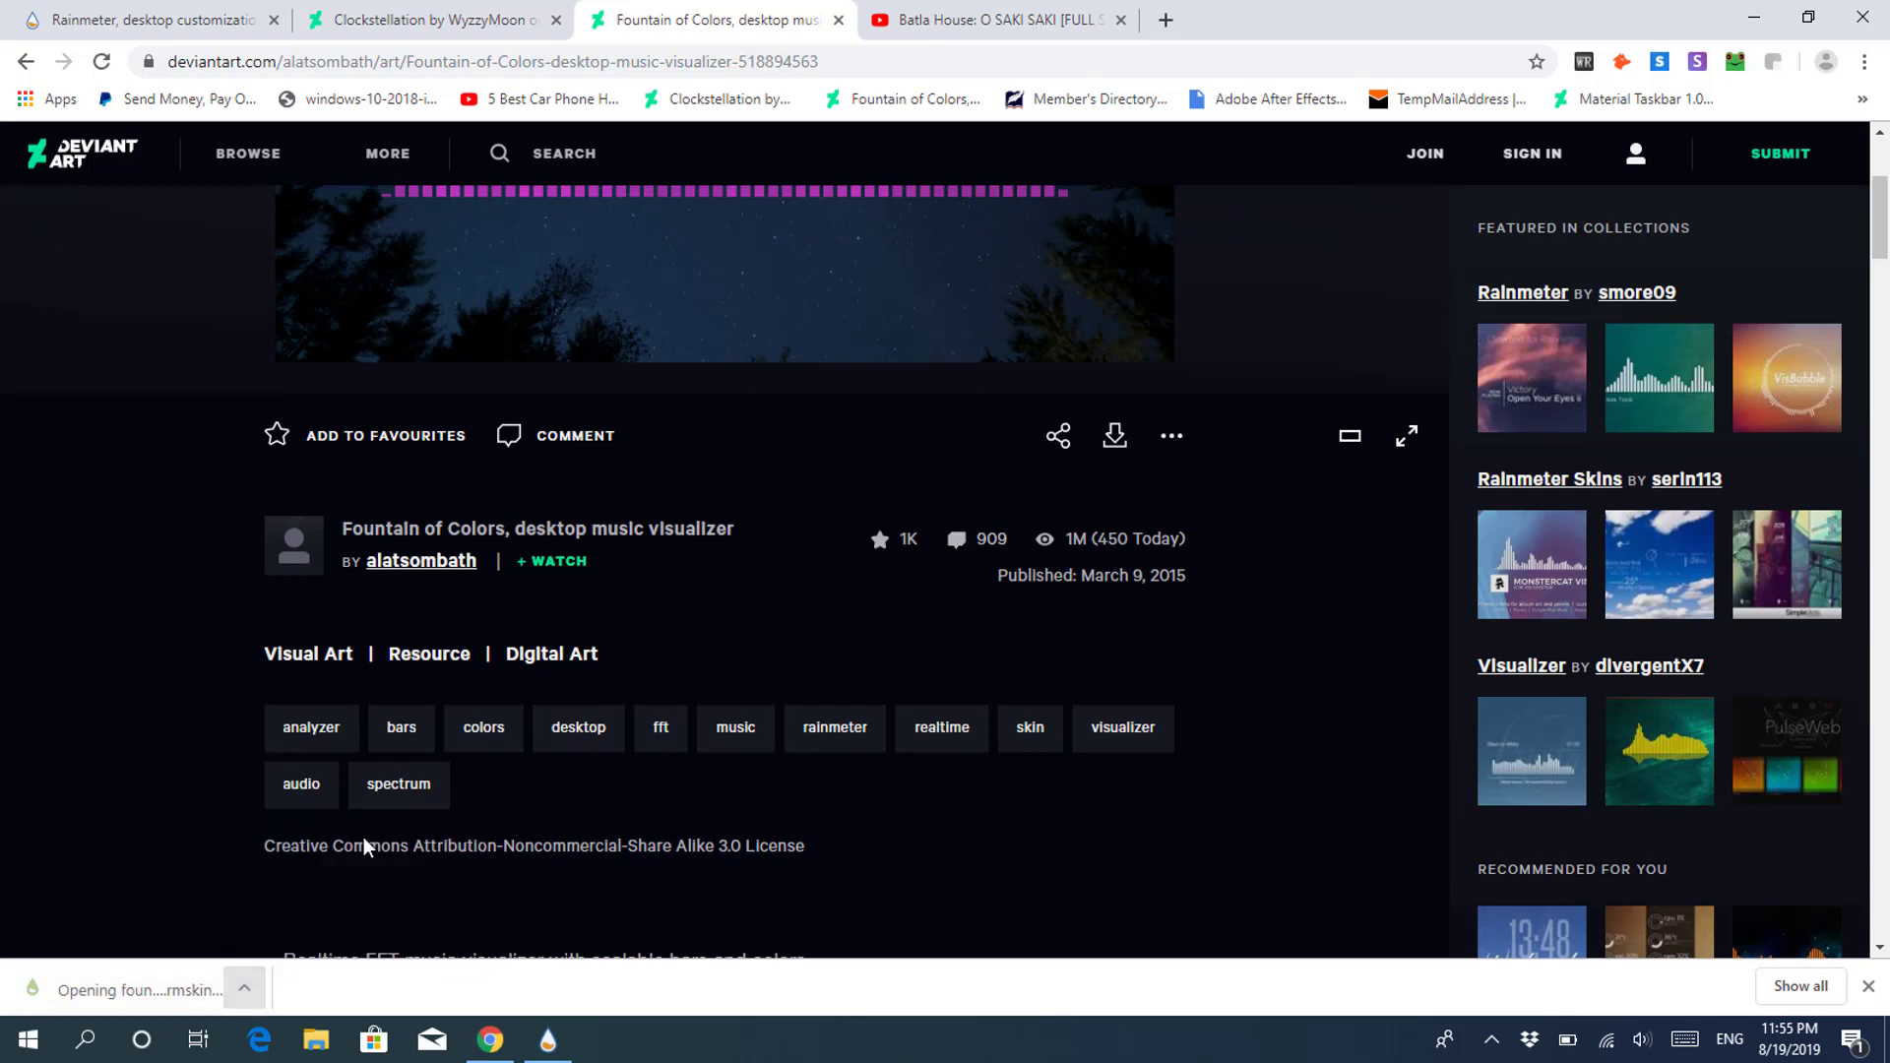
pyautogui.click(1753, 16)
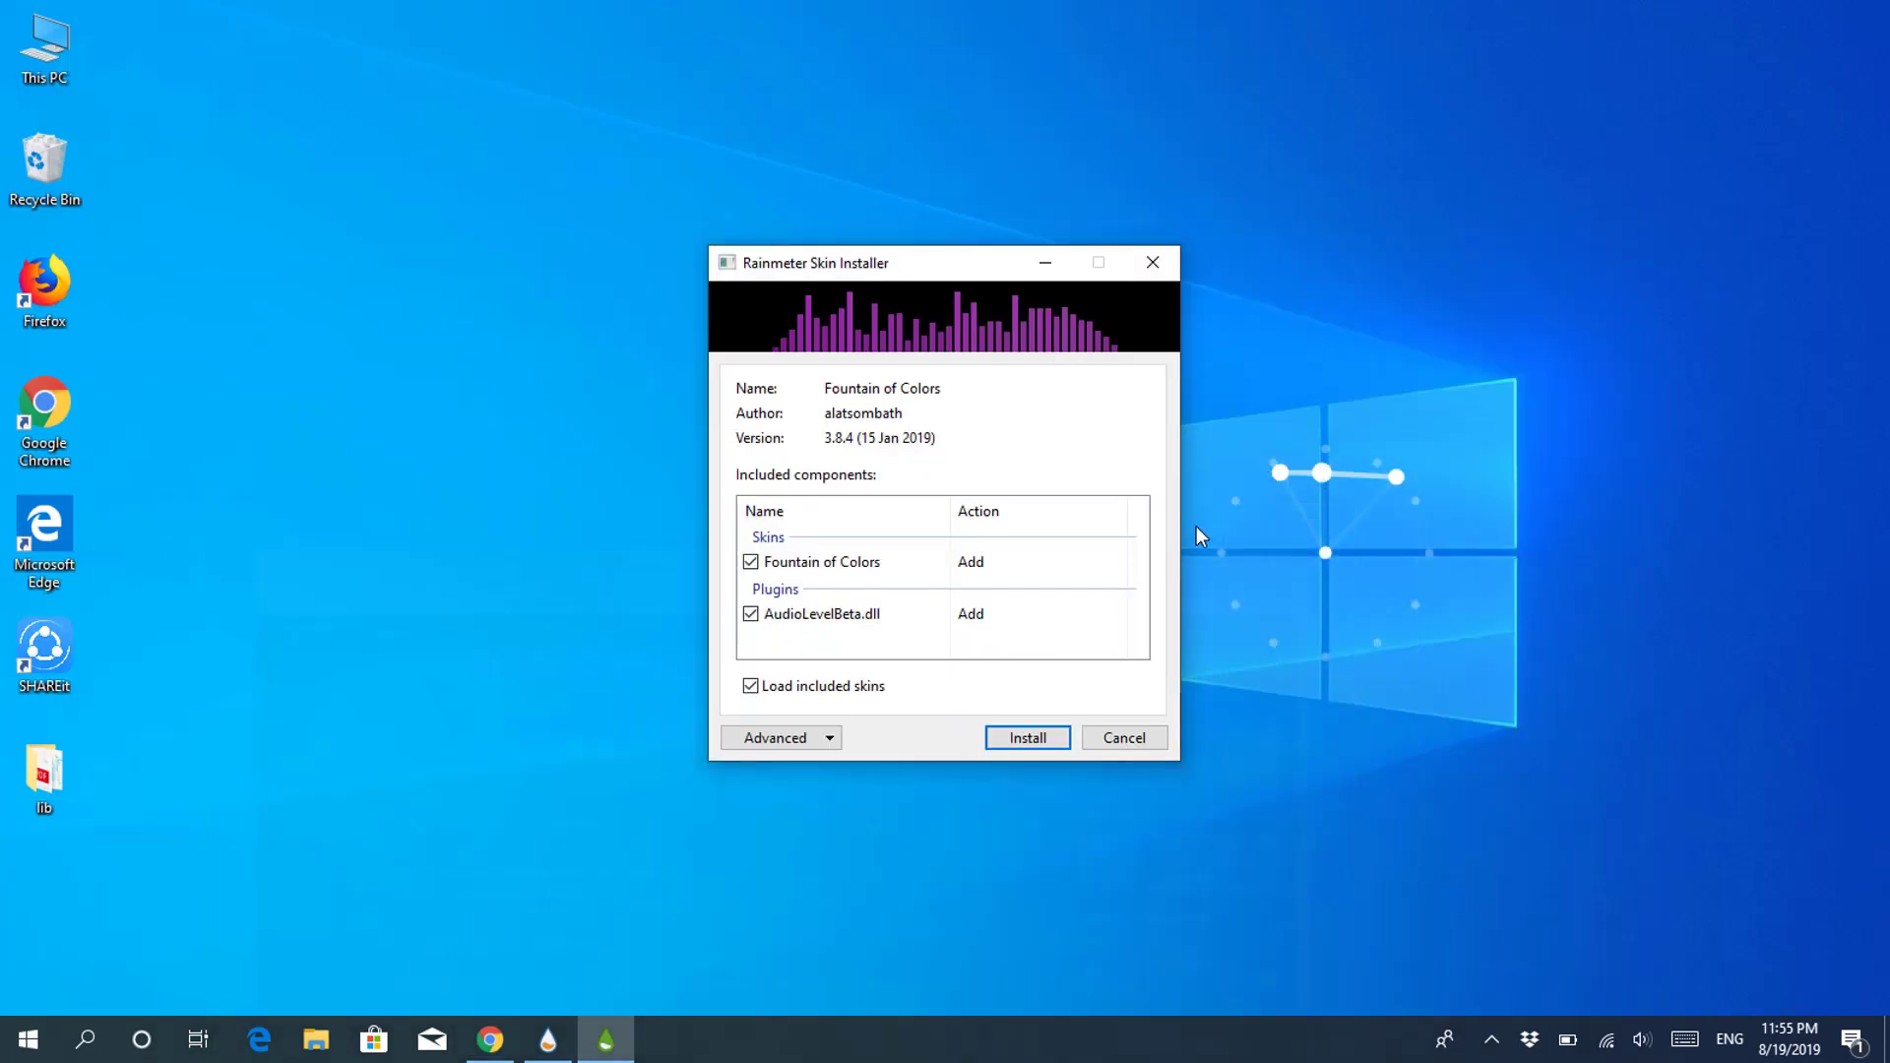
pyautogui.click(1033, 737)
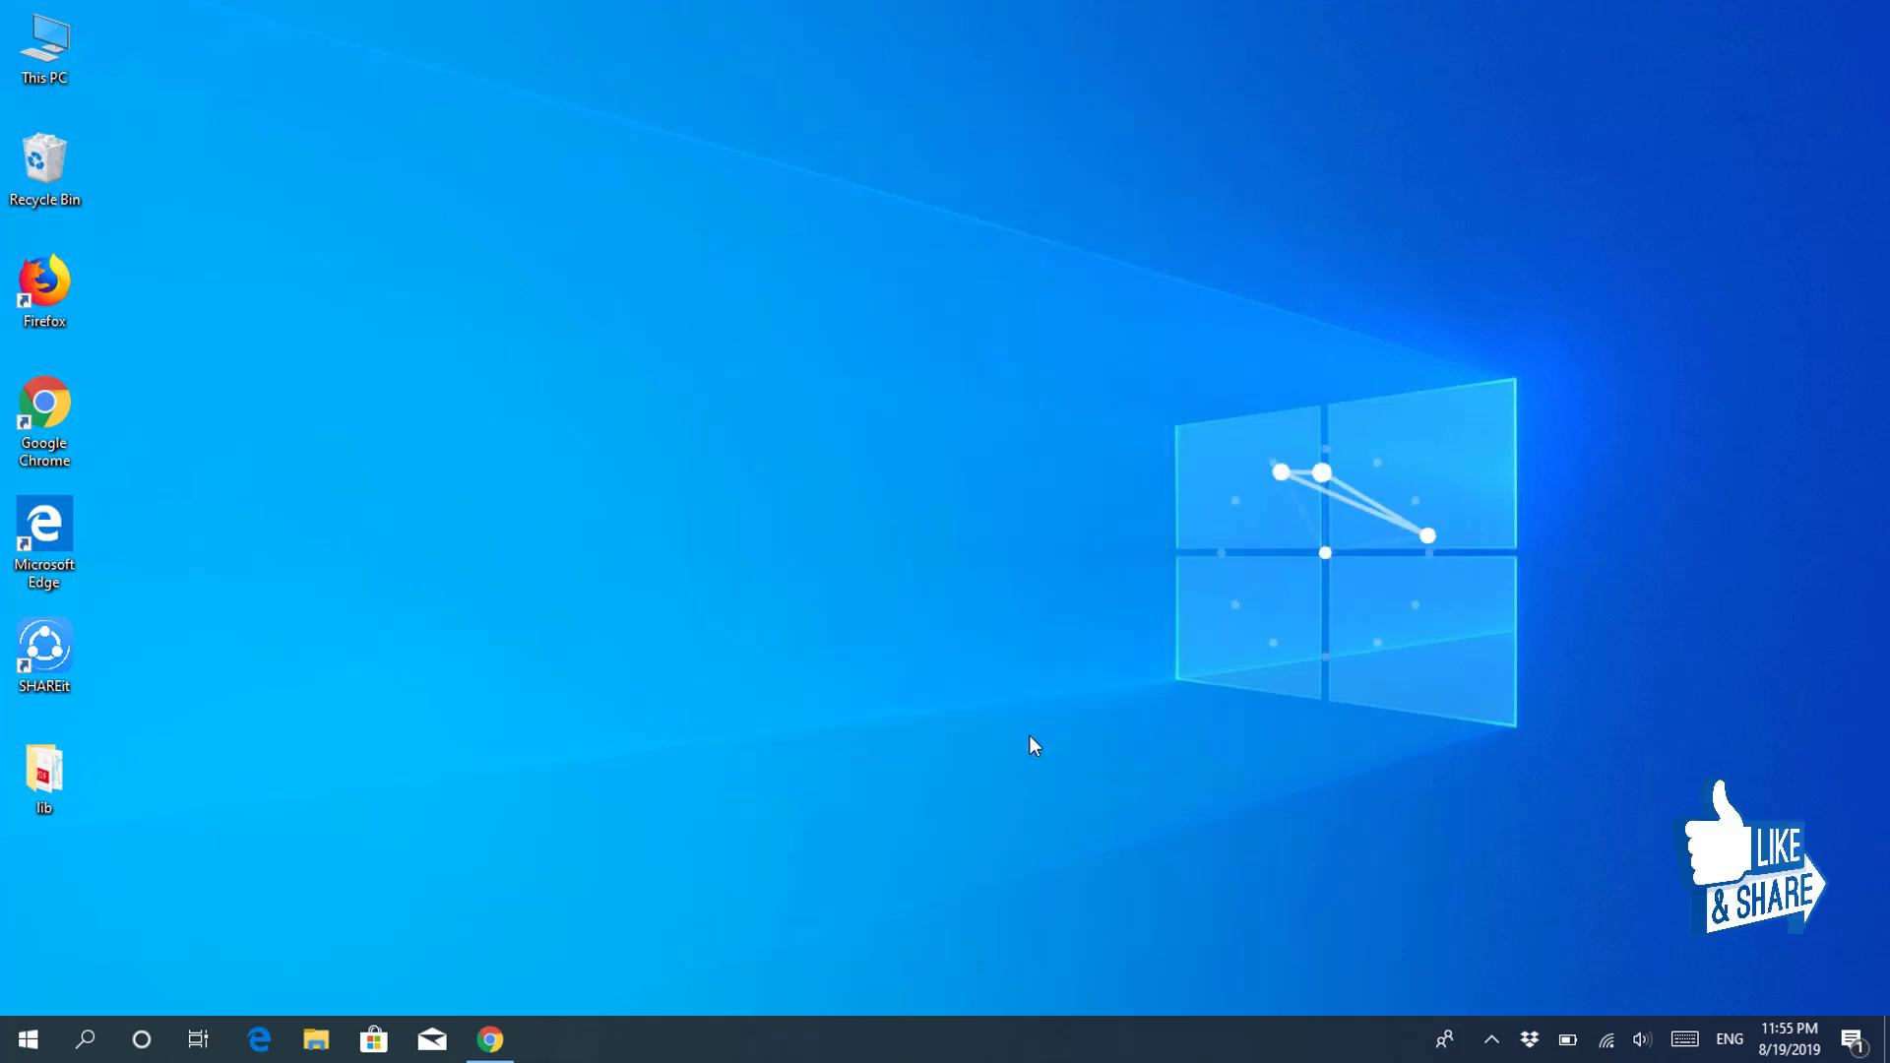
# Step: Load Fountain of Colors.ini onto the desktop through the Rainmeter manager
pyautogui.click(1495, 1035)
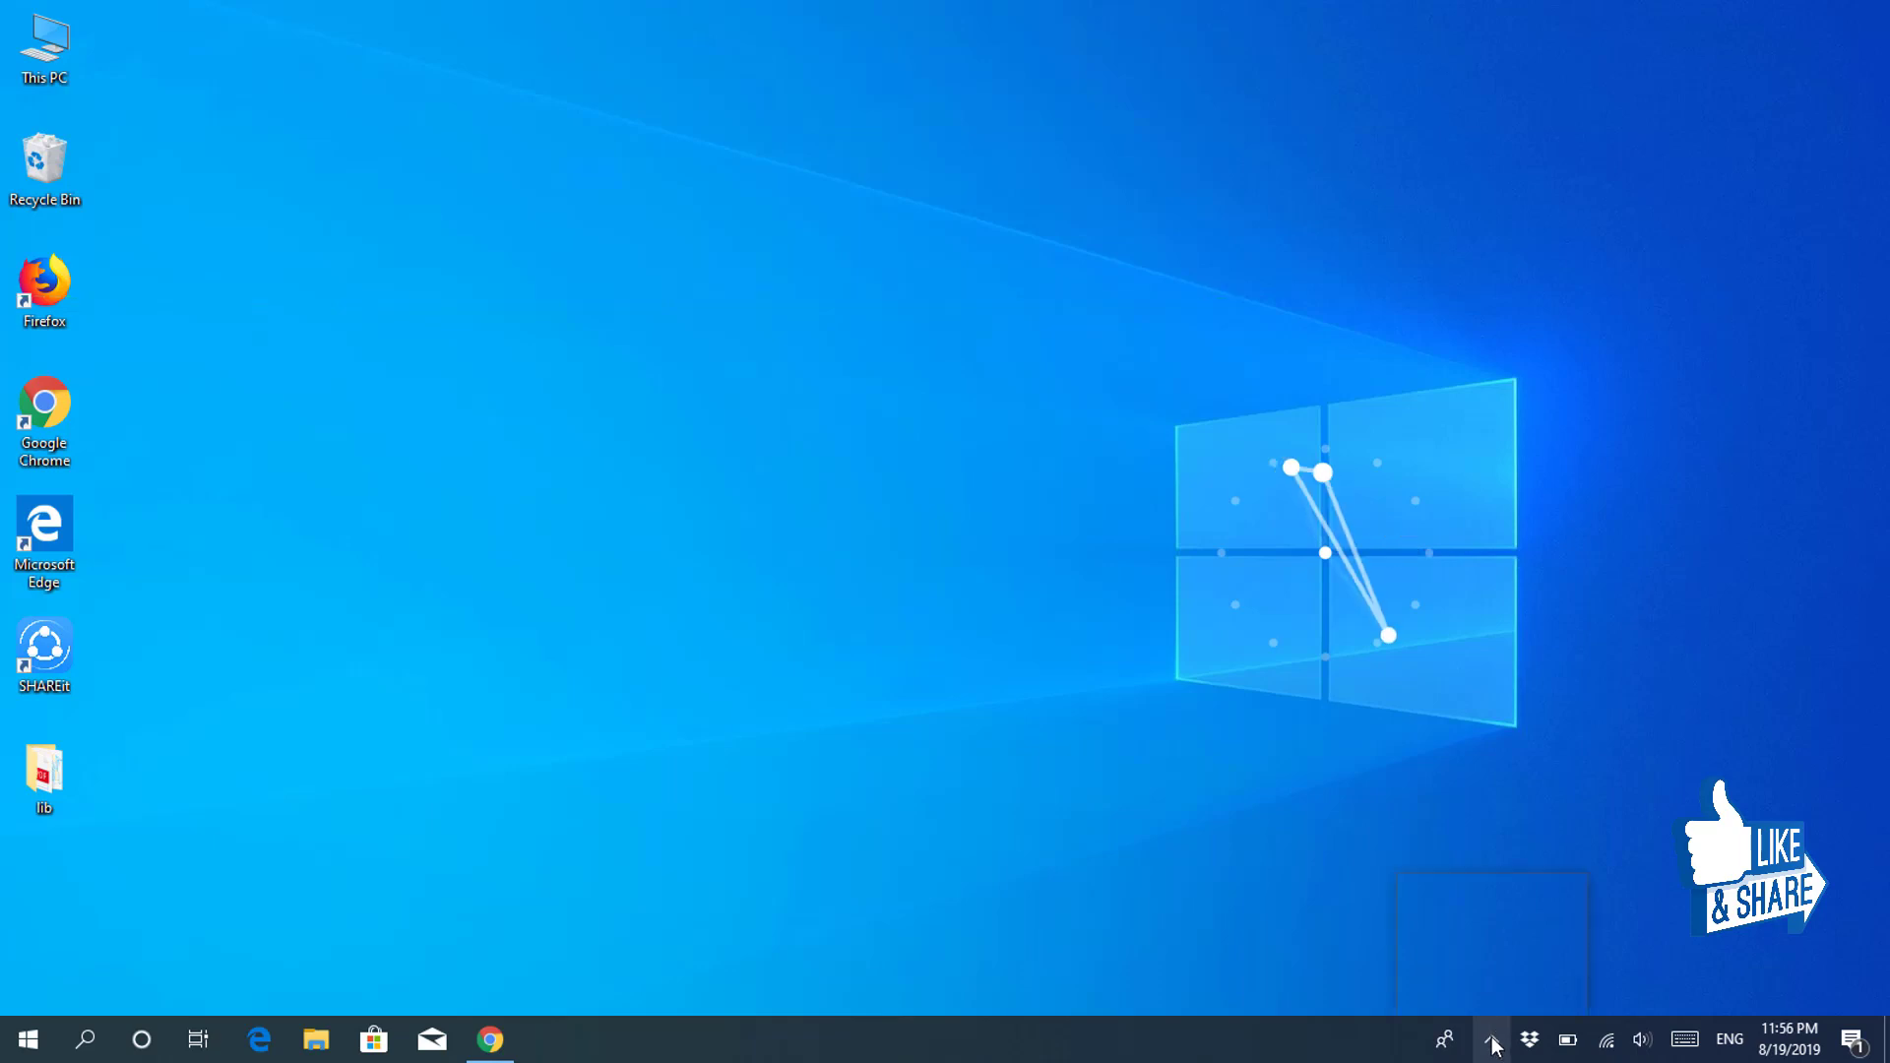
pyautogui.click(1514, 947)
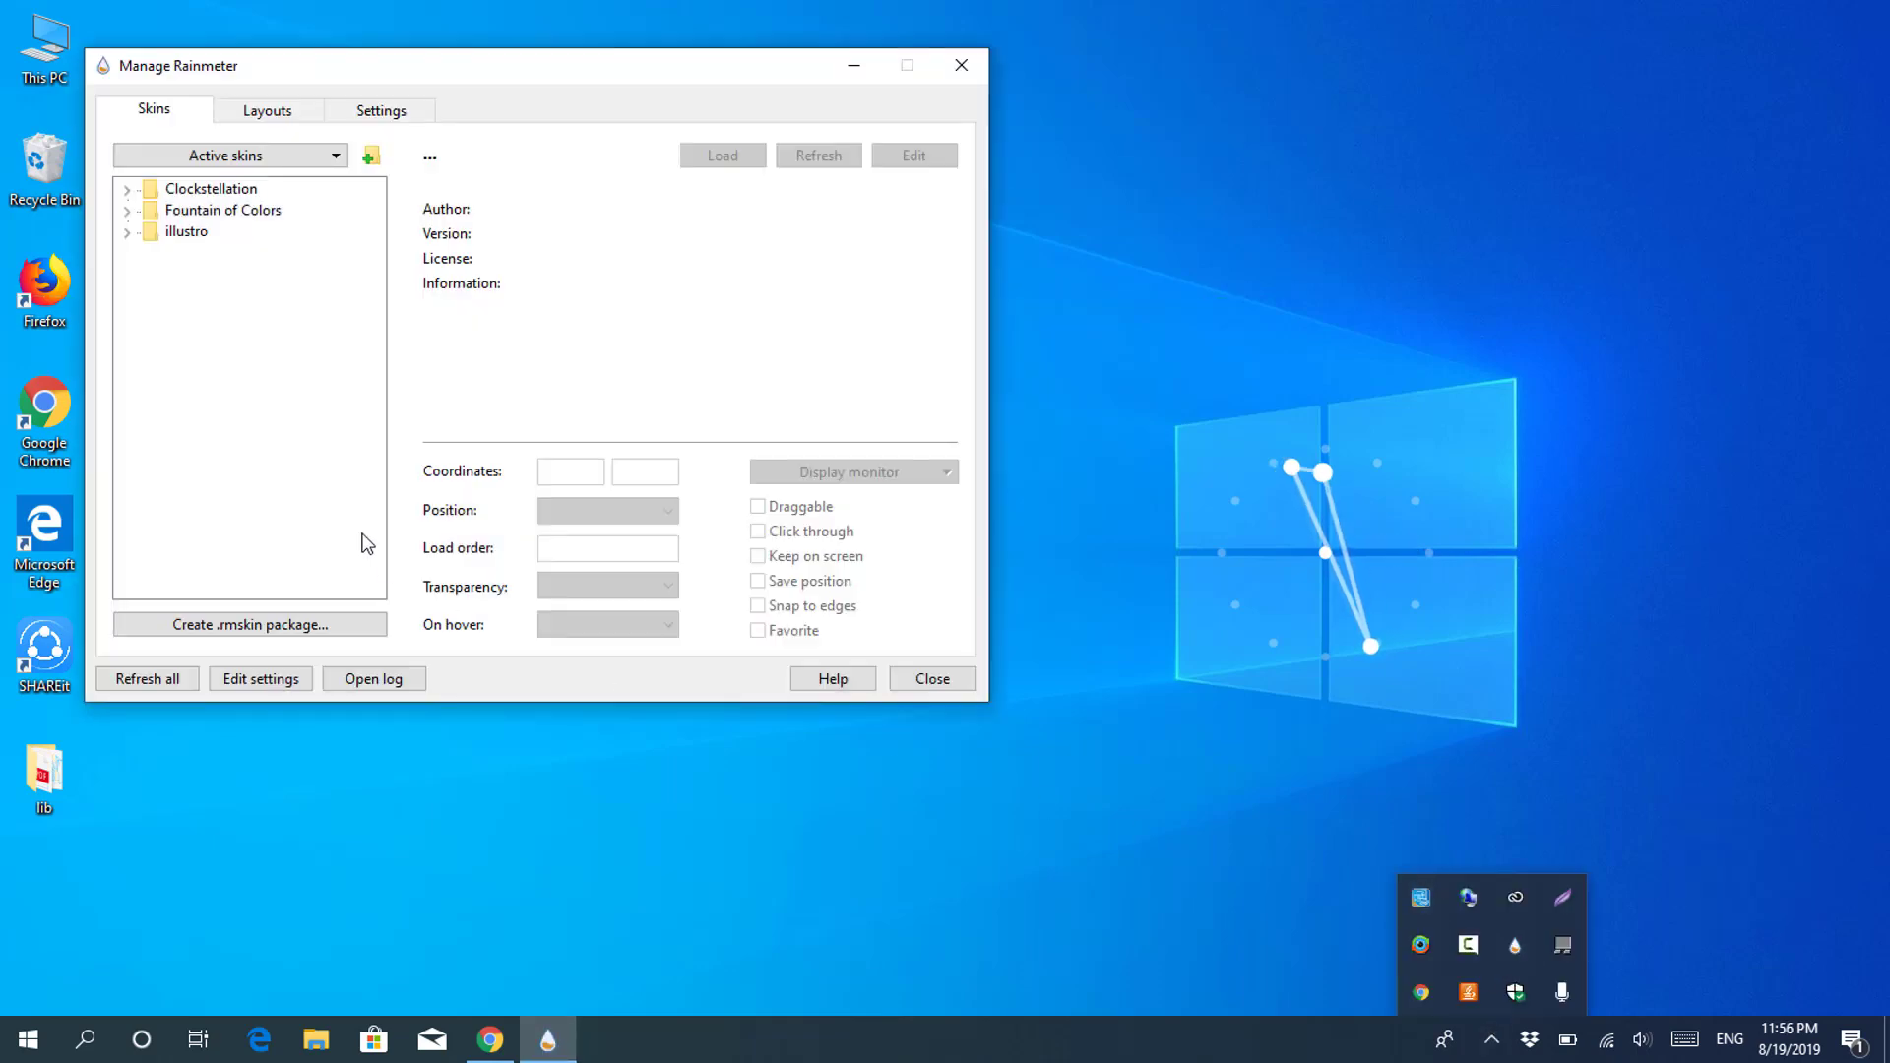
pyautogui.click(128, 211)
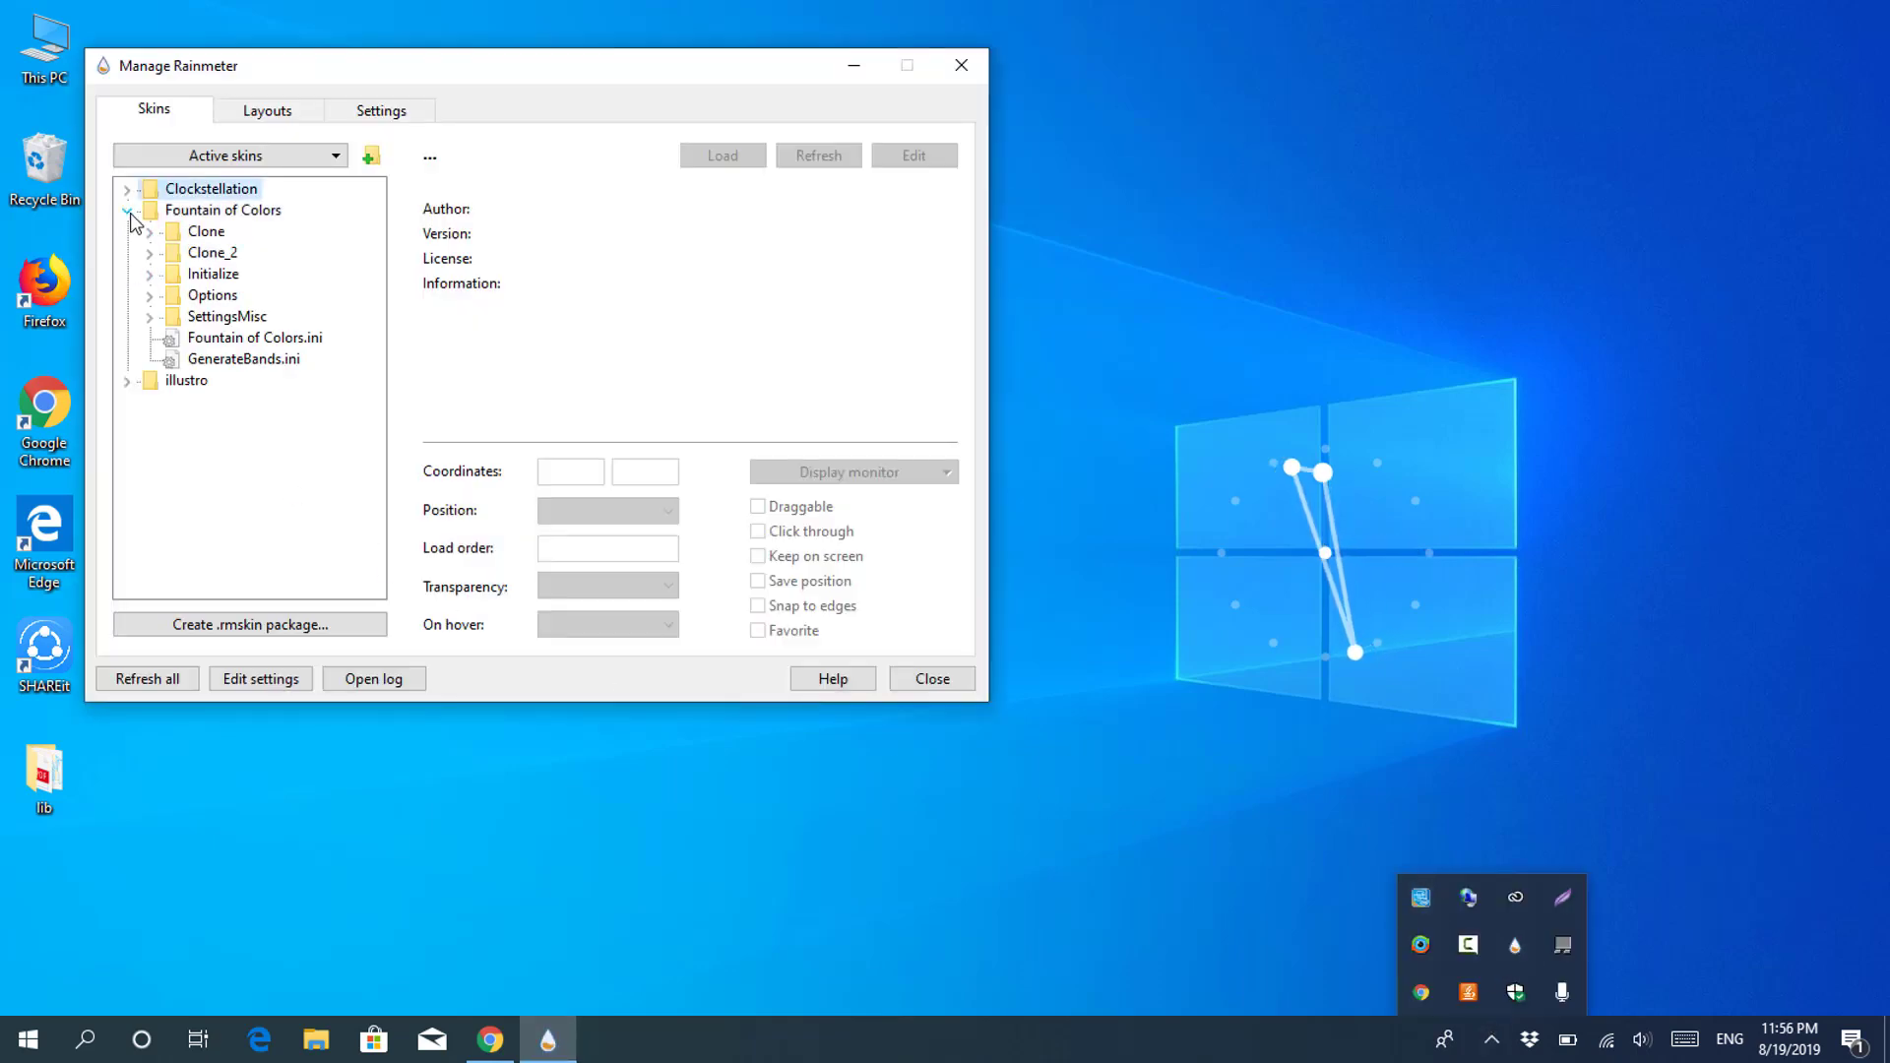
pyautogui.doubleClick(255, 341)
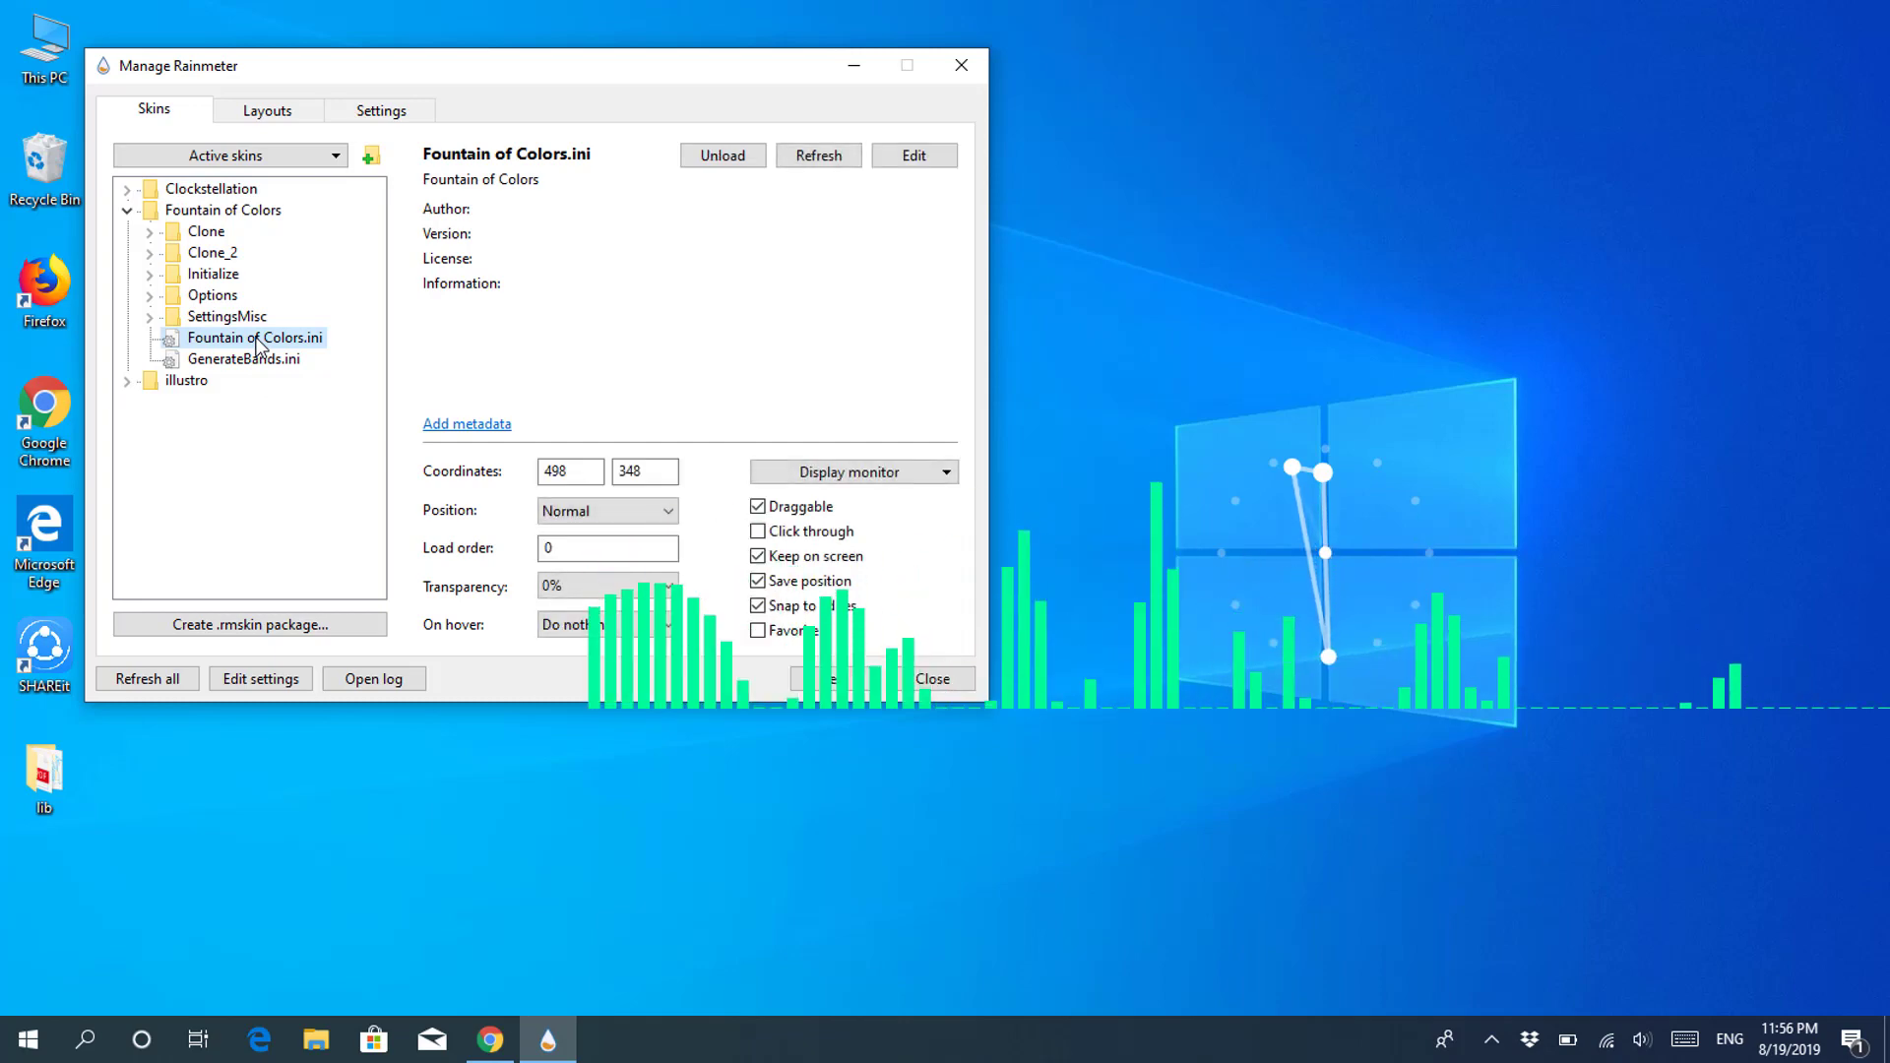
# Step: Load GenerateBands.ini, close the Rainmeter manager and move the visualizer's settings window clear of the bars
pyautogui.click(244, 359)
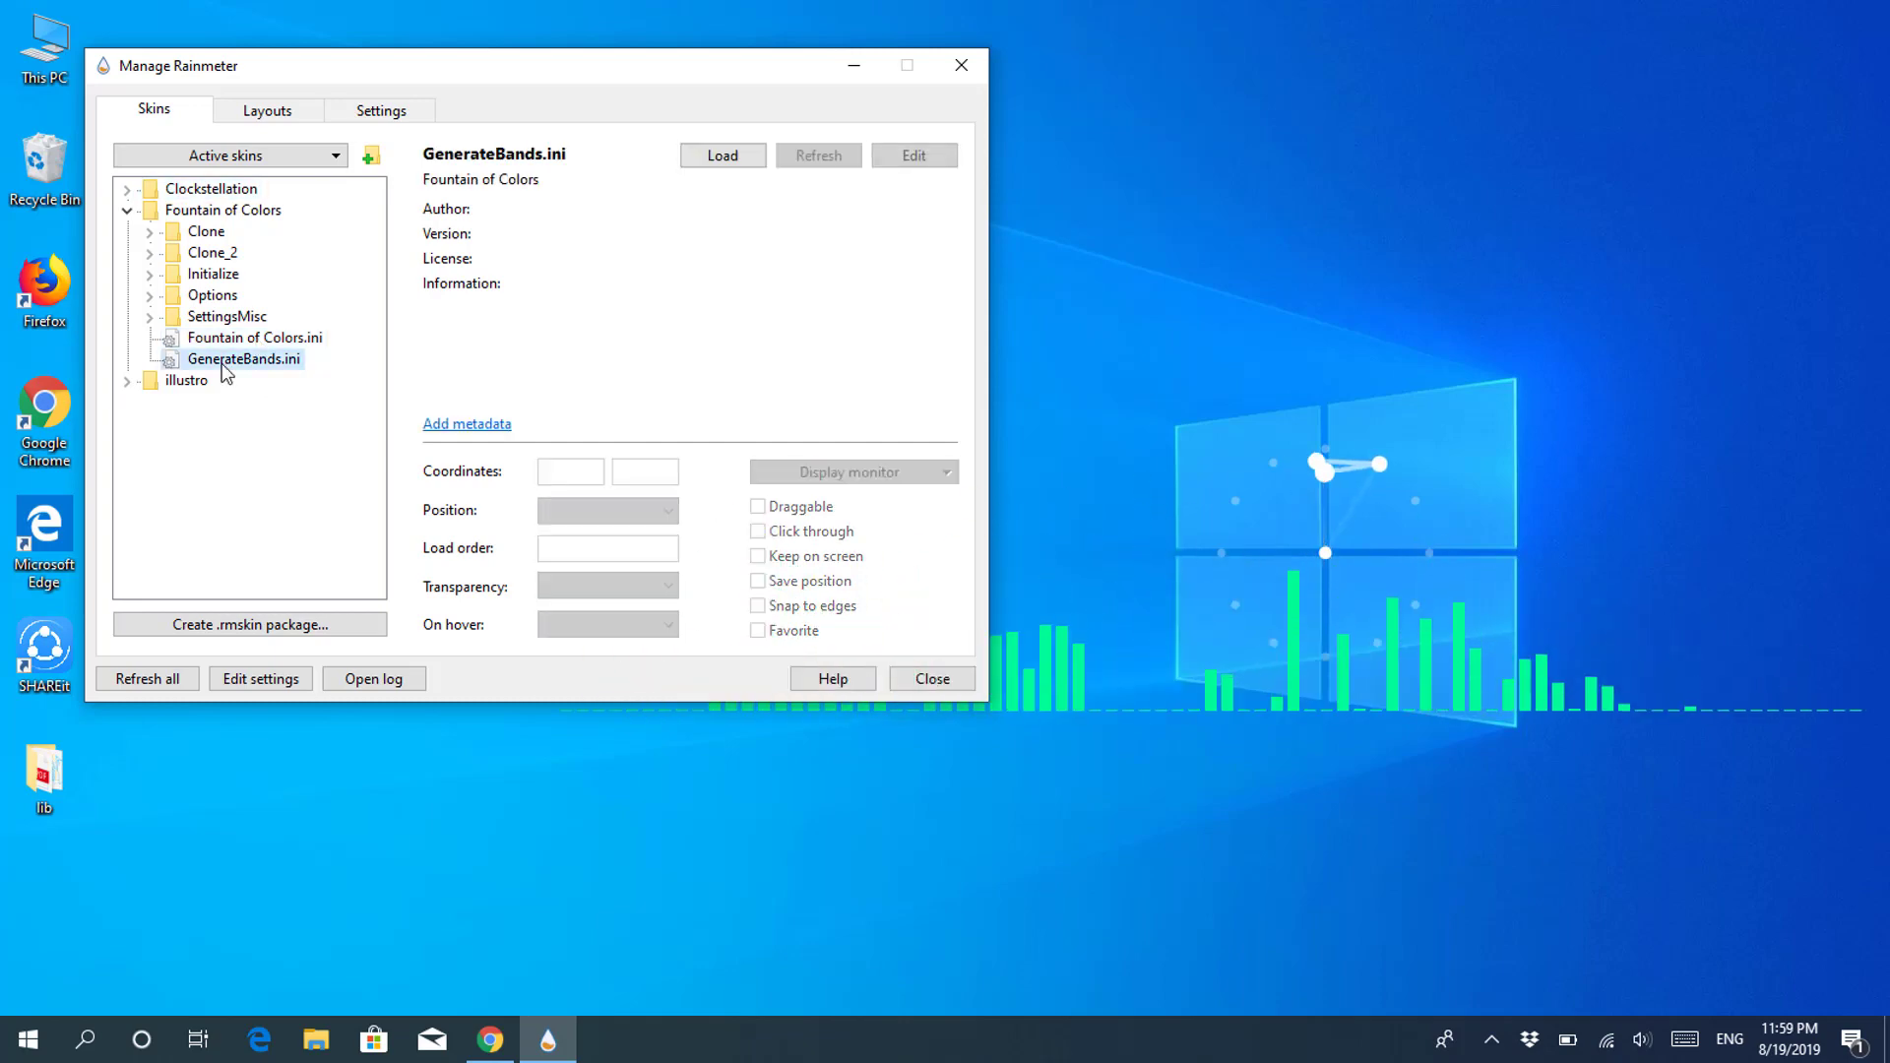
pyautogui.click(715, 150)
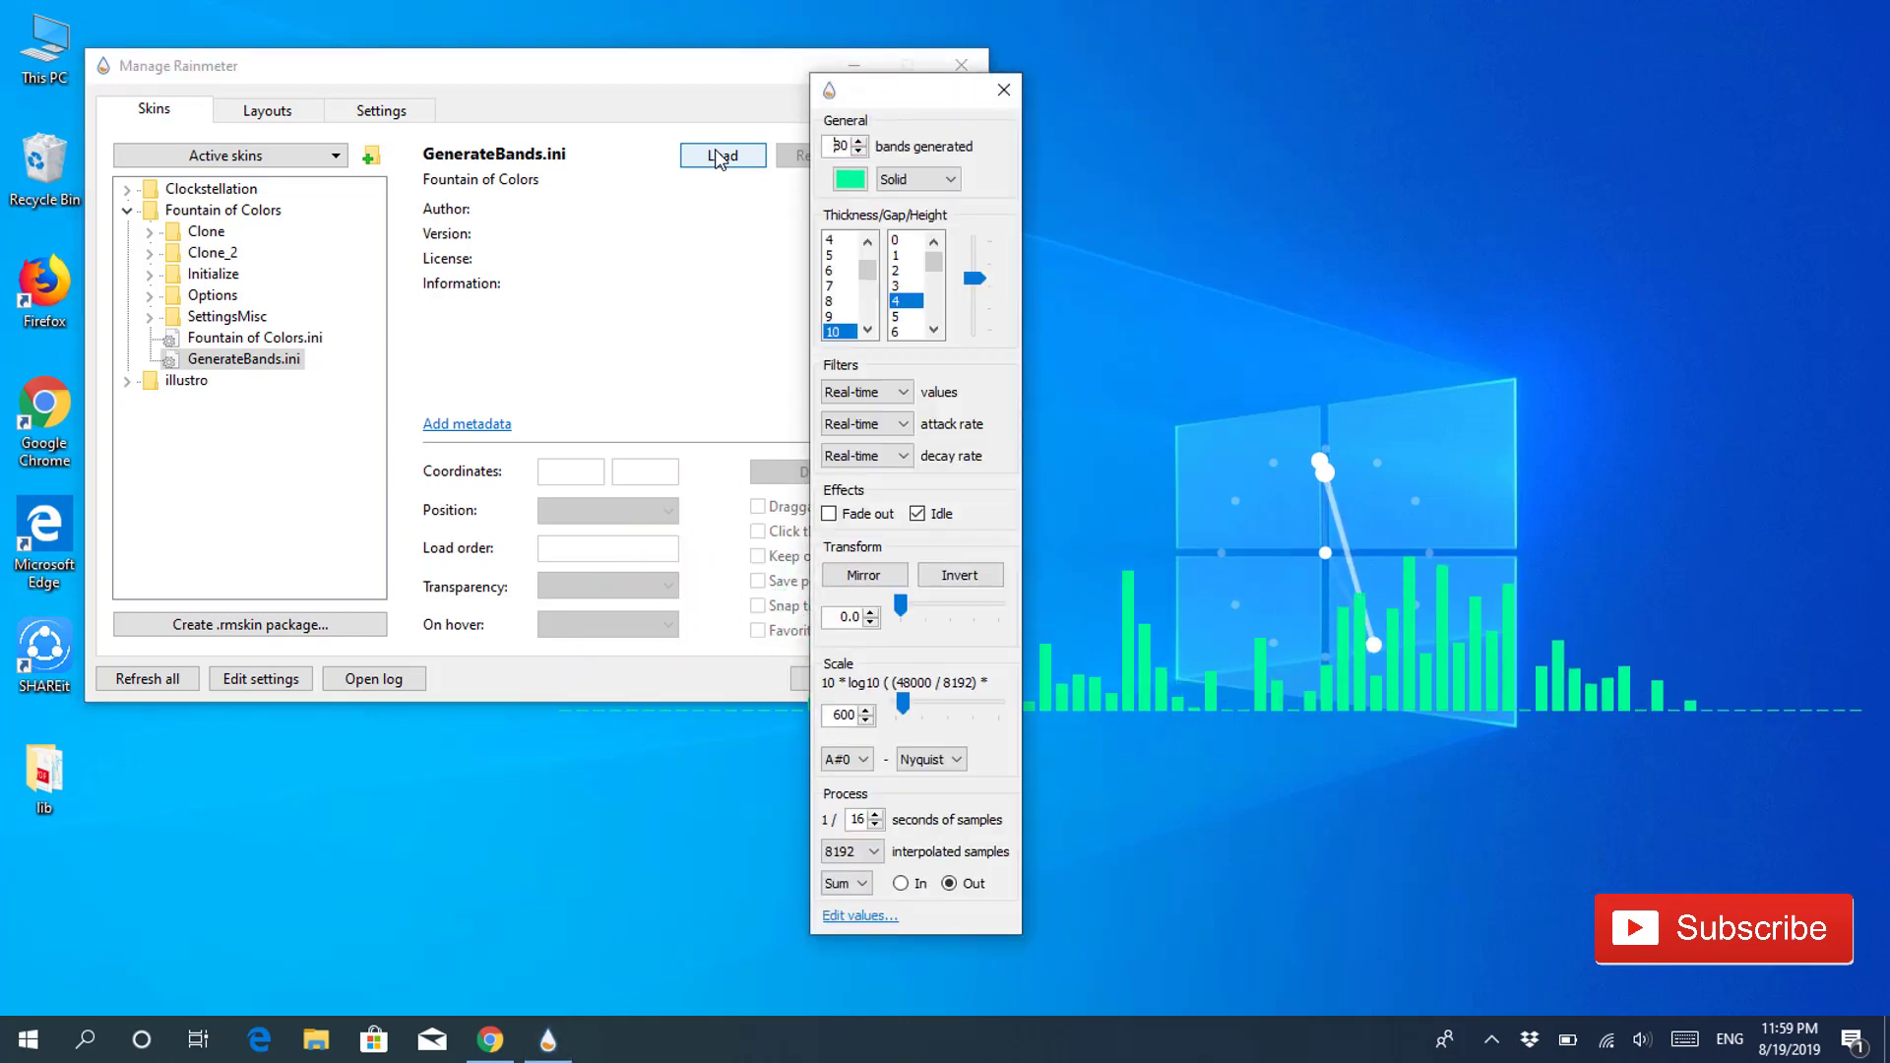
pyautogui.click(707, 67)
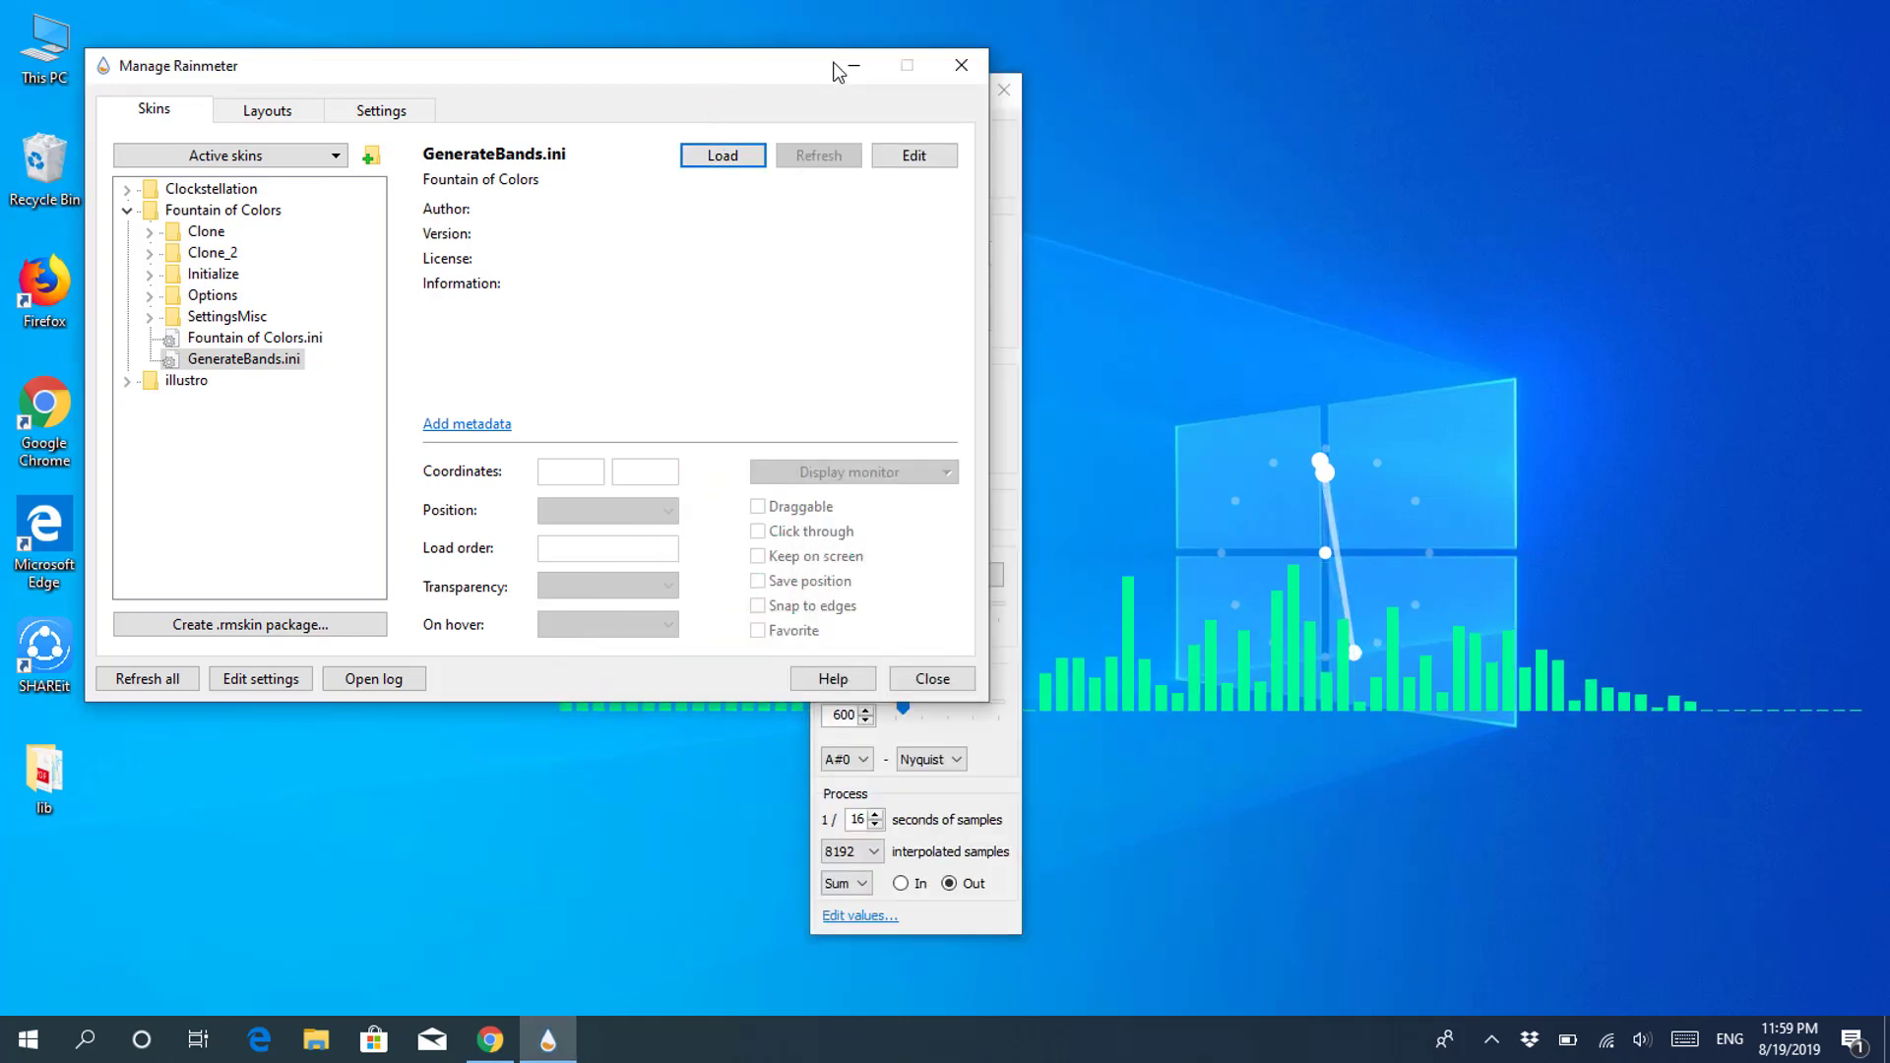
pyautogui.click(962, 65)
pyautogui.moveTo(823, 90); pyautogui.dragTo(419, 108)
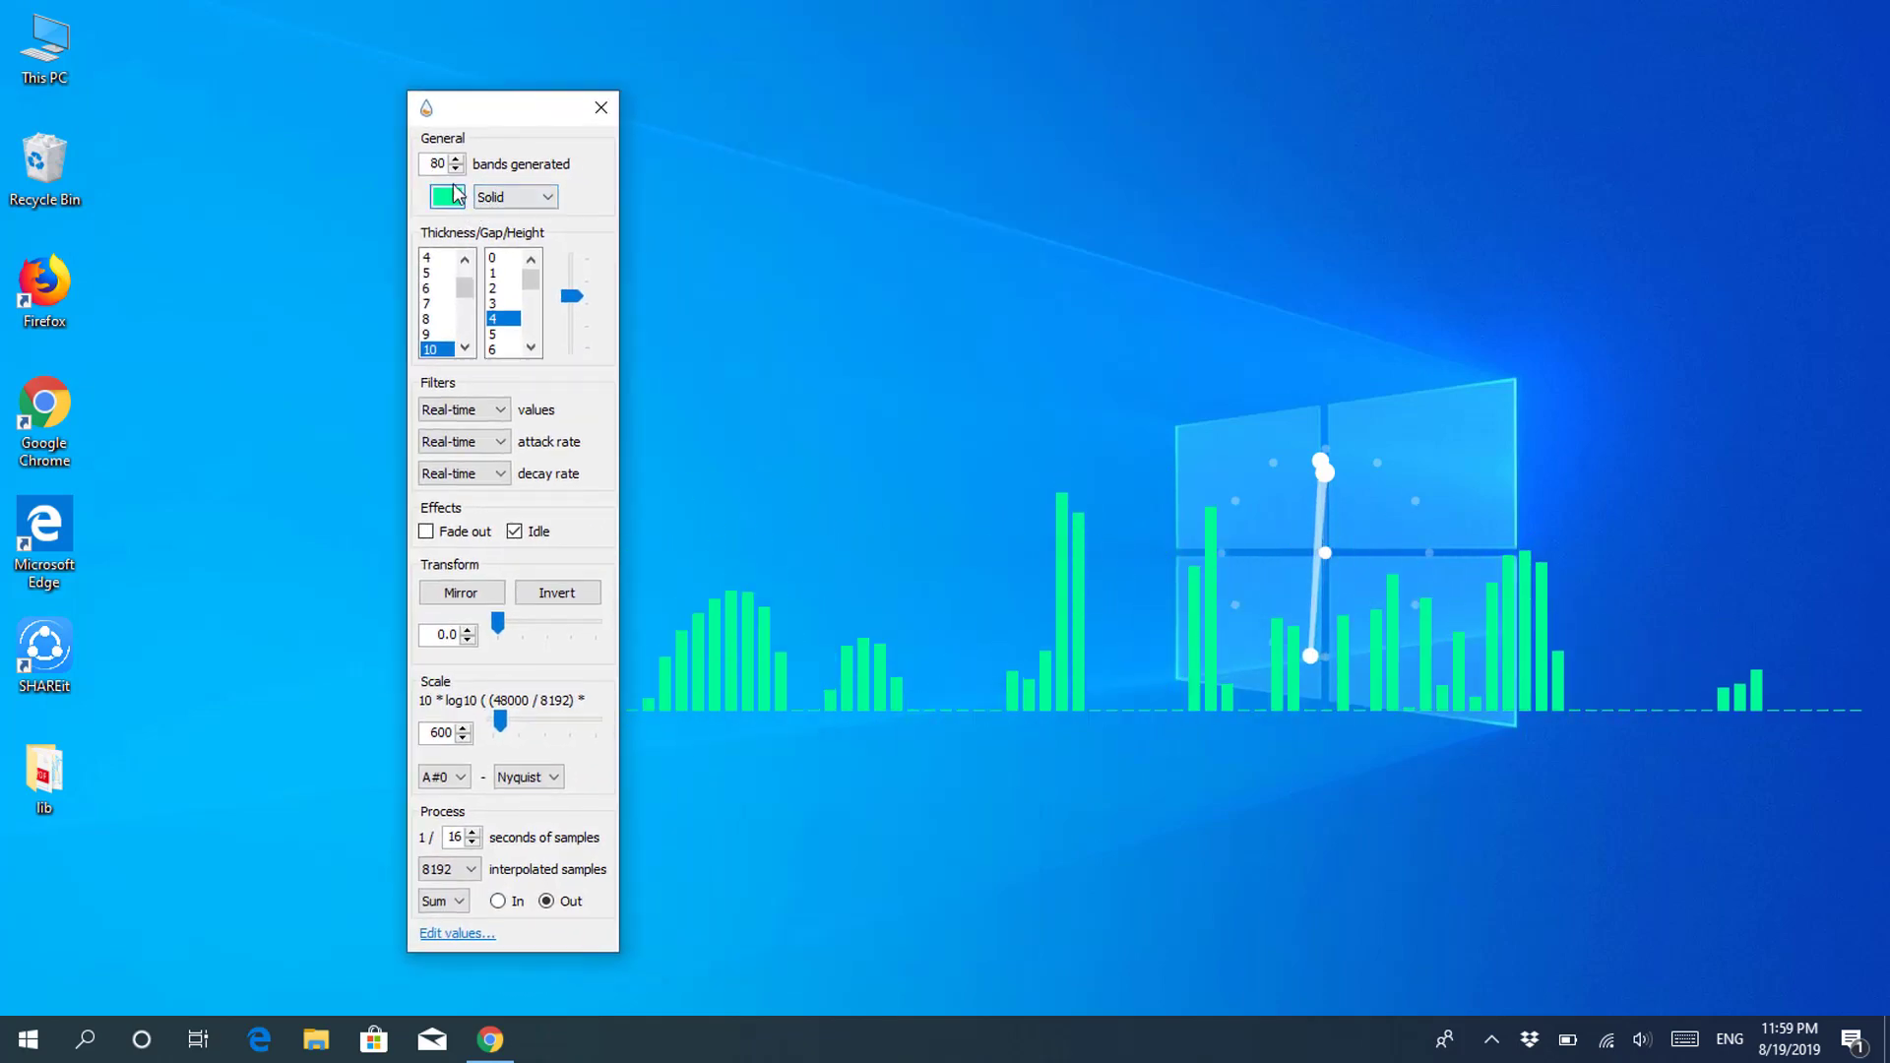
# Step: Set the visualizer to generate 22 bands and change the solid bar colour to white
pyautogui.doubleClick(437, 164)
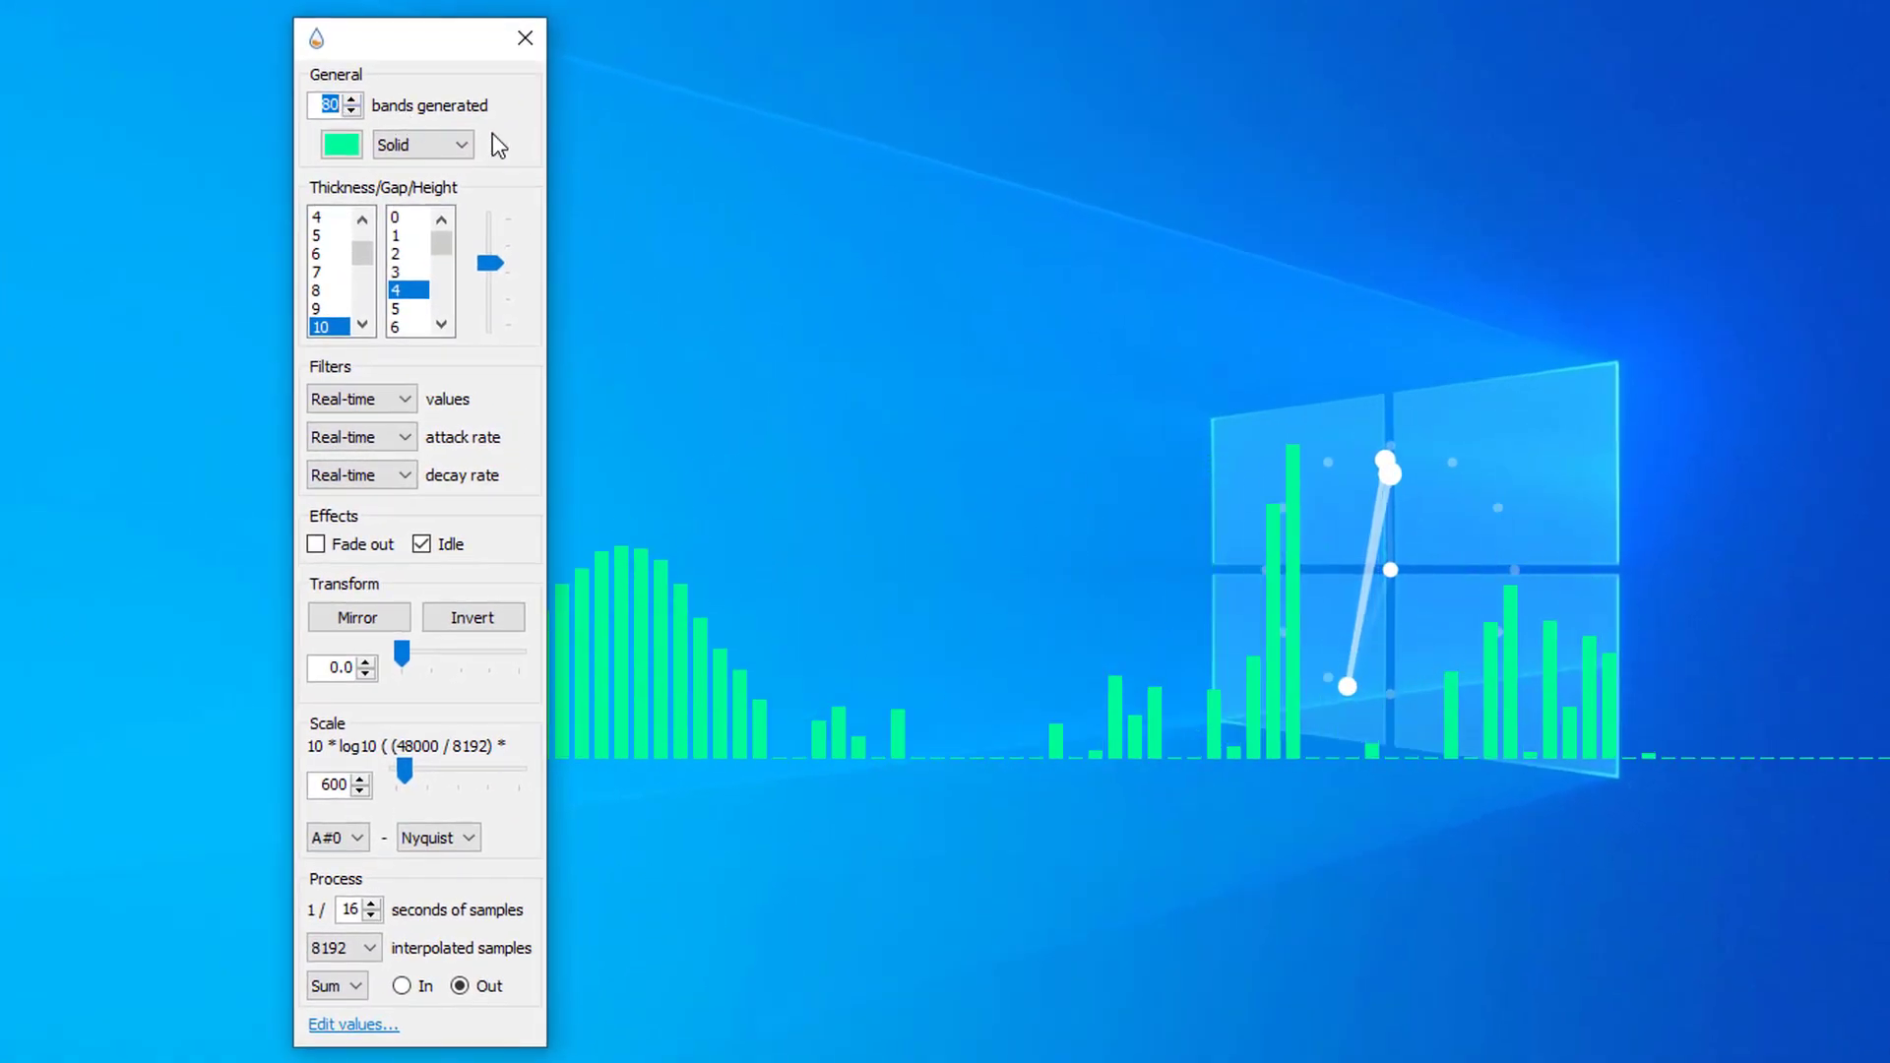
pyautogui.write('22')
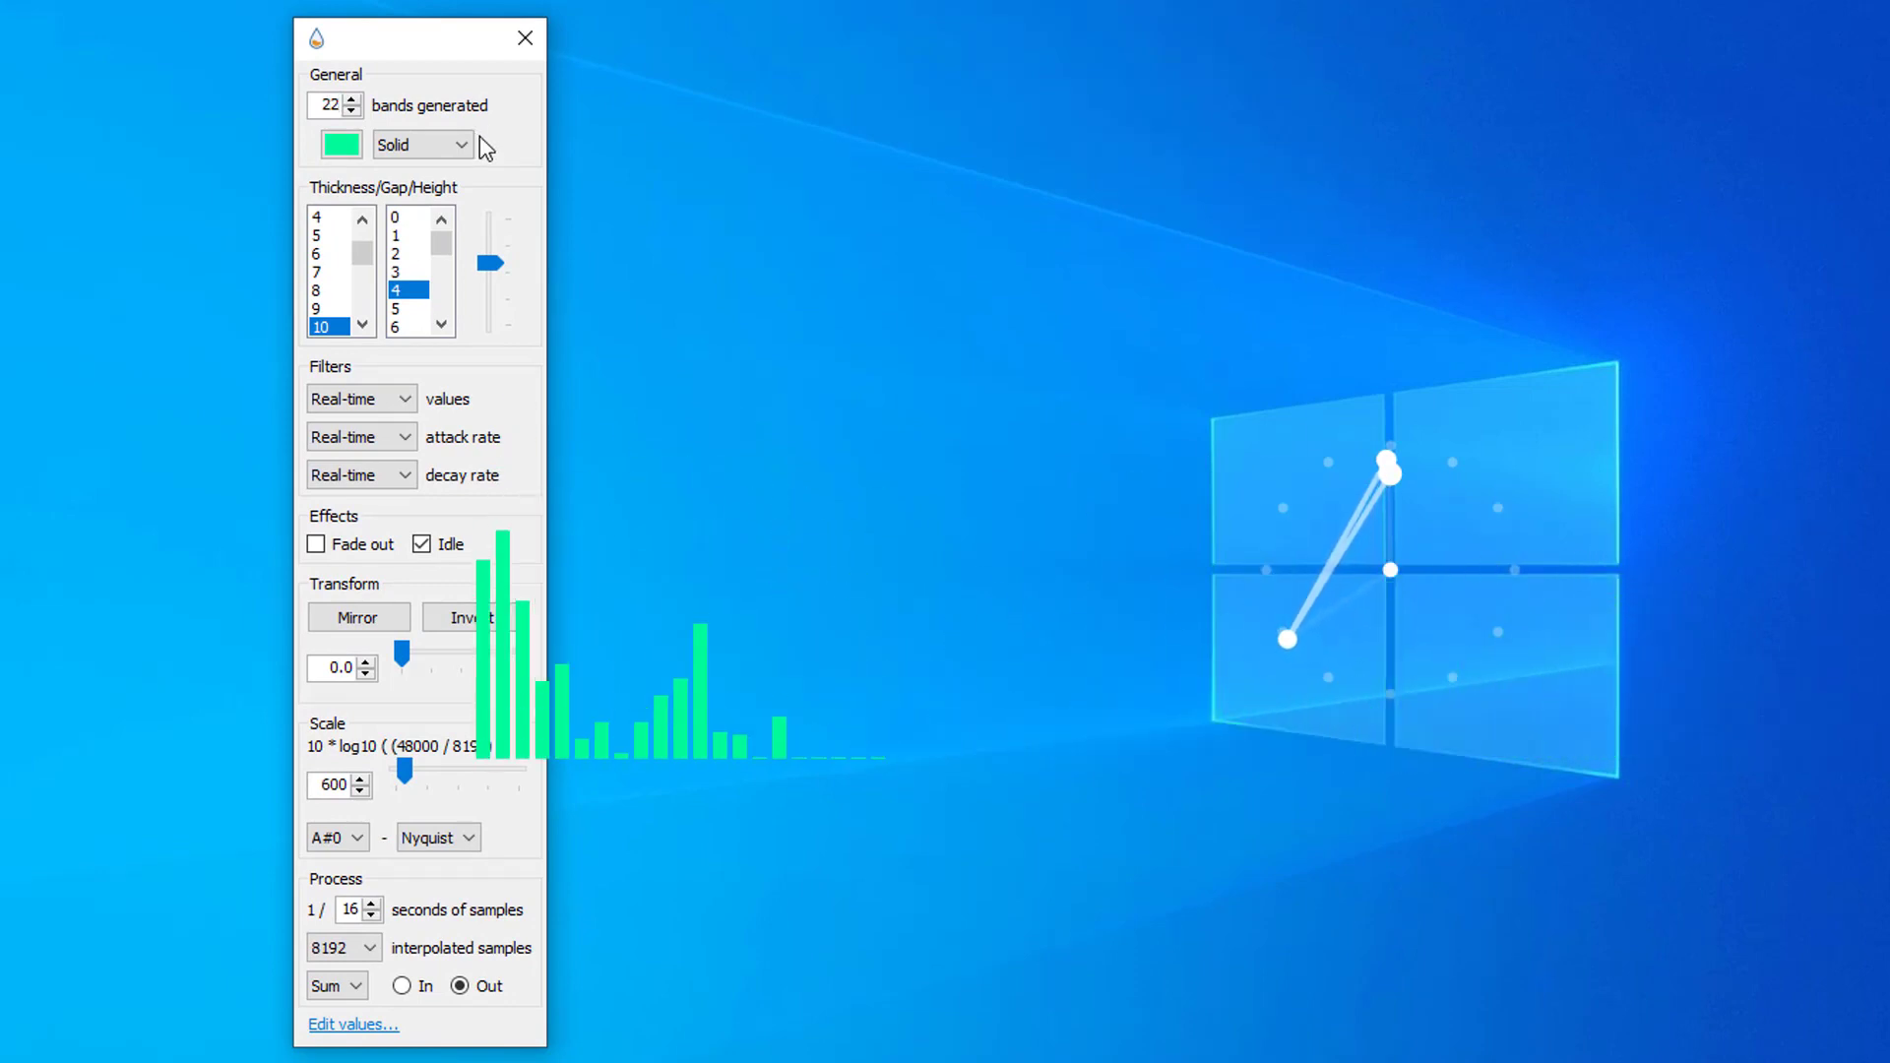
pyautogui.click(344, 146)
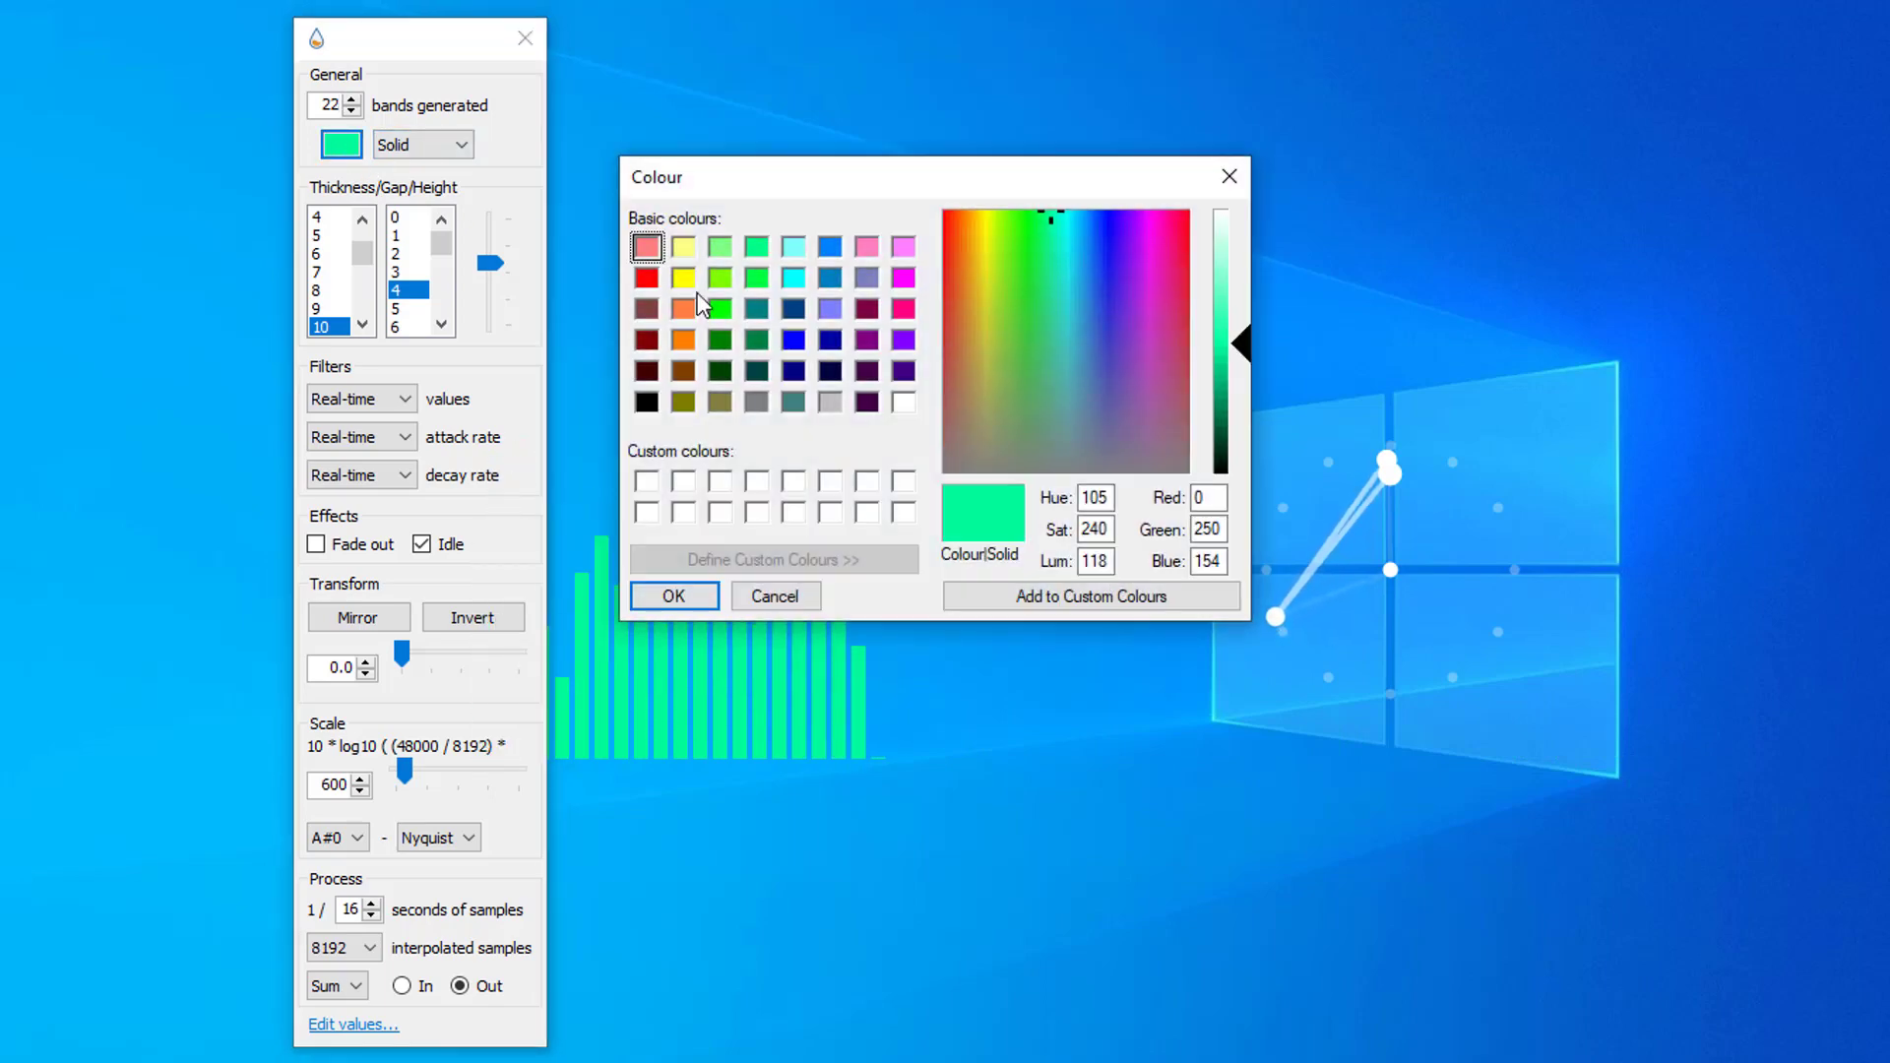
pyautogui.click(905, 404)
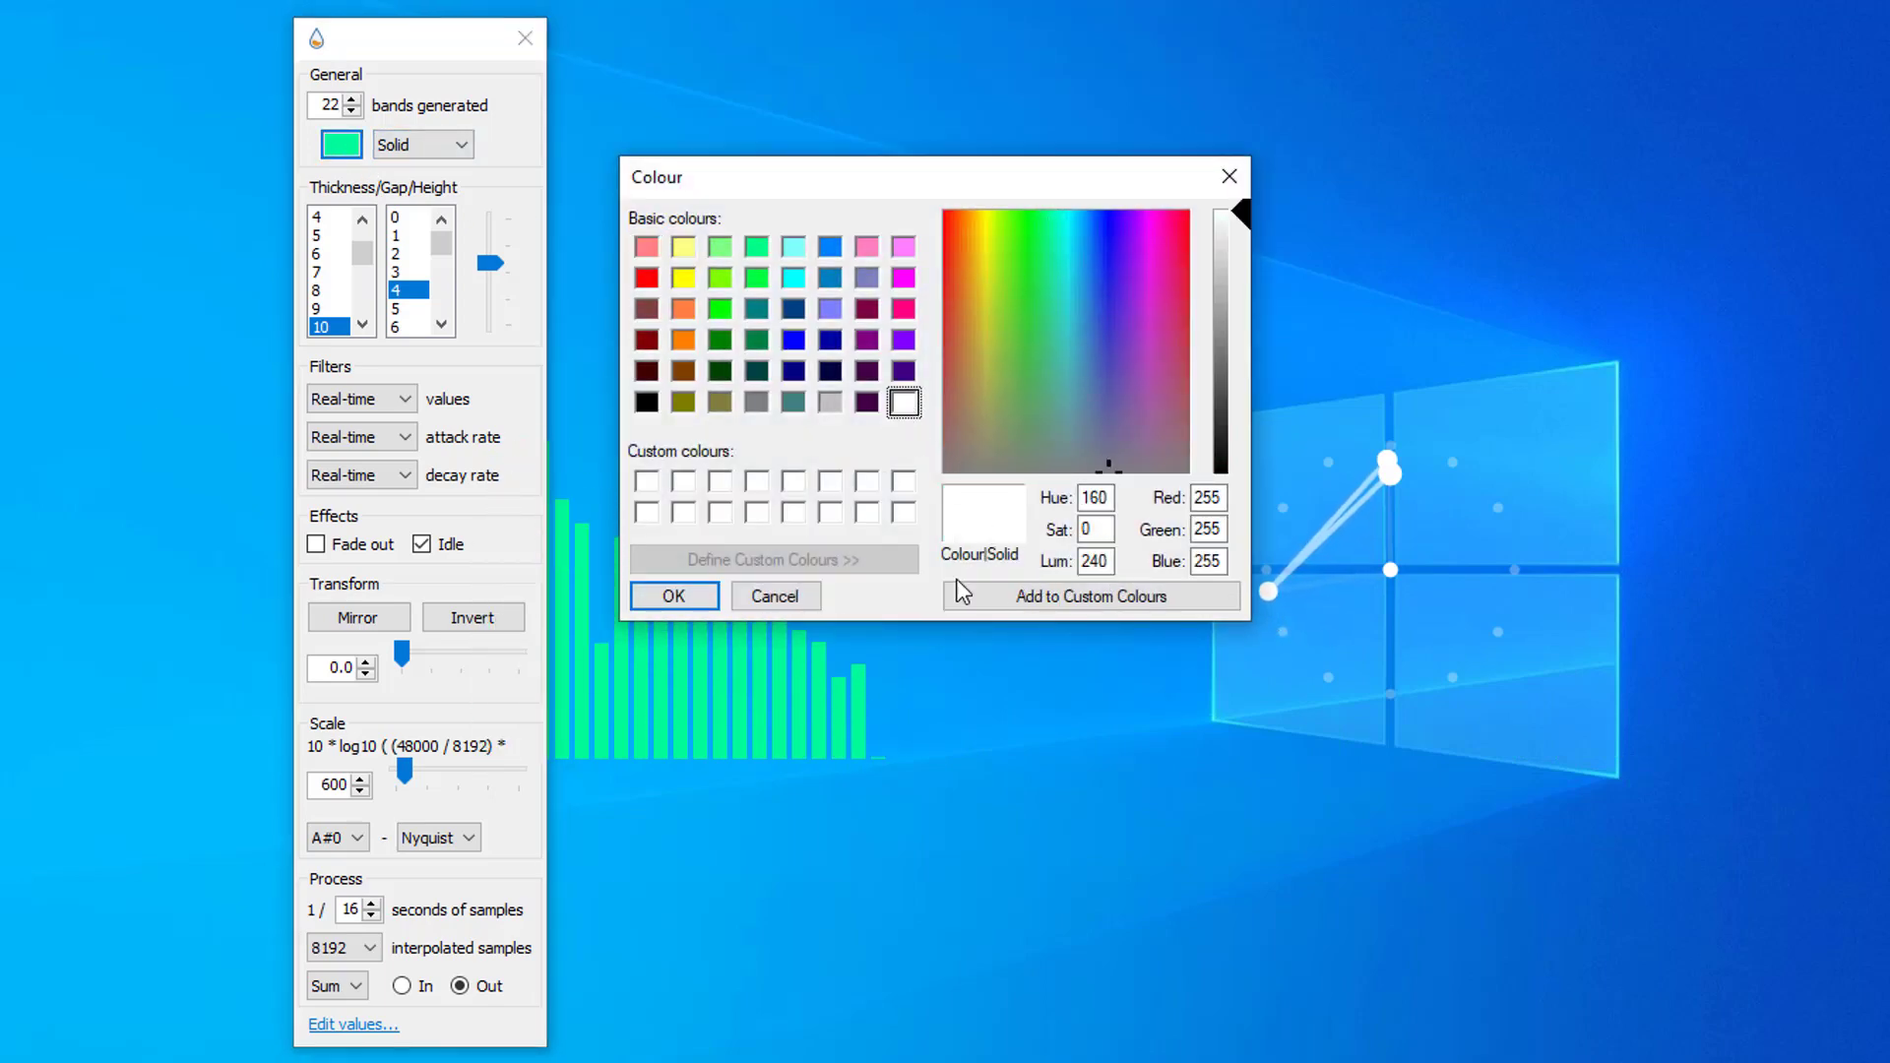
pyautogui.click(694, 597)
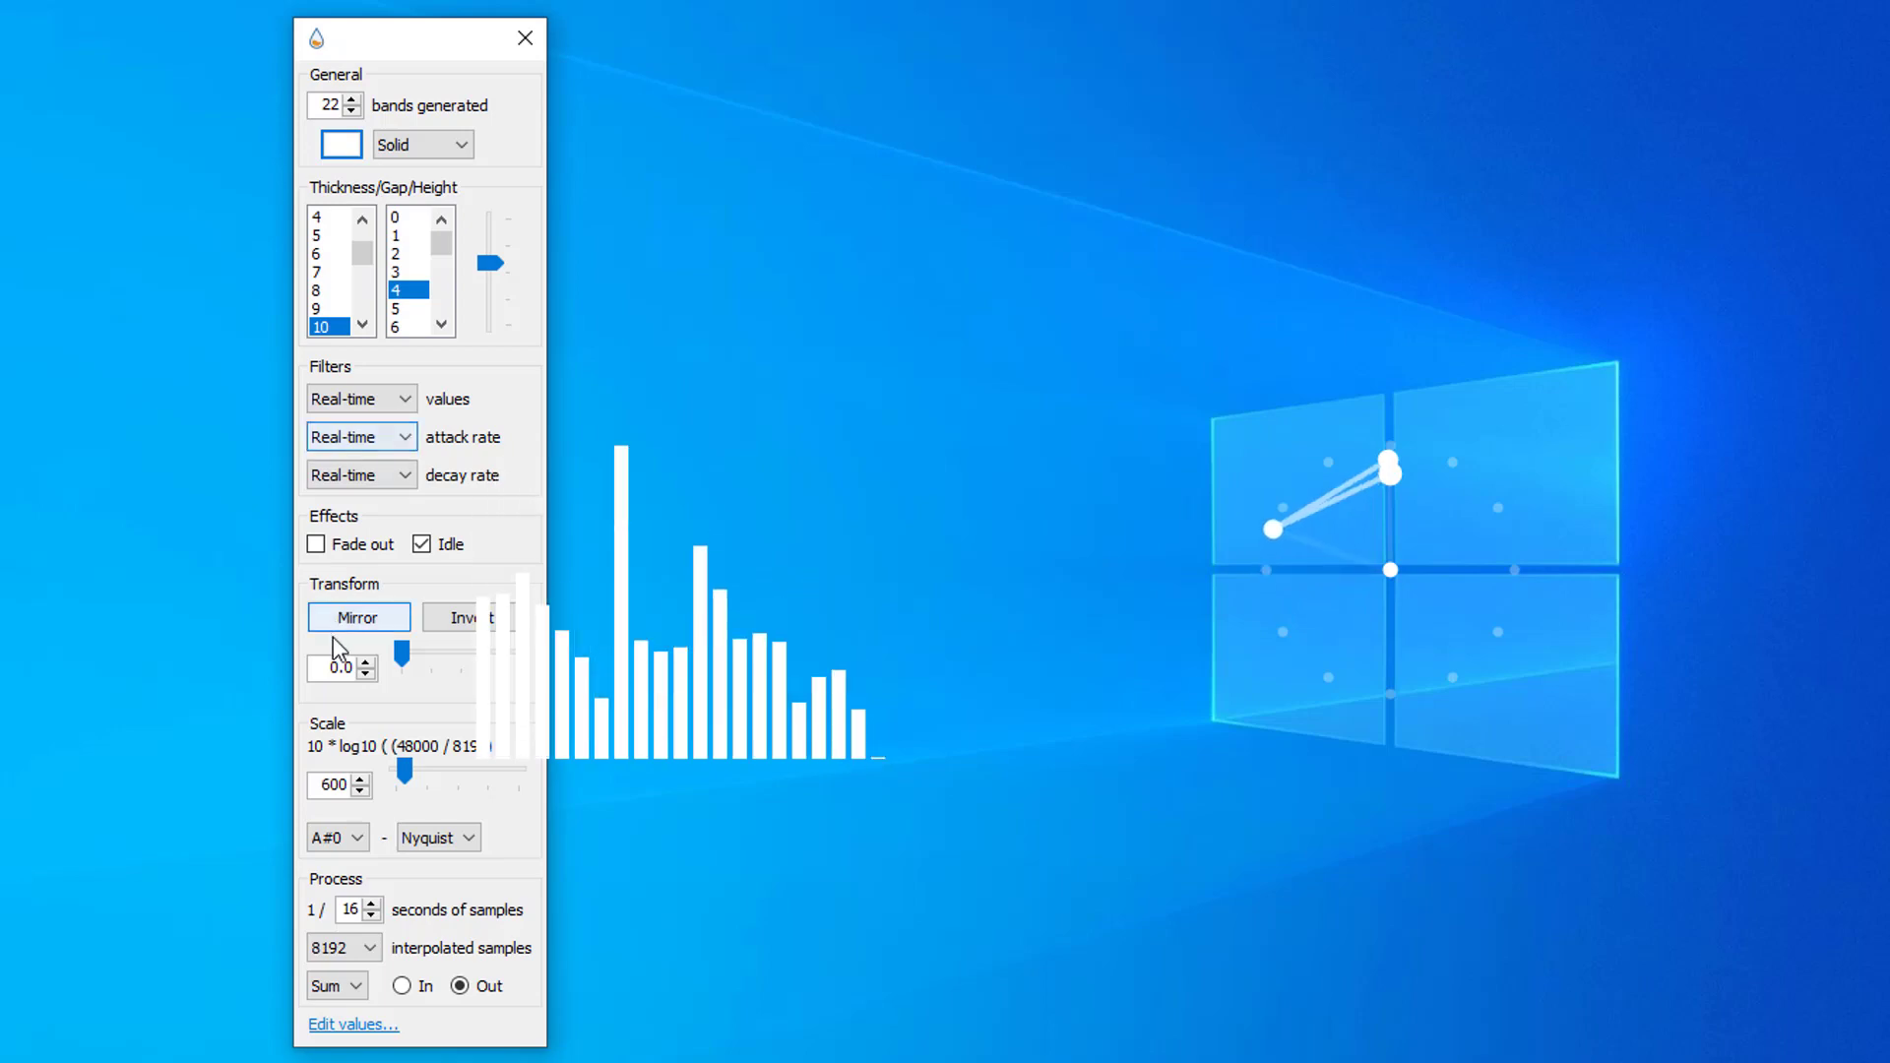
# Step: Set the visualizer's rotation angle under Transform to 172.0
pyautogui.moveTo(341, 667); pyautogui.dragTo(333, 667)
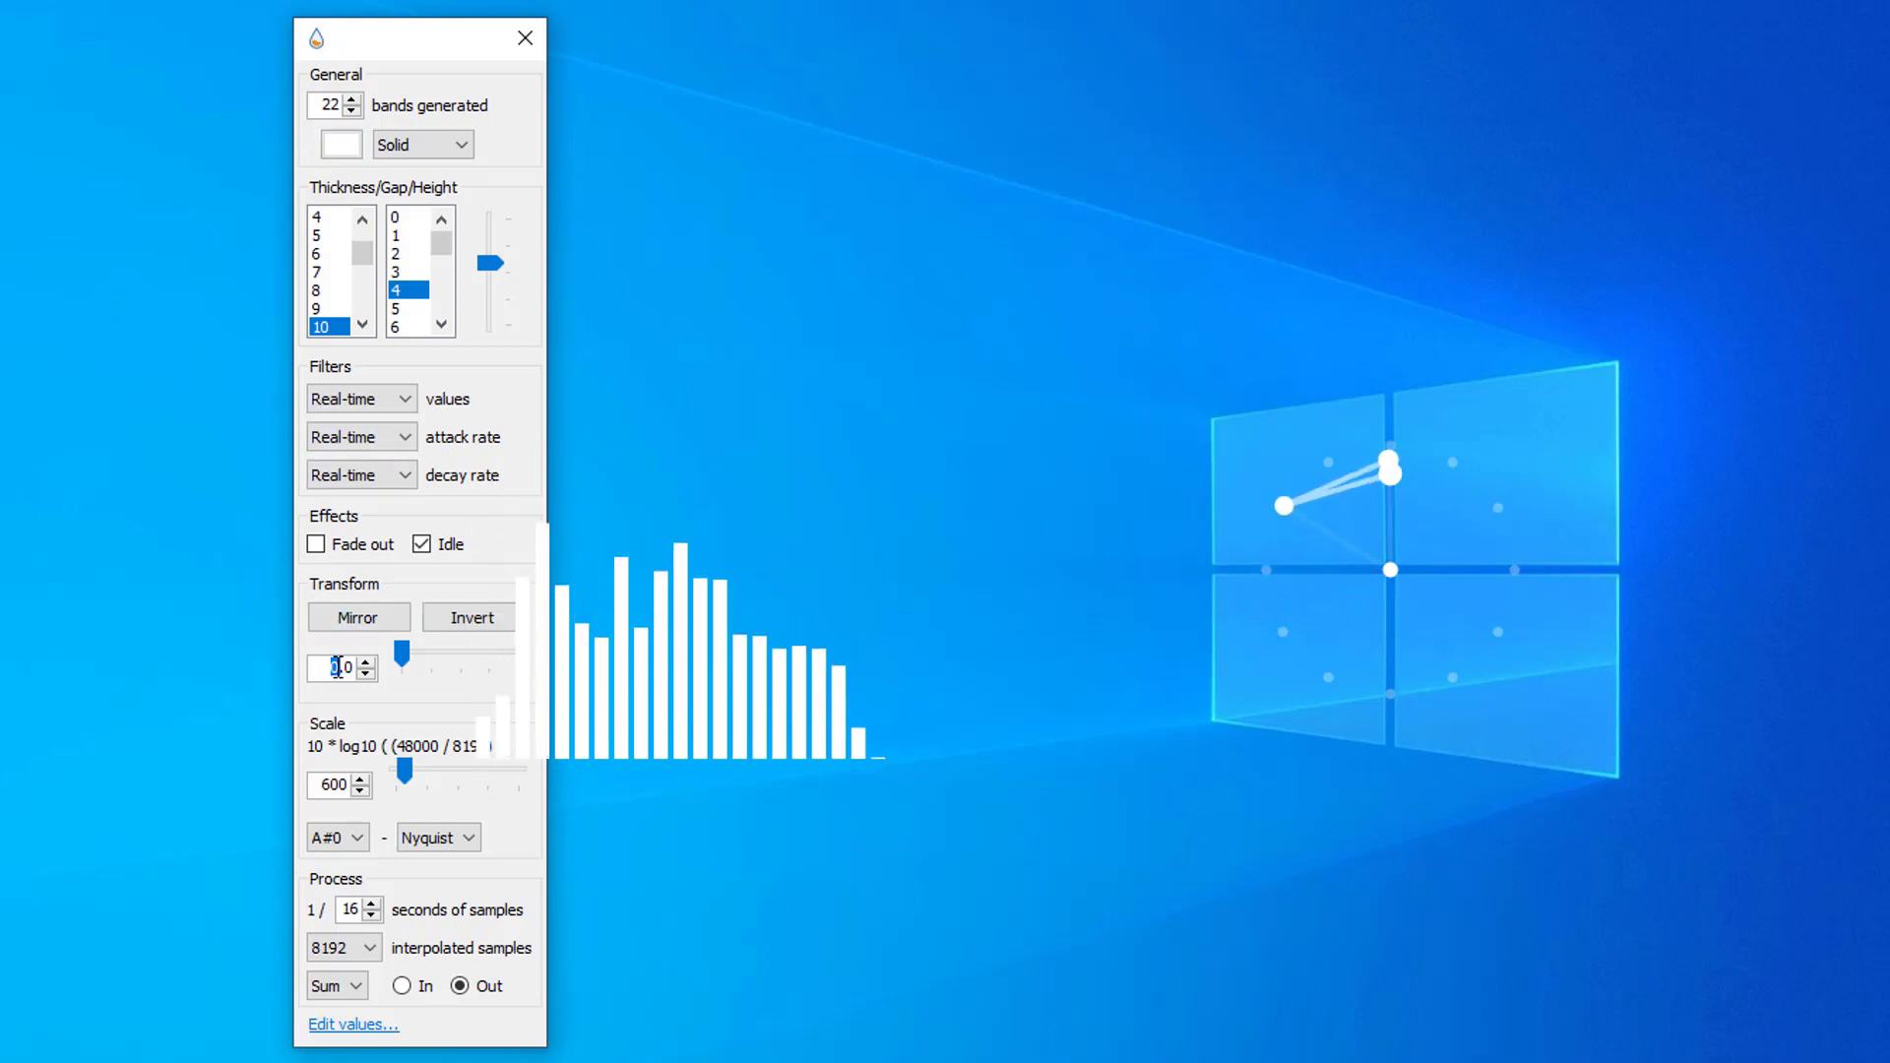
pyautogui.write('1')
pyautogui.moveTo(440, 773)
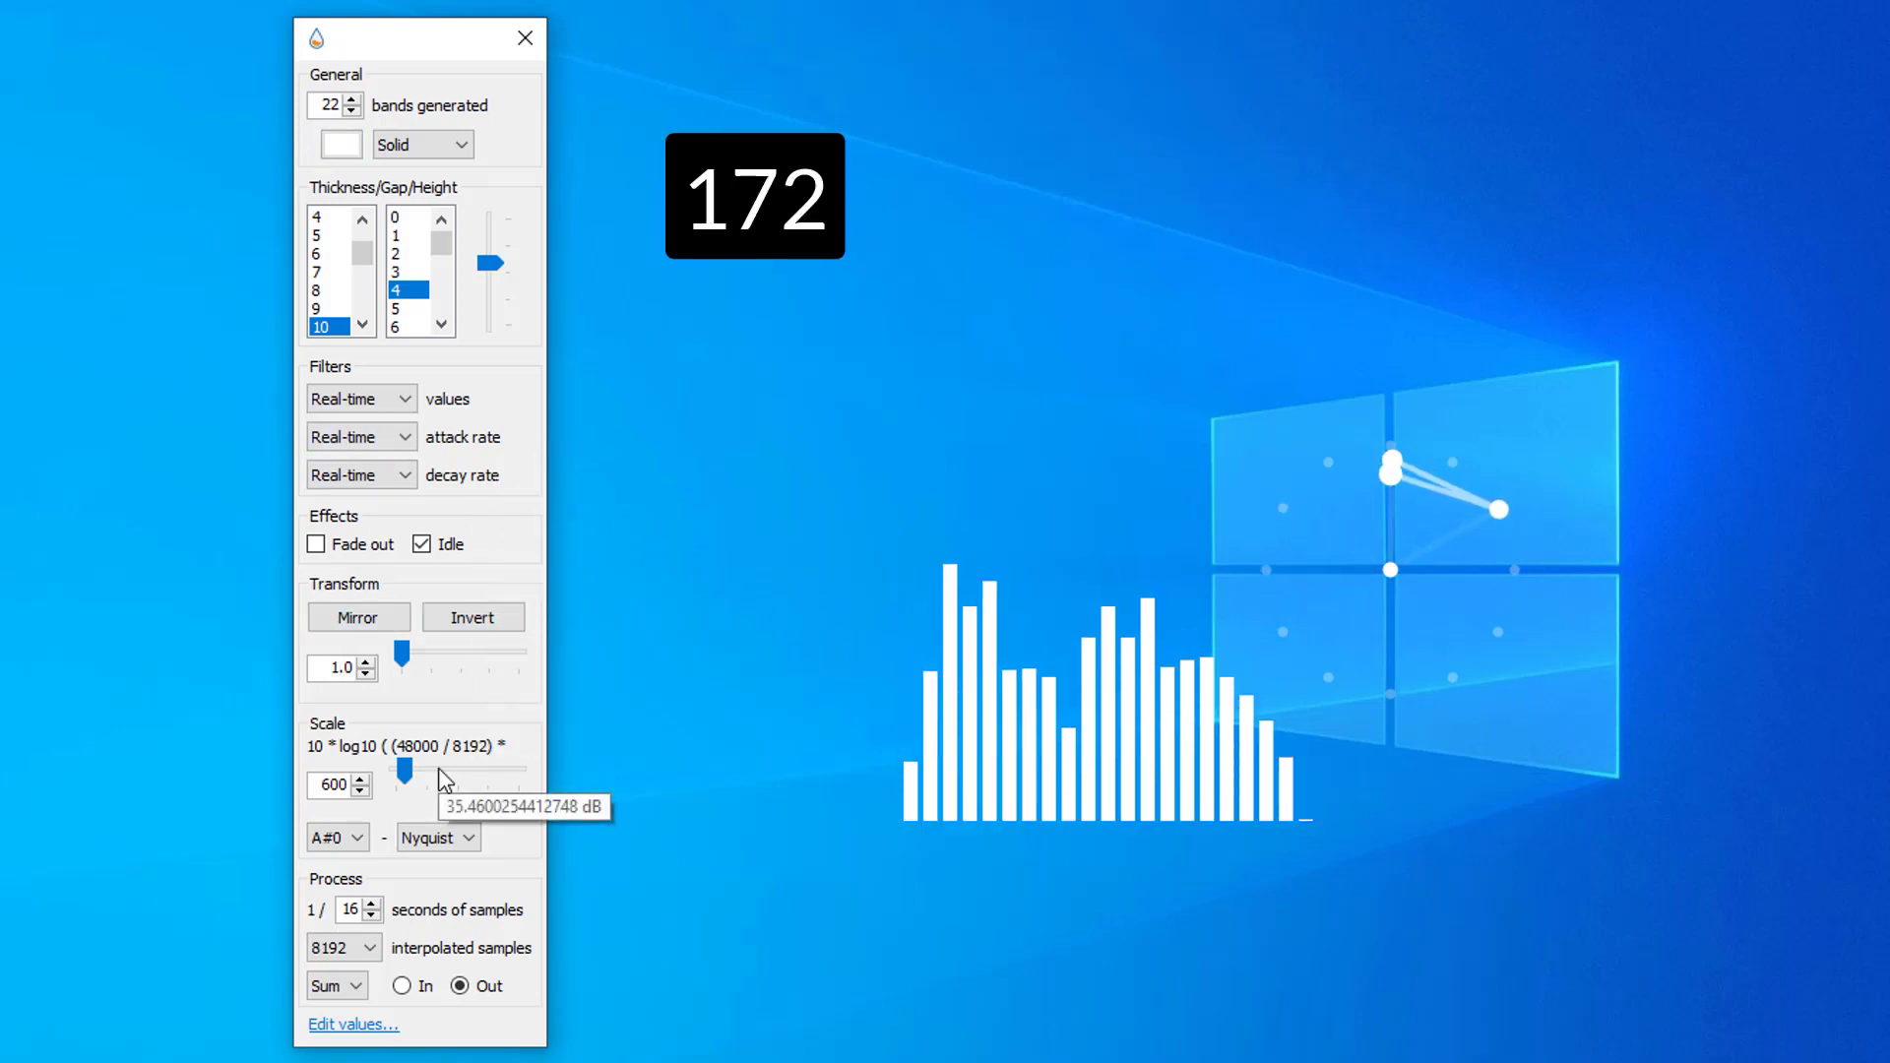
pyautogui.write('72')
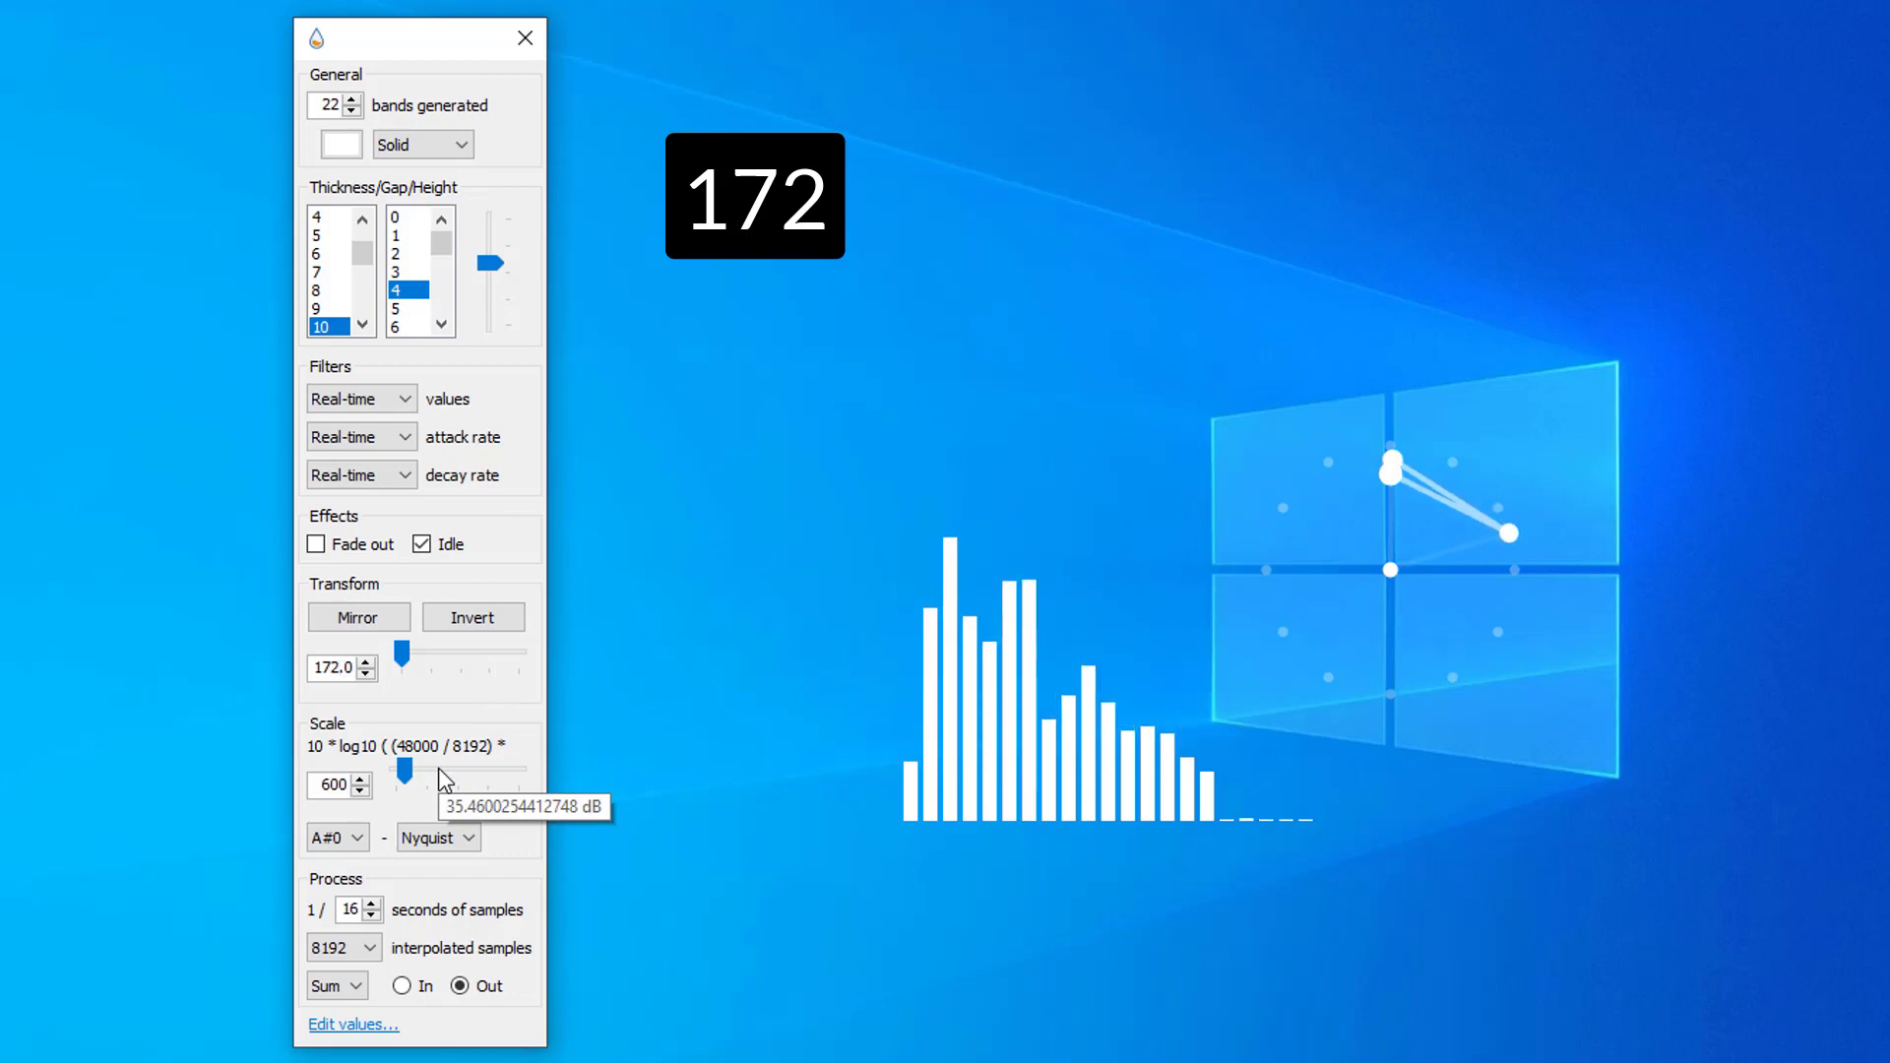
pyautogui.press('Return')
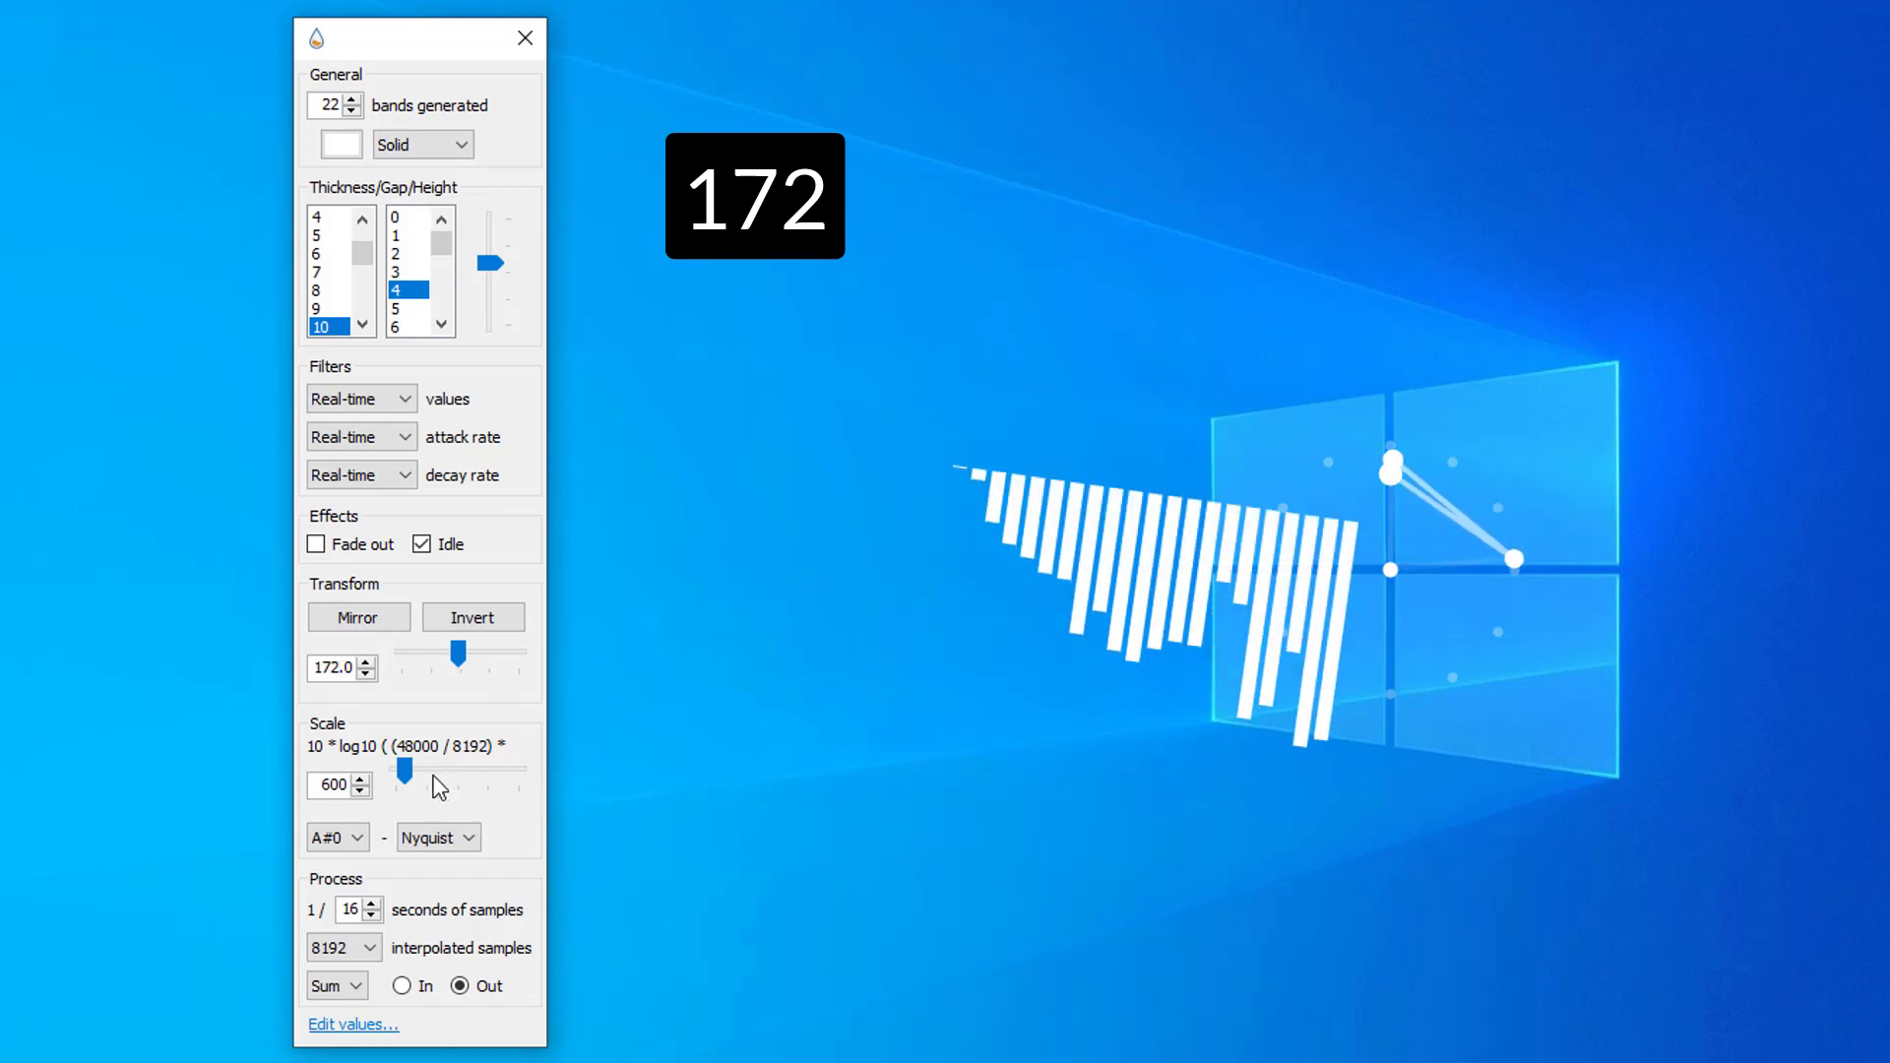
# Step: Set the visualizer's scale value to 2200 and move the bars along the lower edge of the wallpaper's Windows logo
pyautogui.doubleClick(324, 784)
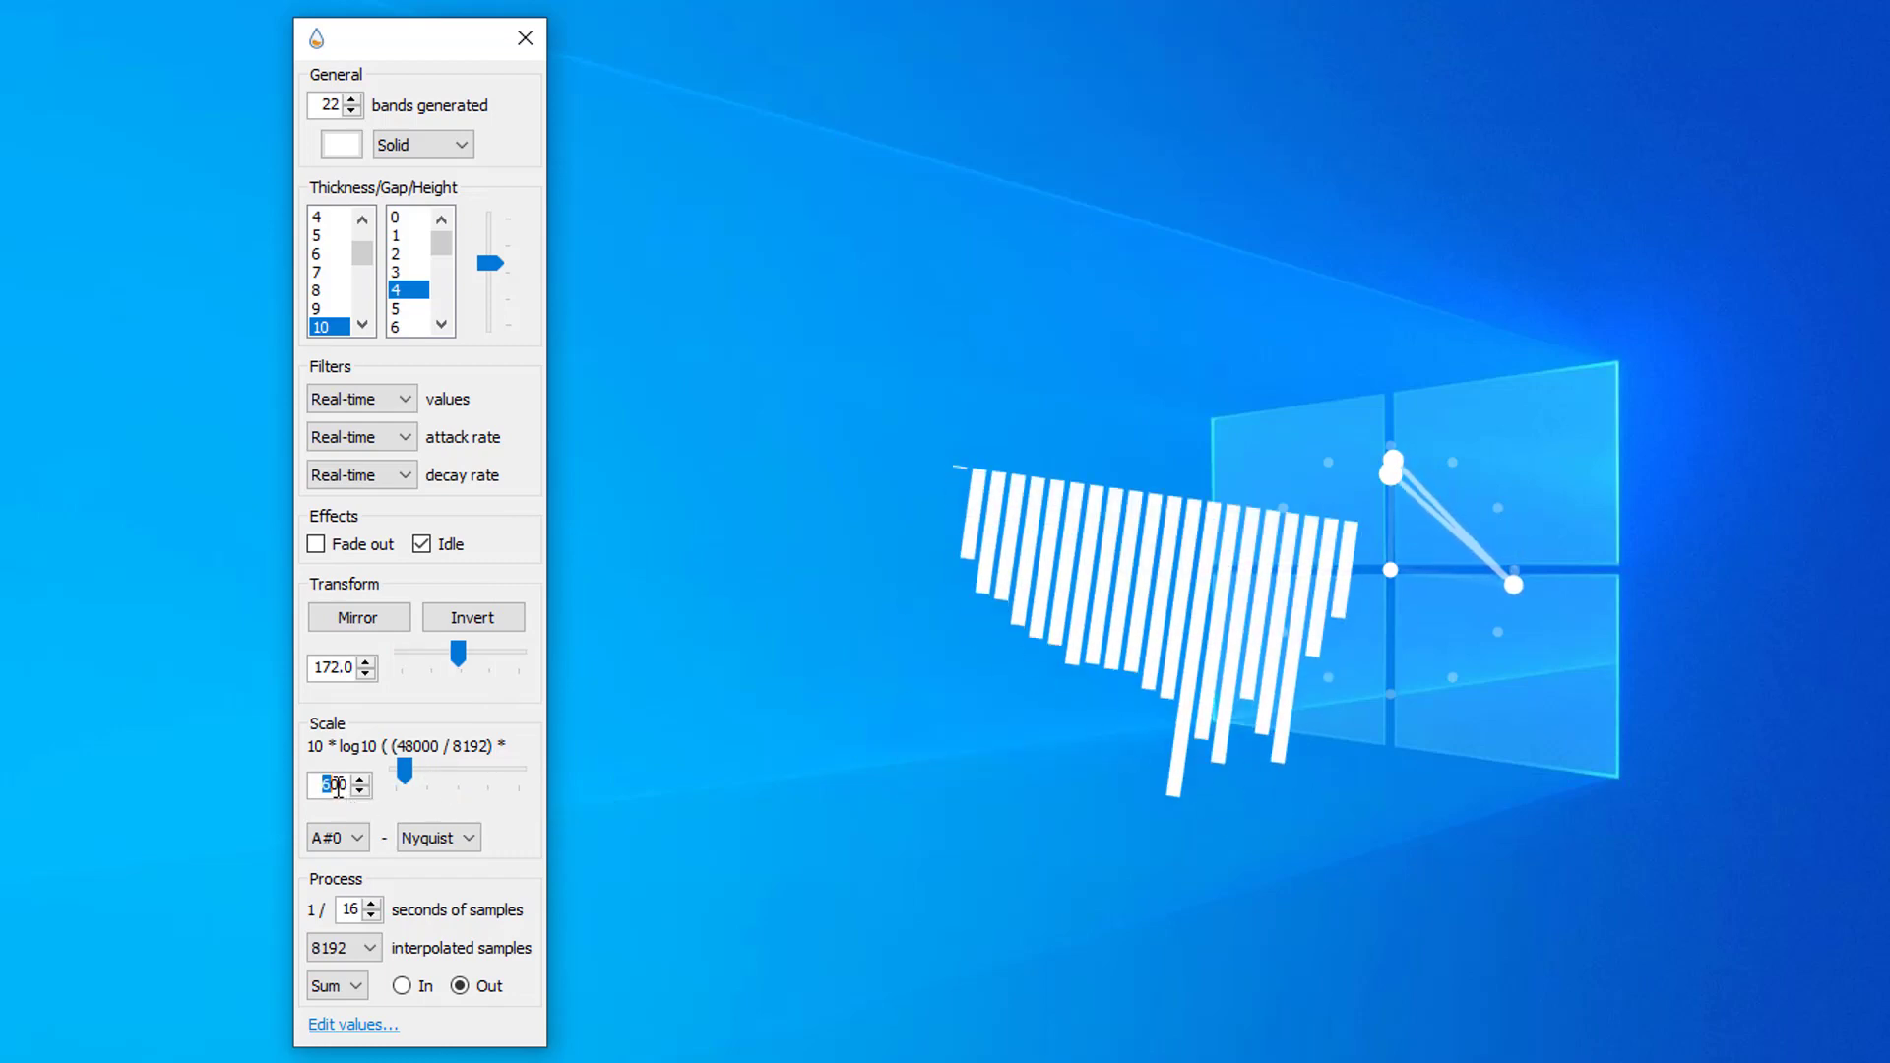
pyautogui.moveTo(460, 799)
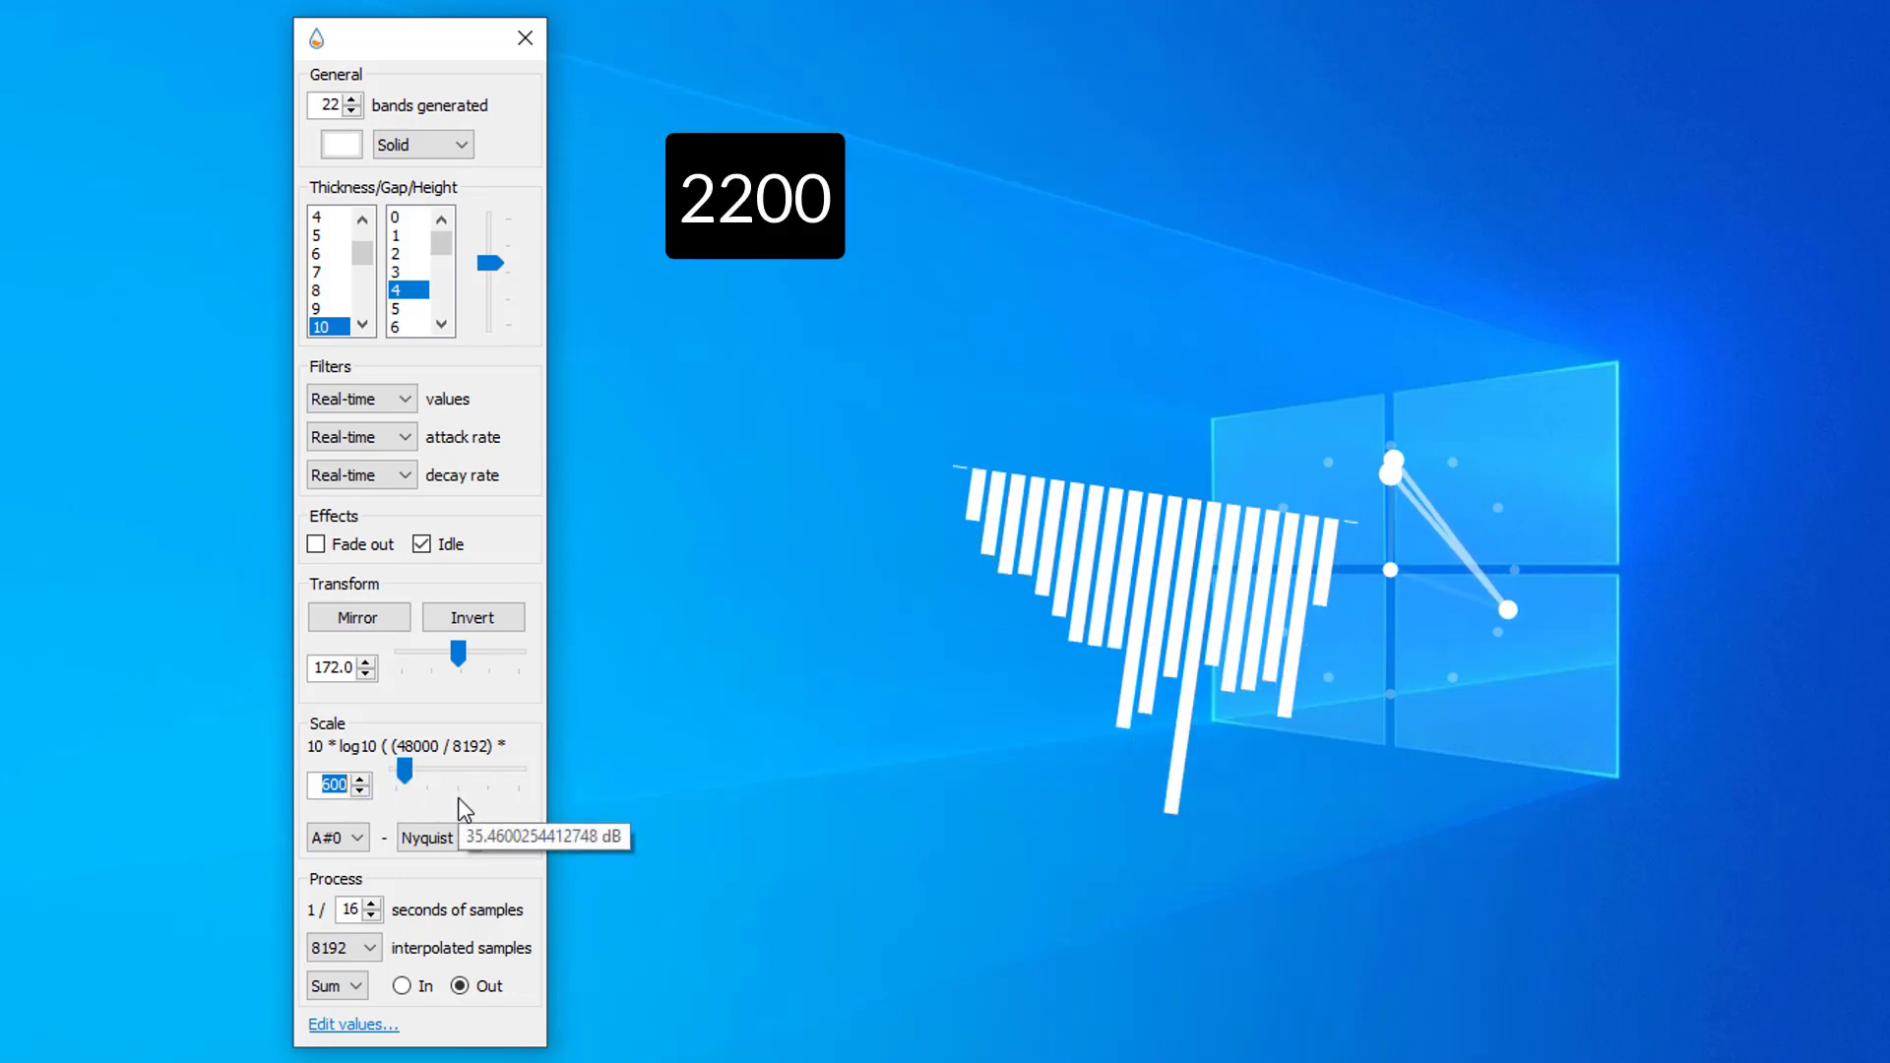
pyautogui.write('2200')
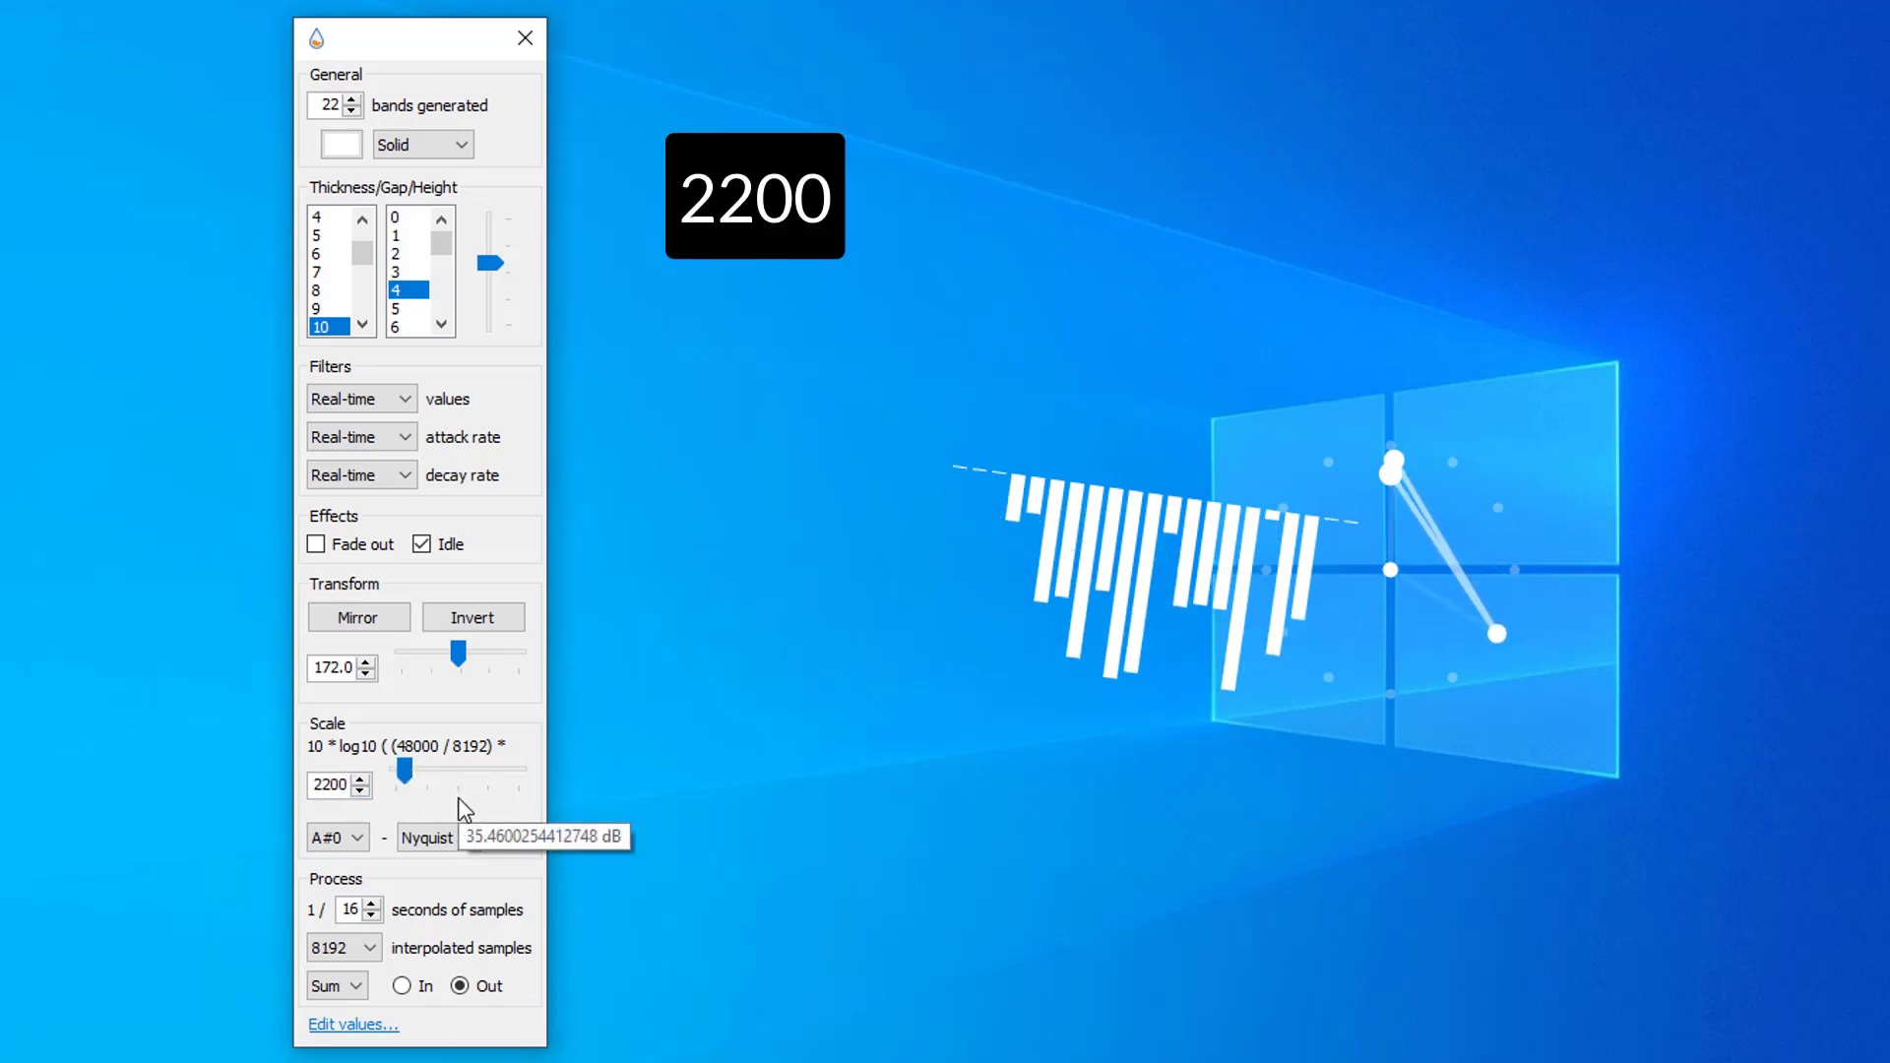
pyautogui.press('Return')
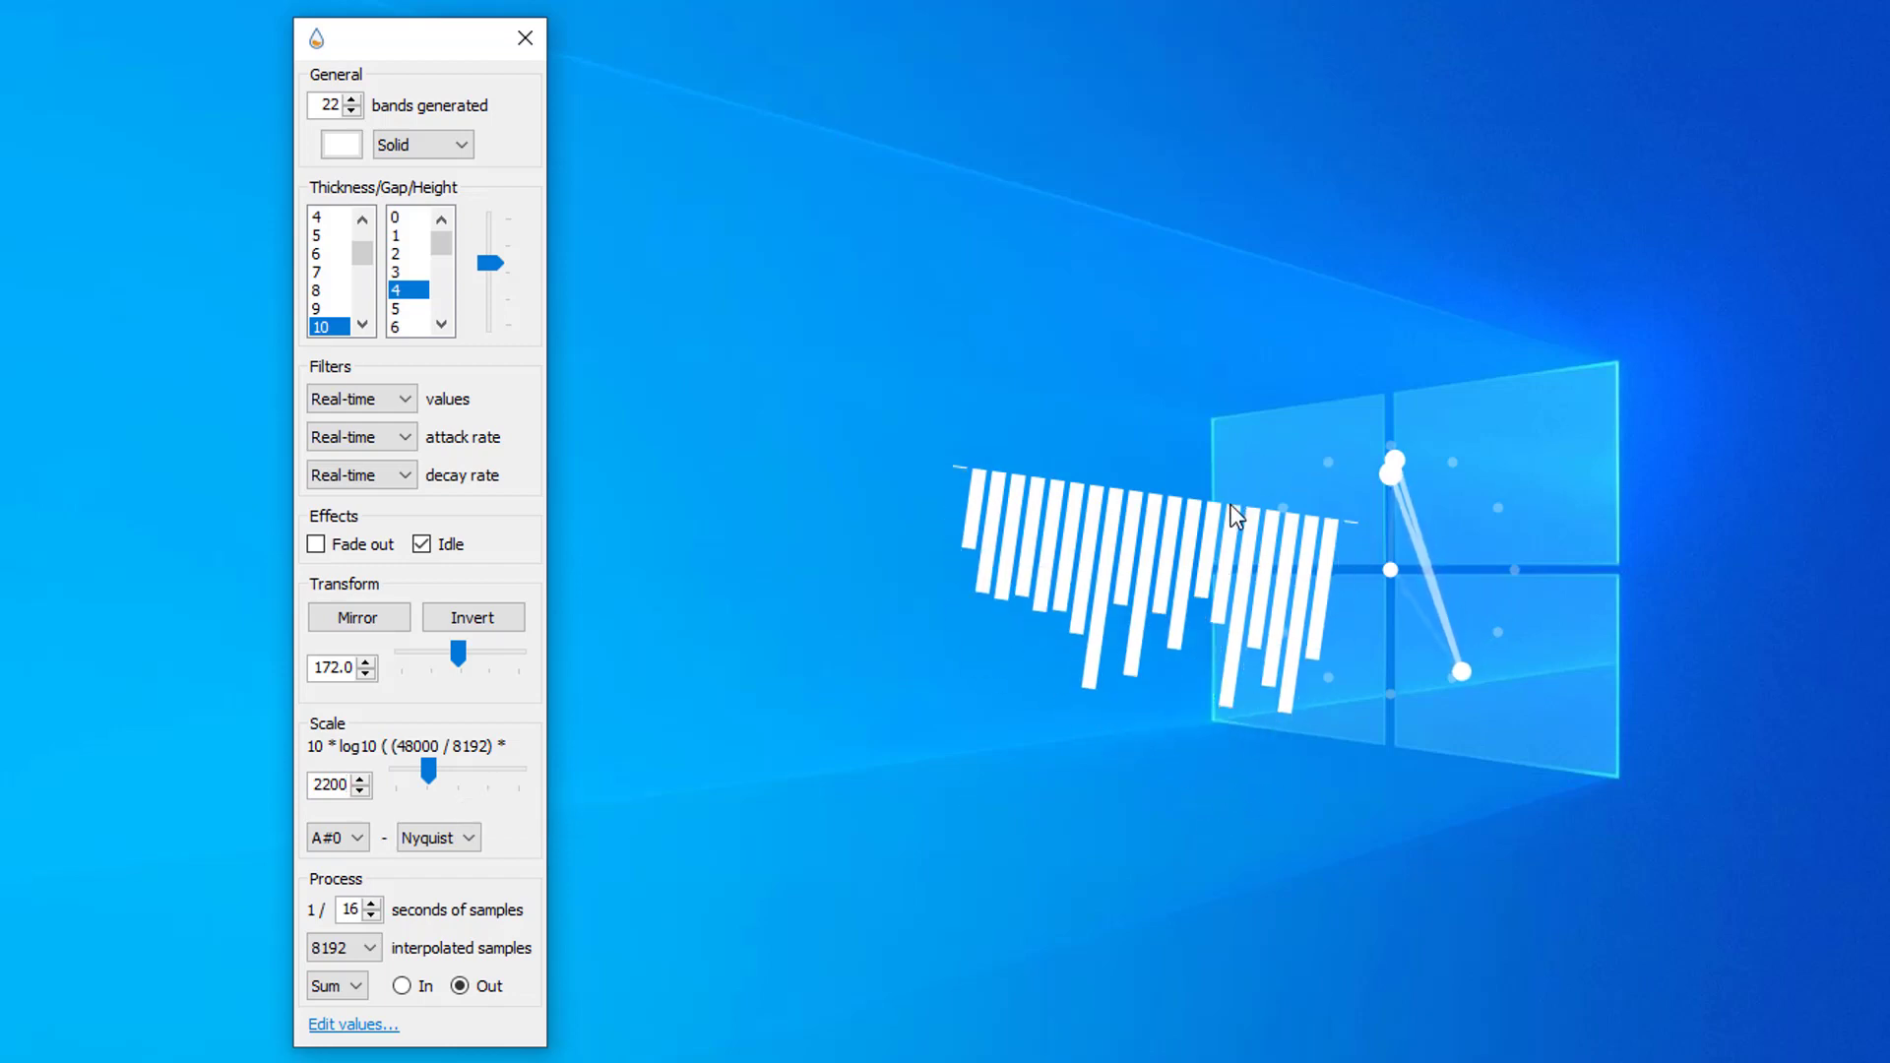
pyautogui.moveTo(1219, 502); pyautogui.dragTo(1482, 768)
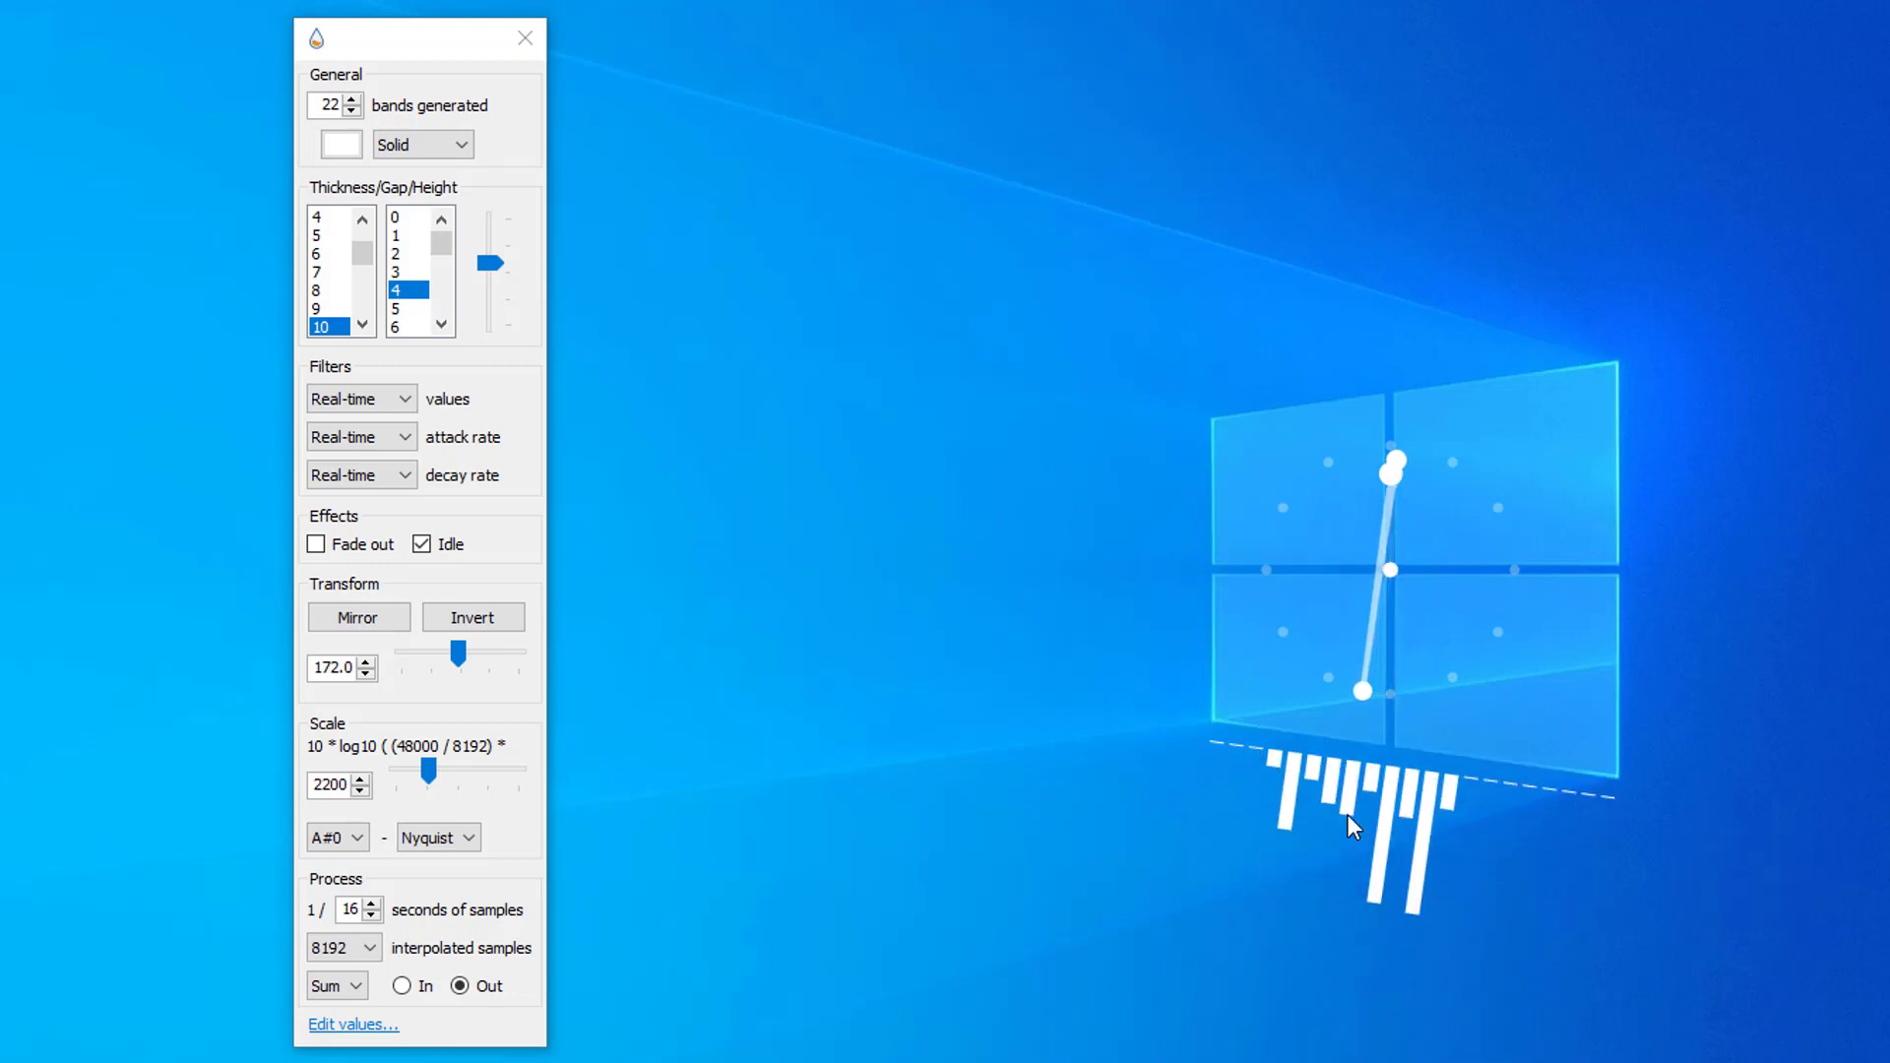
# Step: Set the visualizer's processing to 1/25 seconds of samples and its frequency range from C0 to C10
pyautogui.doubleClick(352, 910)
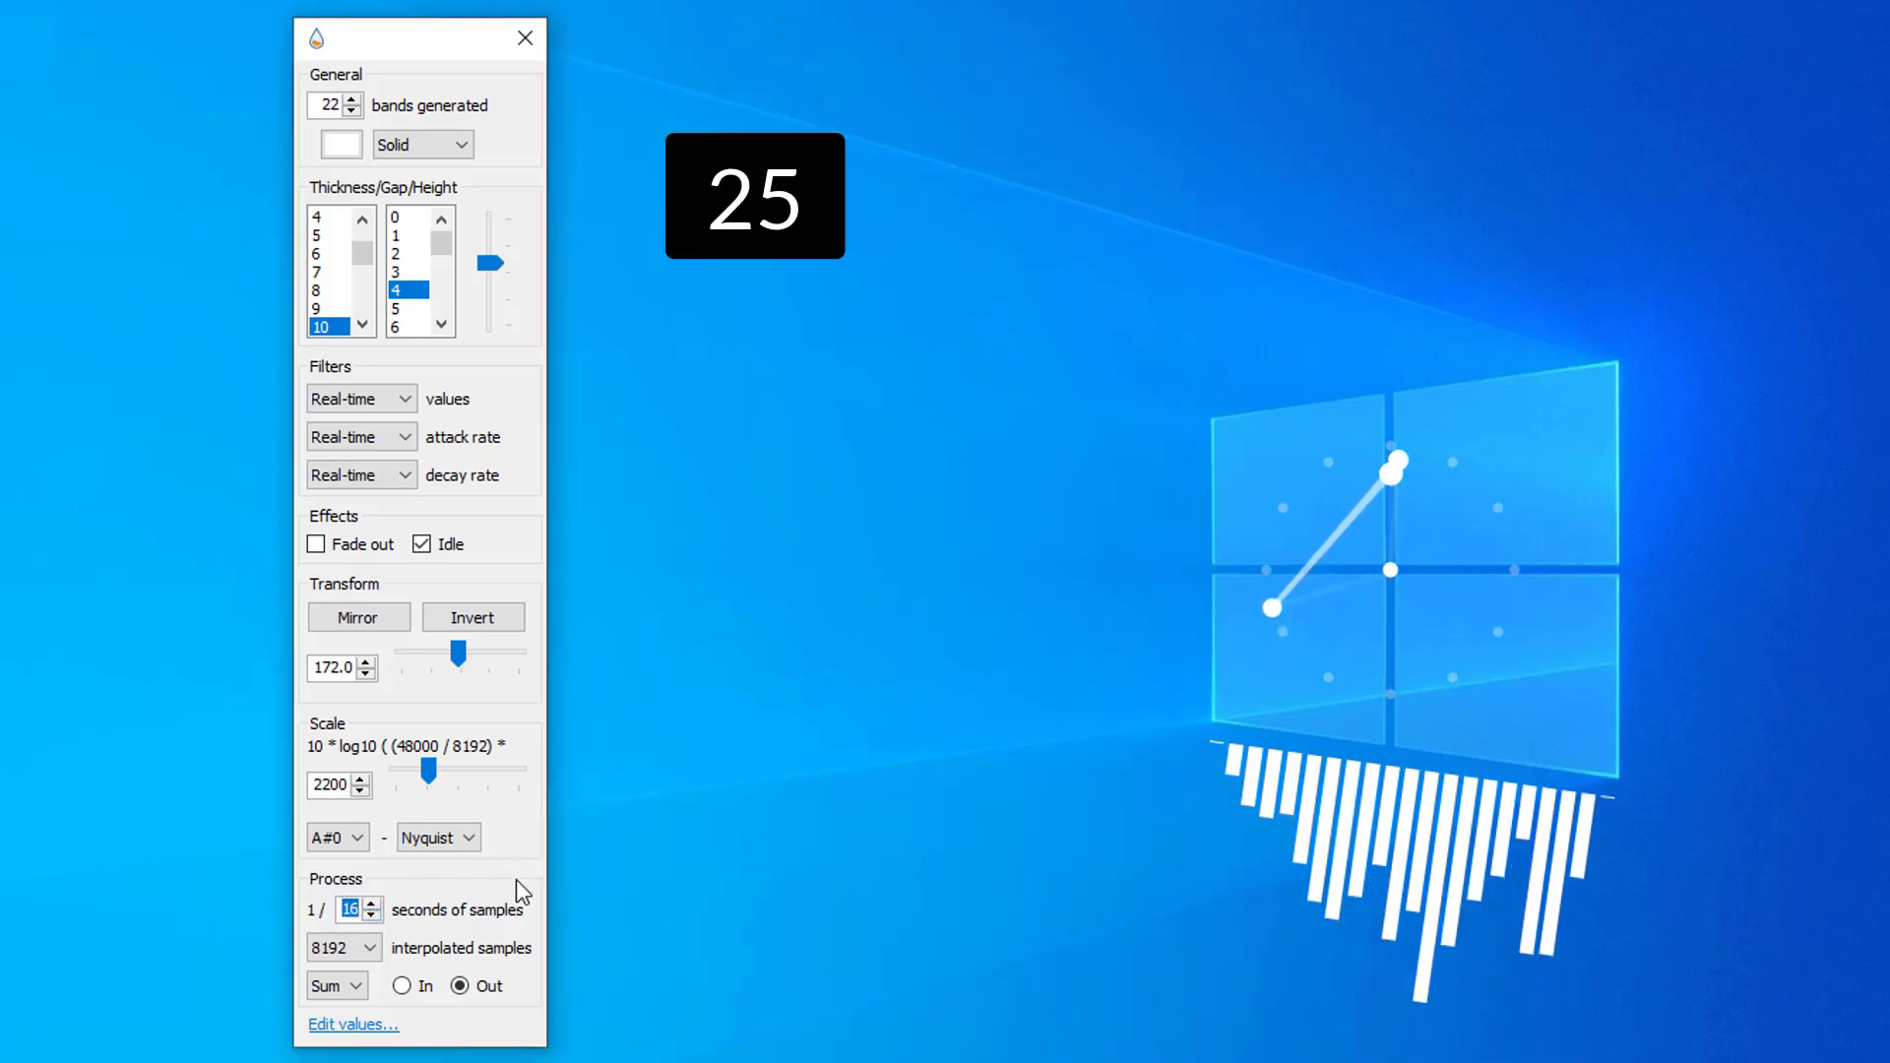
pyautogui.write('25')
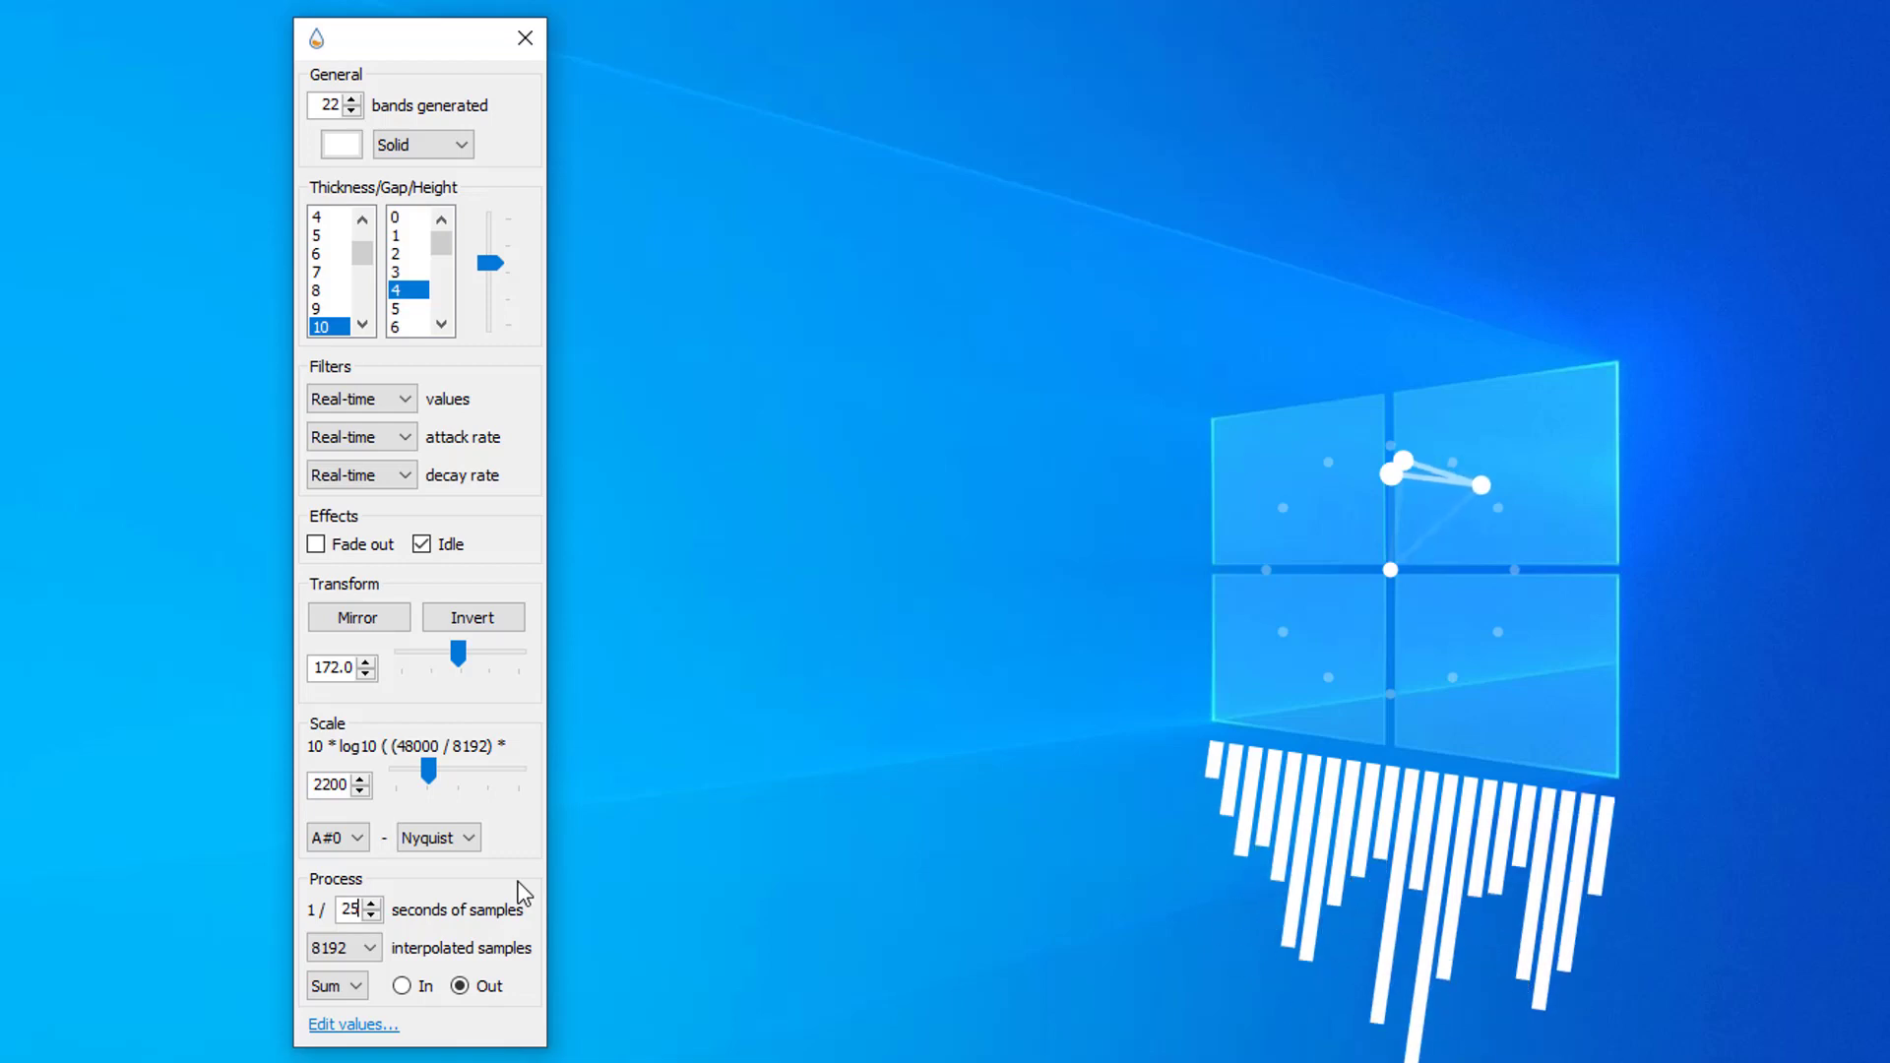
pyautogui.click(348, 842)
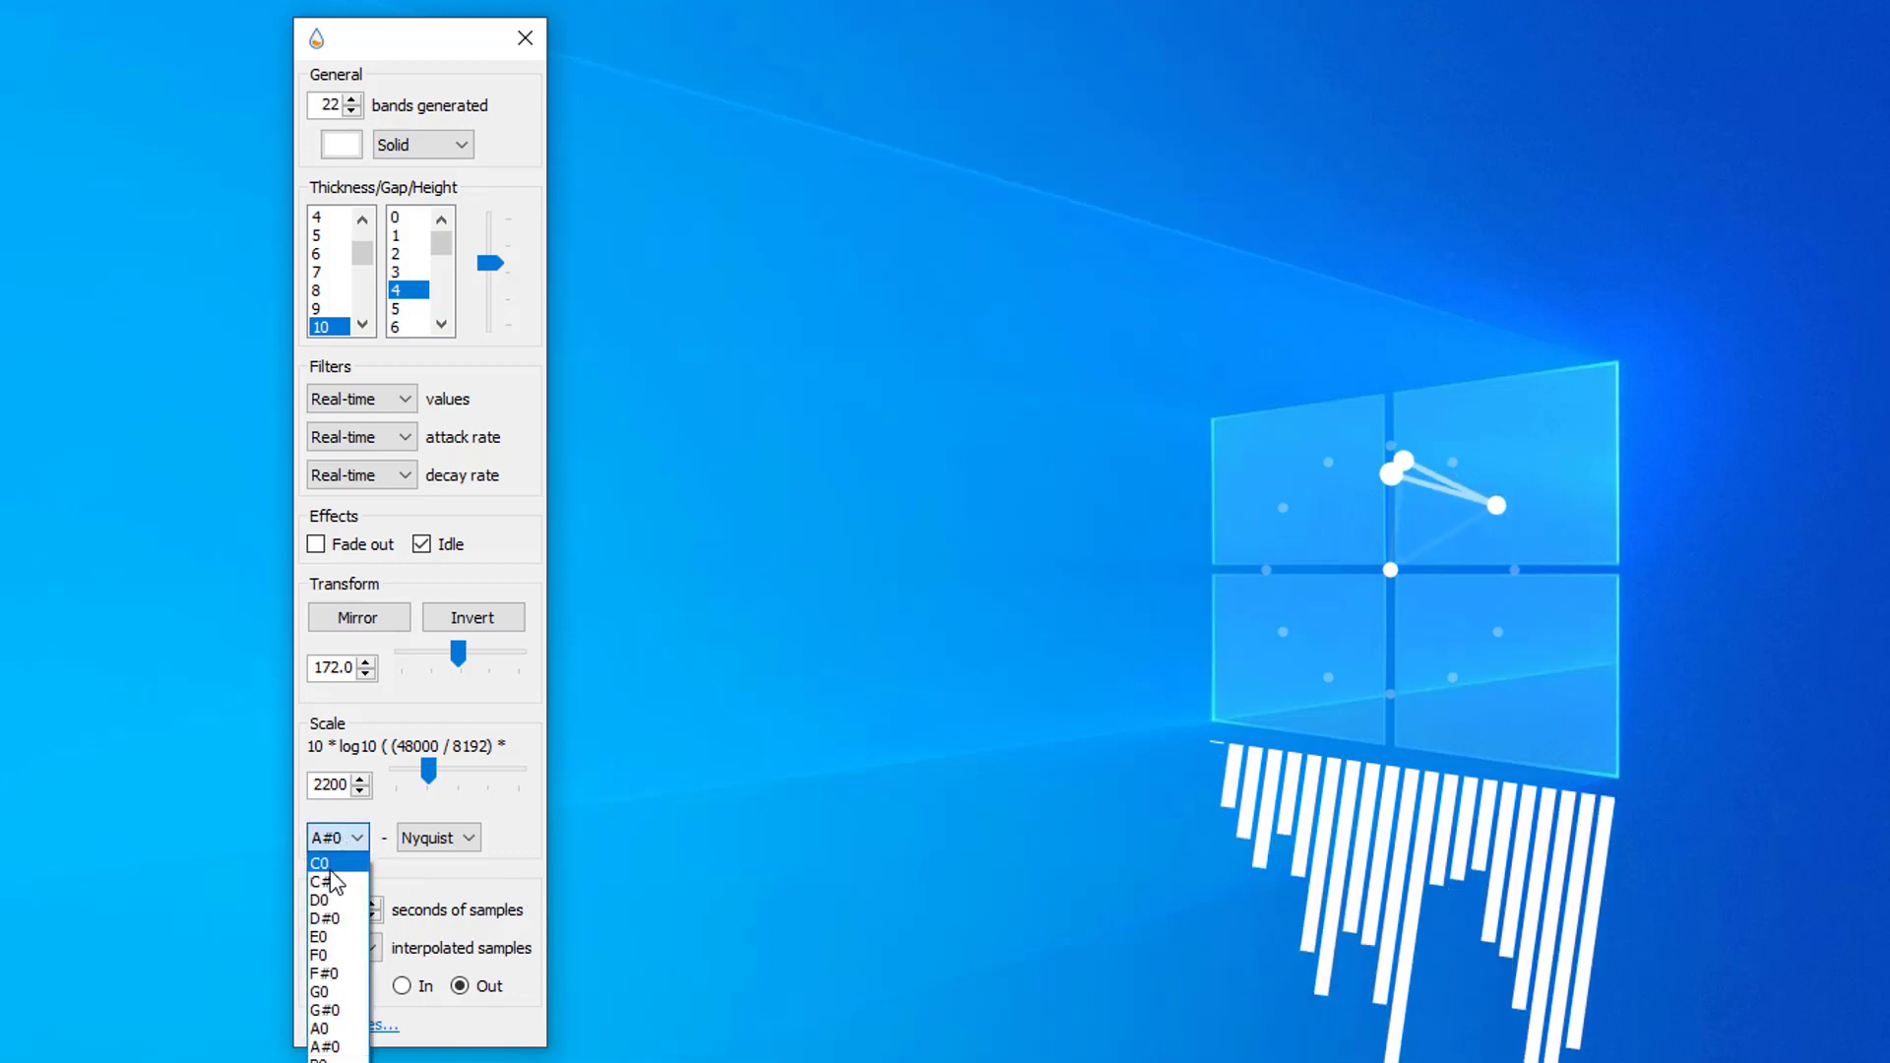
pyautogui.click(329, 871)
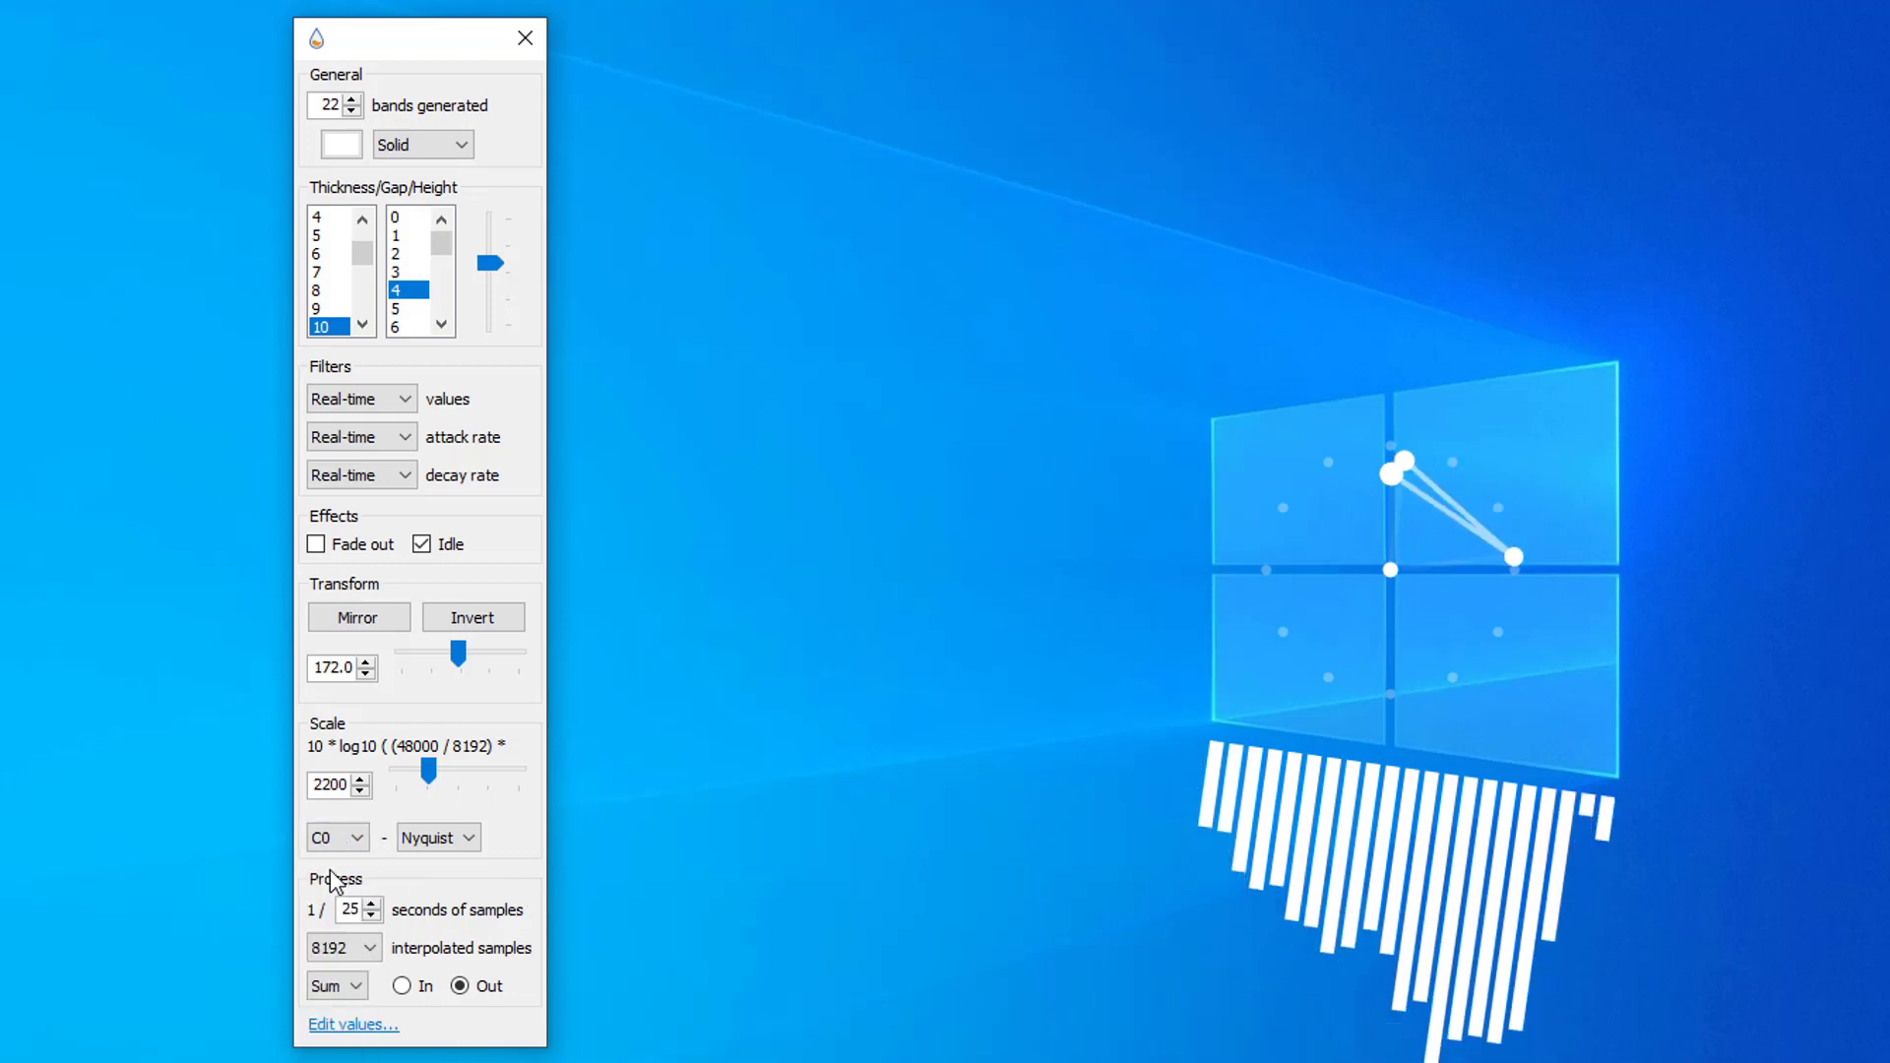
pyautogui.click(435, 838)
pyautogui.click(437, 855)
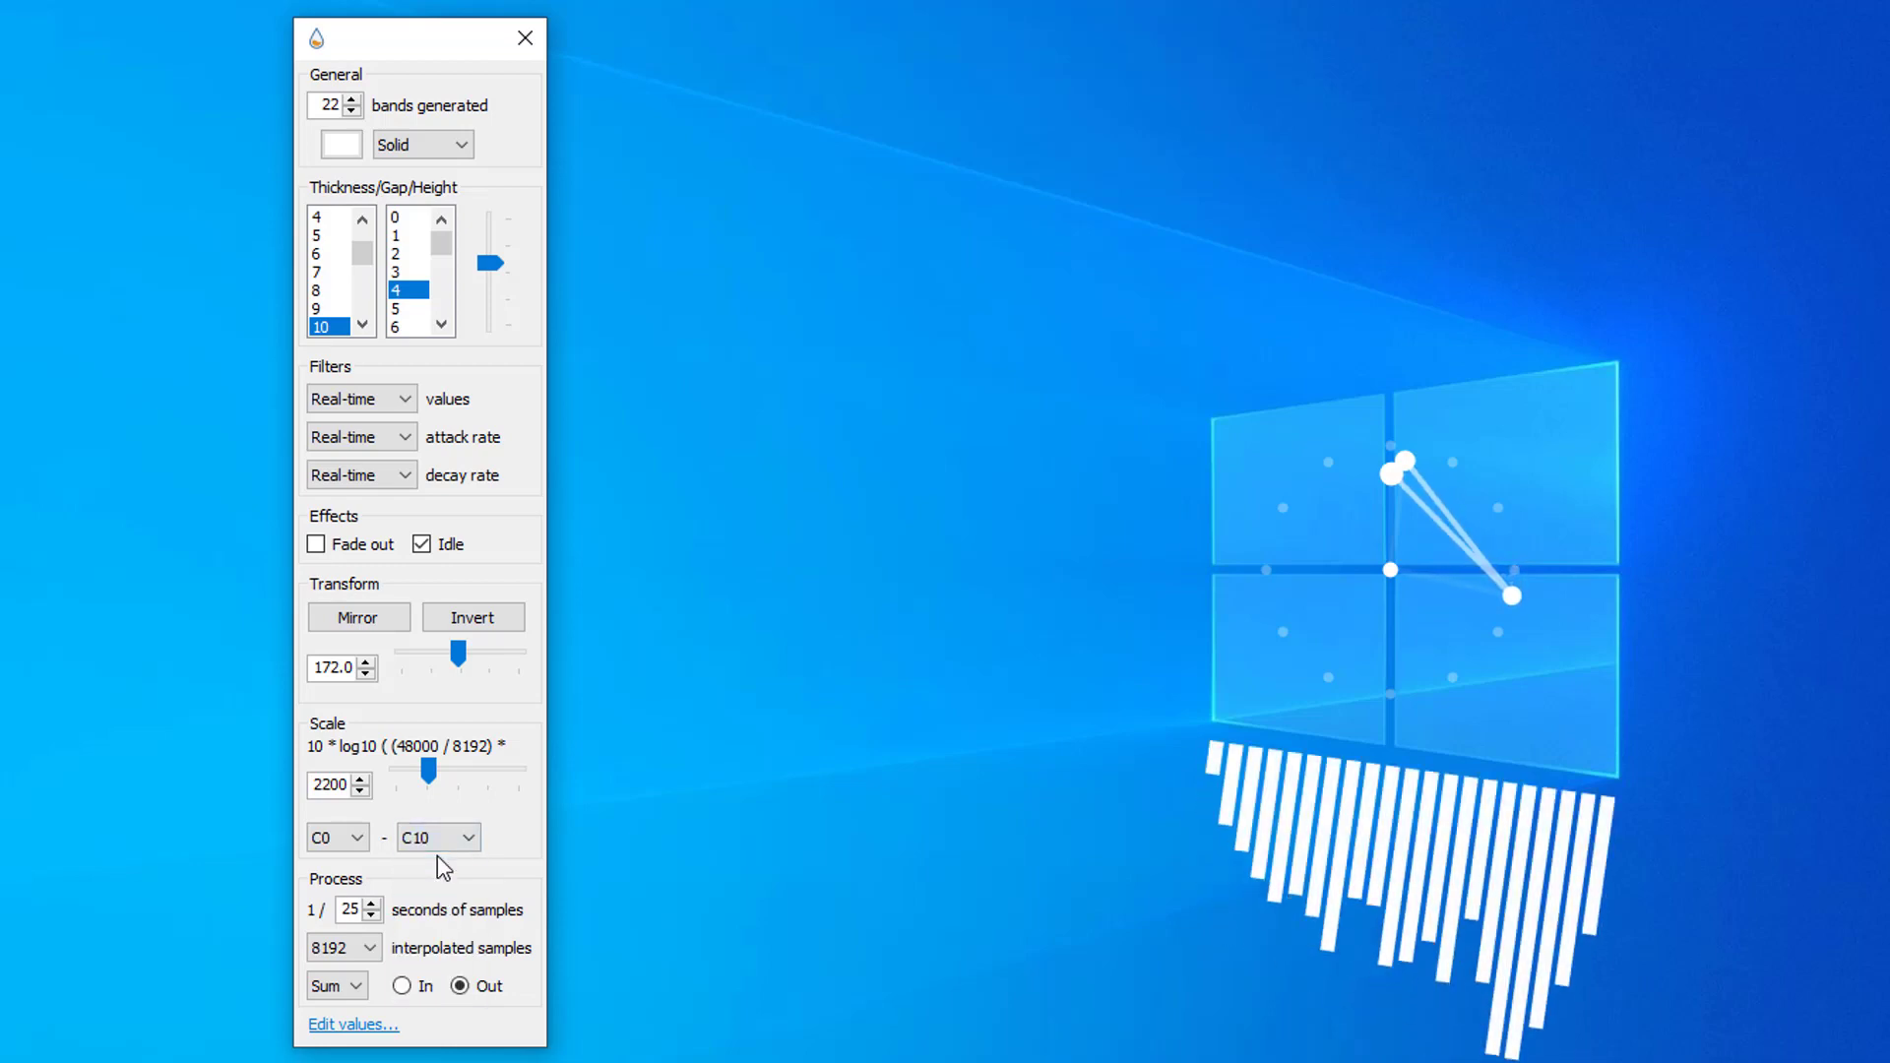
# Step: Set the visualizer's scale value to 2166
pyautogui.click(1468, 774)
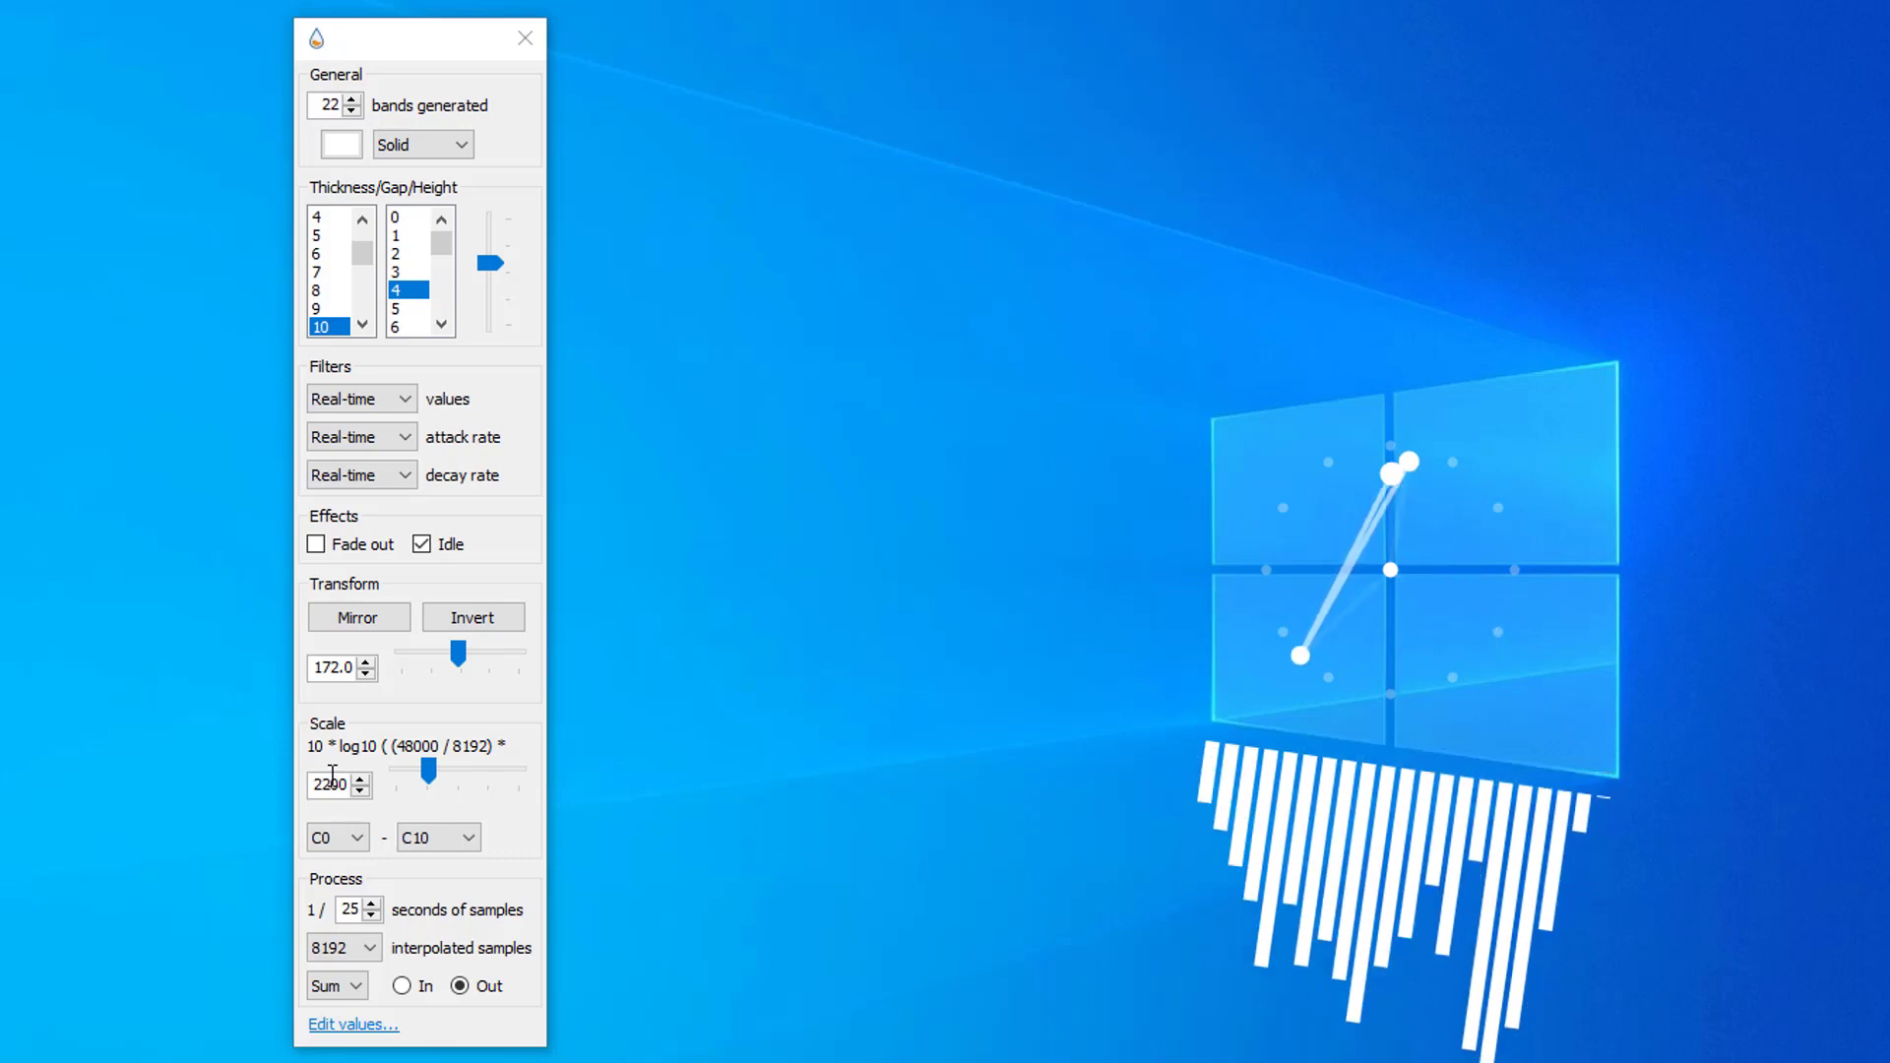
pyautogui.moveTo(322, 784); pyautogui.dragTo(352, 783)
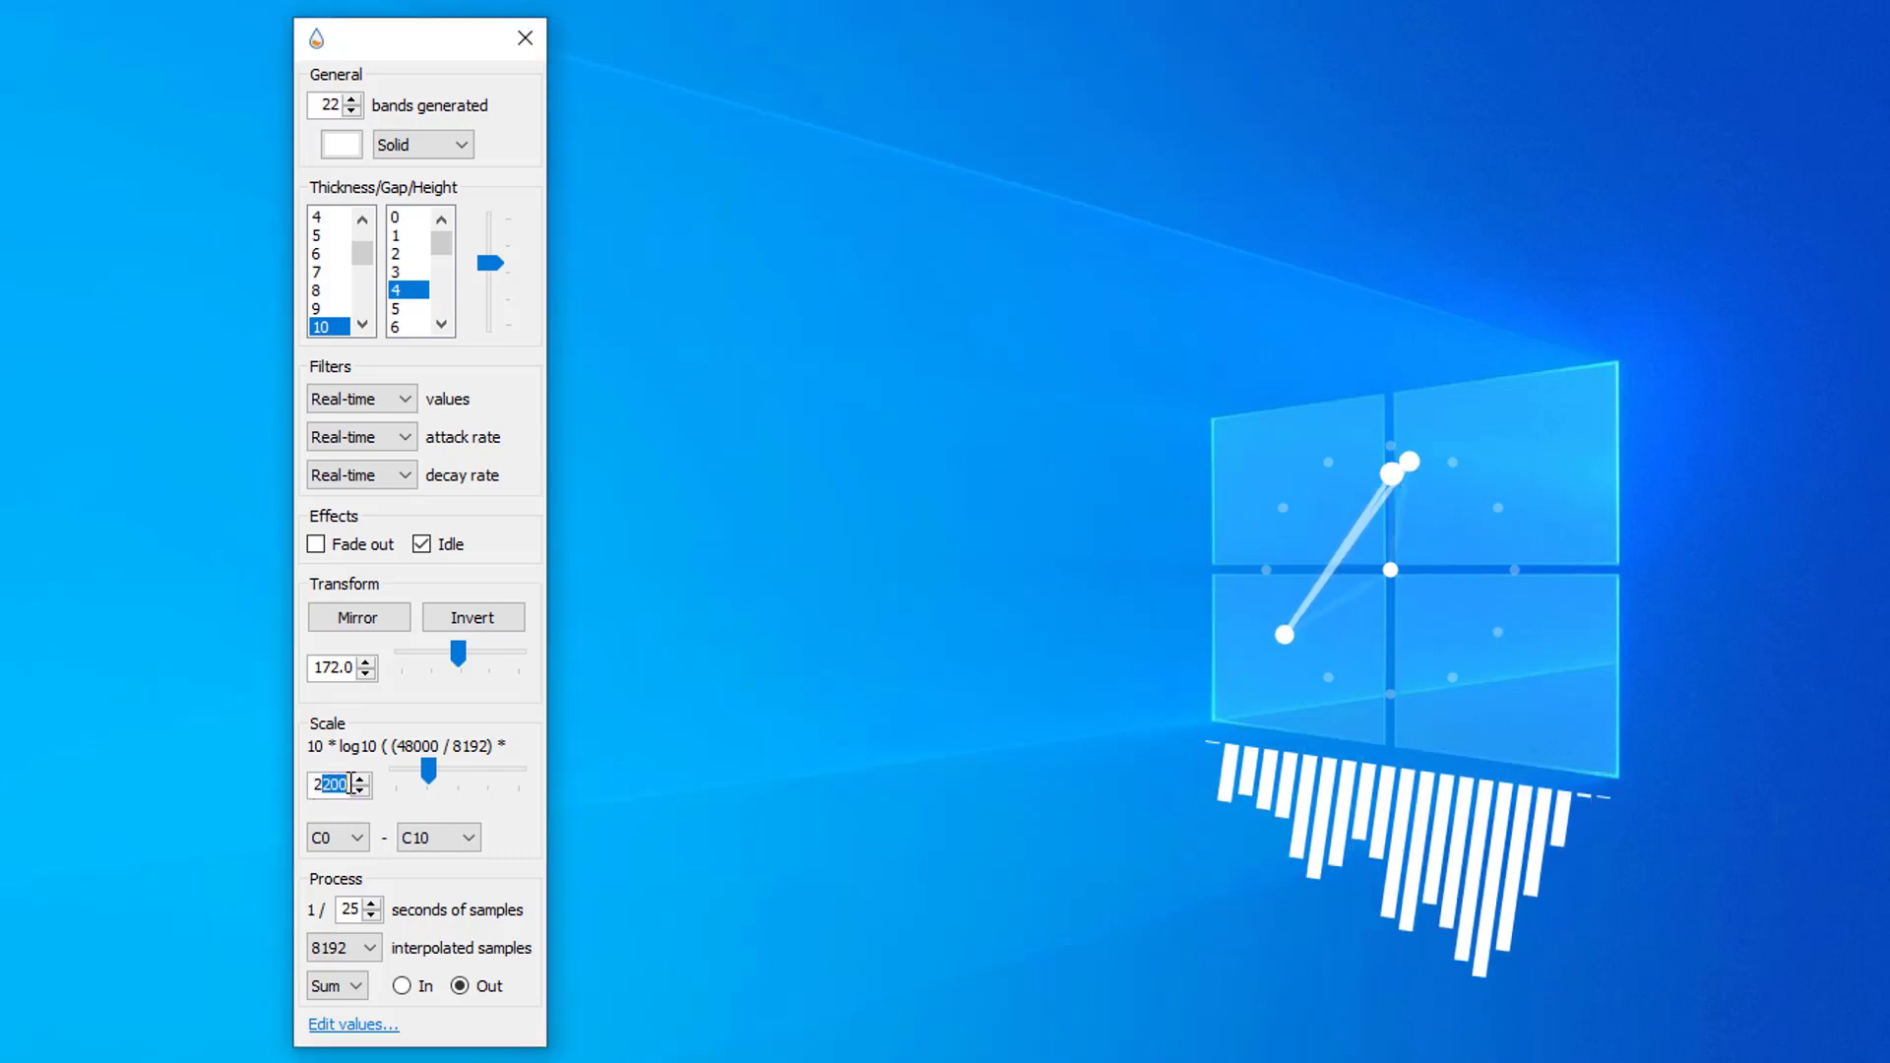
pyautogui.write('16')
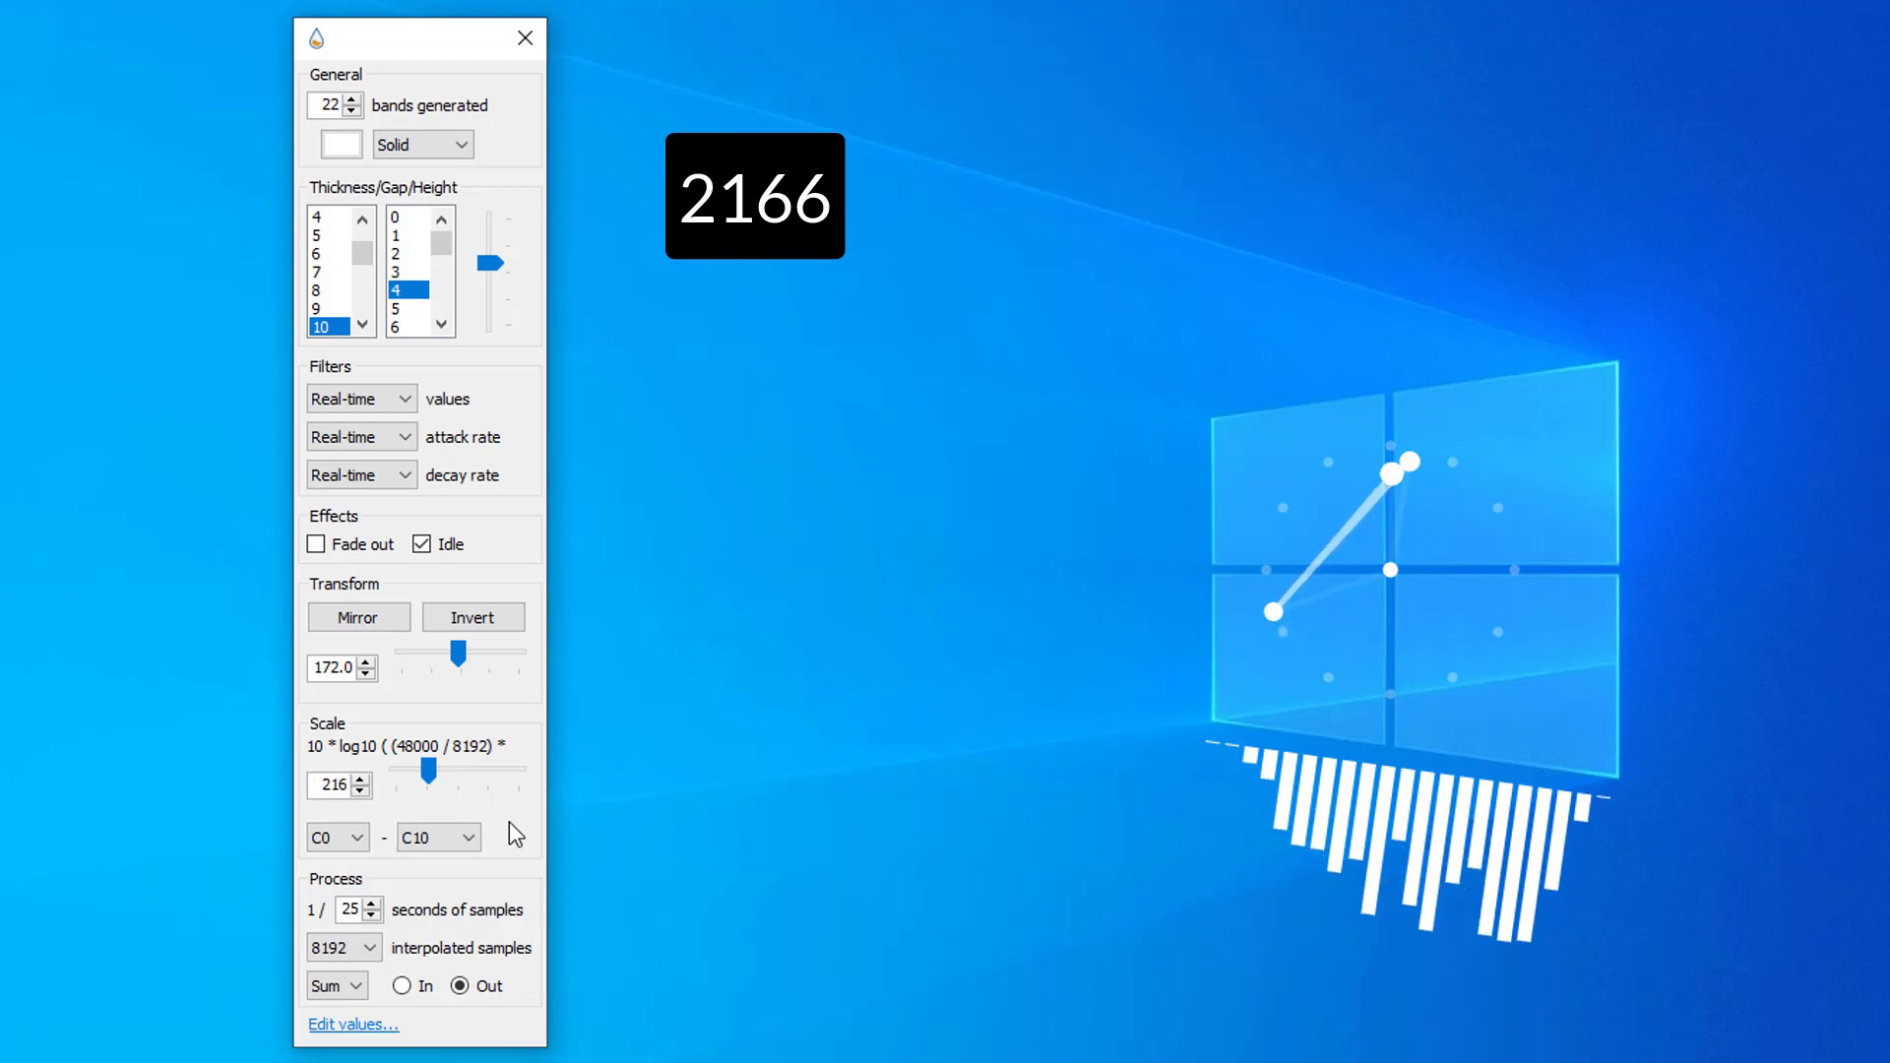
pyautogui.write('6')
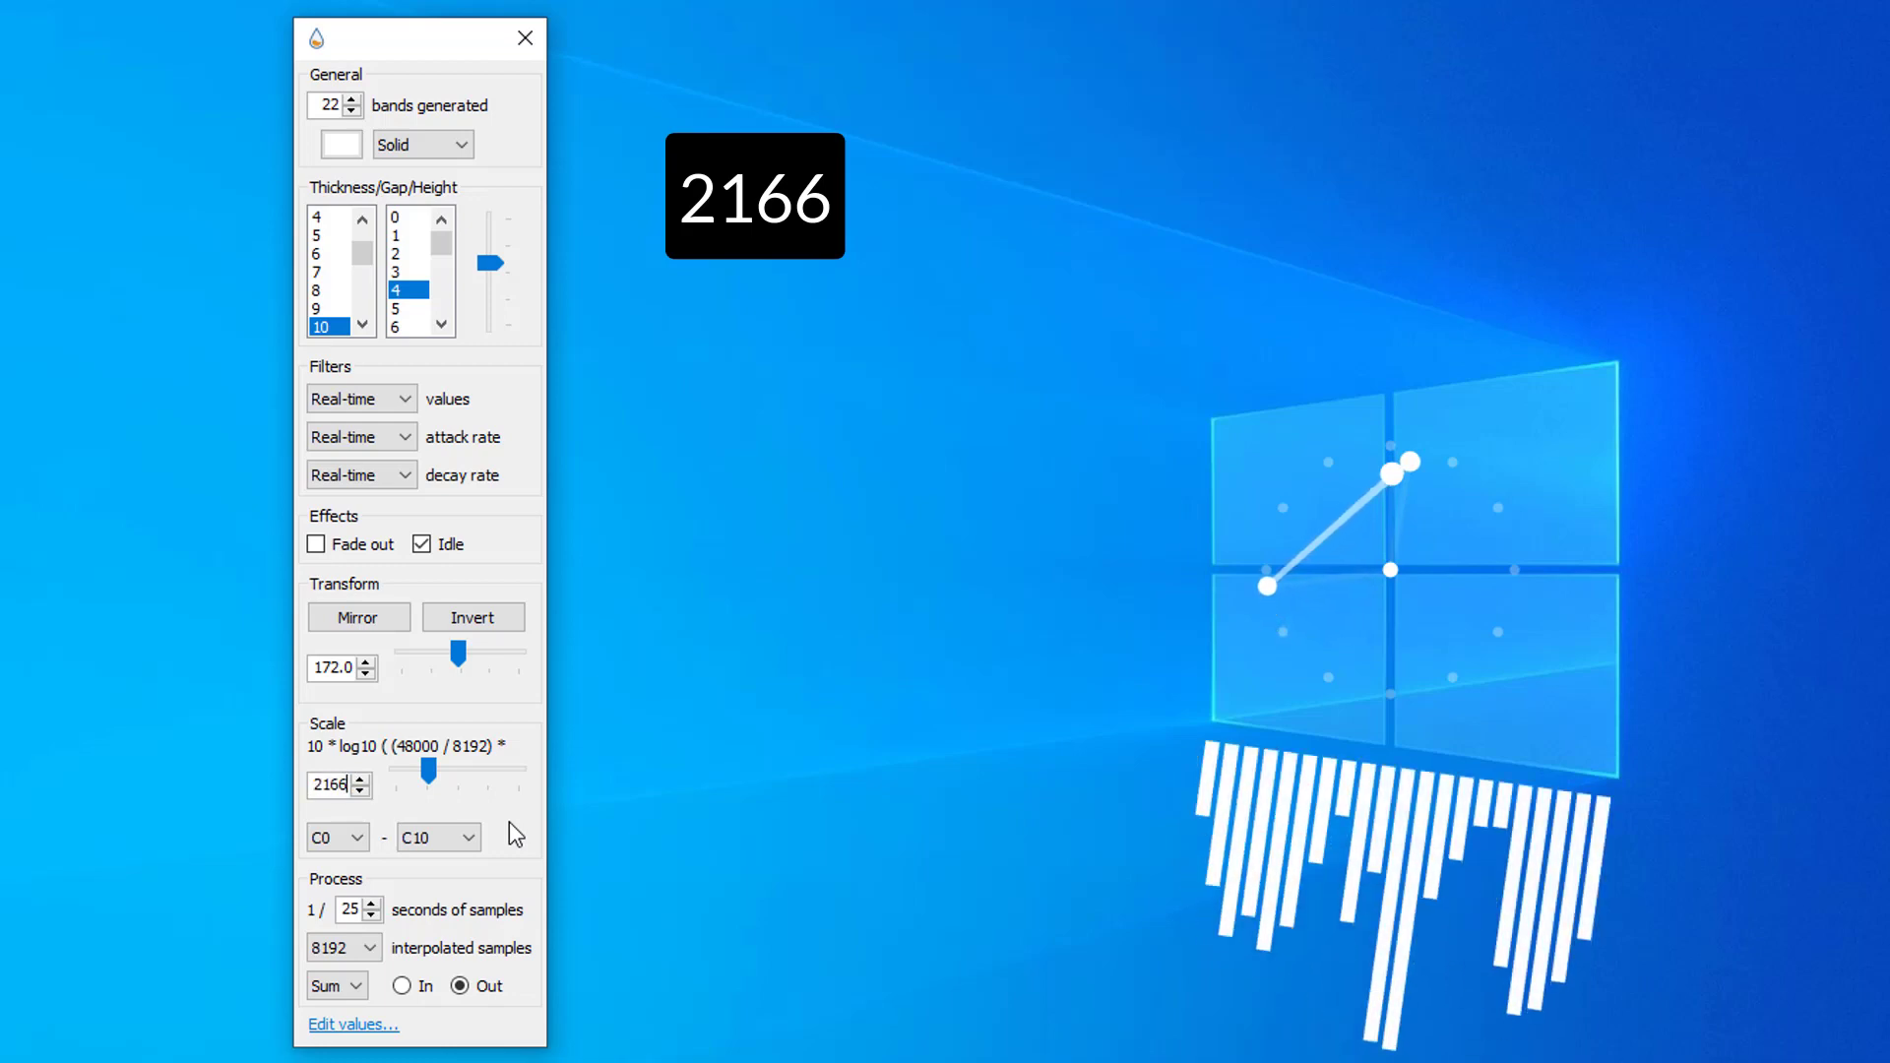
# Step: Reduce the visualizer to 12 generated bands and move the bars up against the lower edge of the wallpaper's Windows logo
pyautogui.click(1384, 766)
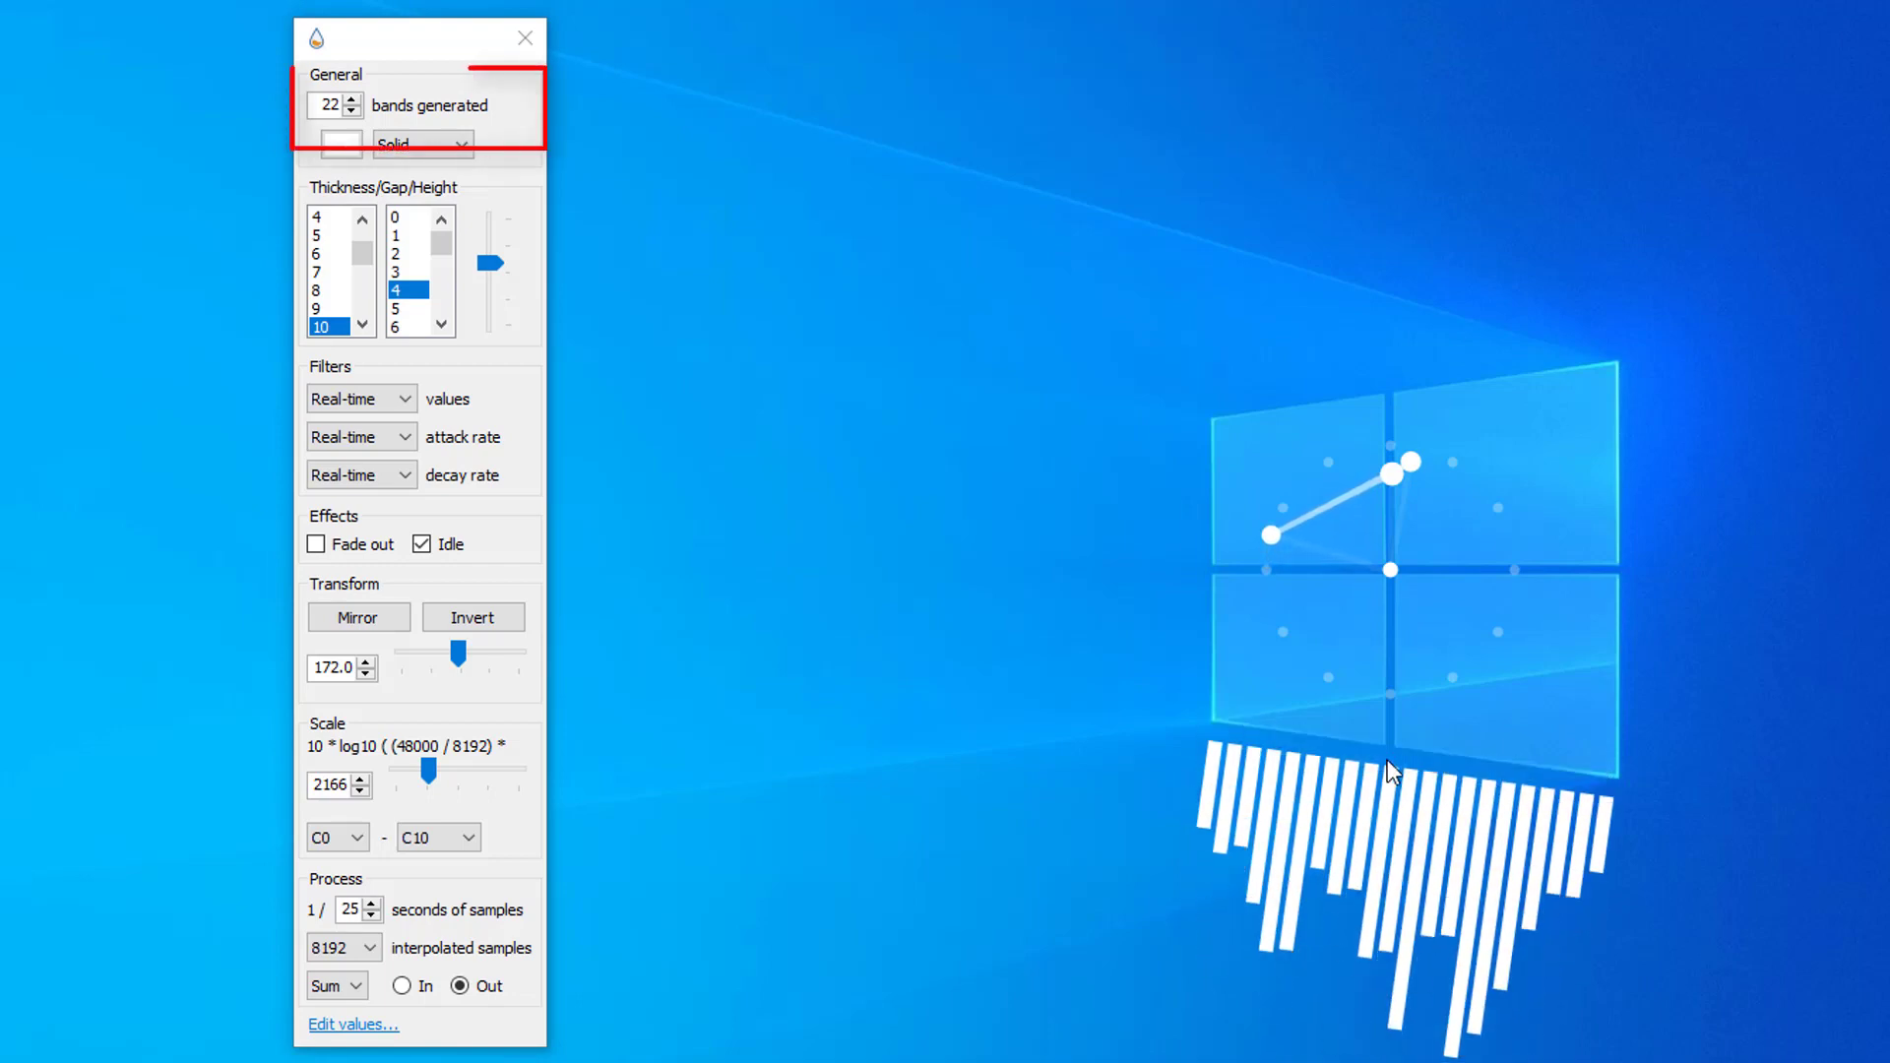
pyautogui.click(350, 109)
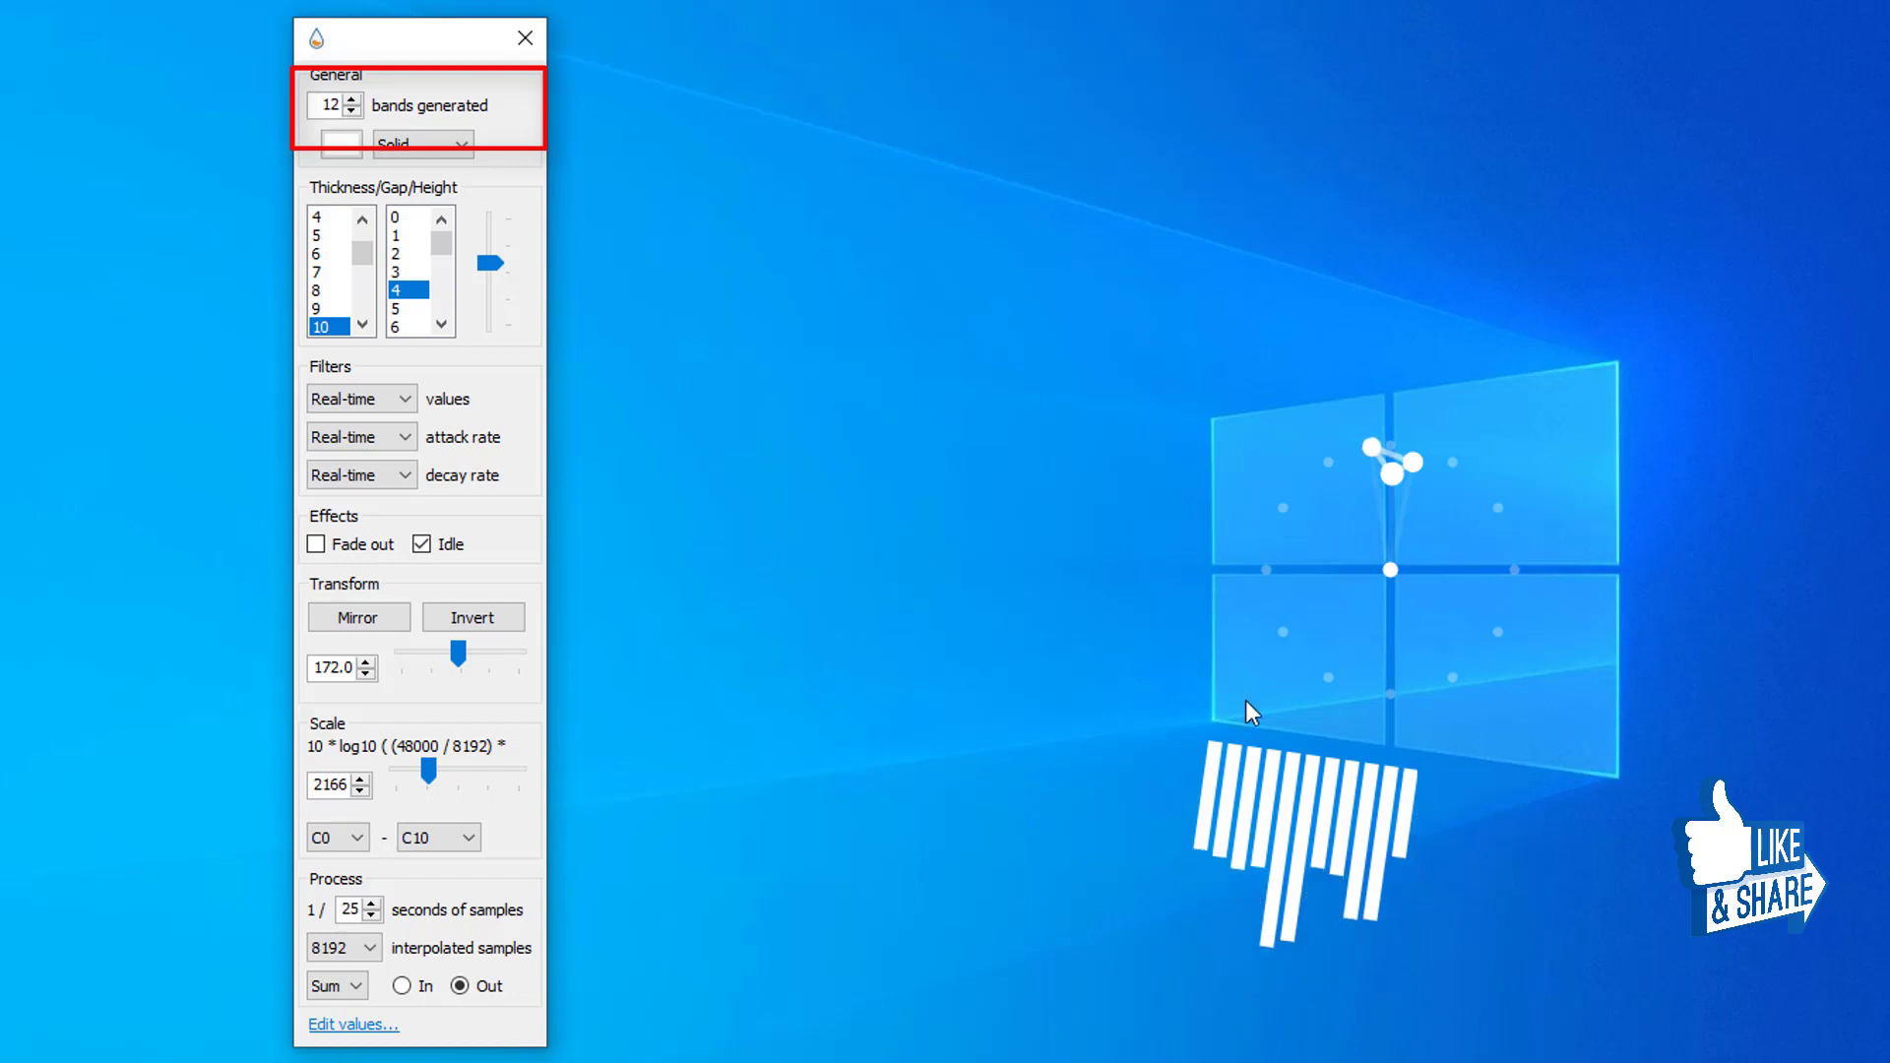
pyautogui.click(1304, 758)
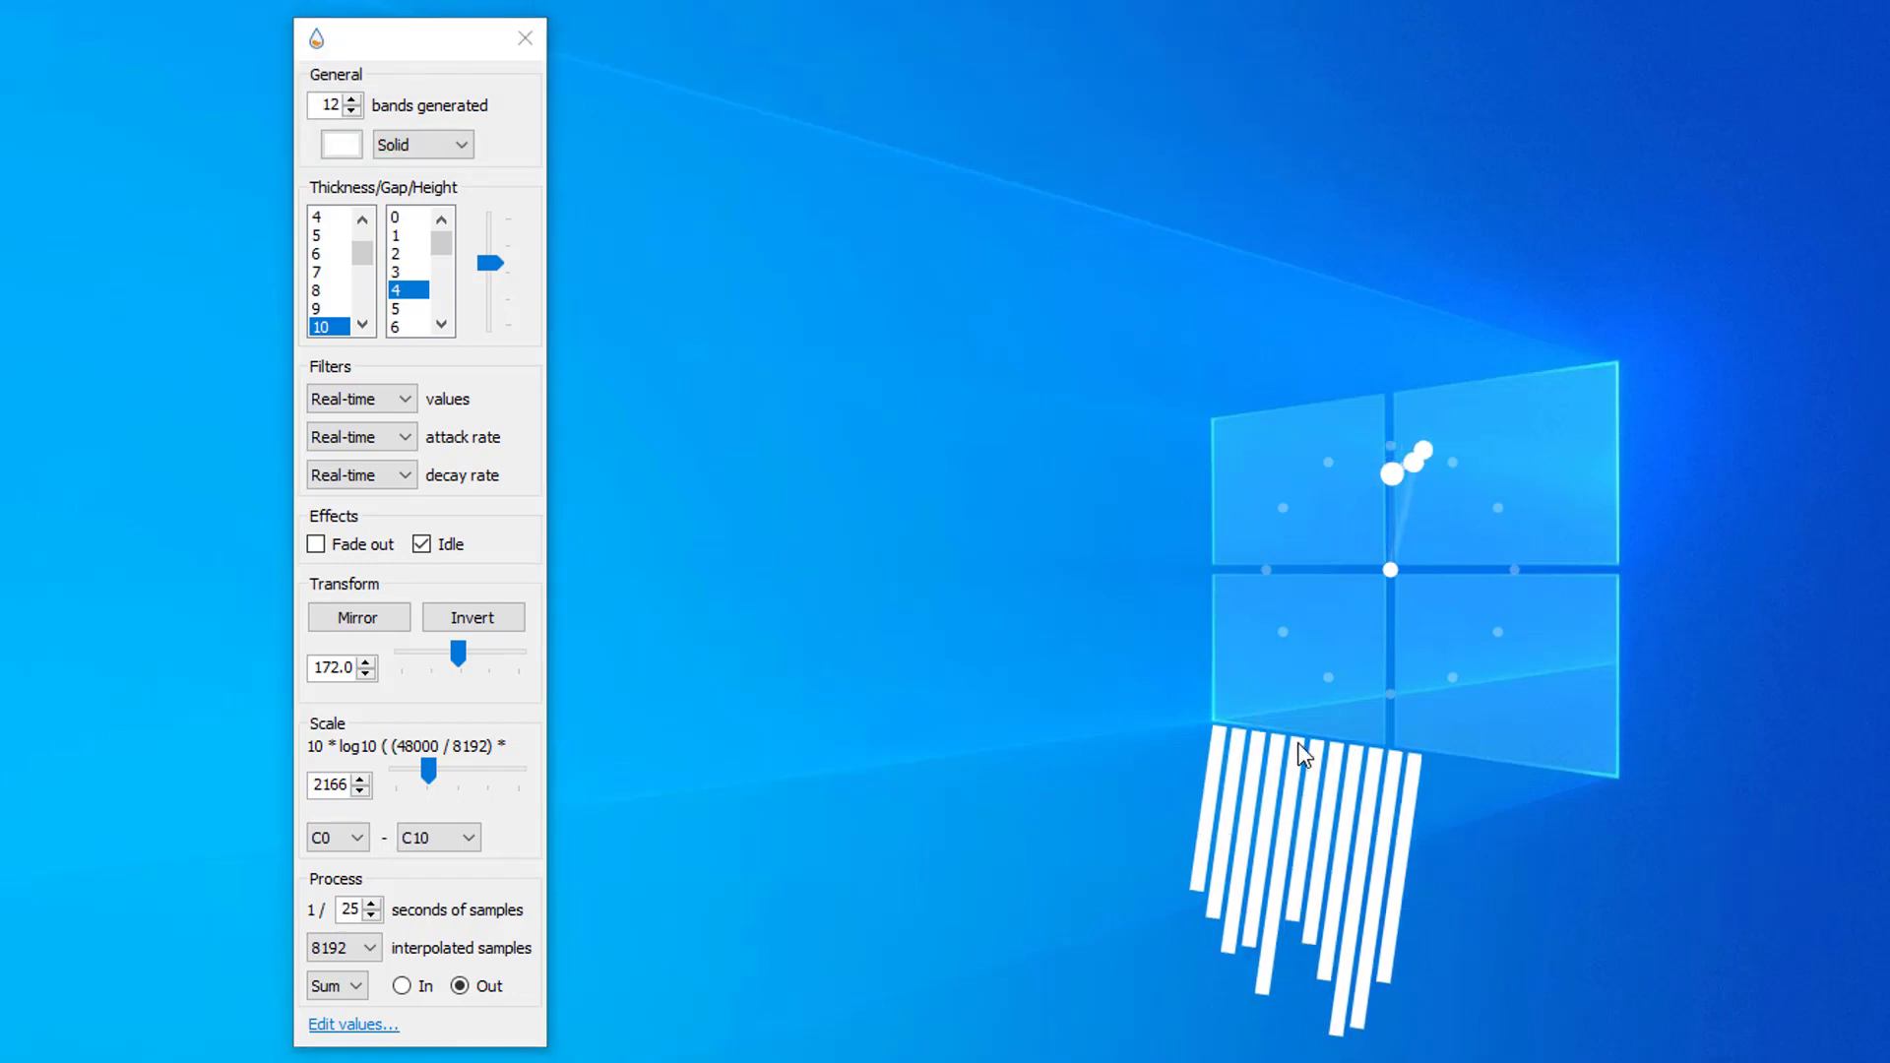
# Step: Set the visualizer to generate 22 bands and close its options window
pyautogui.click(327, 104)
pyautogui.write('2')
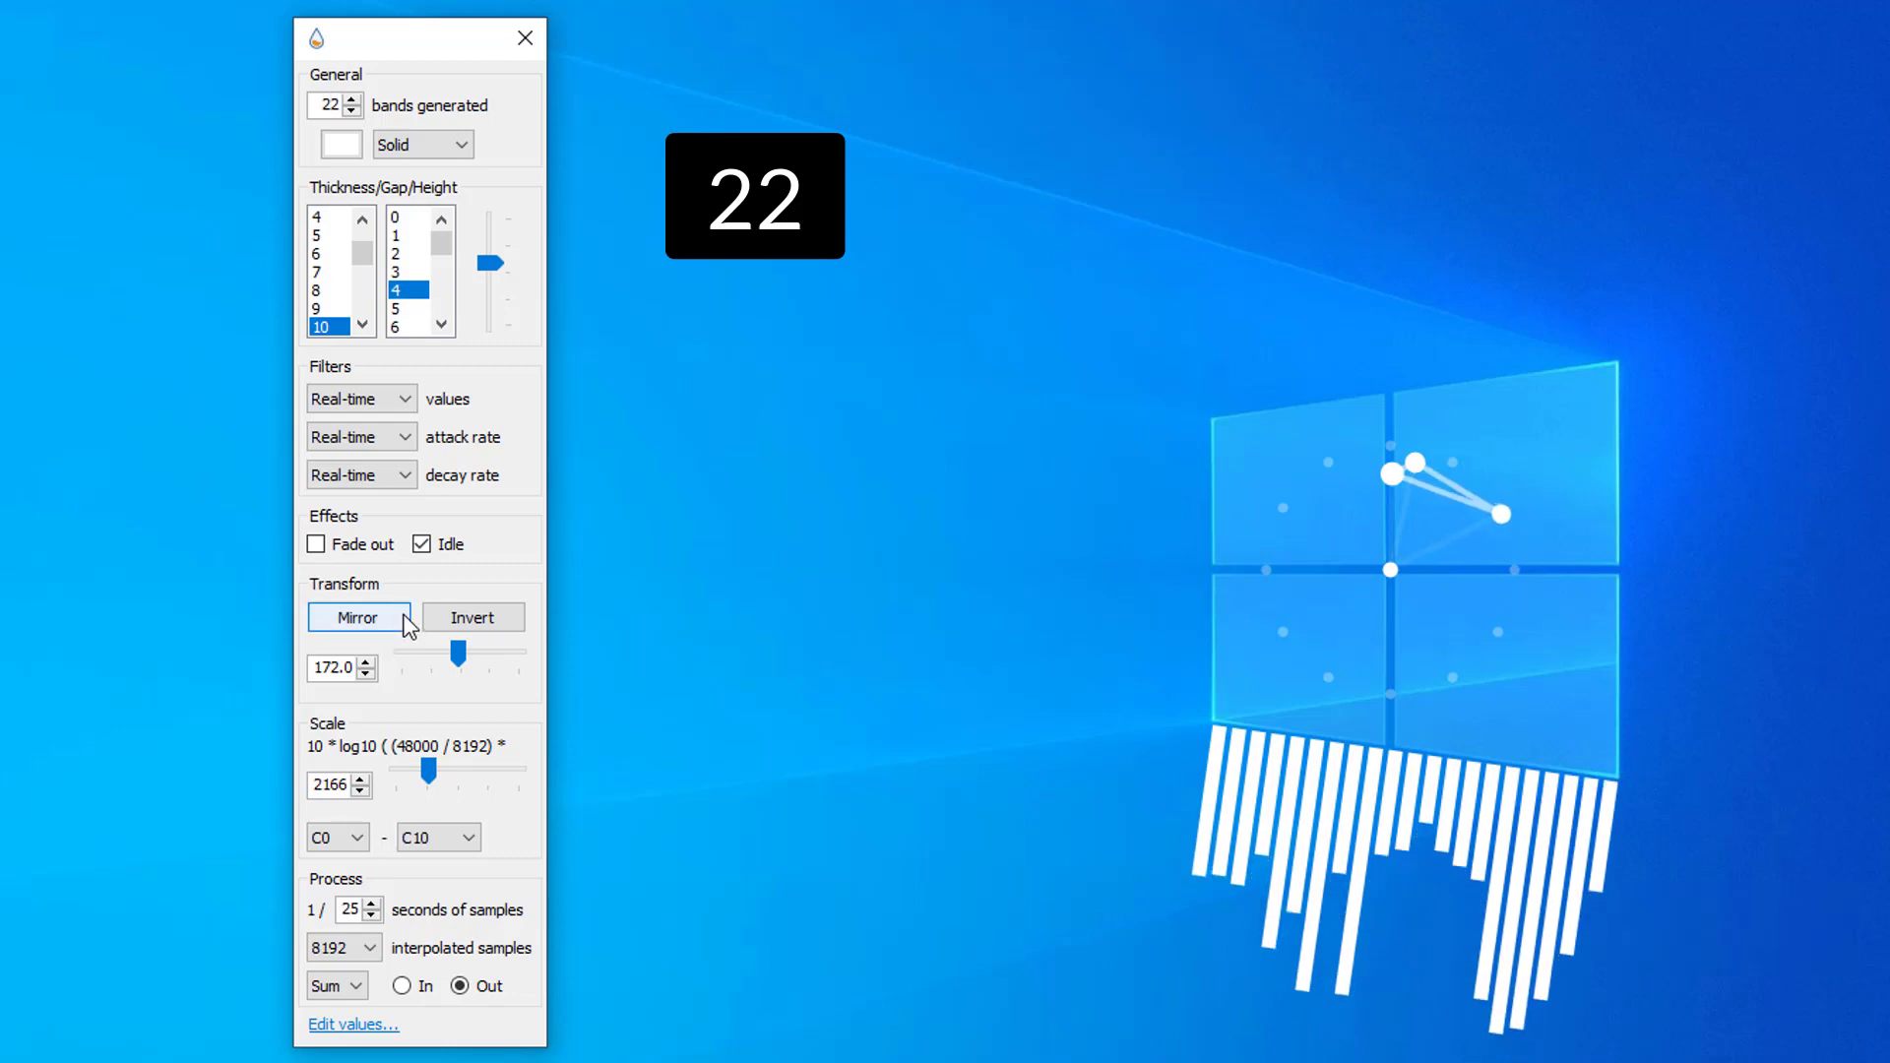
pyautogui.click(526, 45)
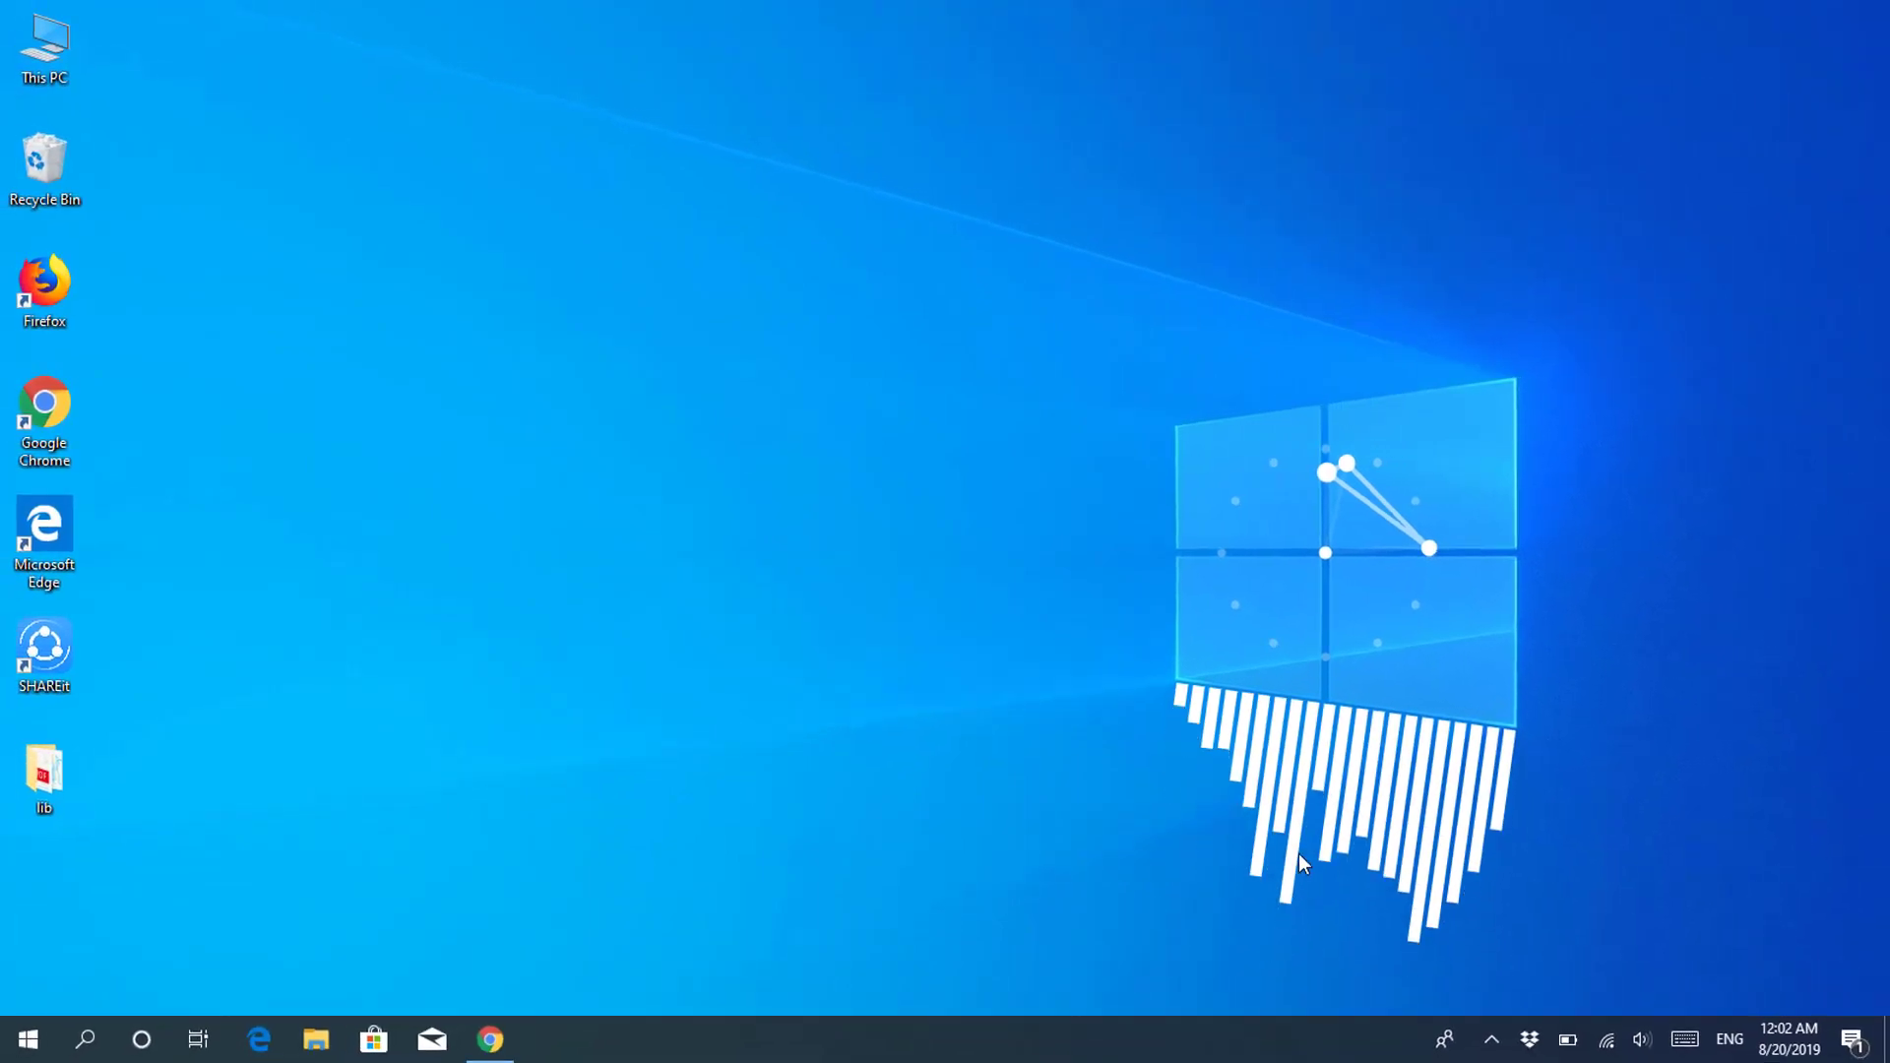
# Step: Set the transparency of the Fountain of Colors skin to 50%
pyautogui.rightClick(1280, 724)
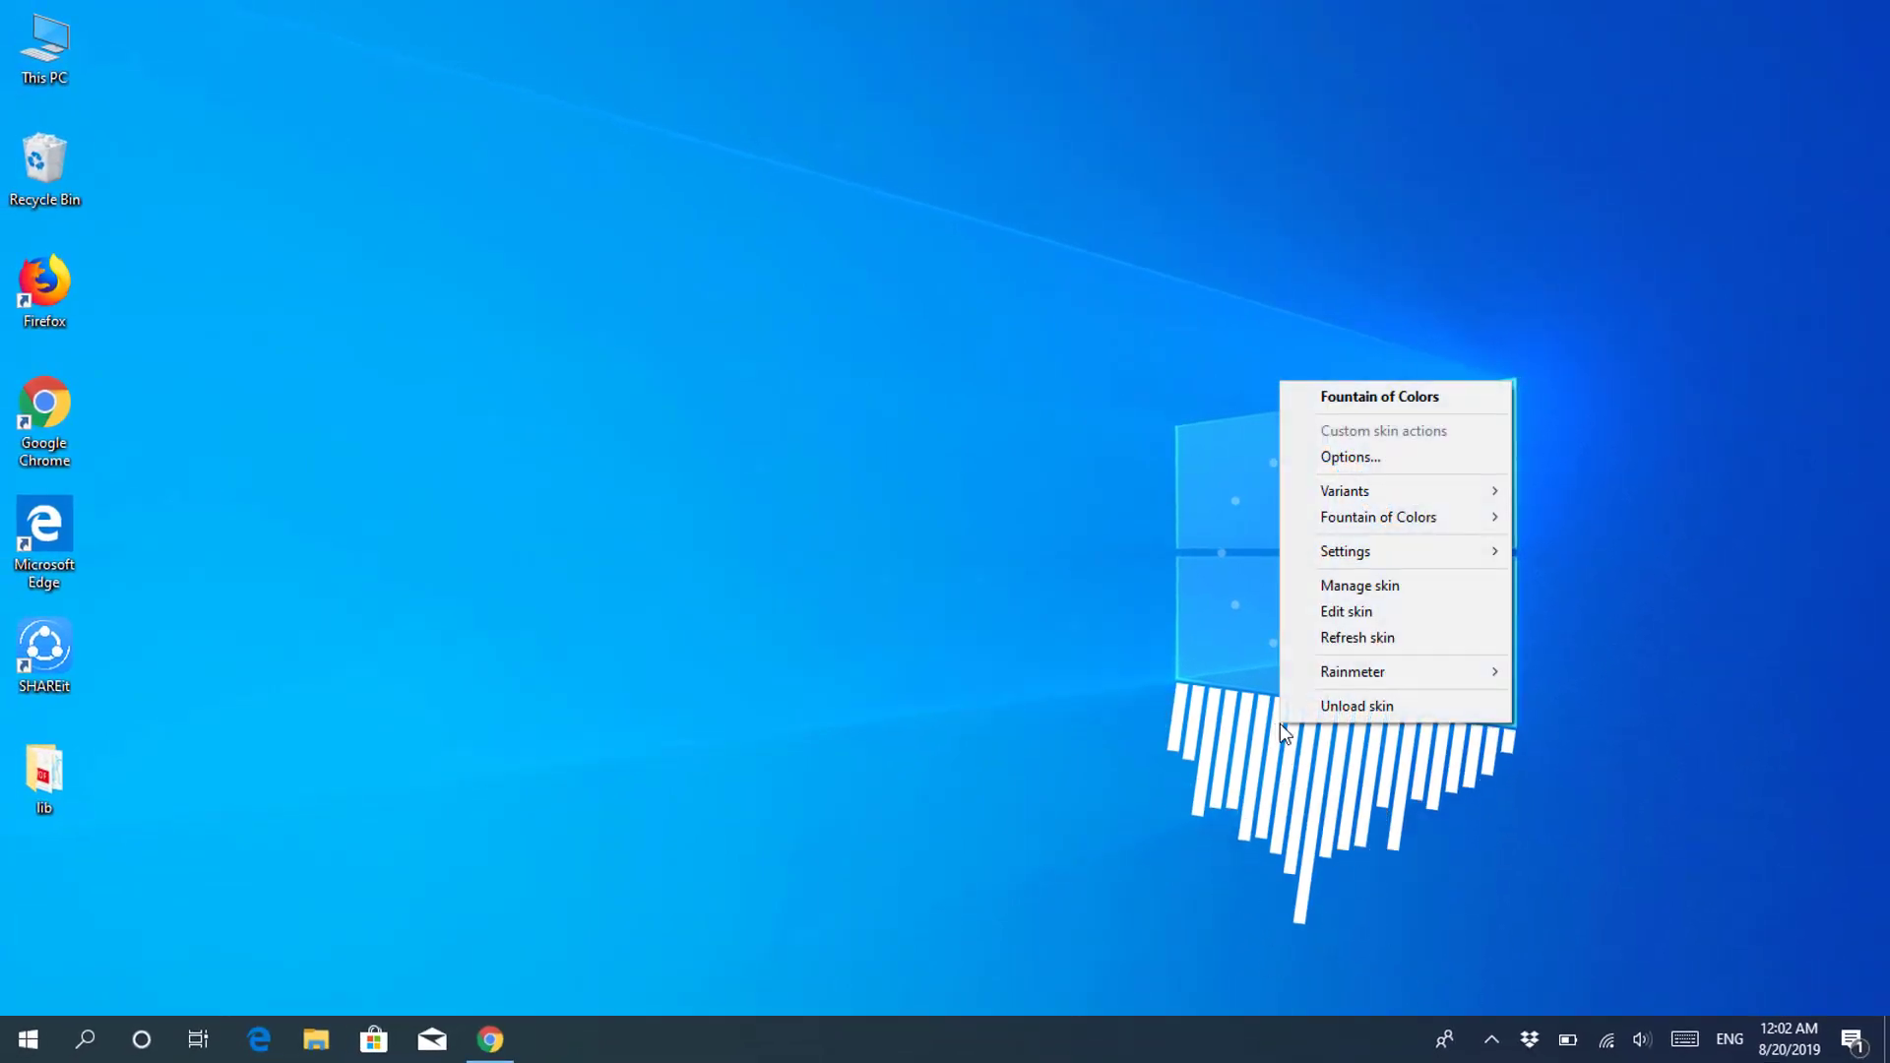
pyautogui.moveTo(1403, 548)
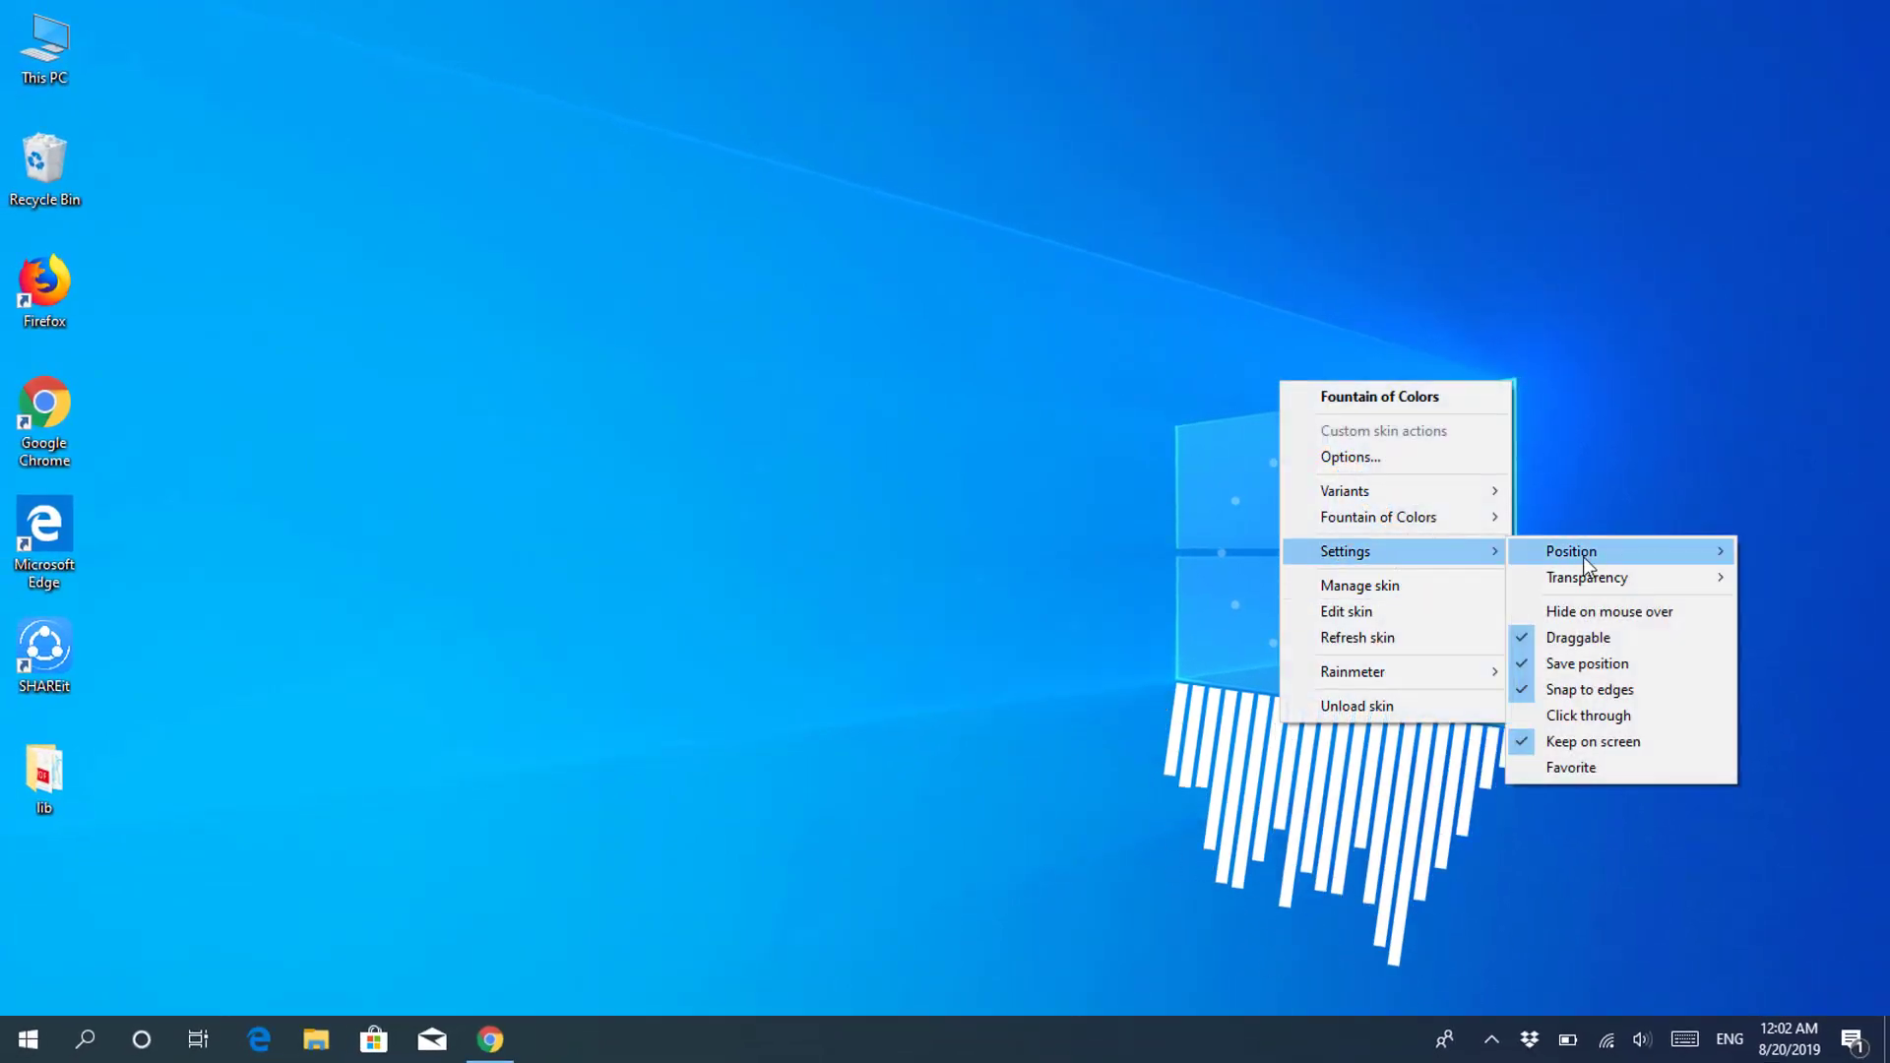
pyautogui.moveTo(1613, 581)
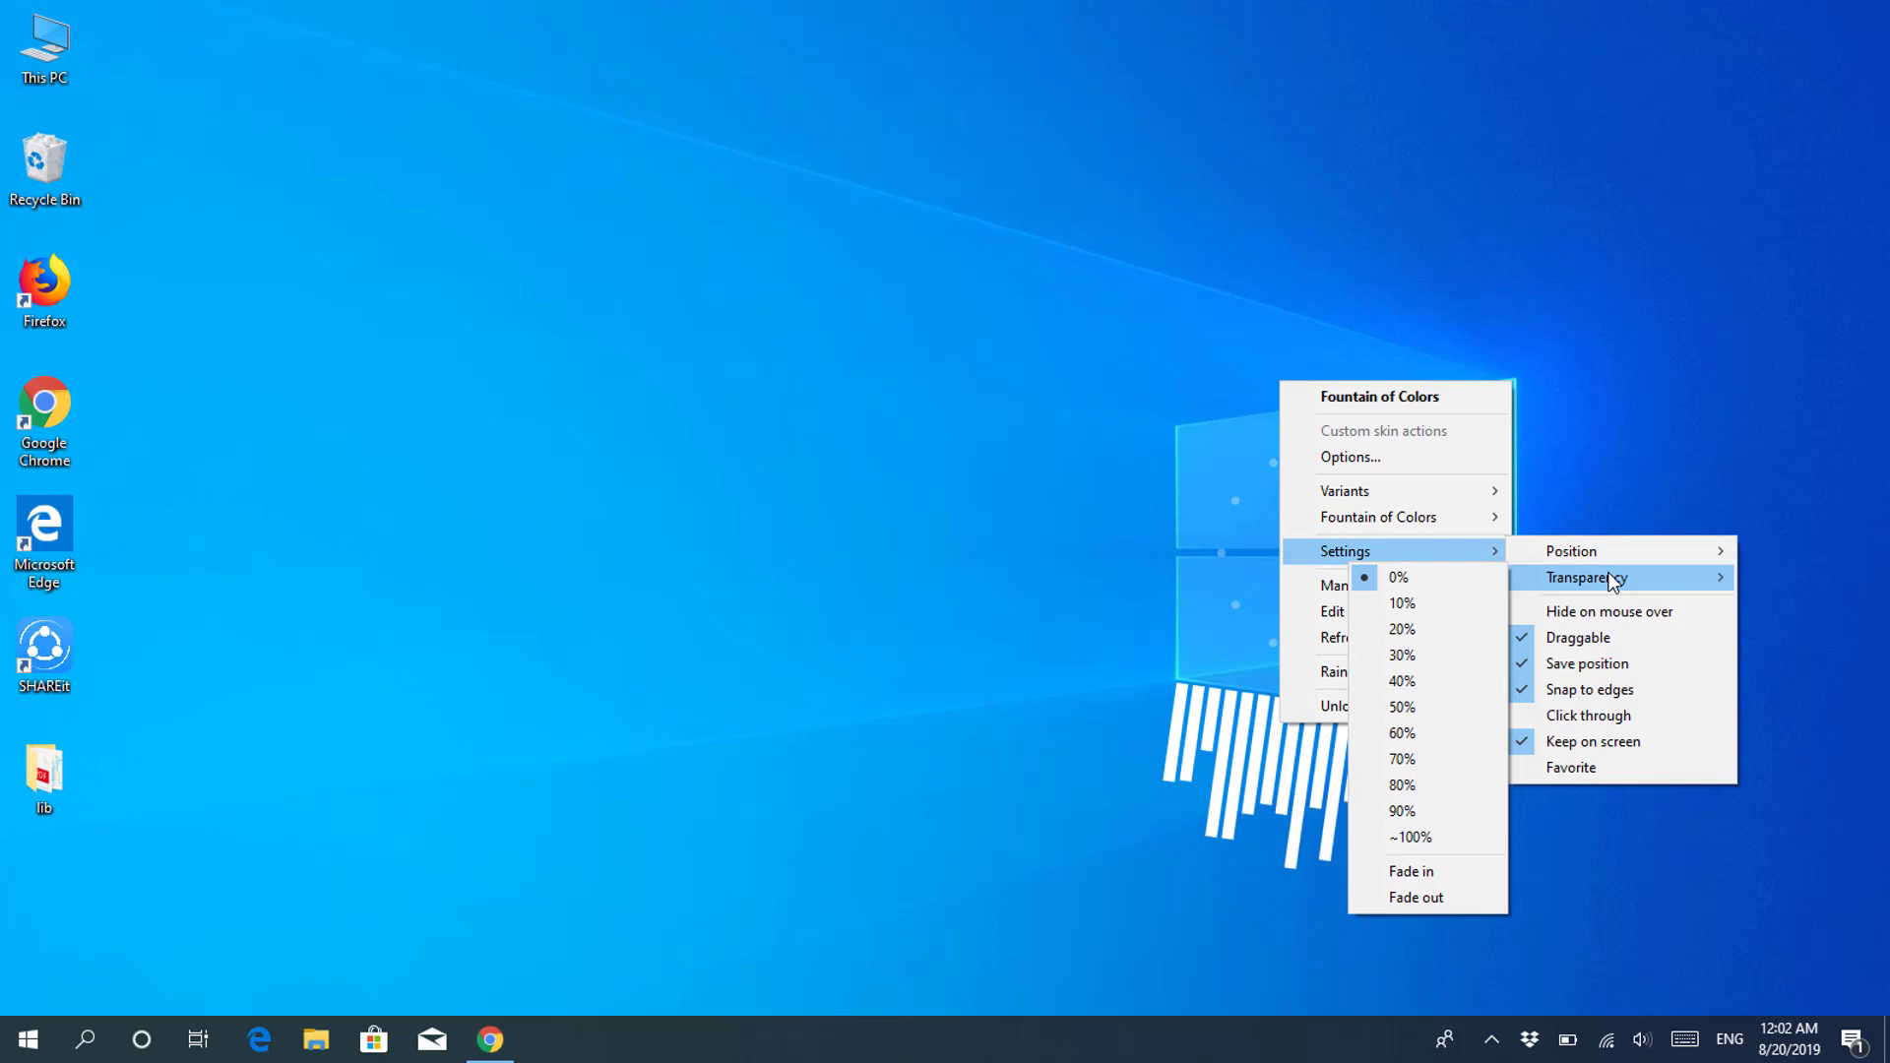
pyautogui.click(1400, 709)
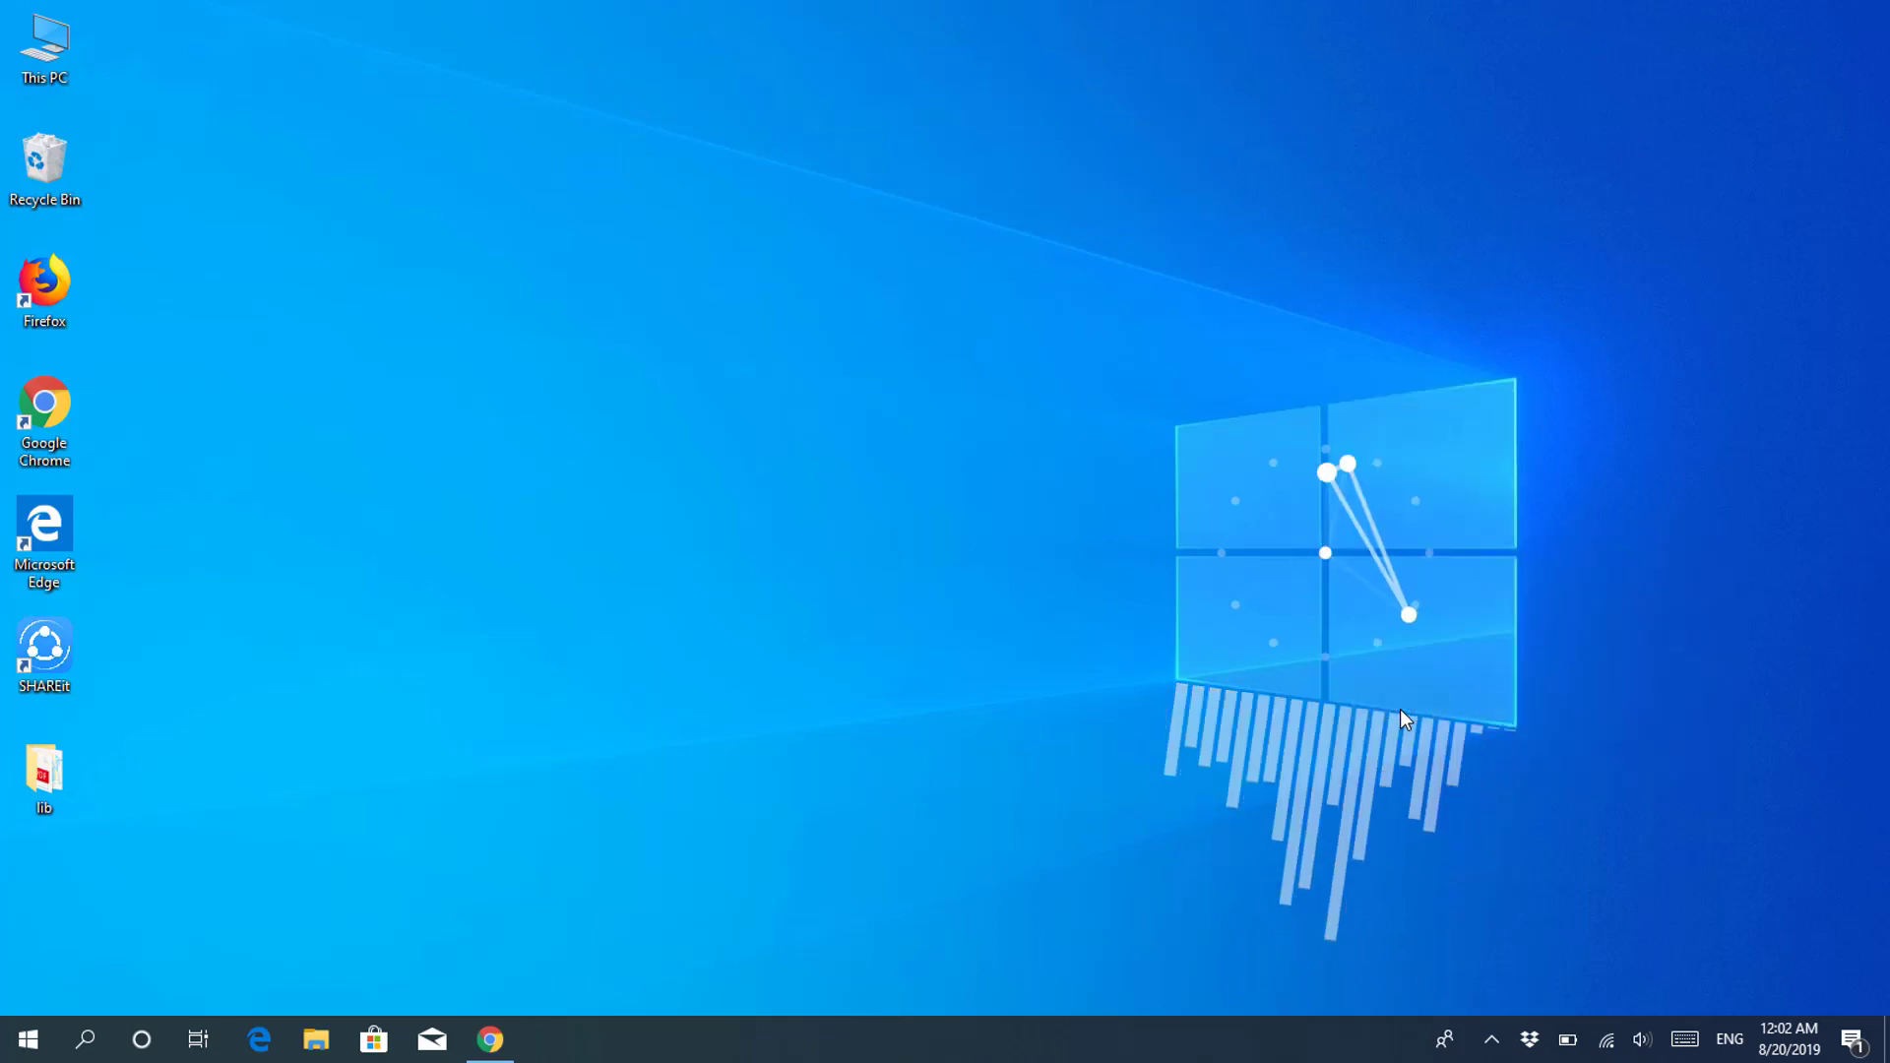
# Step: Turn off the Draggable and Snap to edges settings for the Fountain of Colors skin
pyautogui.rightClick(1342, 727)
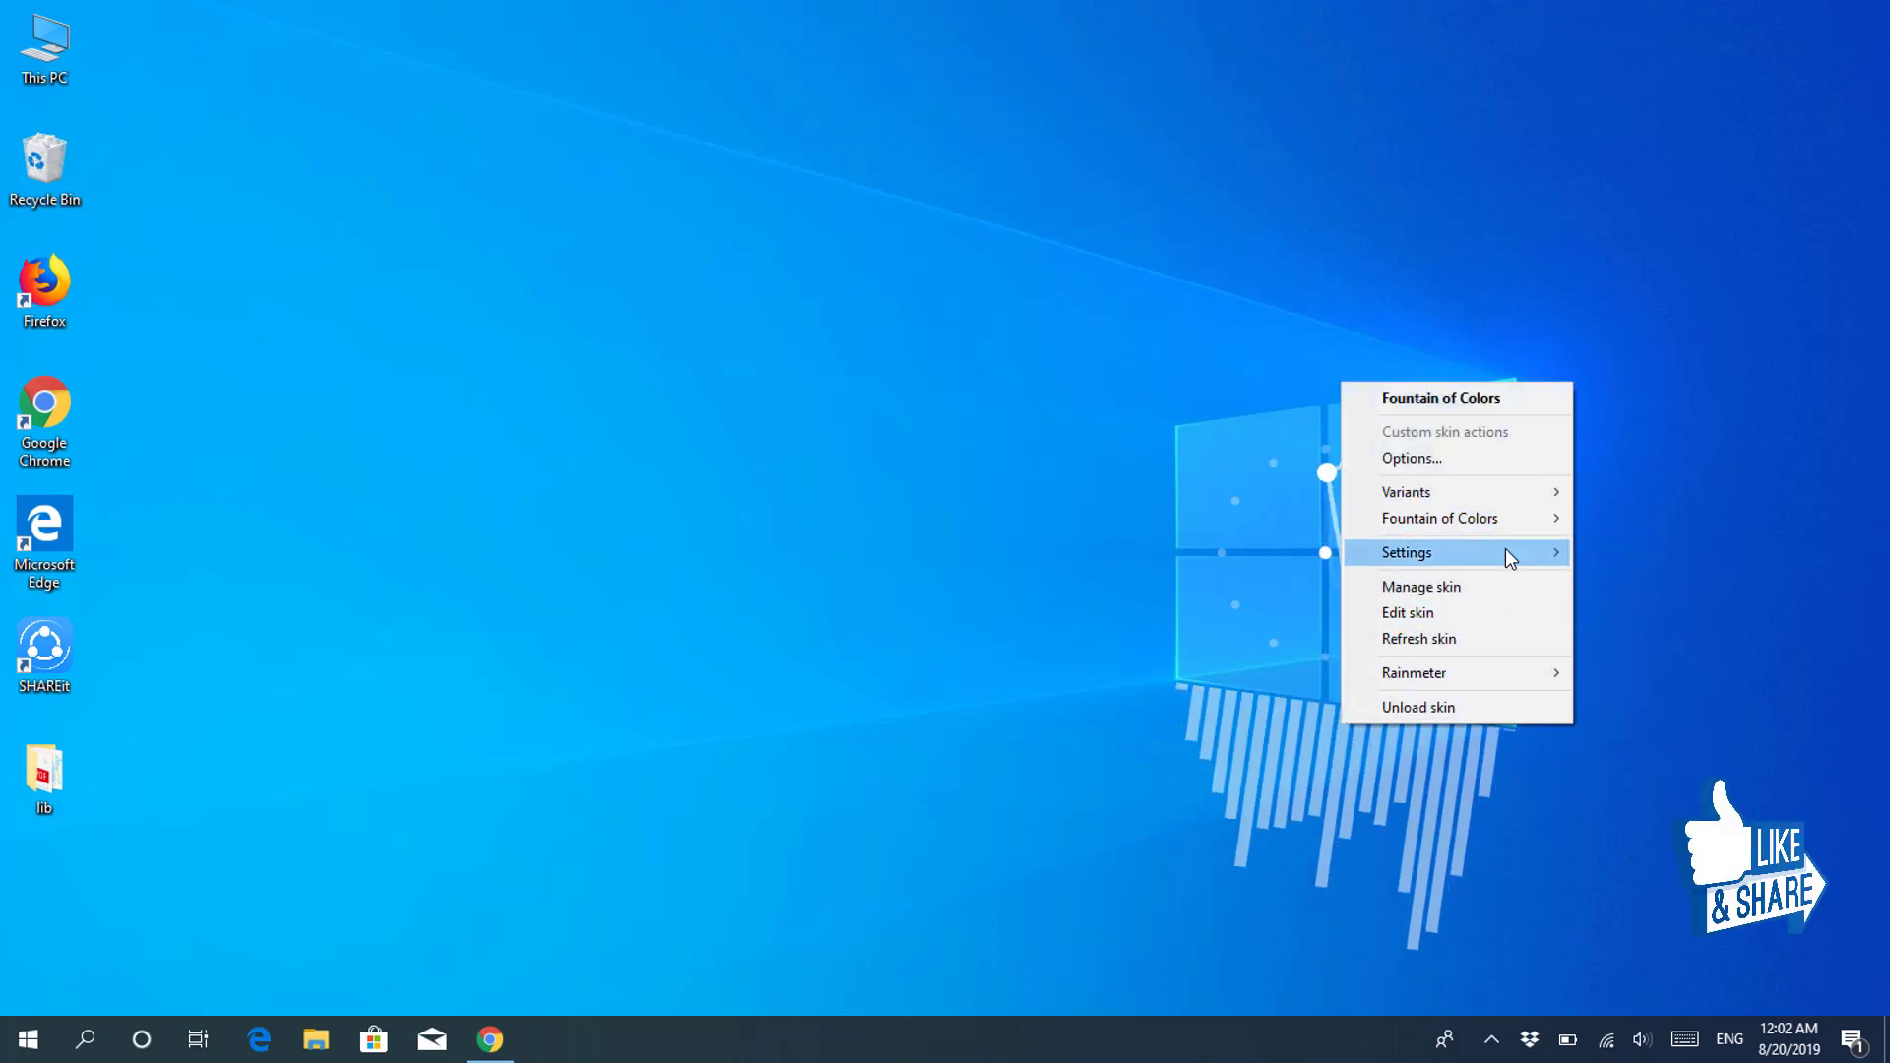
pyautogui.moveTo(1506, 550)
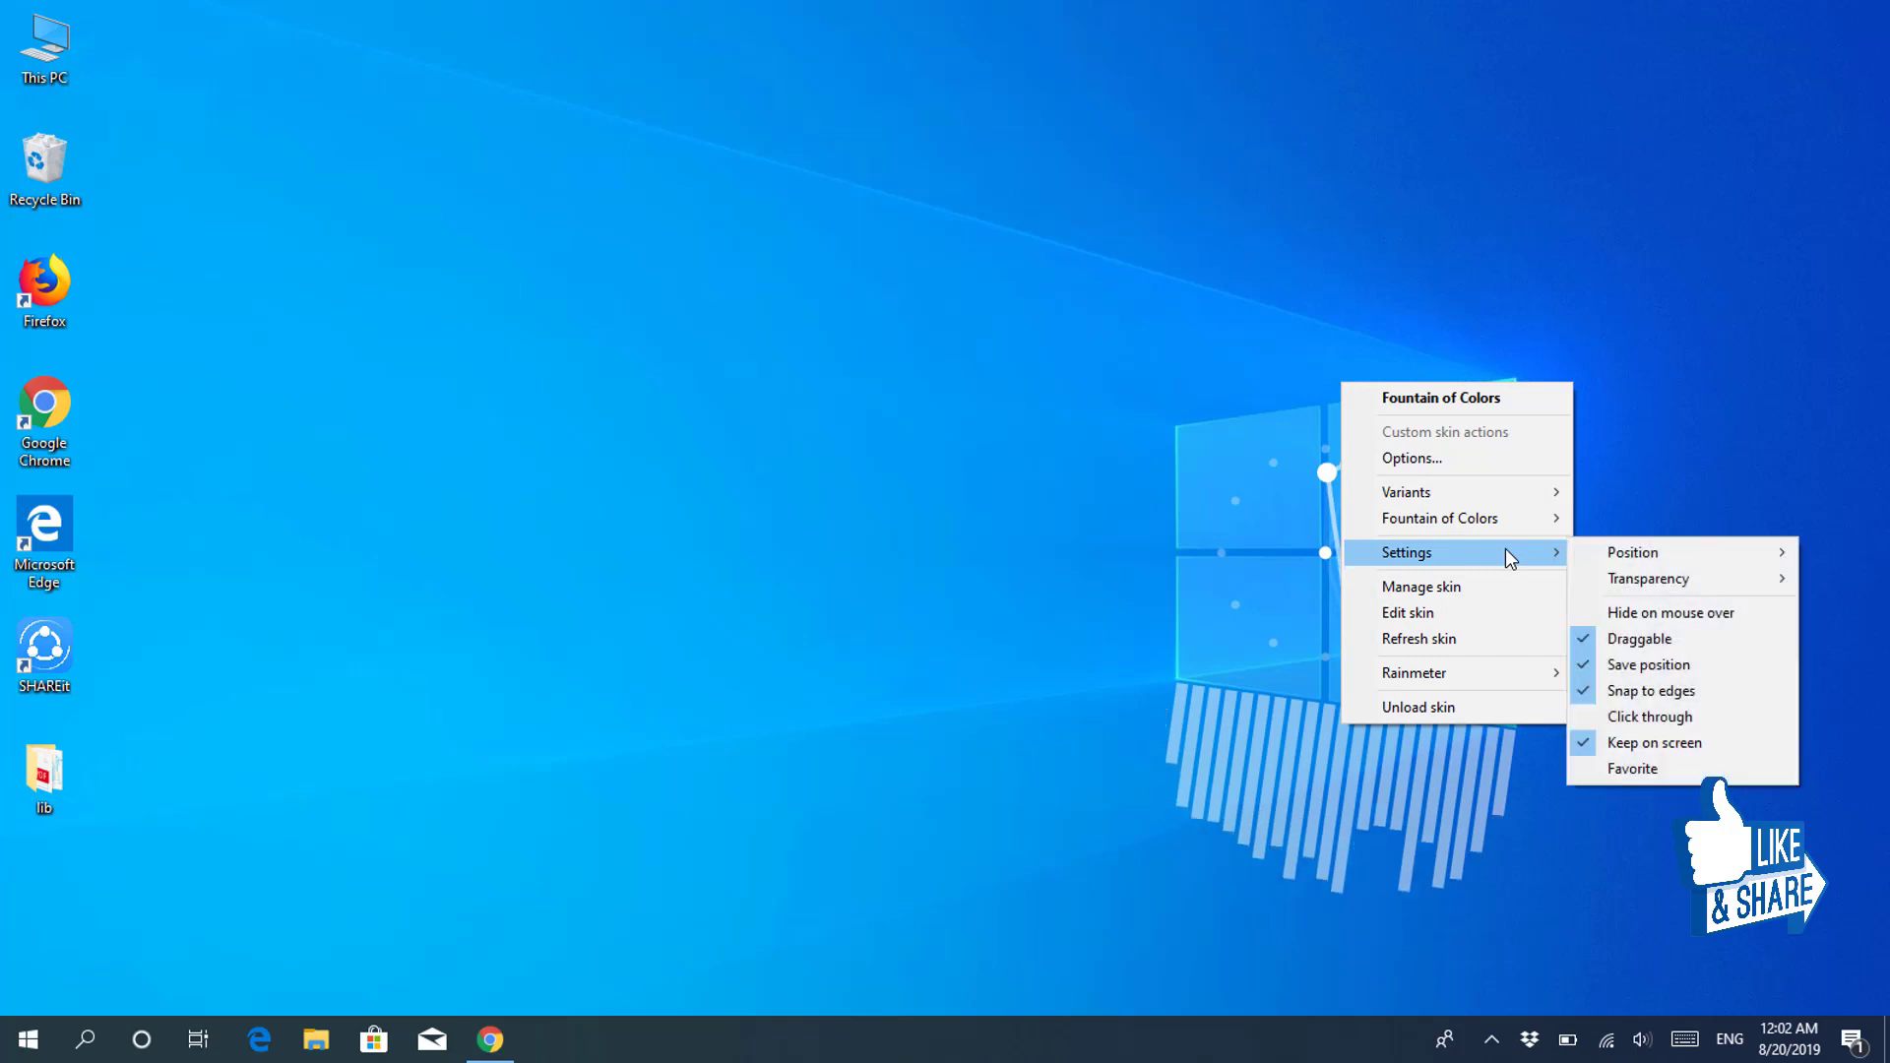
pyautogui.click(1630, 639)
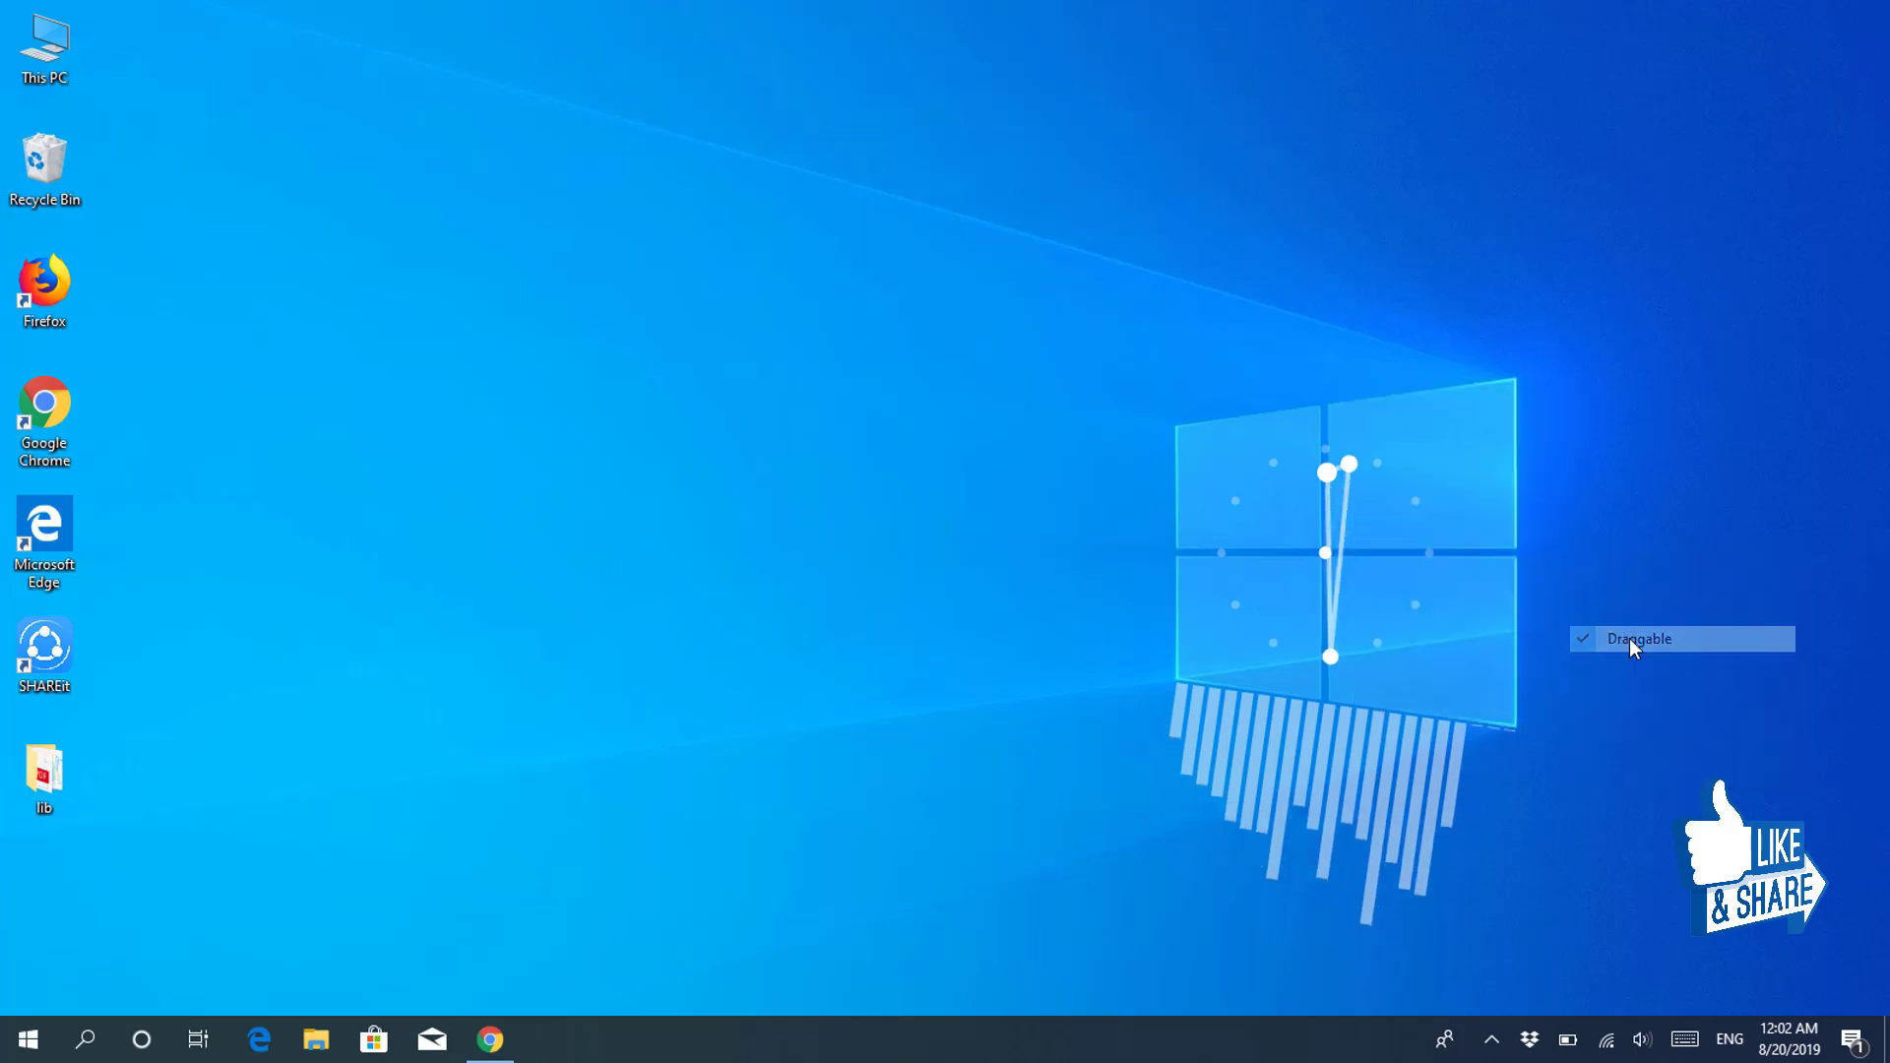
pyautogui.rightClick(1329, 719)
pyautogui.moveTo(1496, 543)
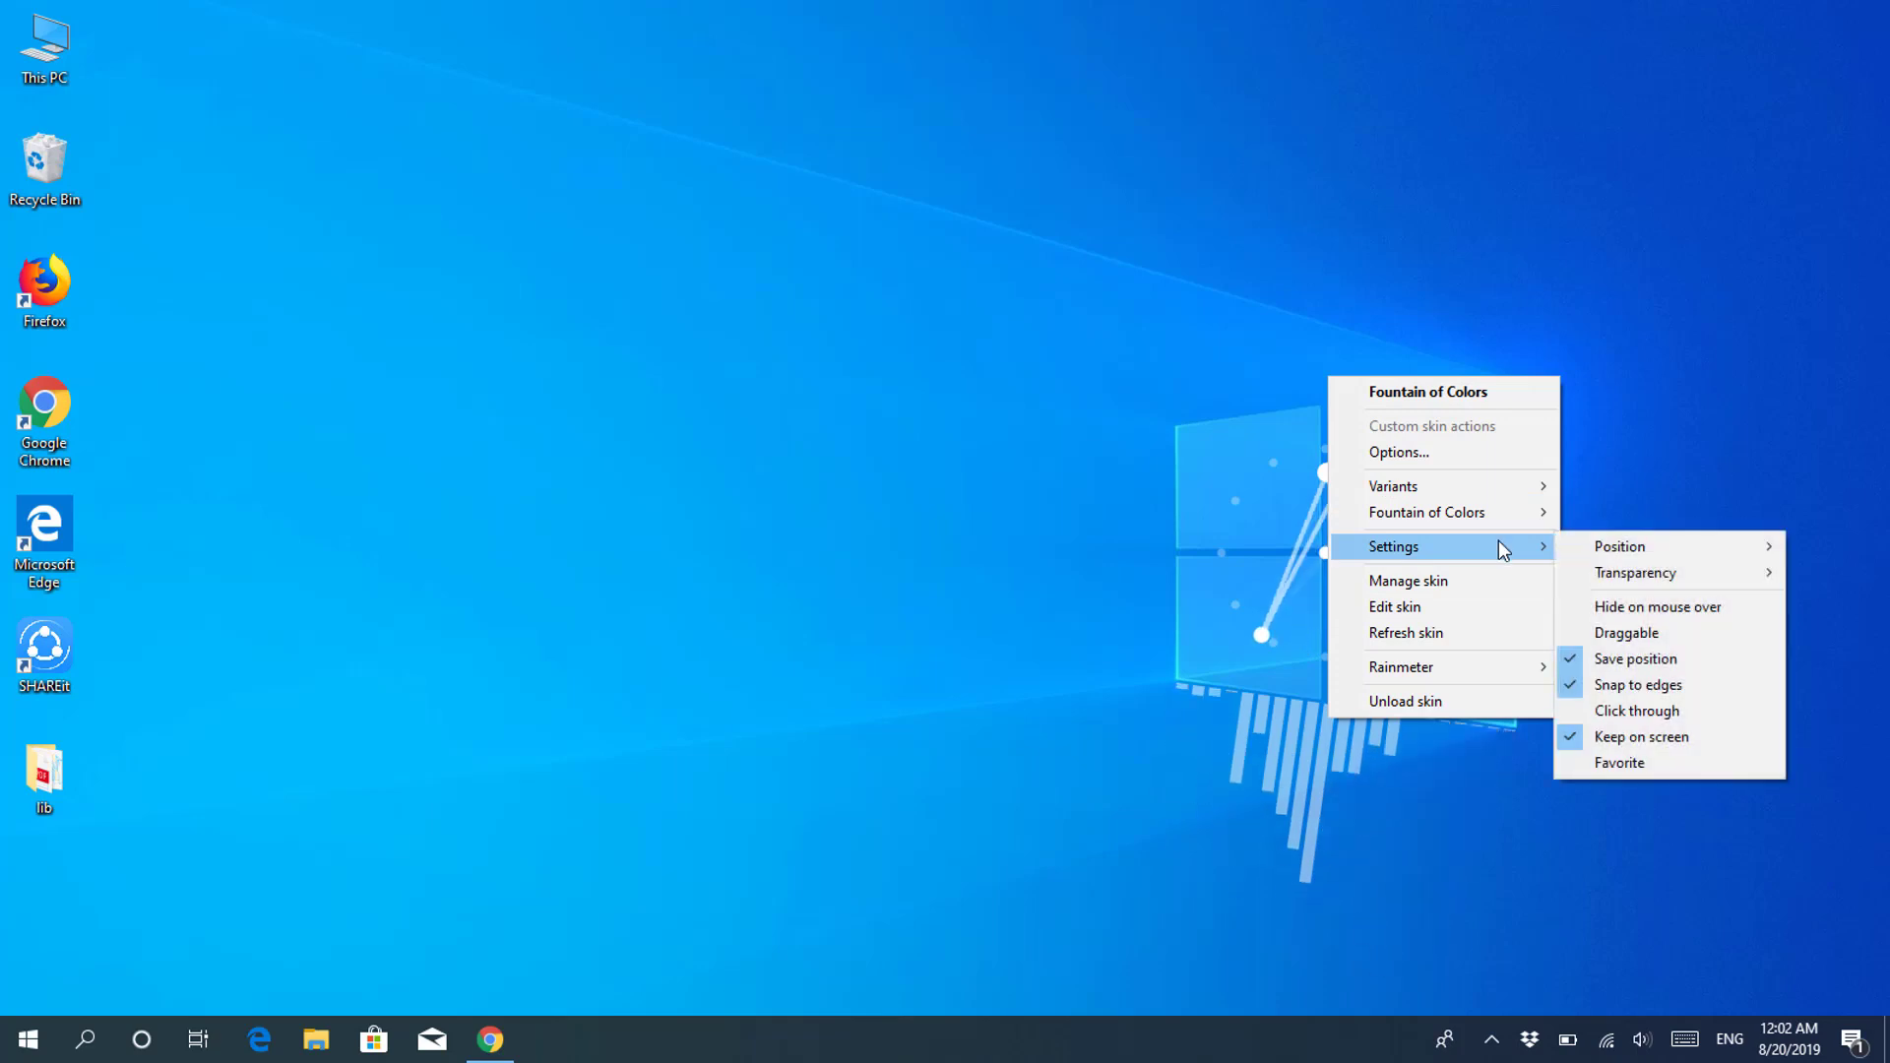
pyautogui.click(1657, 687)
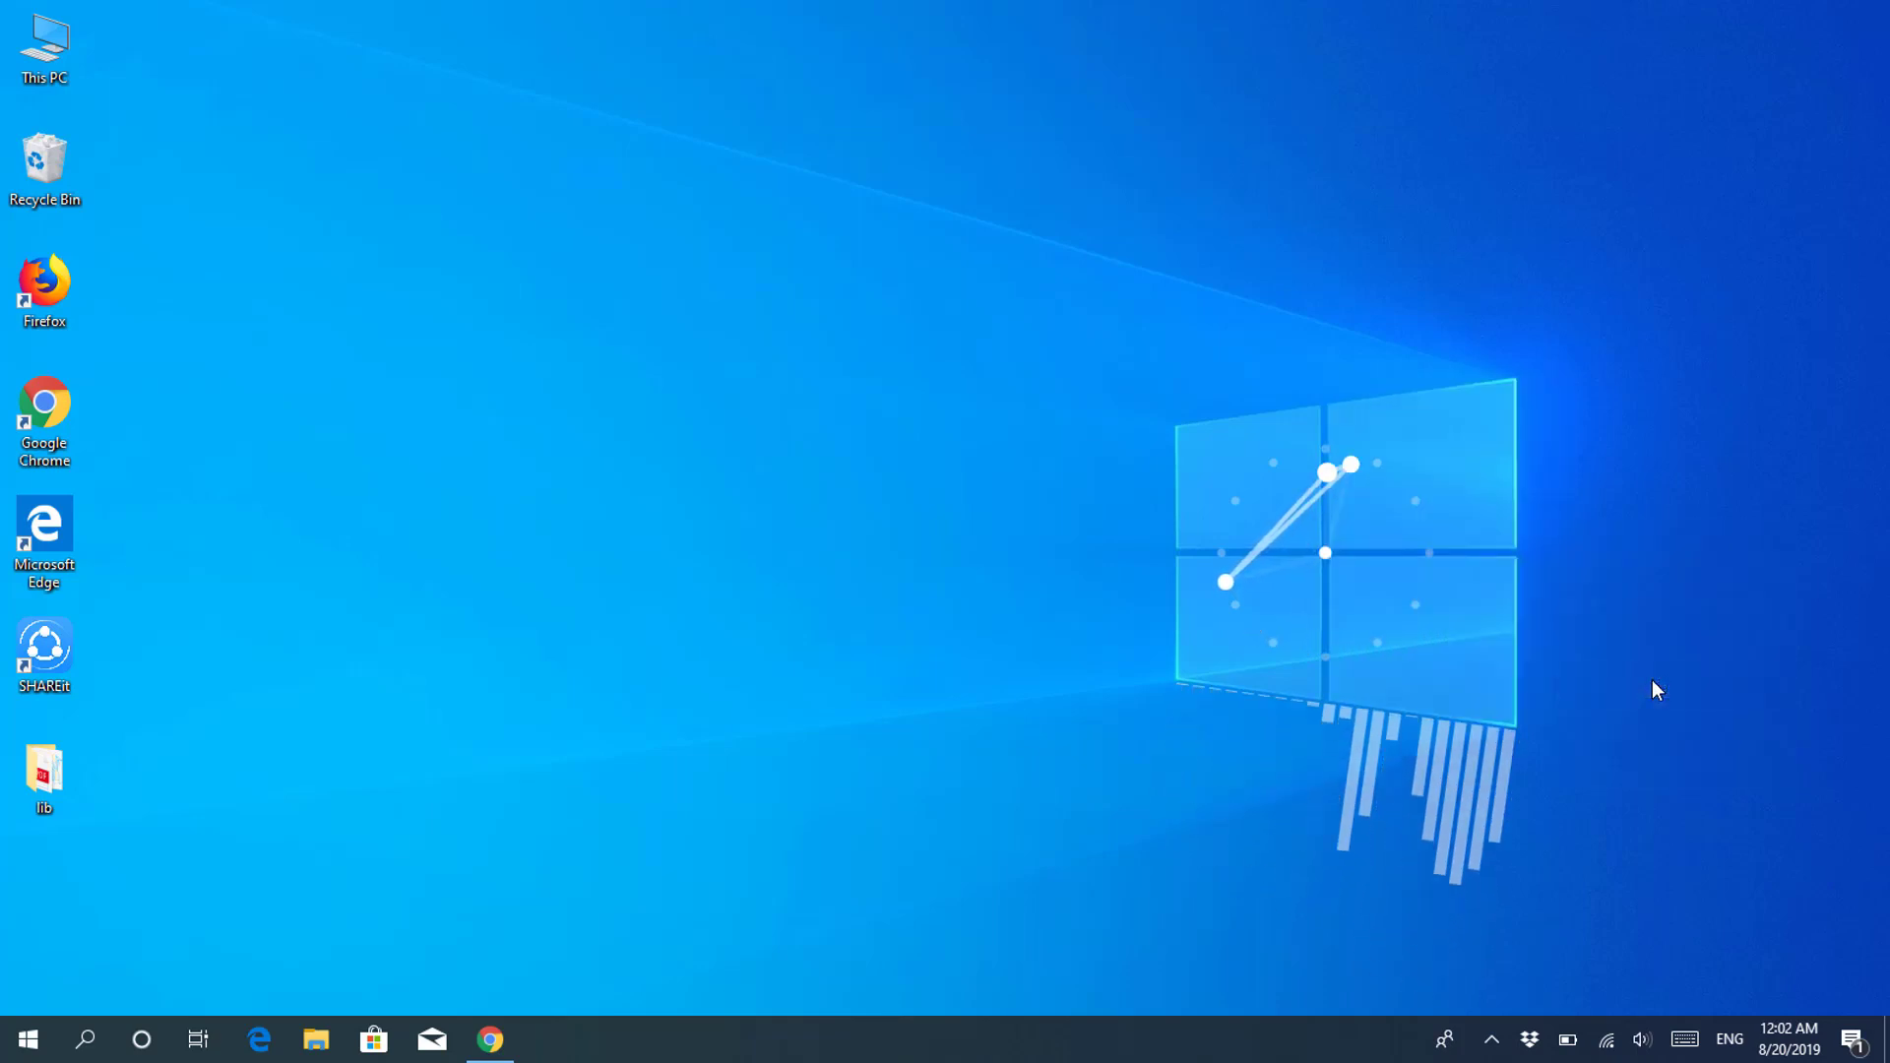
# Step: Turn off the Draggable setting for the Clockstellation clock skin
pyautogui.rightClick(1326, 552)
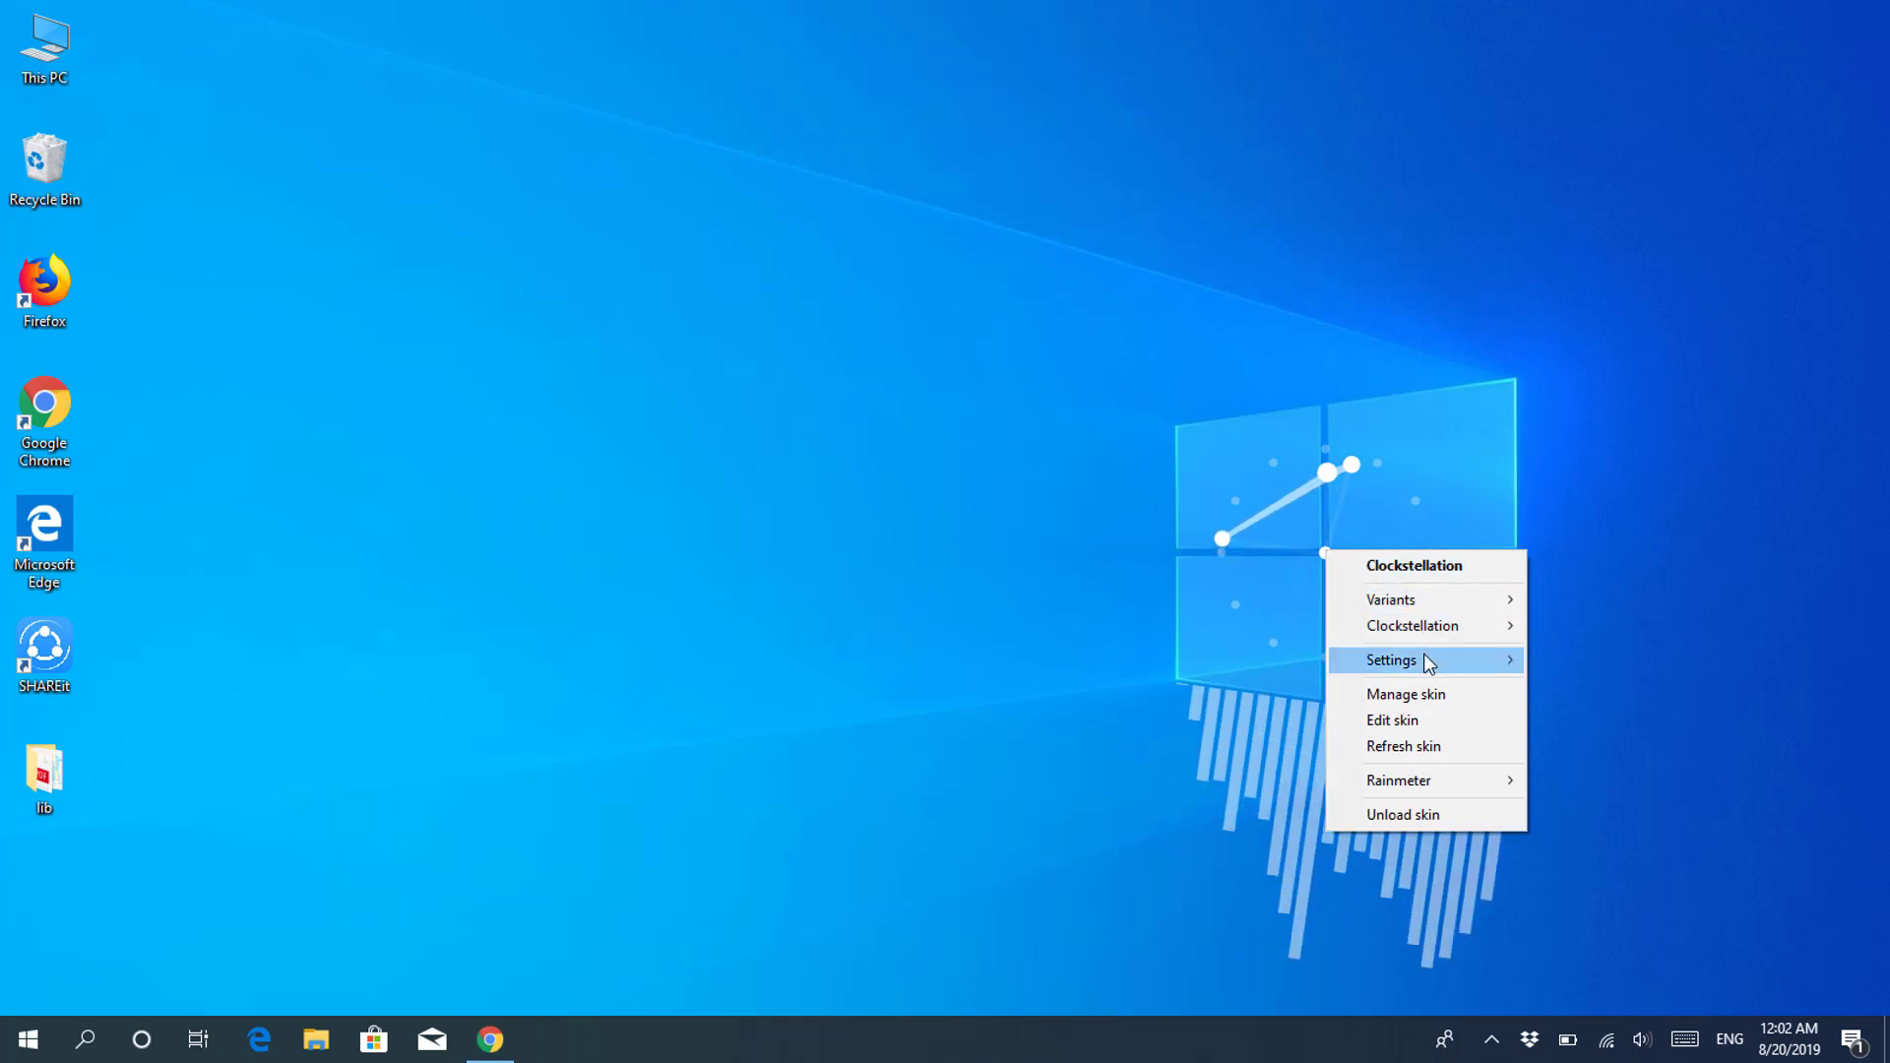
pyautogui.moveTo(1425, 657)
pyautogui.click(1595, 747)
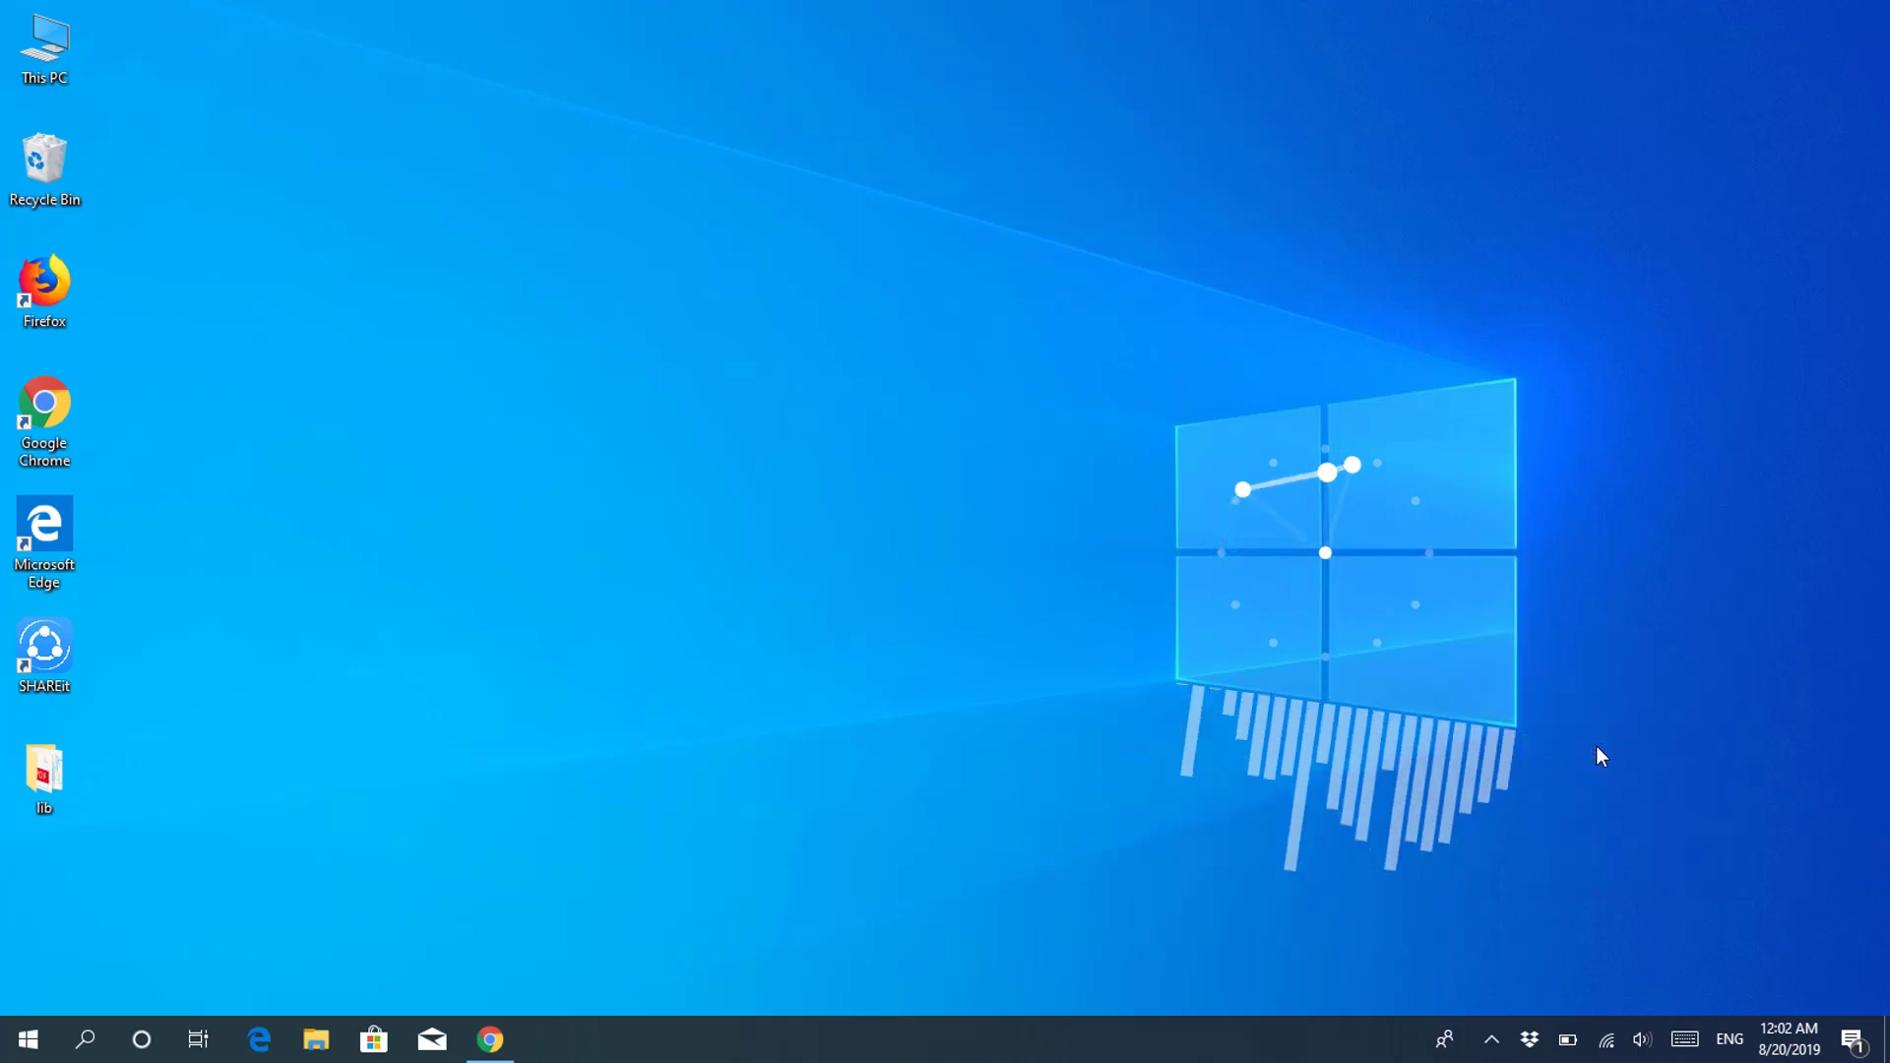
# Step: Add a new taskbar toolbar based on a new folder named "my taskbar" created in Documents
pyautogui.rightClick(760, 1048)
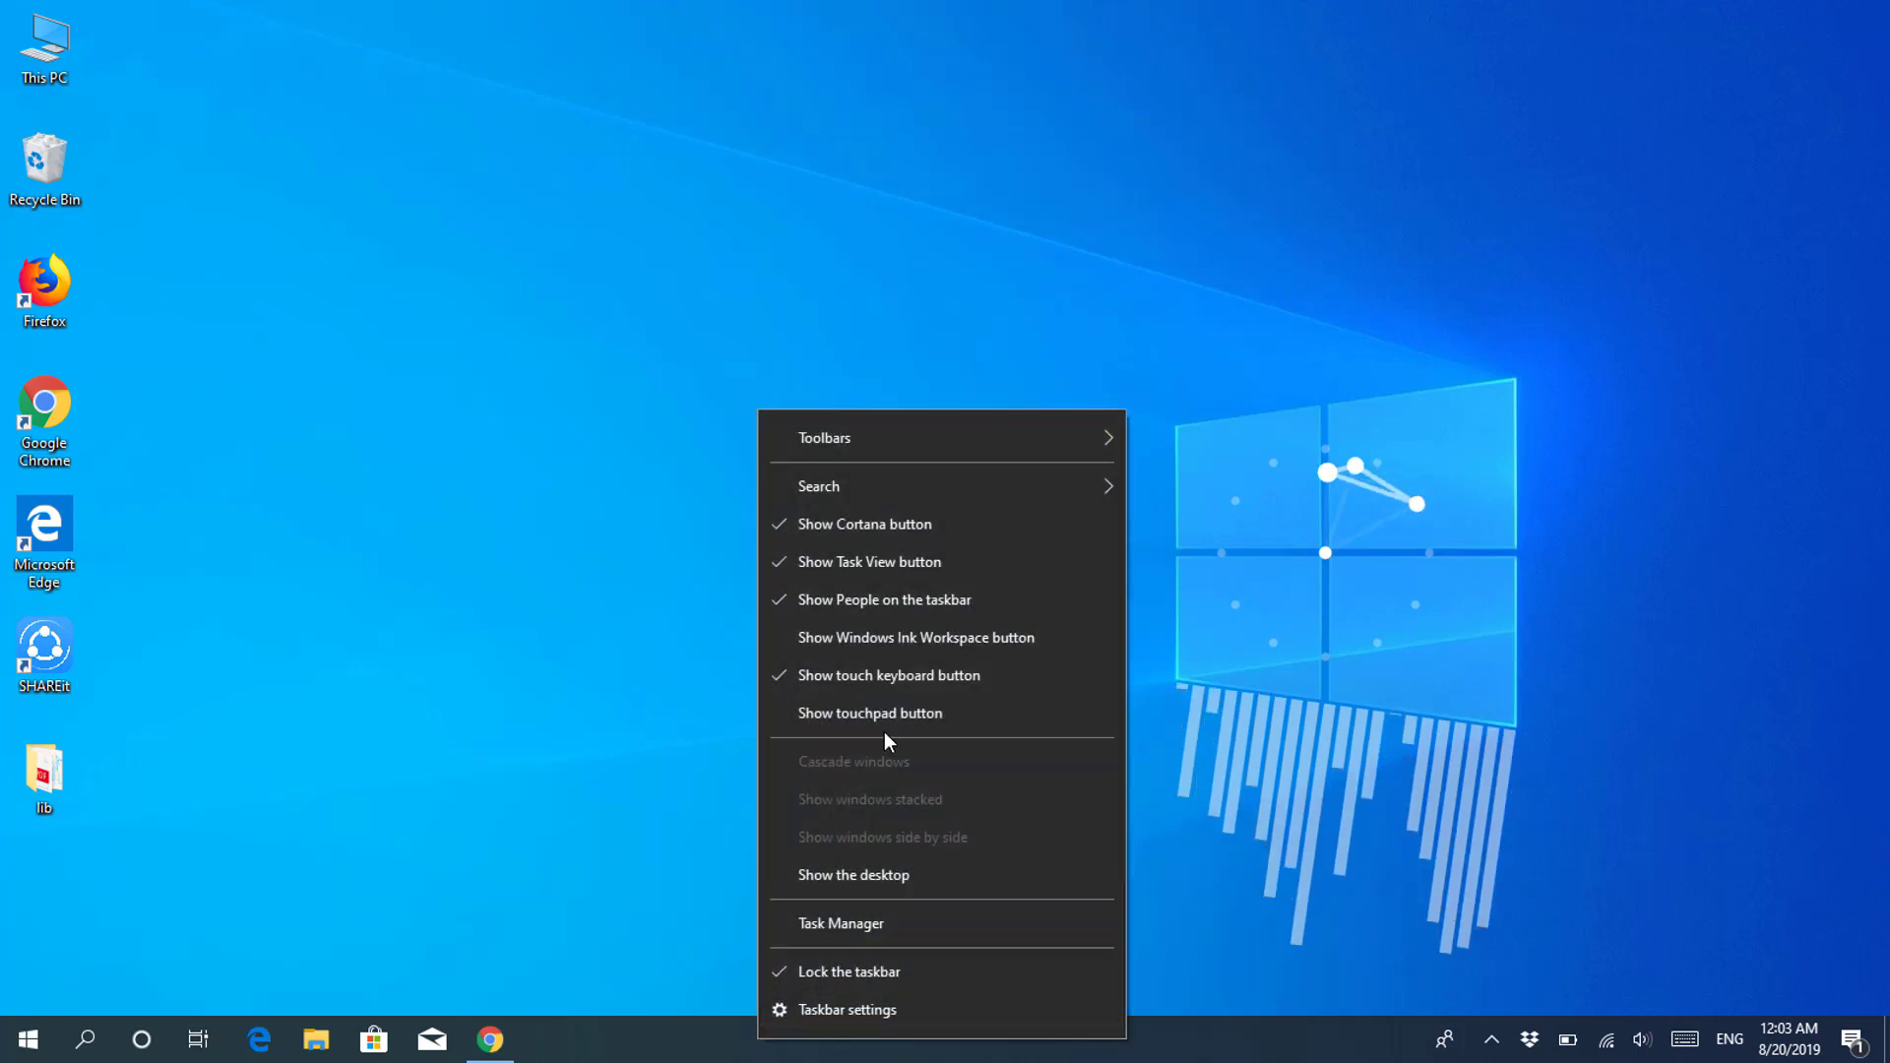
pyautogui.moveTo(899, 449)
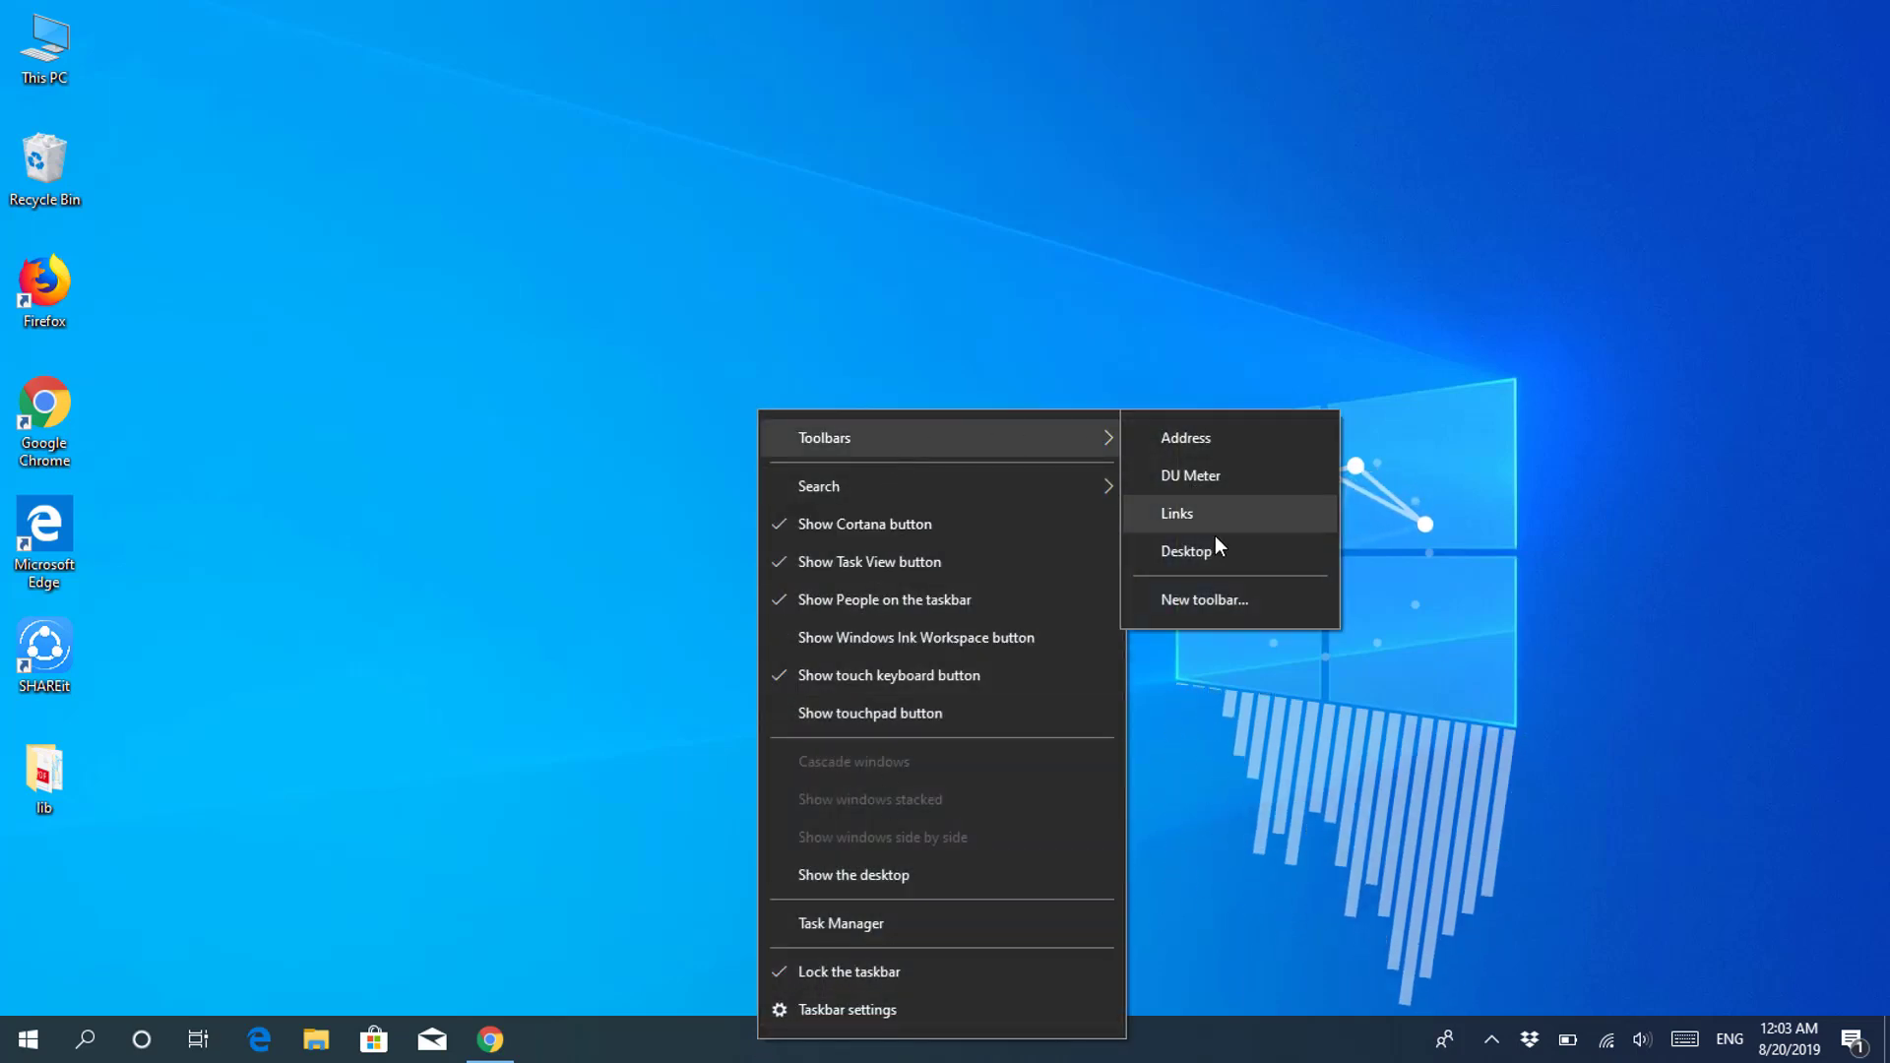
pyautogui.click(1208, 602)
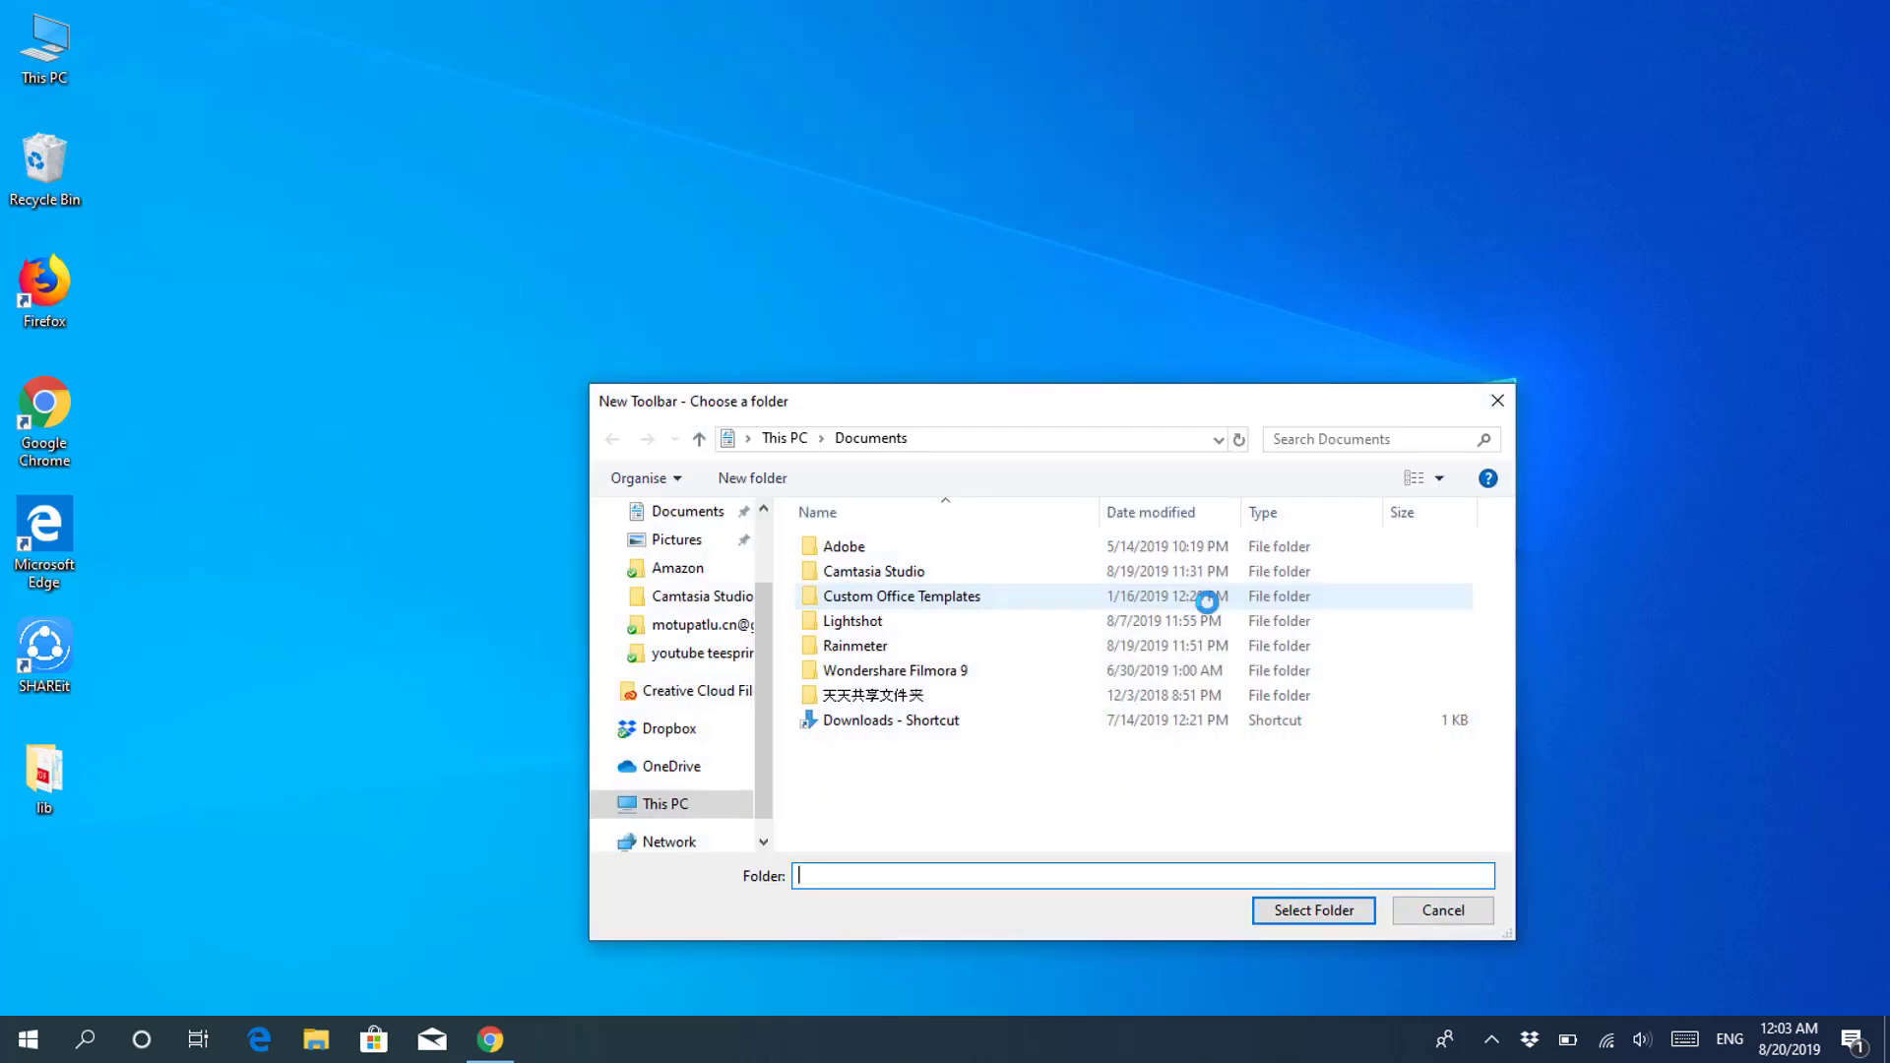
pyautogui.click(764, 482)
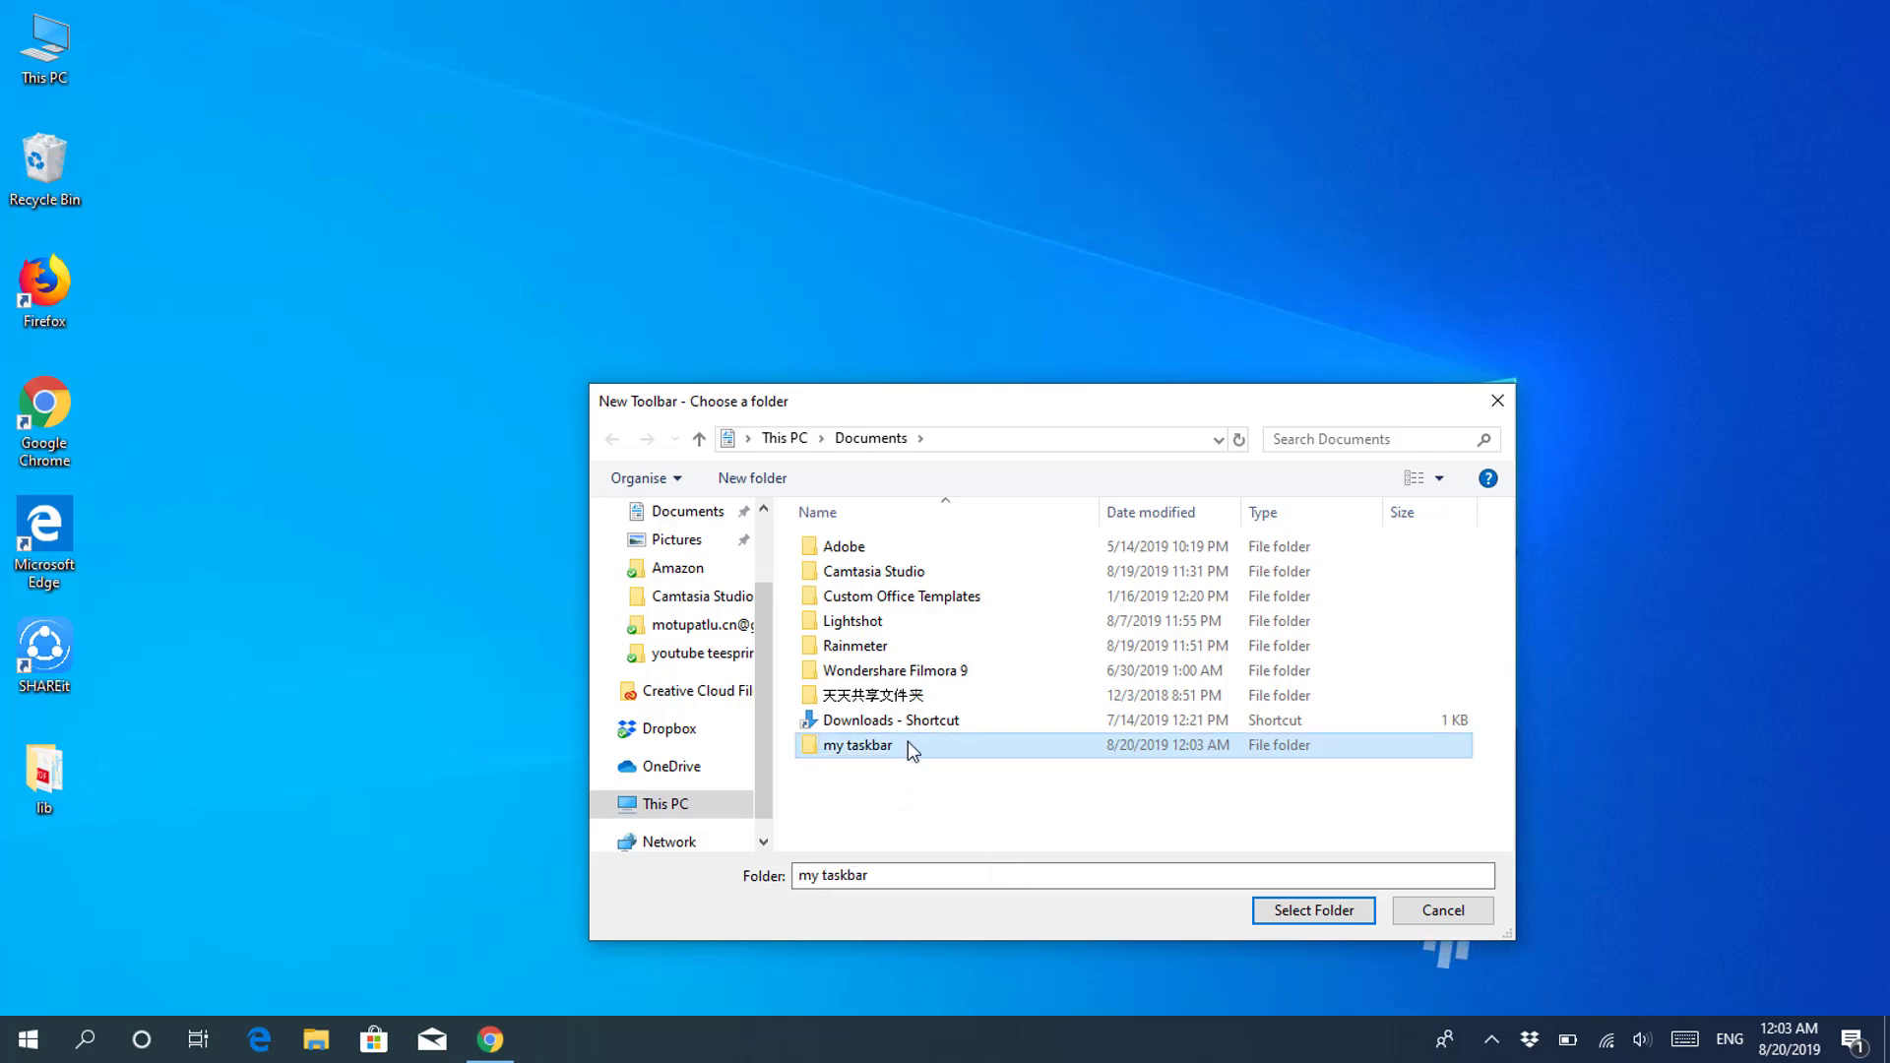
pyautogui.doubleClick(908, 746)
pyautogui.click(1299, 910)
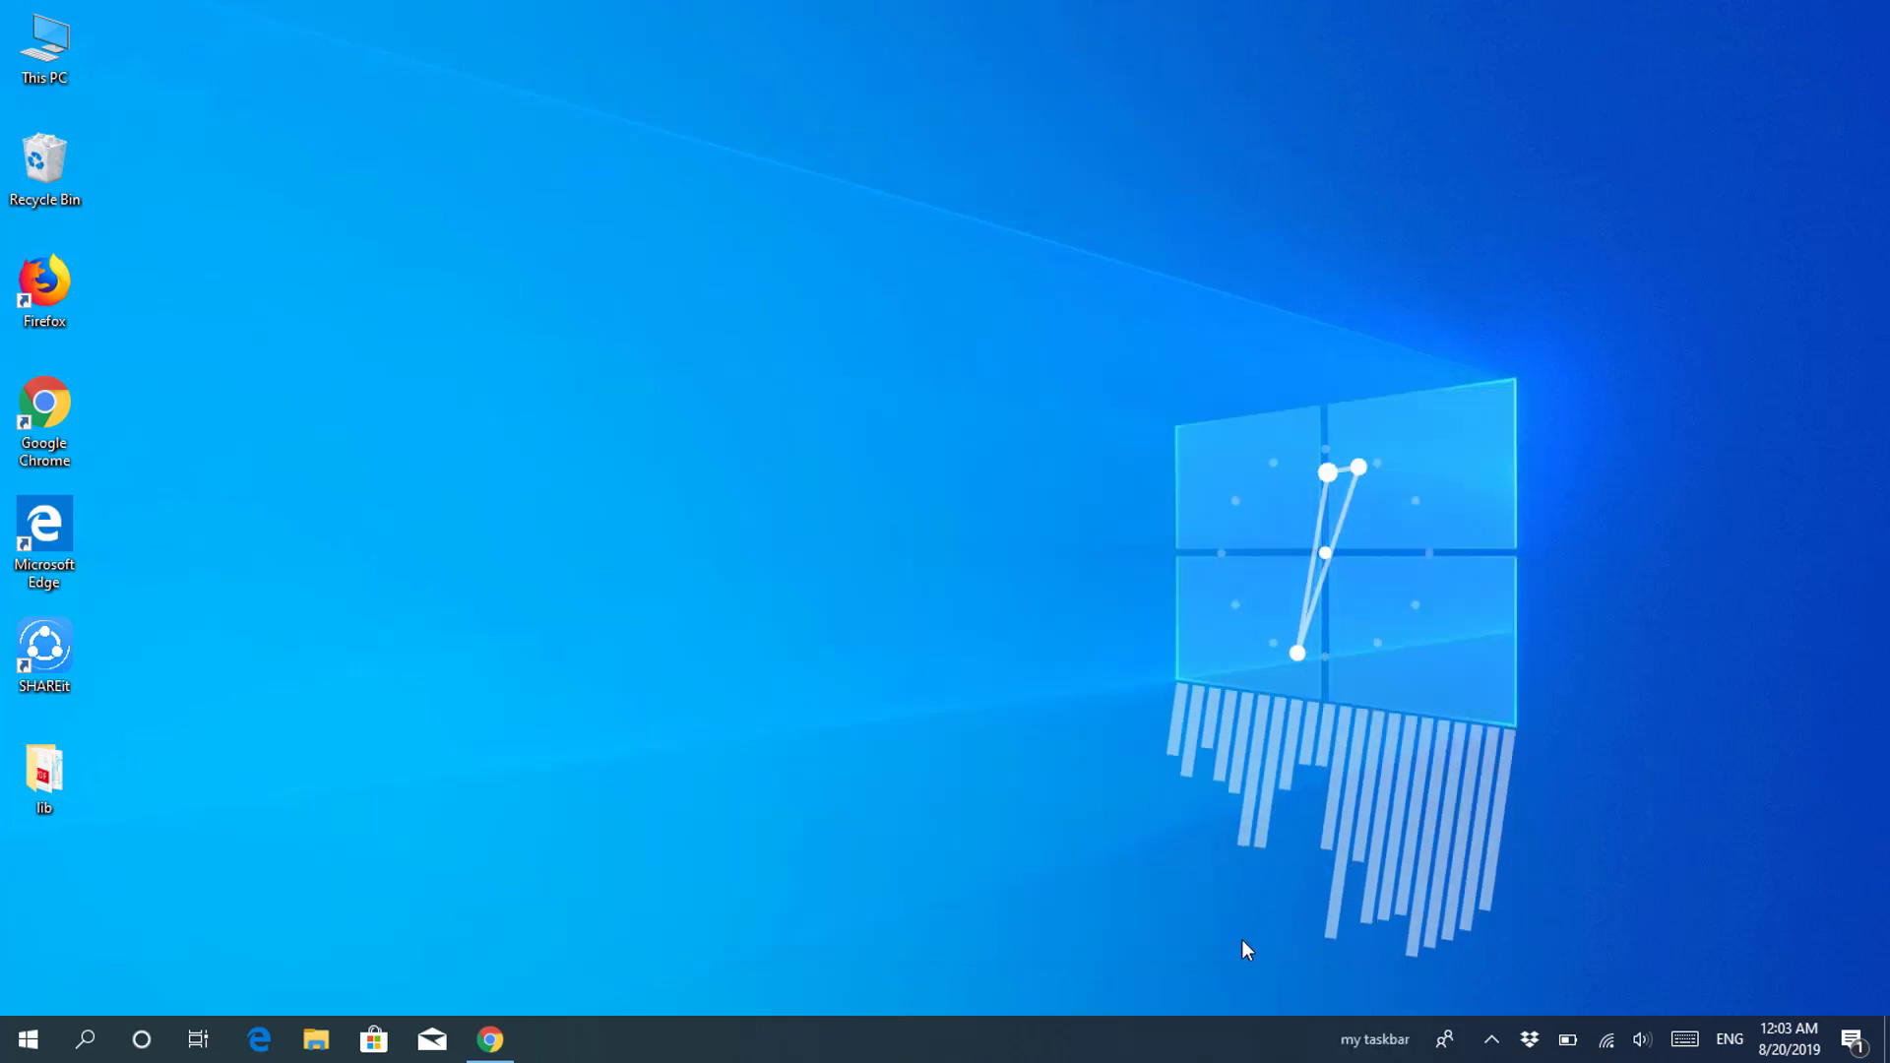
# Step: Place a Recycle Bin shortcut in the "my taskbar" toolbar's folder and close the folder window
pyautogui.rightClick(1378, 1046)
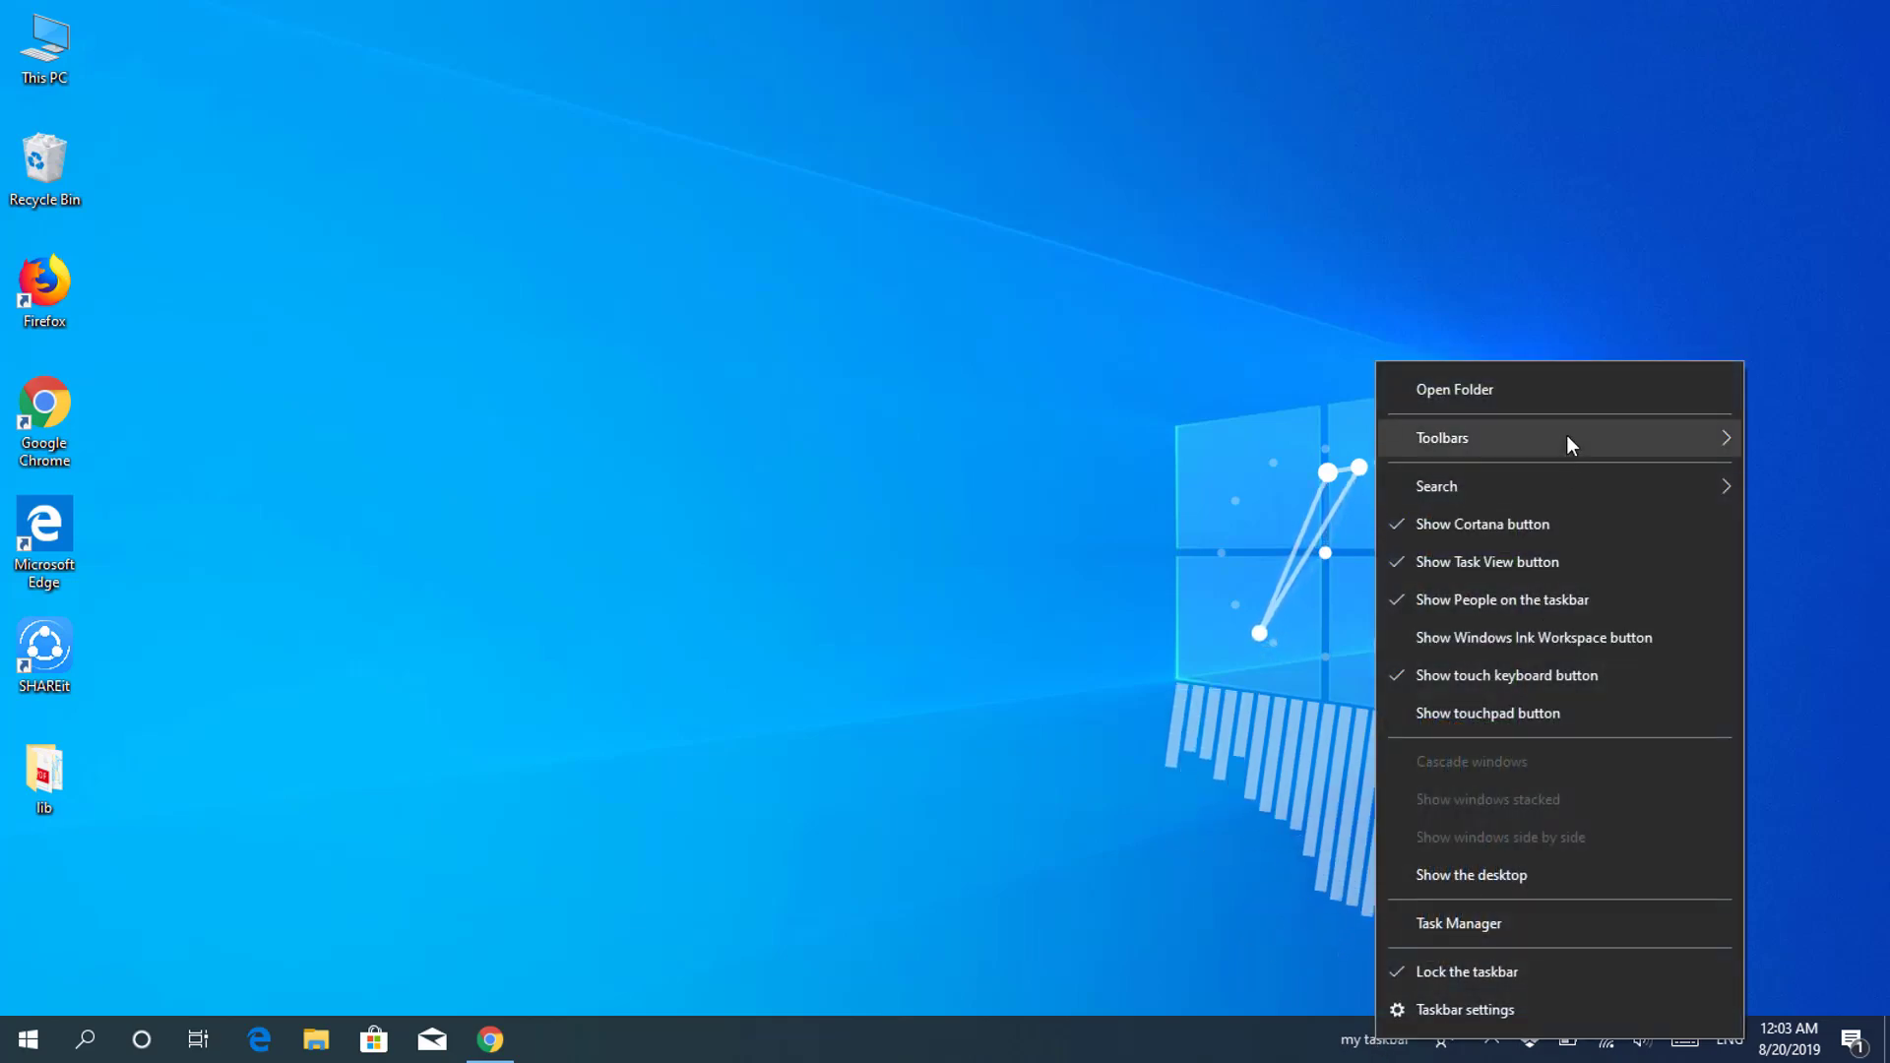
pyautogui.click(1464, 388)
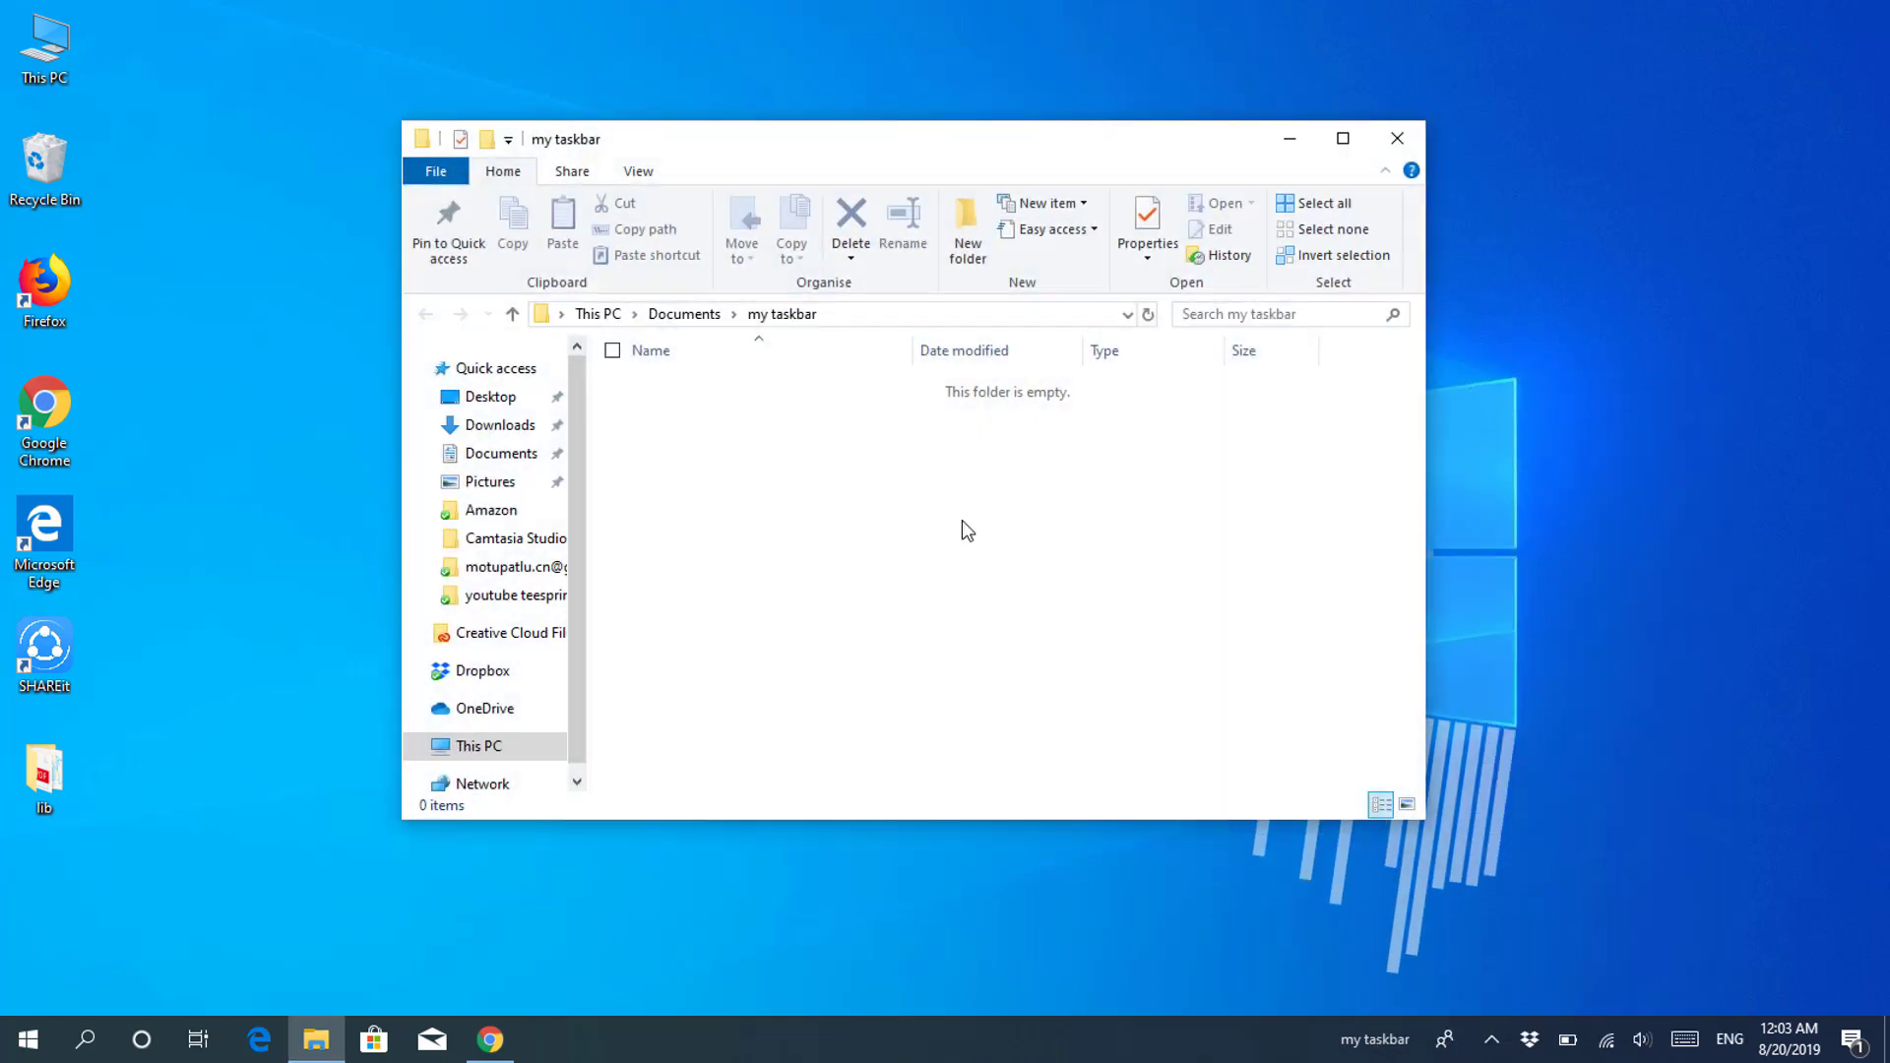
pyautogui.moveTo(51, 174); pyautogui.dragTo(745, 519)
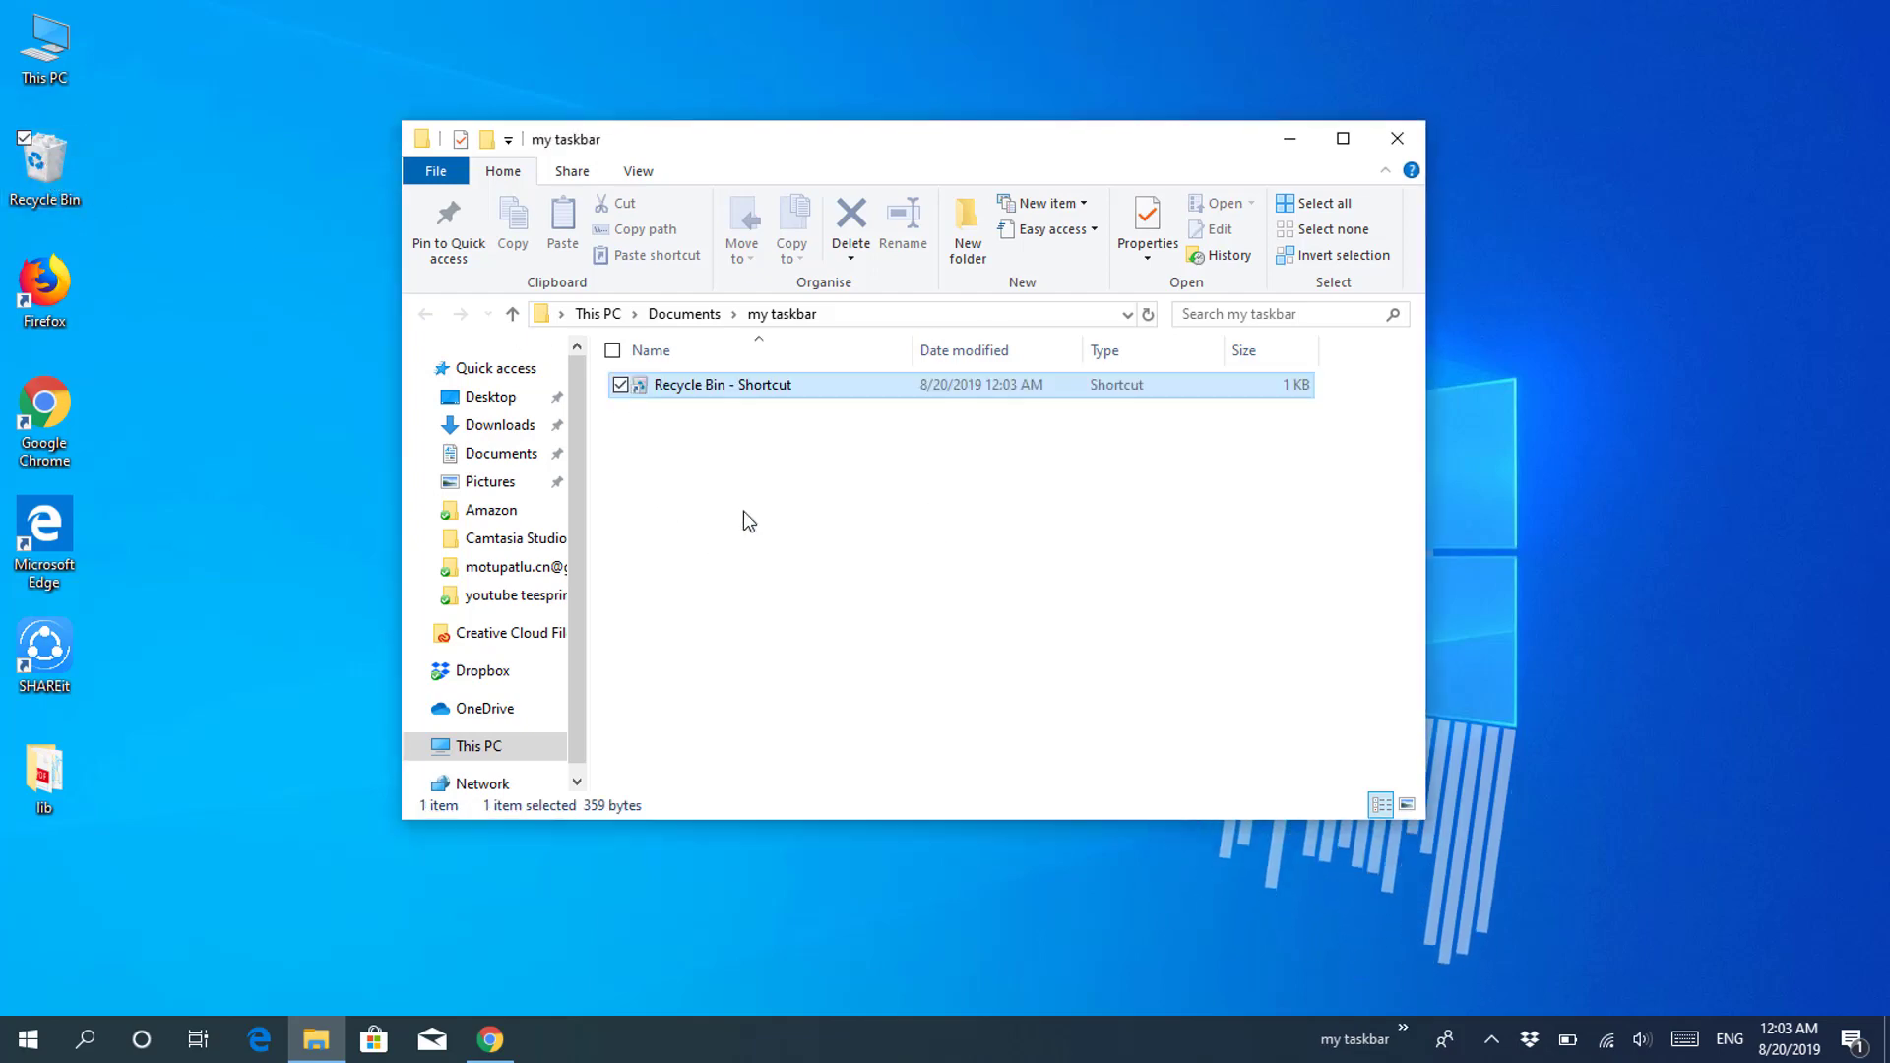
pyautogui.click(1411, 148)
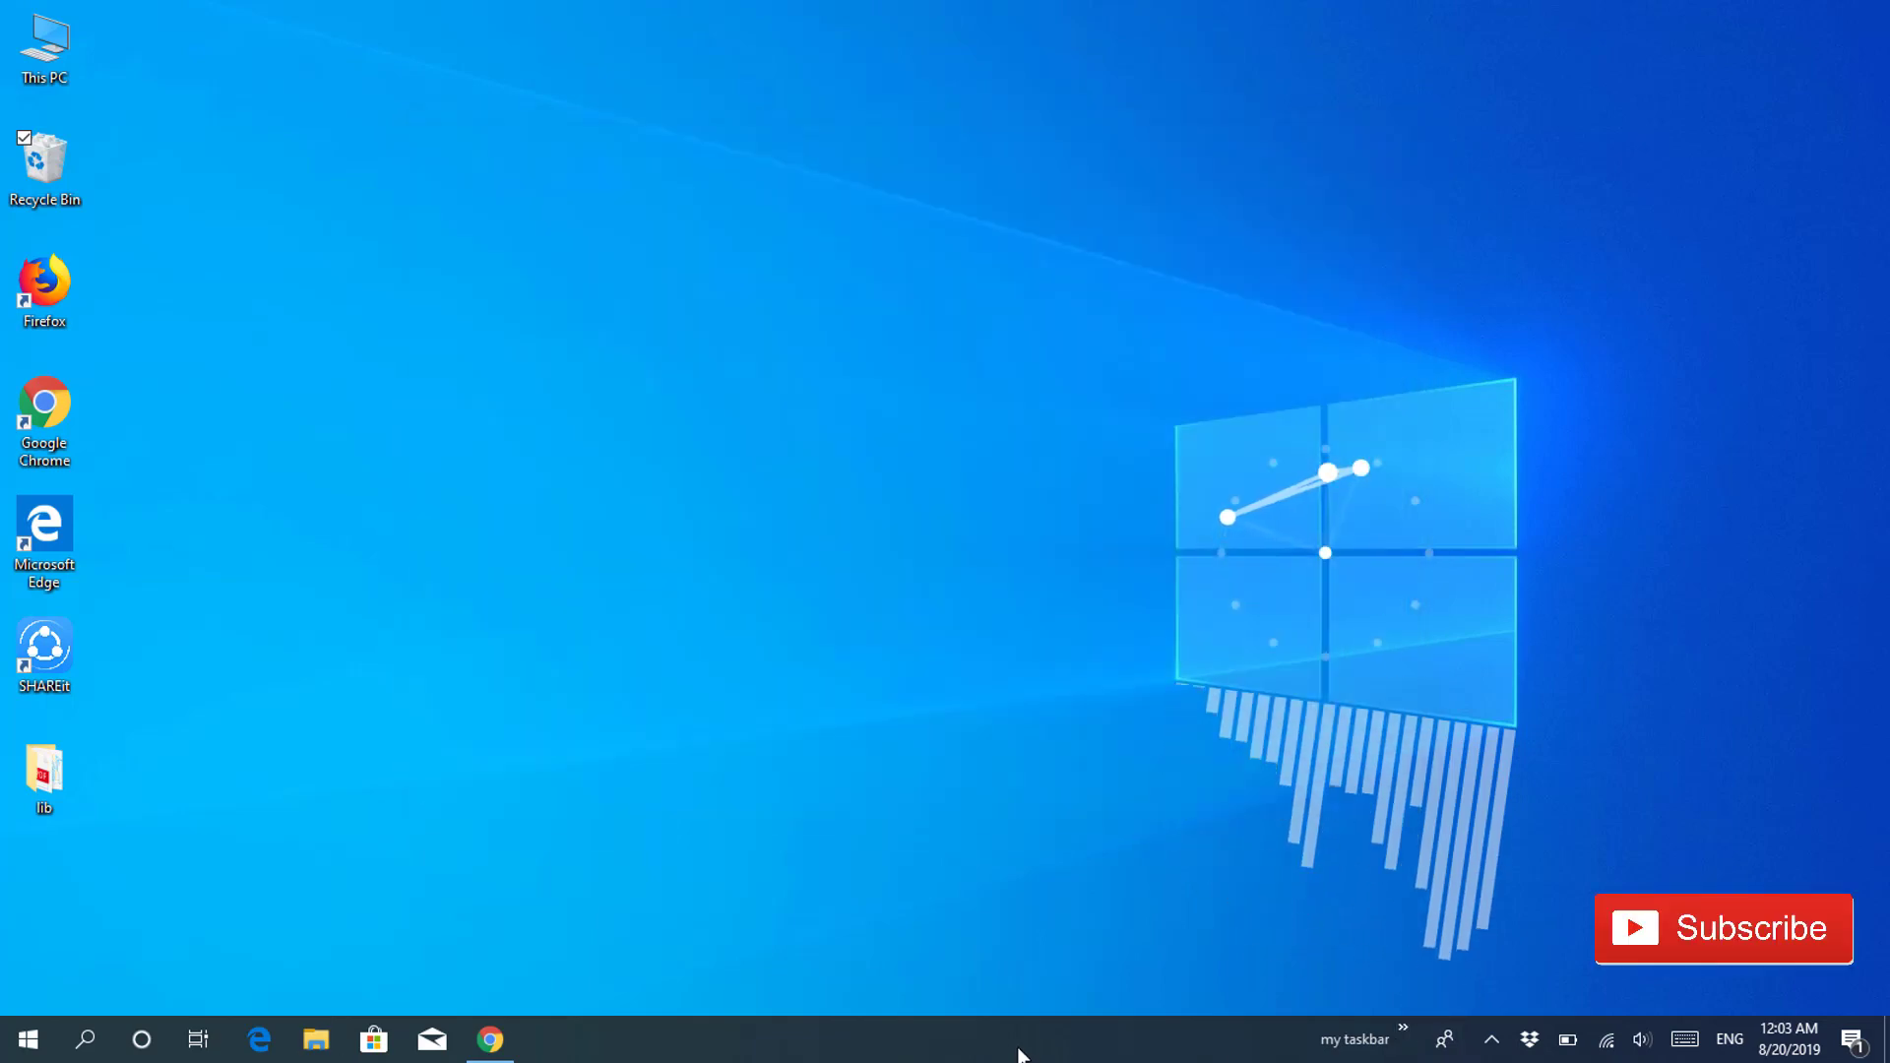
# Step: Unlock the taskbar and widen the "my taskbar" toolbar to expose its Recycle Bin shortcut
pyautogui.rightClick(1019, 1054)
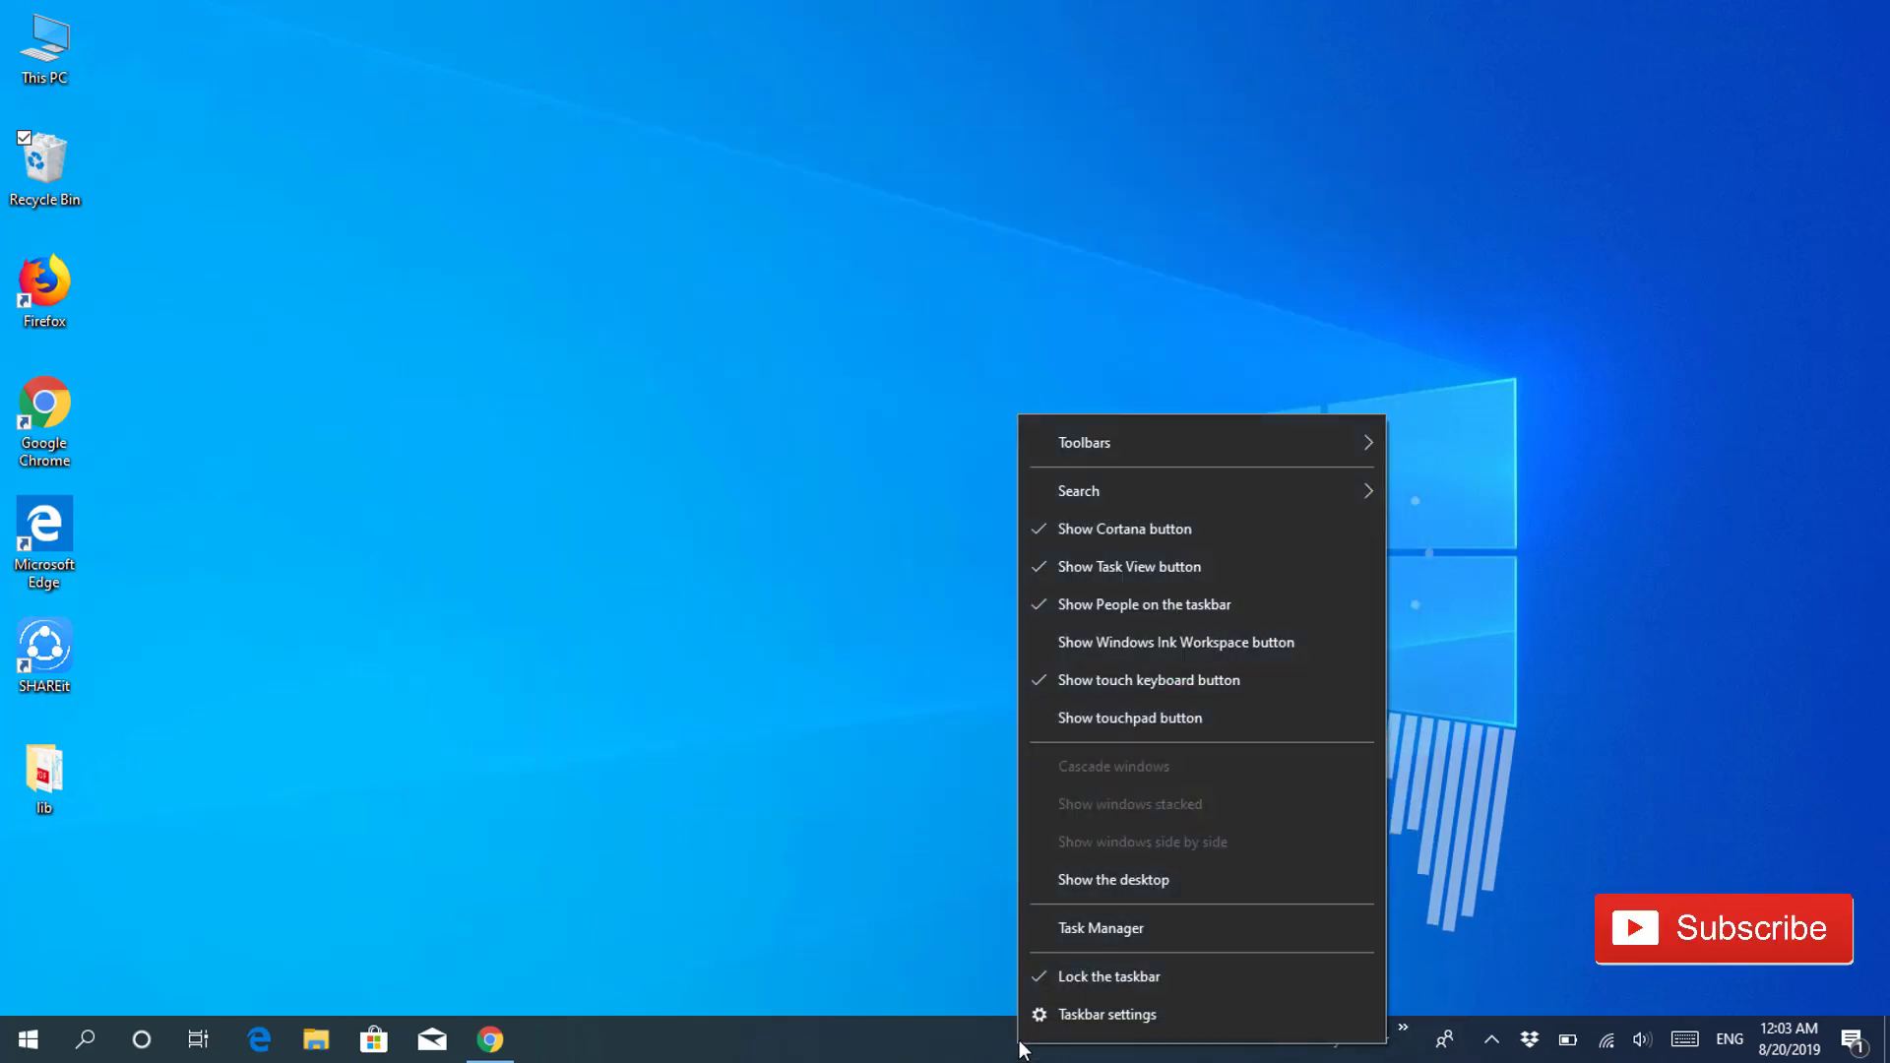
pyautogui.click(1073, 984)
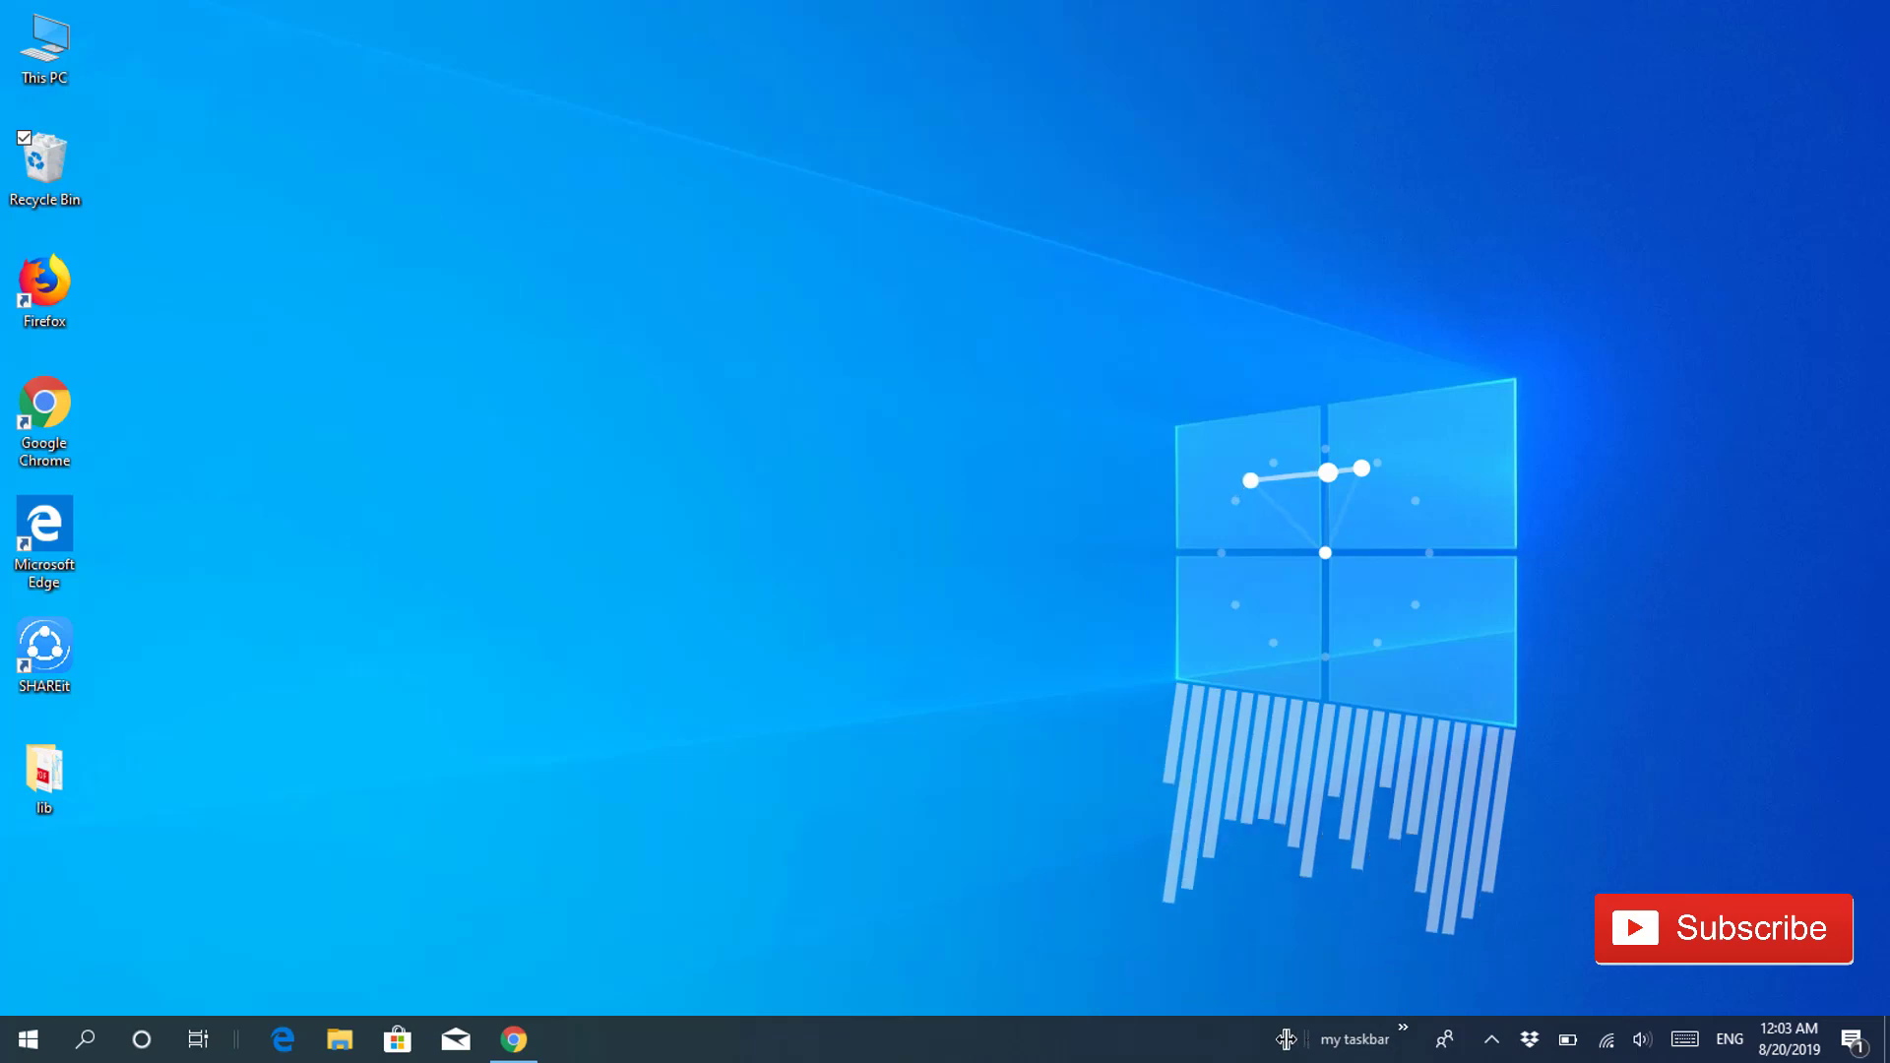
pyautogui.moveTo(1285, 1040); pyautogui.dragTo(1221, 1040)
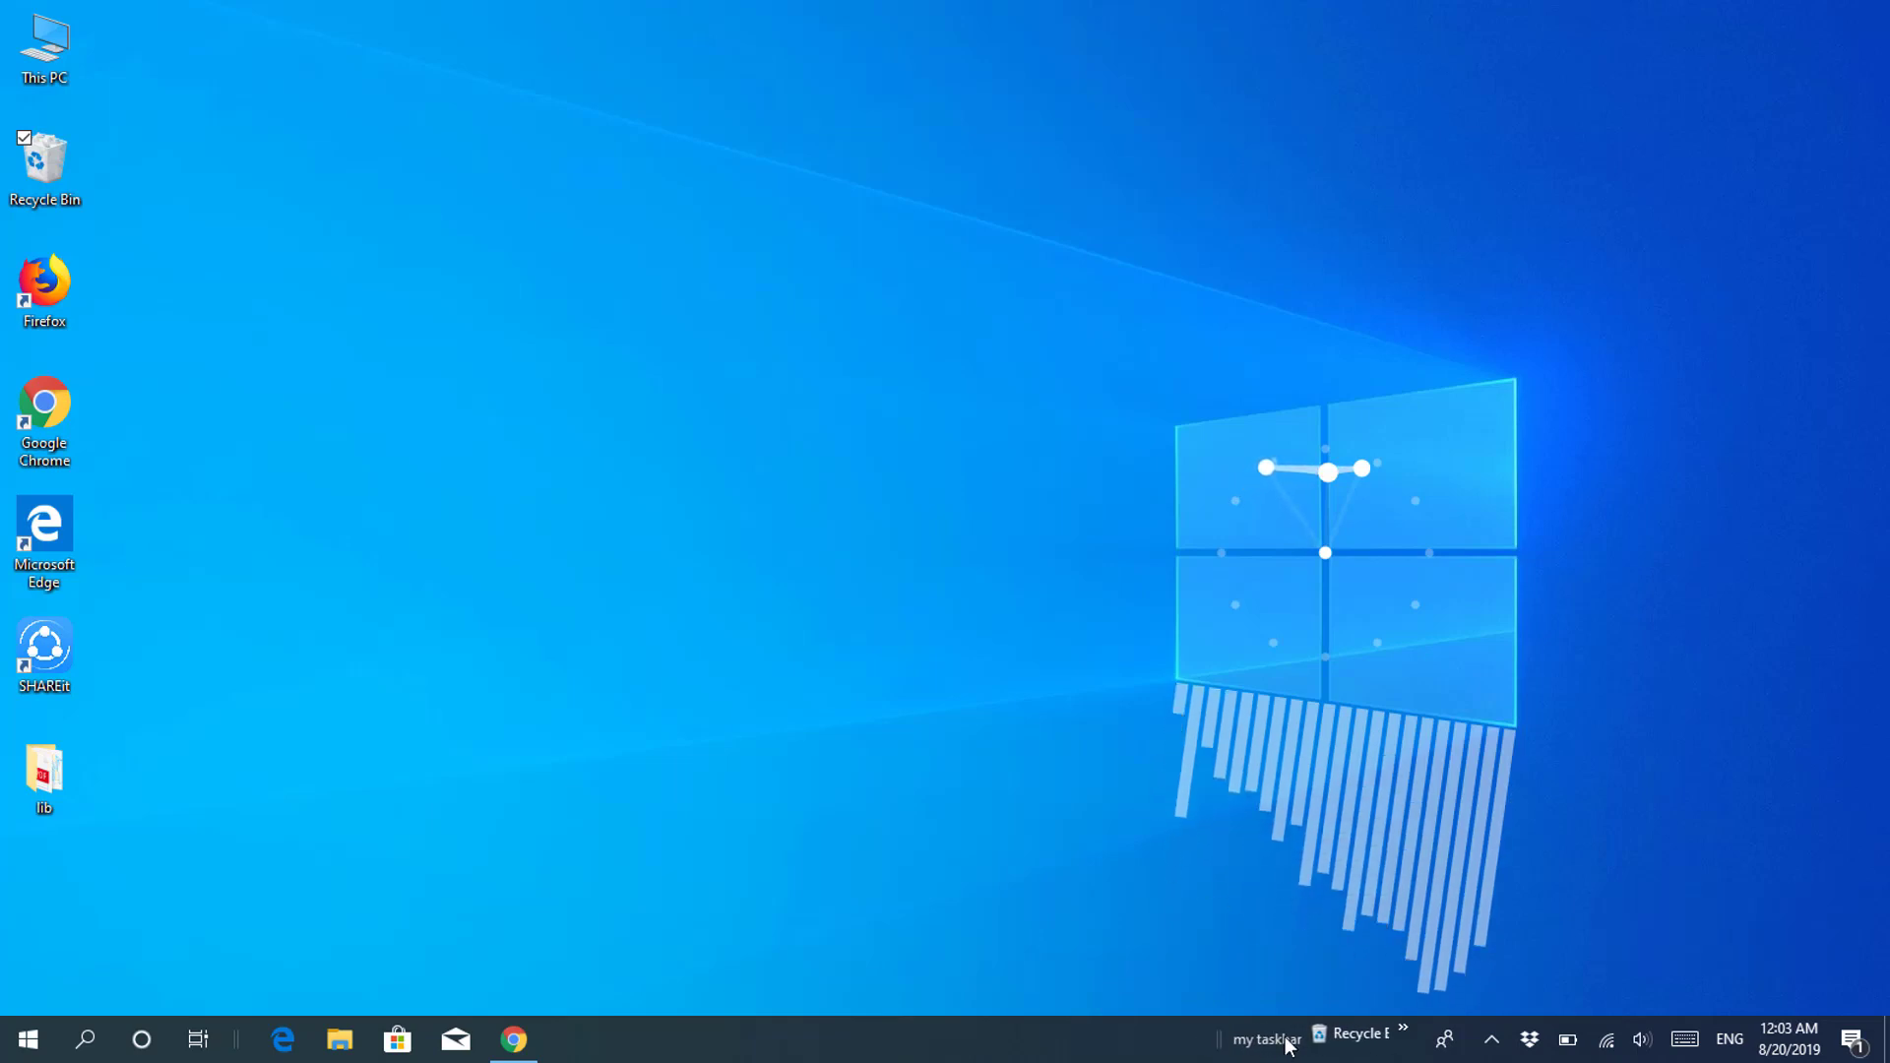
# Step: Hide the text and title of the "my taskbar" toolbar
pyautogui.rightClick(1287, 1041)
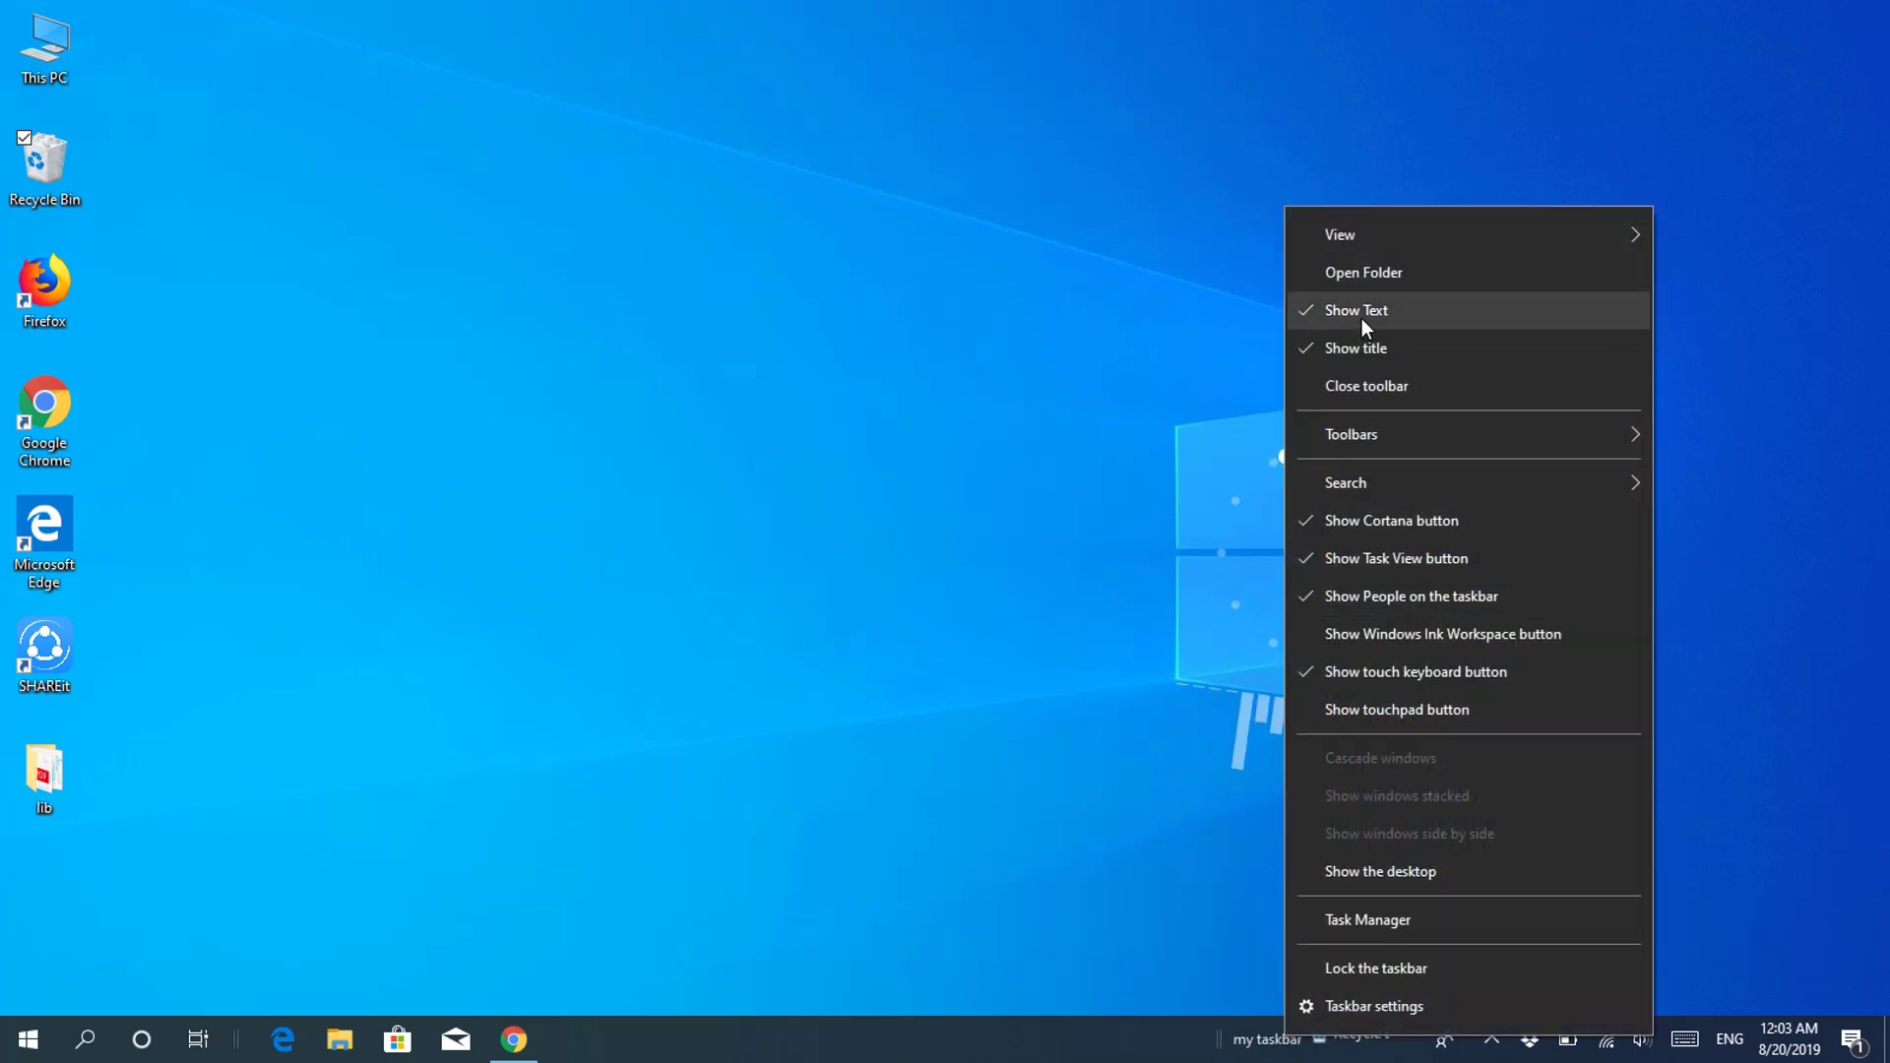
pyautogui.click(1362, 313)
pyautogui.rightClick(1270, 1052)
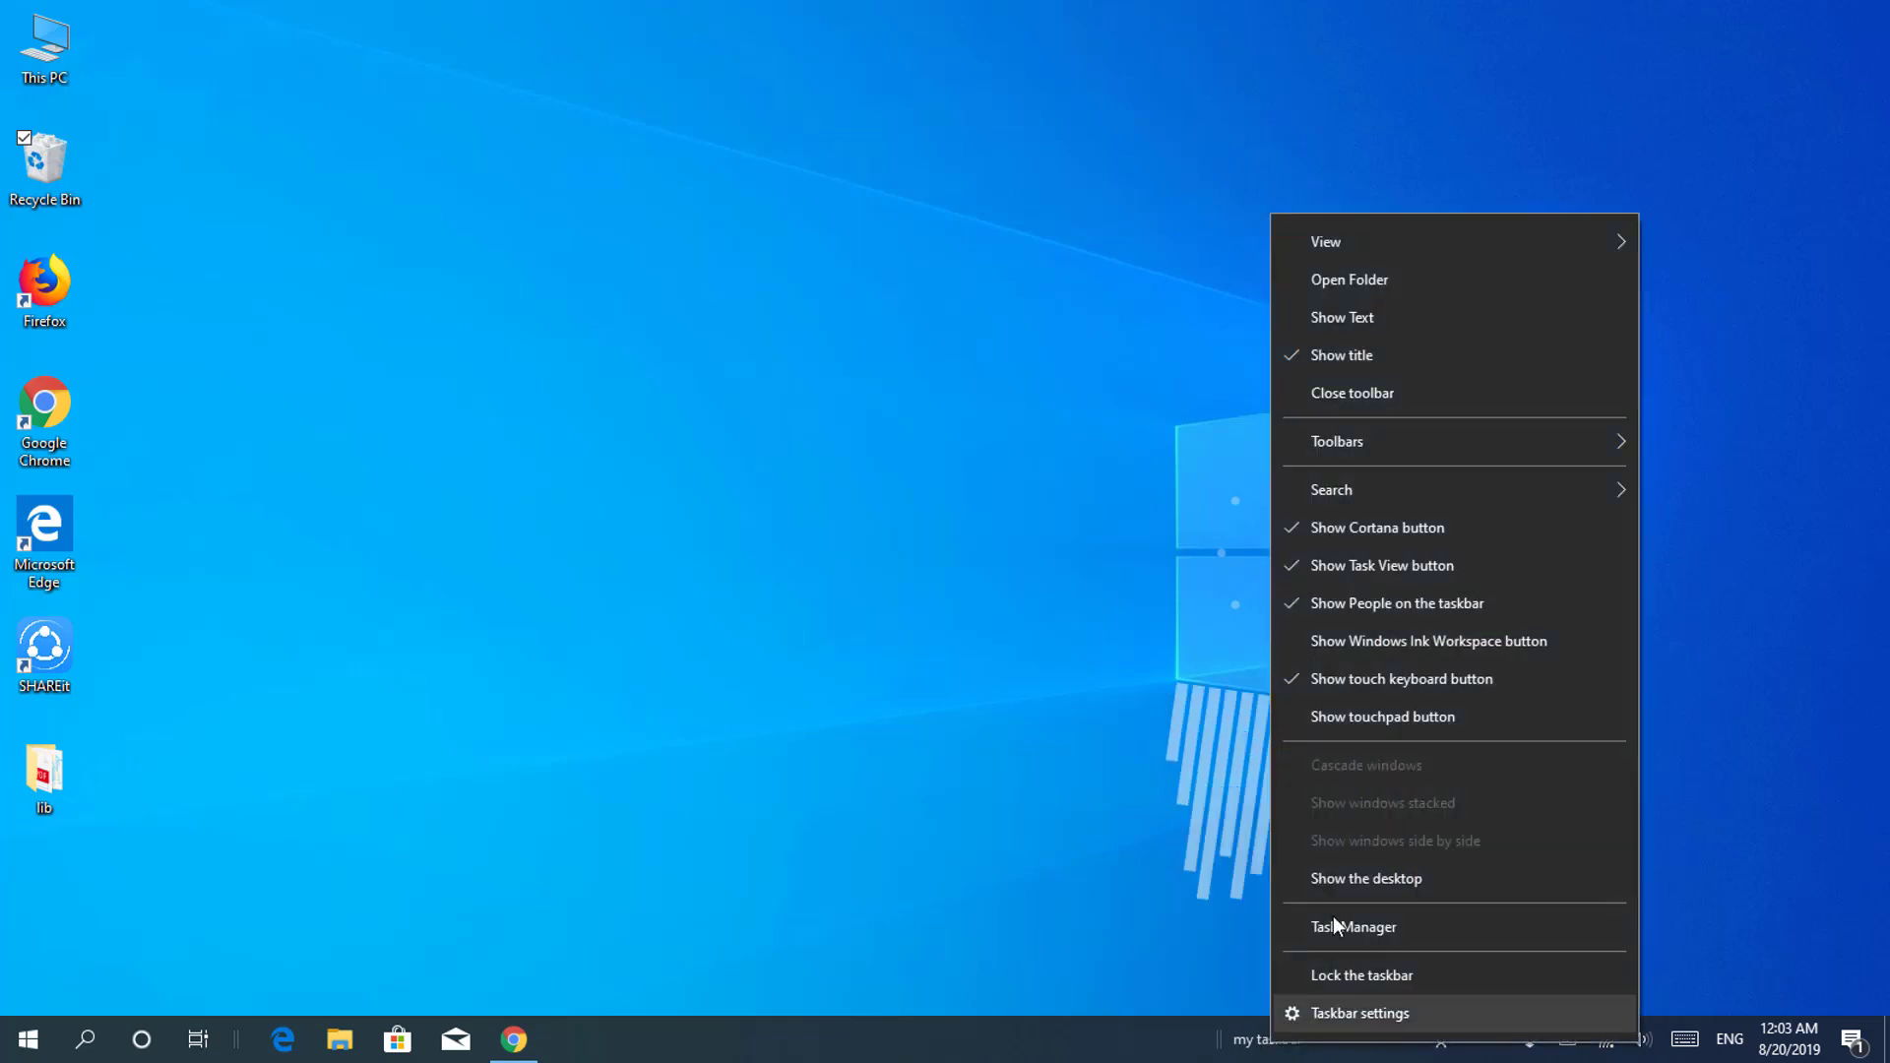
pyautogui.click(1370, 368)
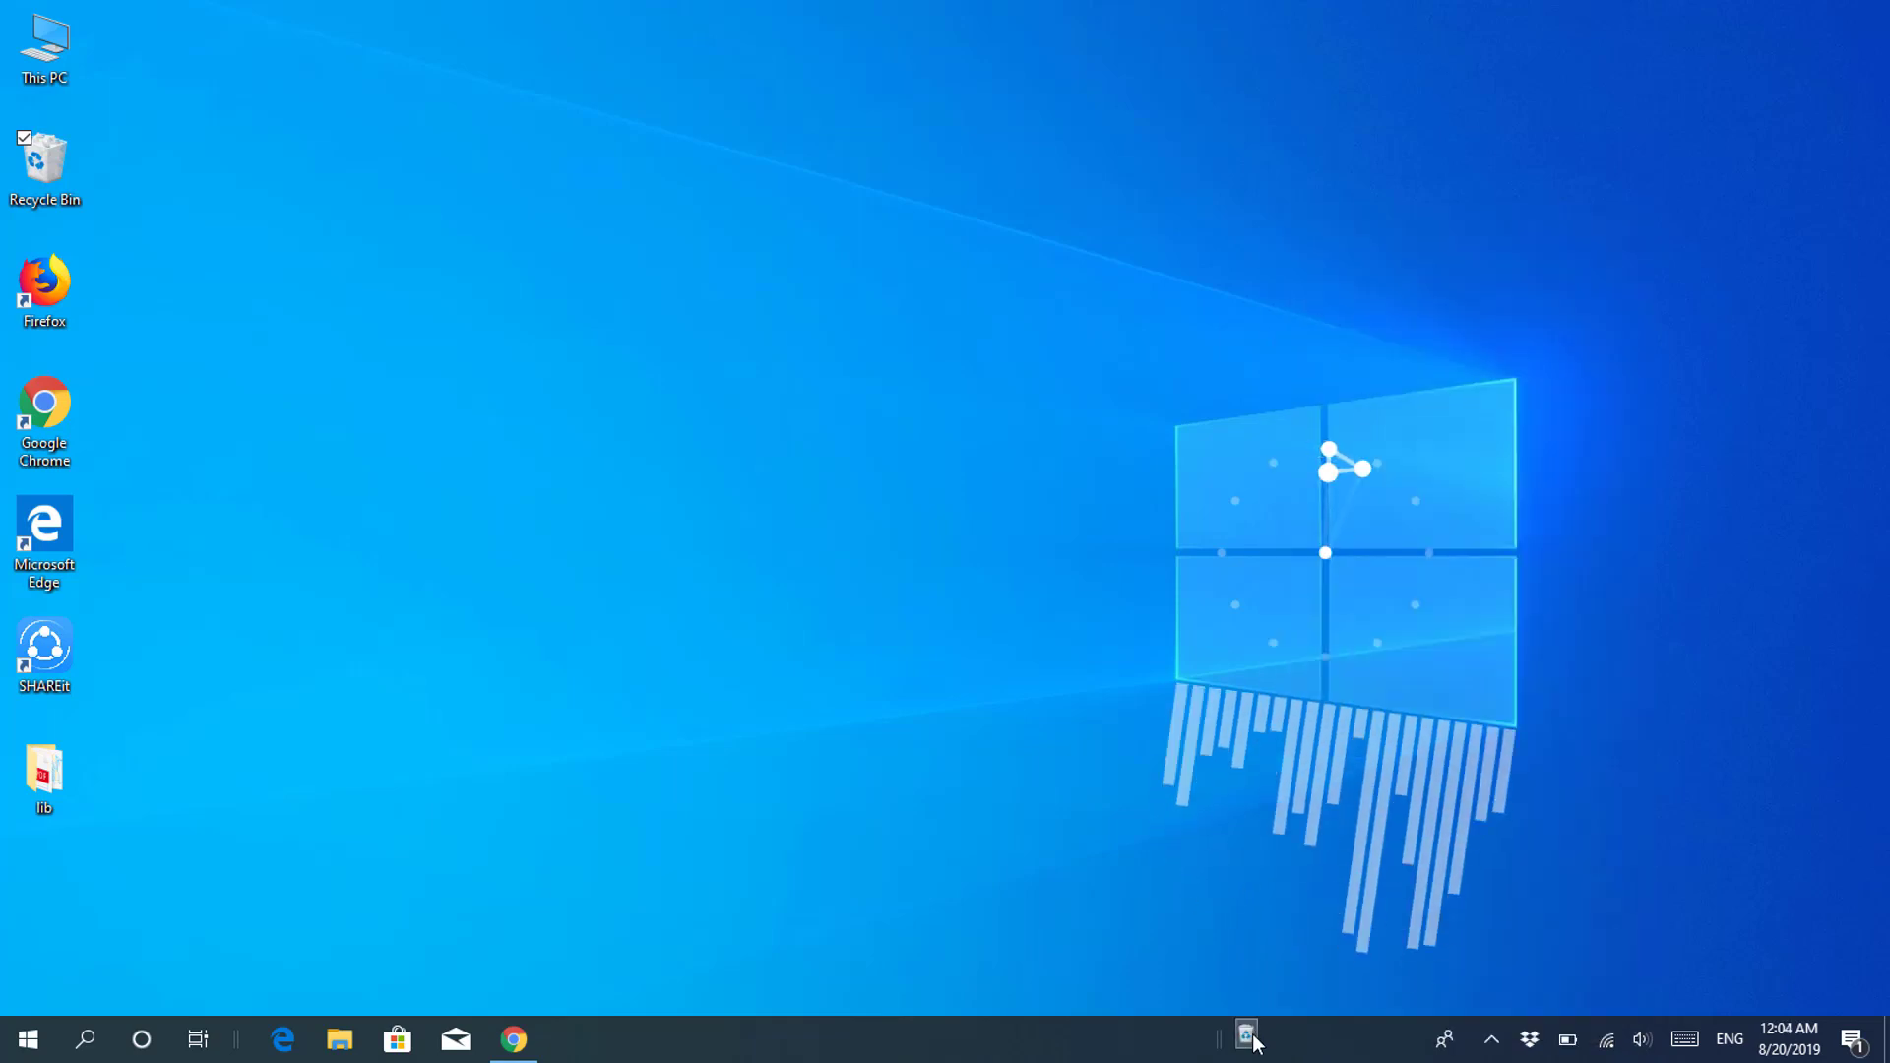
# Step: Set the "my taskbar" toolbar's view to large icons
pyautogui.rightClick(1246, 1035)
pyautogui.click(1287, 1051)
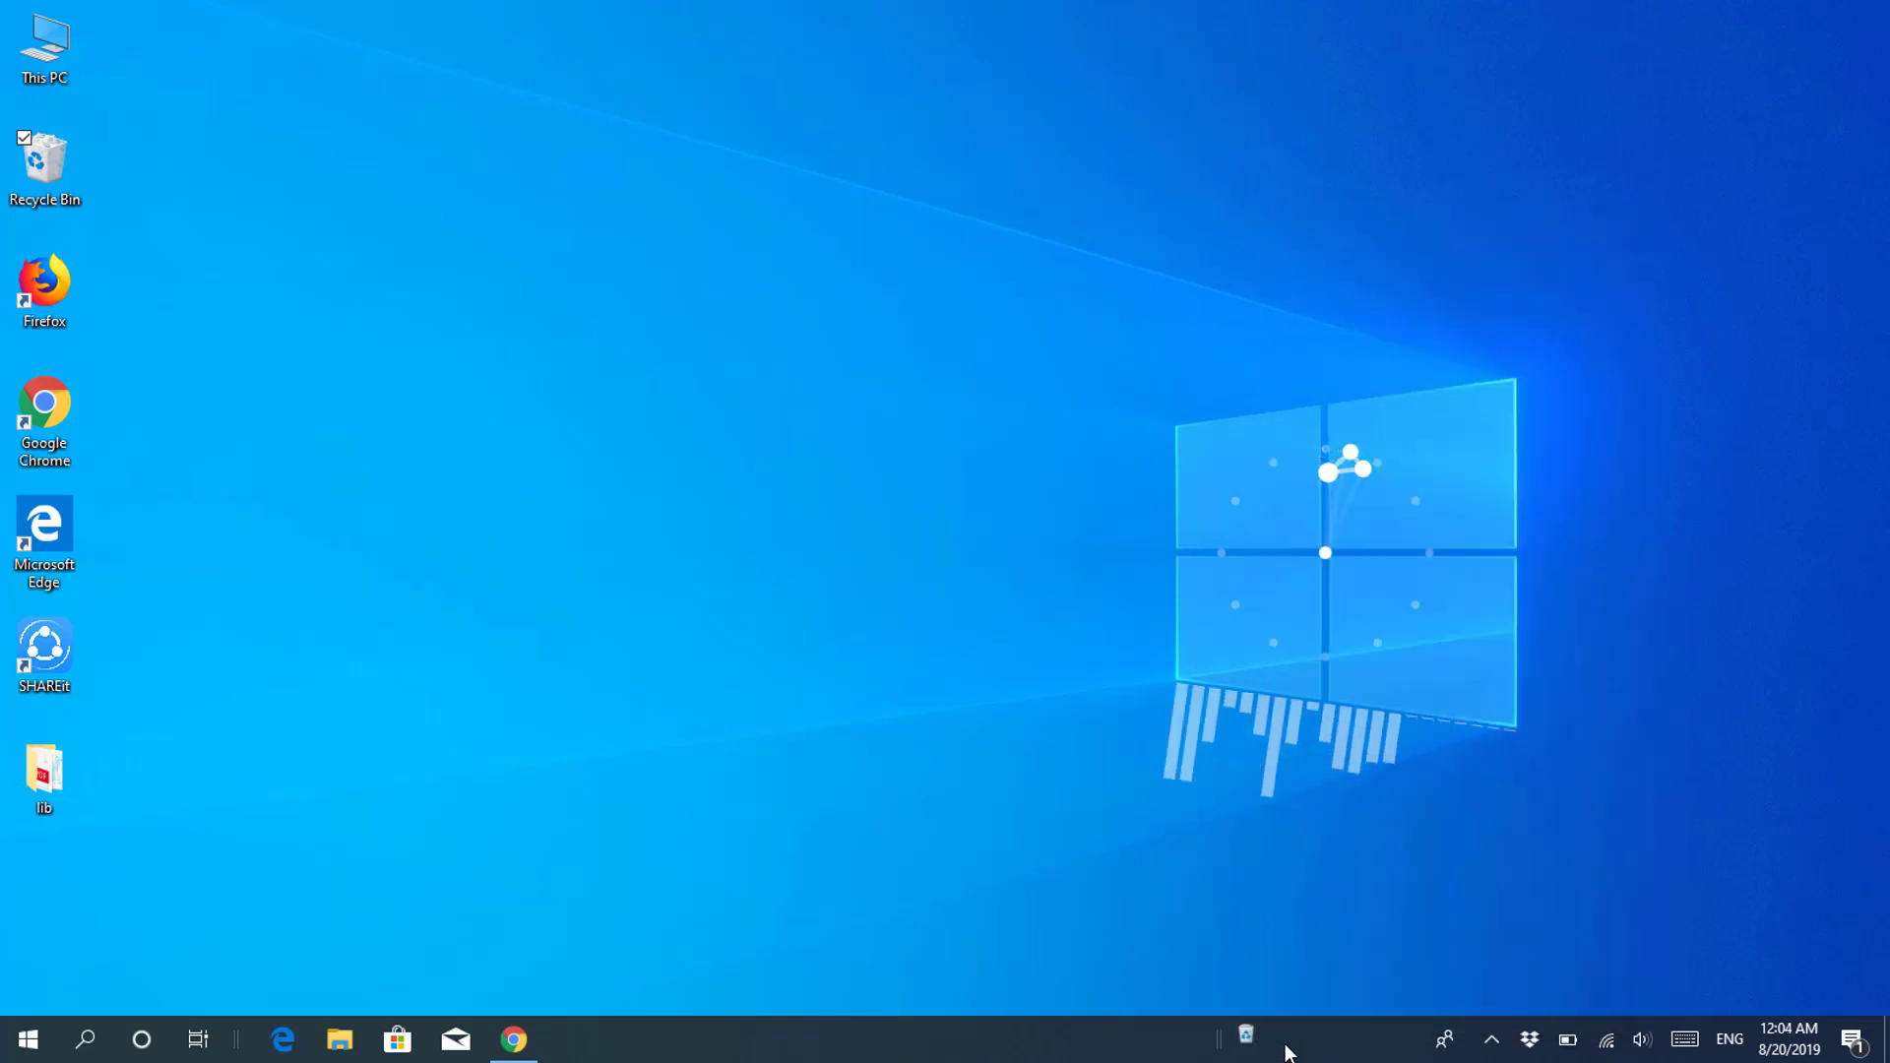
pyautogui.rightClick(1289, 1033)
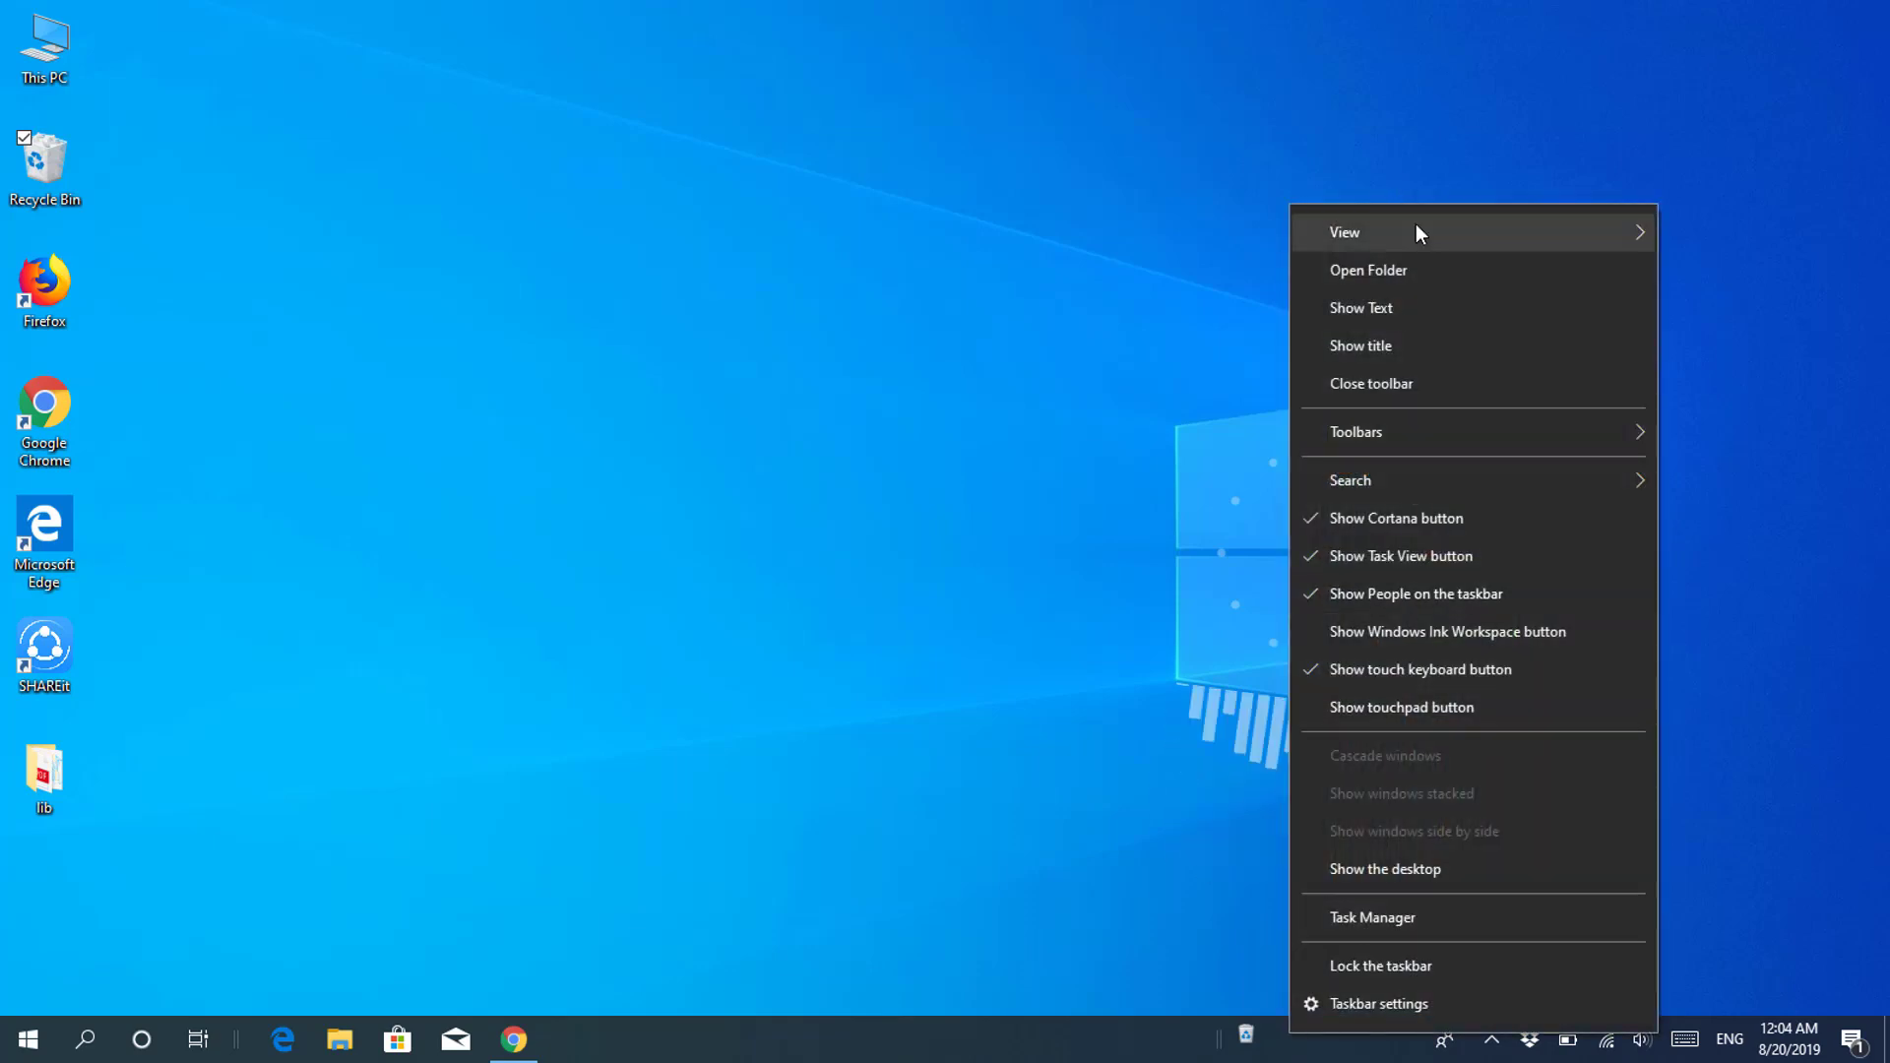
pyautogui.moveTo(1415, 226)
pyautogui.click(1742, 232)
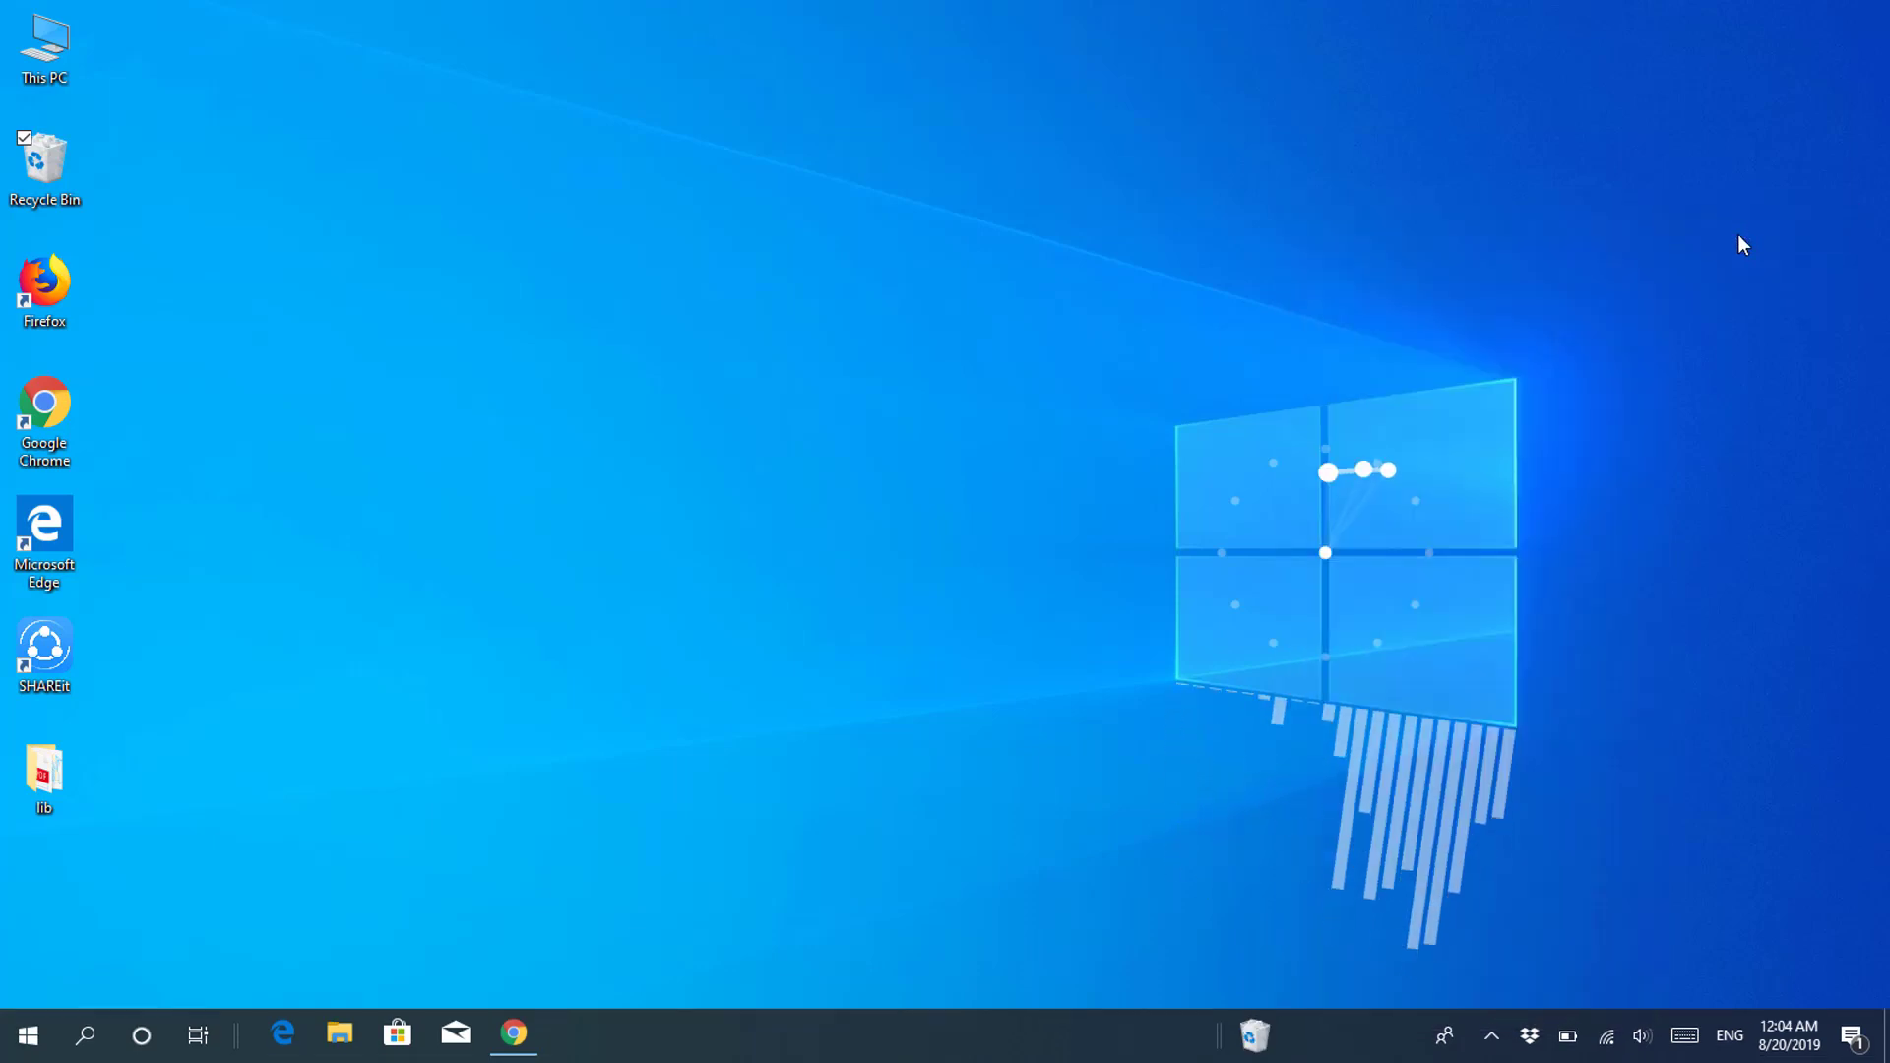
# Step: Narrow the "my taskbar" toolbar so the Recycle Bin sits against the notification area, and lock the taskbar
pyautogui.moveTo(1220, 1036); pyautogui.dragTo(1388, 1036)
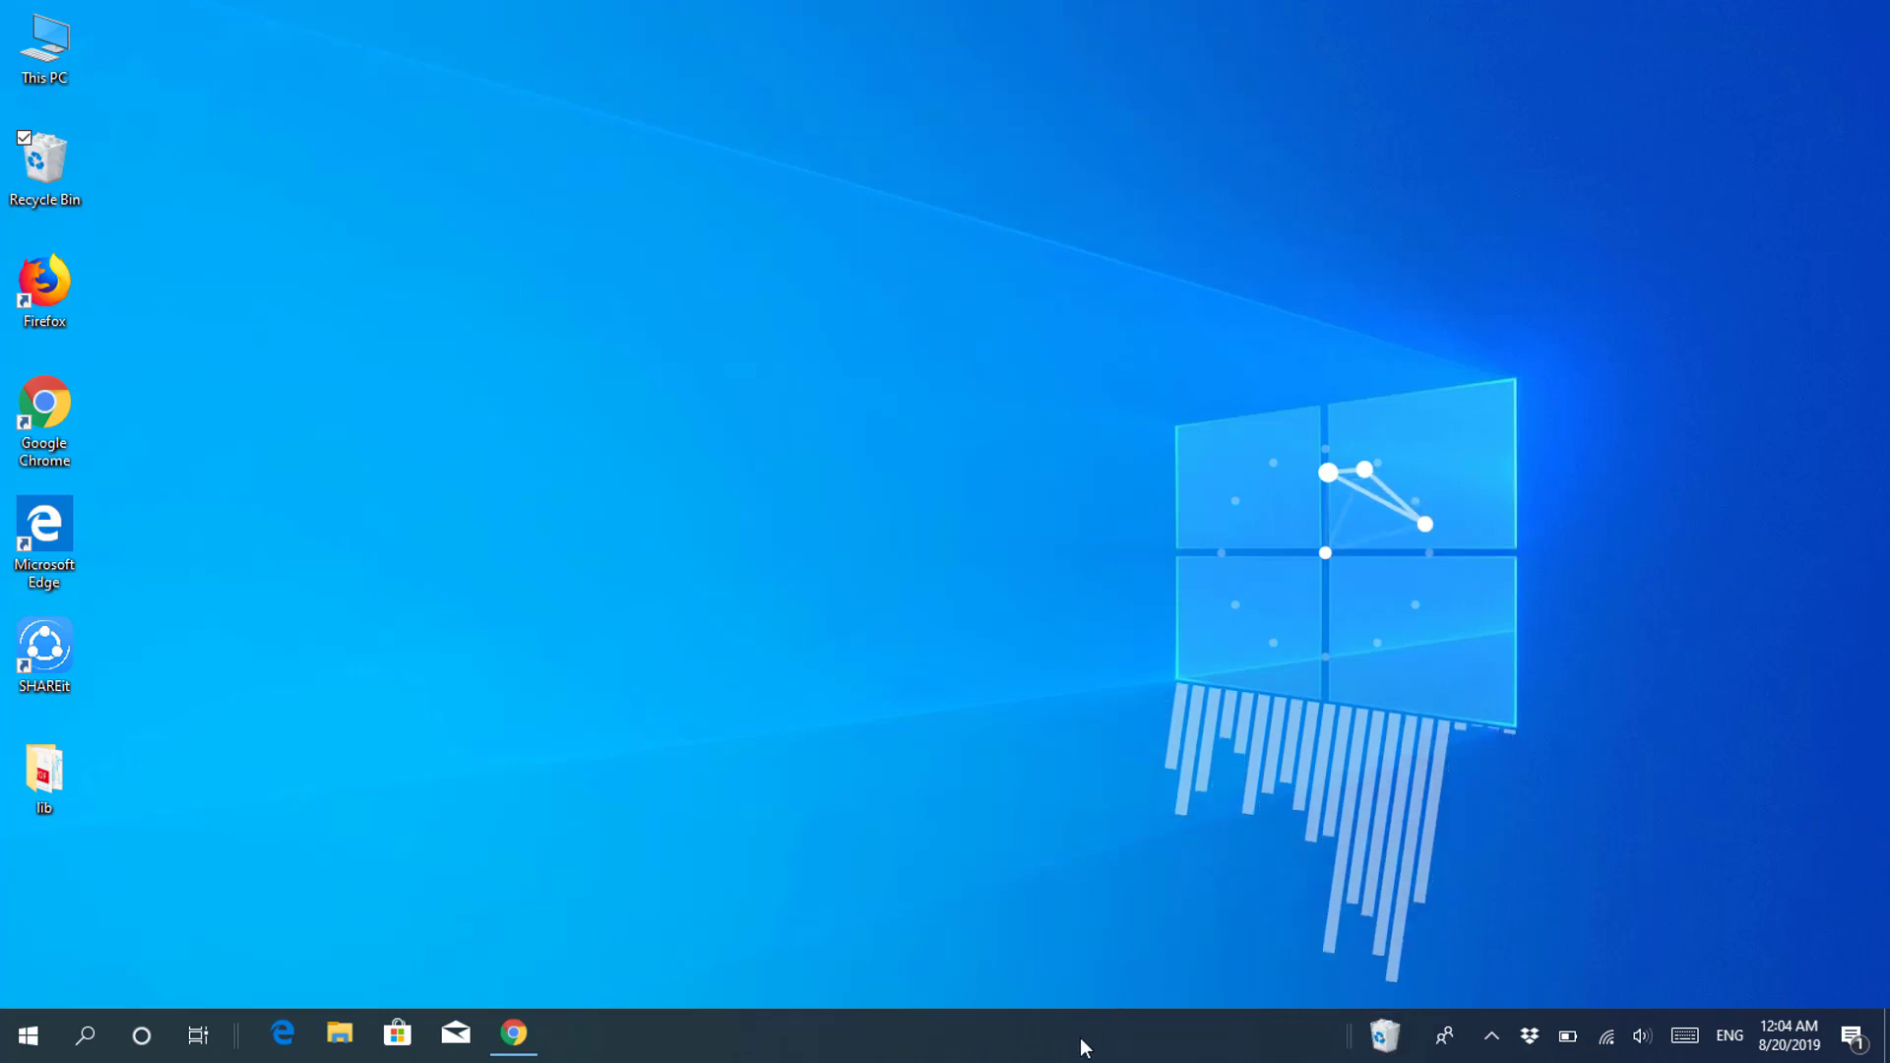
pyautogui.rightClick(1014, 1051)
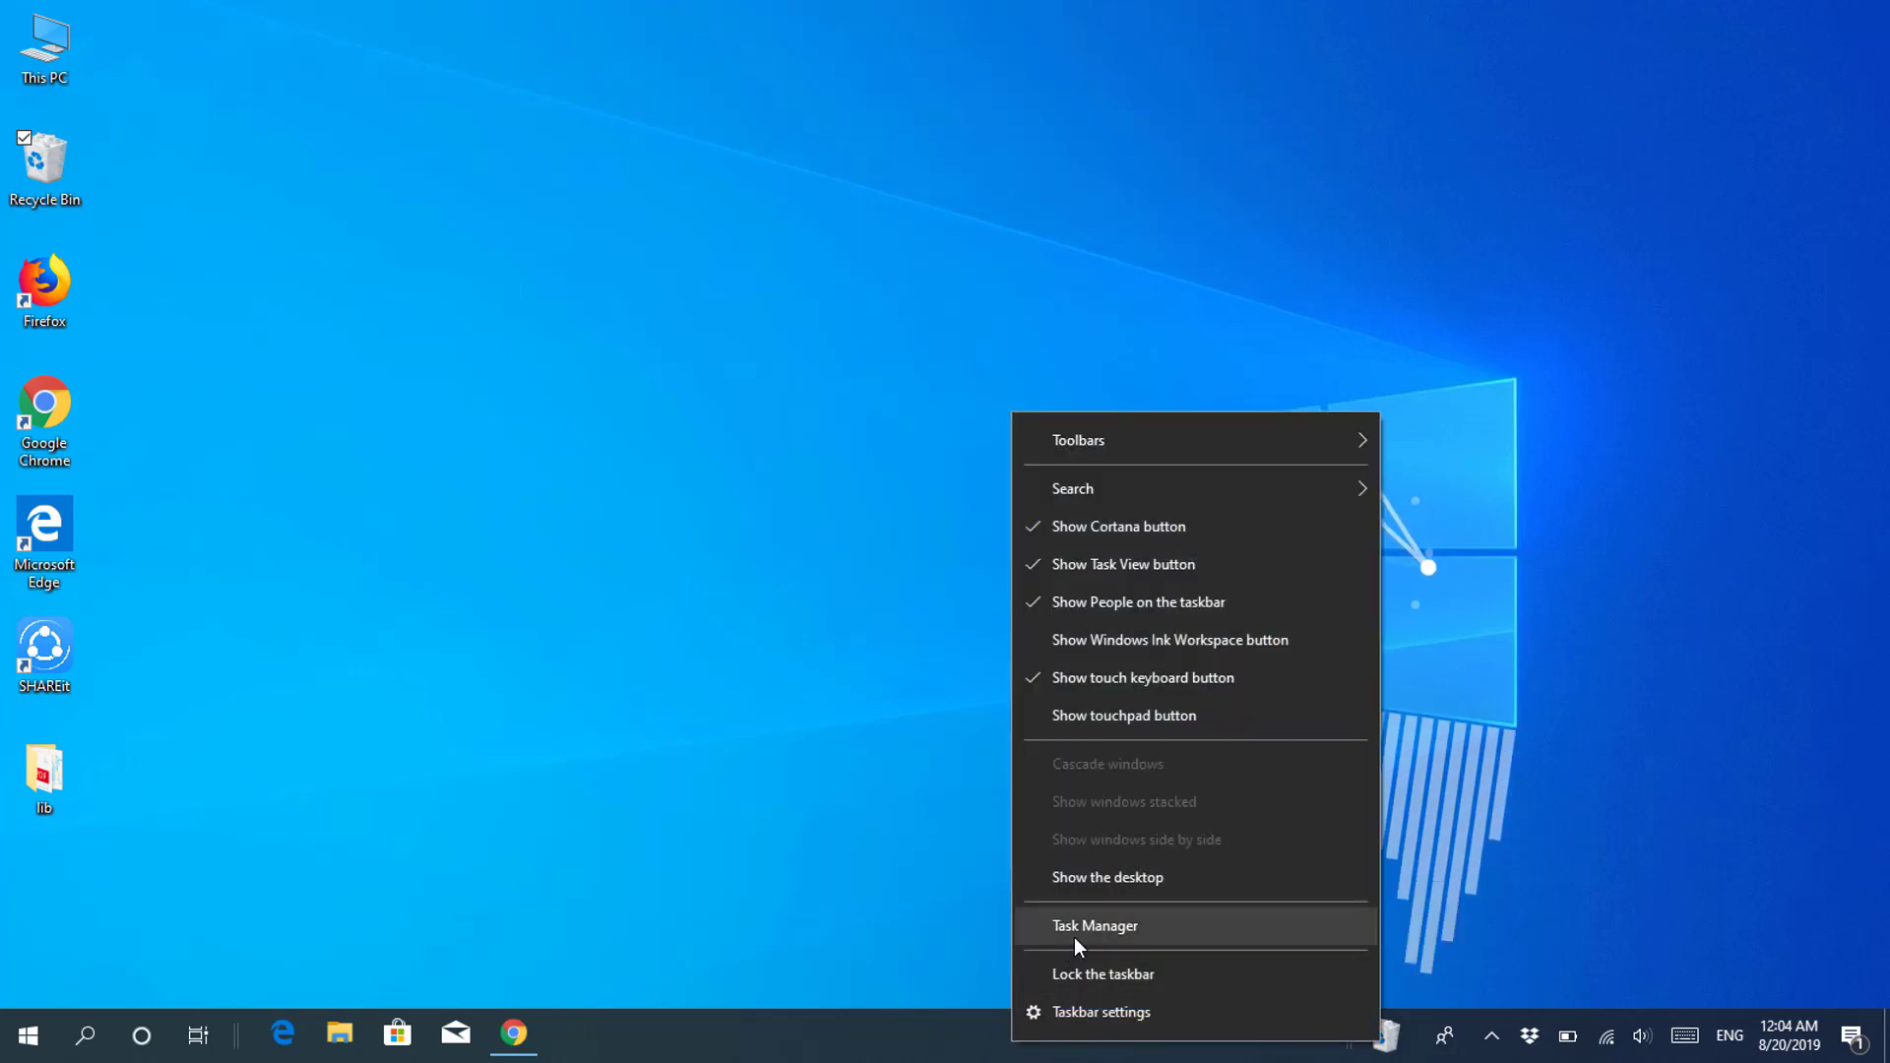
pyautogui.click(1076, 971)
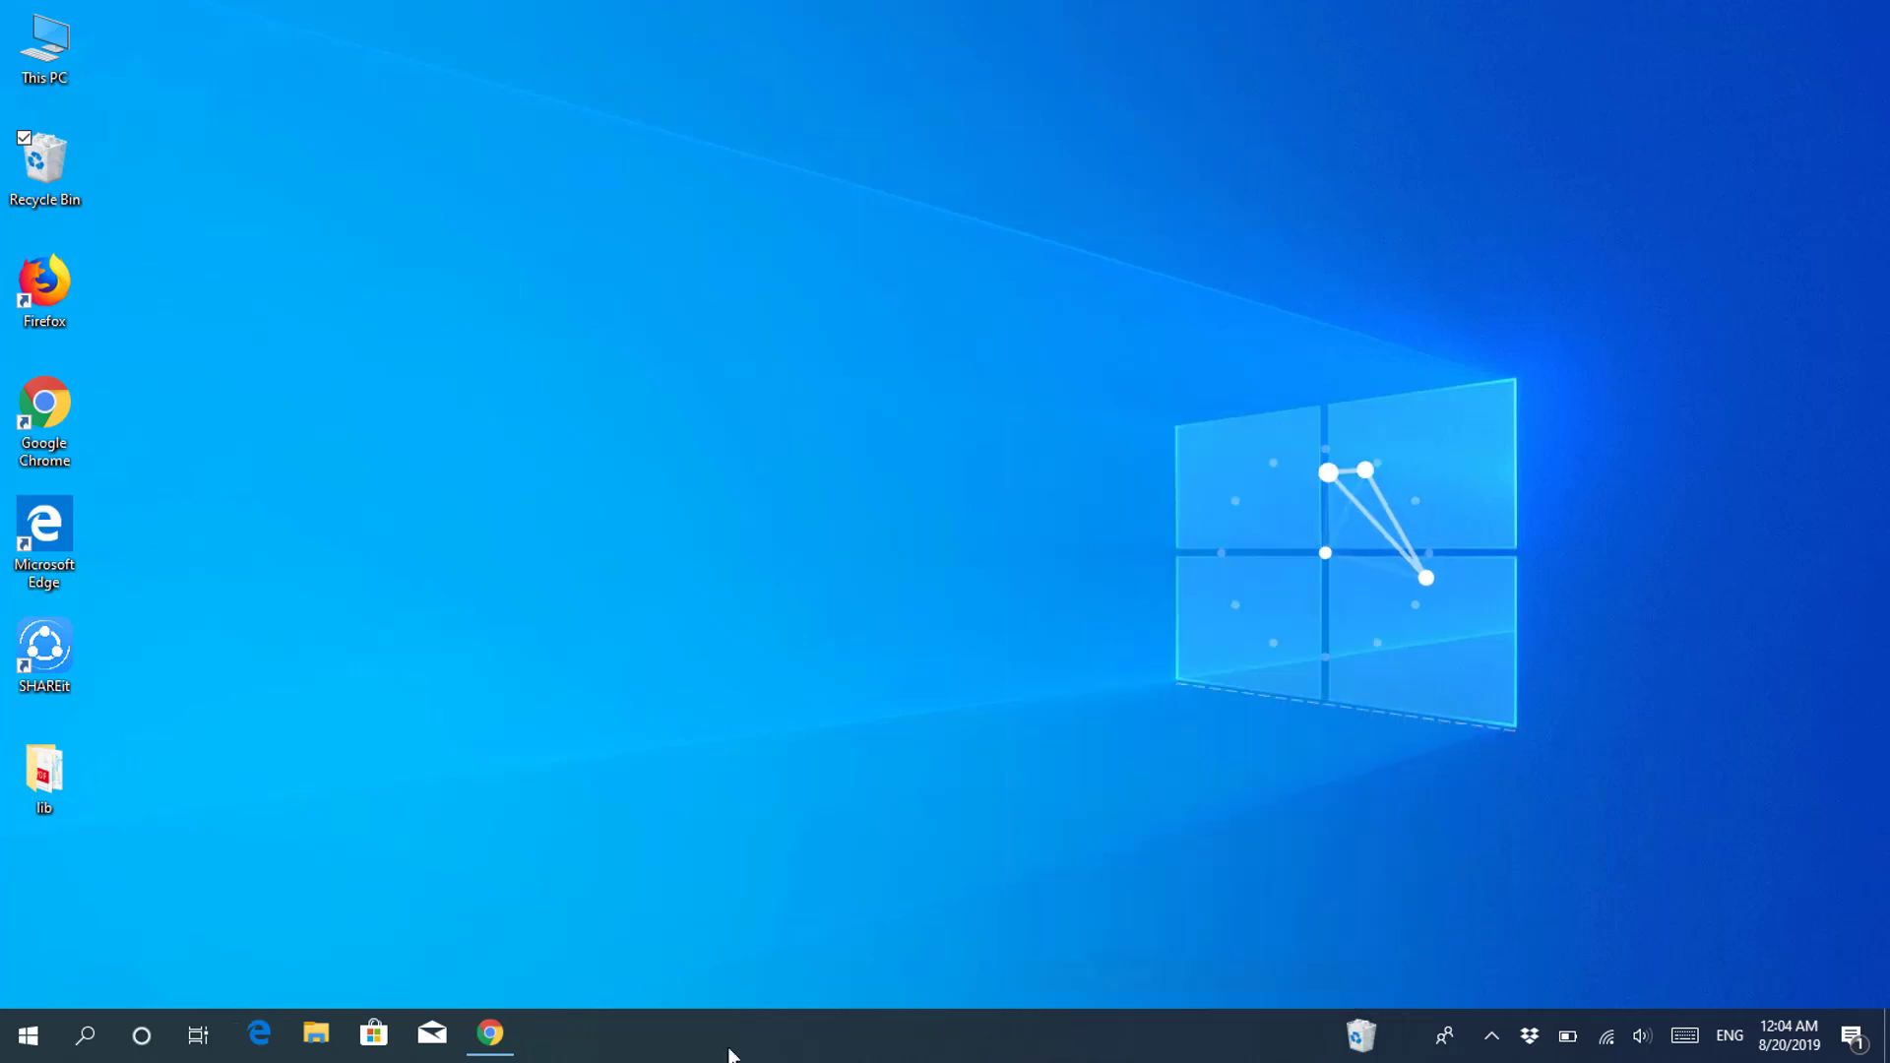
# Step: Hide the touch keyboard, People, Task View and Cortana buttons and the search icon from the taskbar
pyautogui.rightClick(187, 1041)
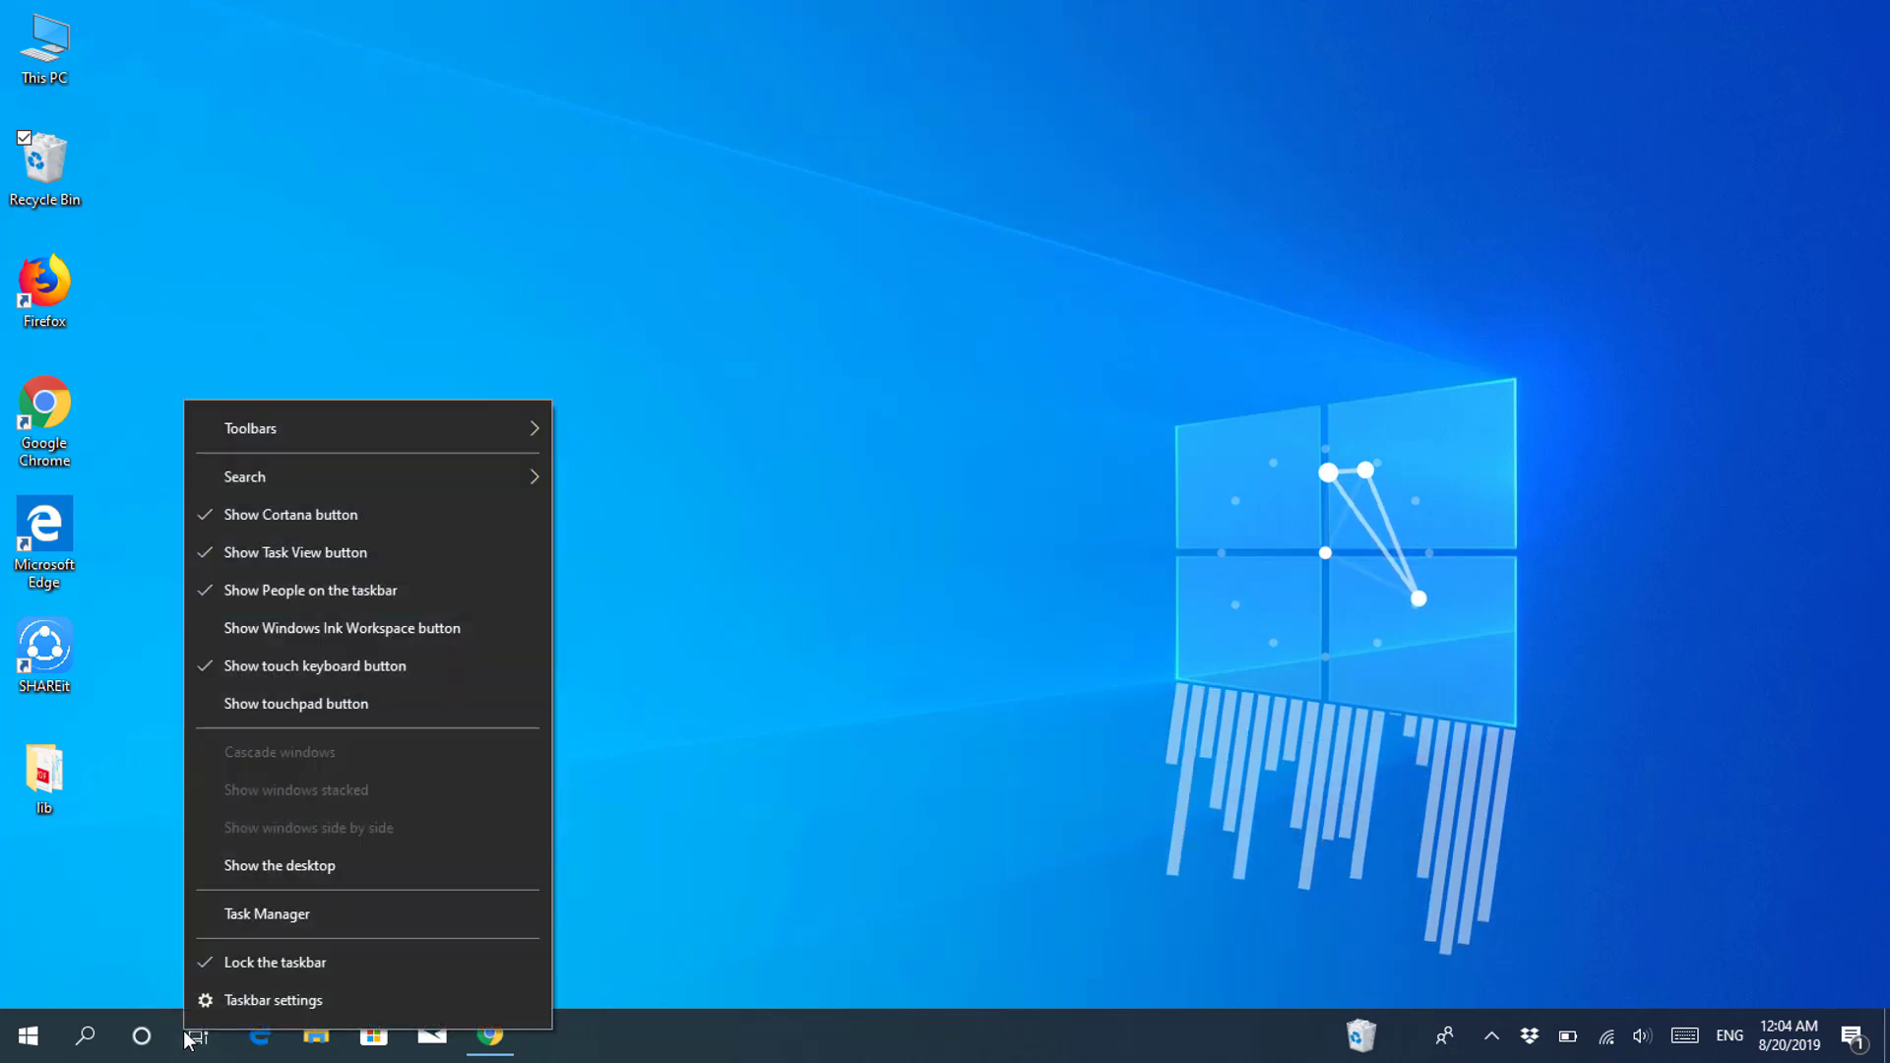
pyautogui.click(302, 665)
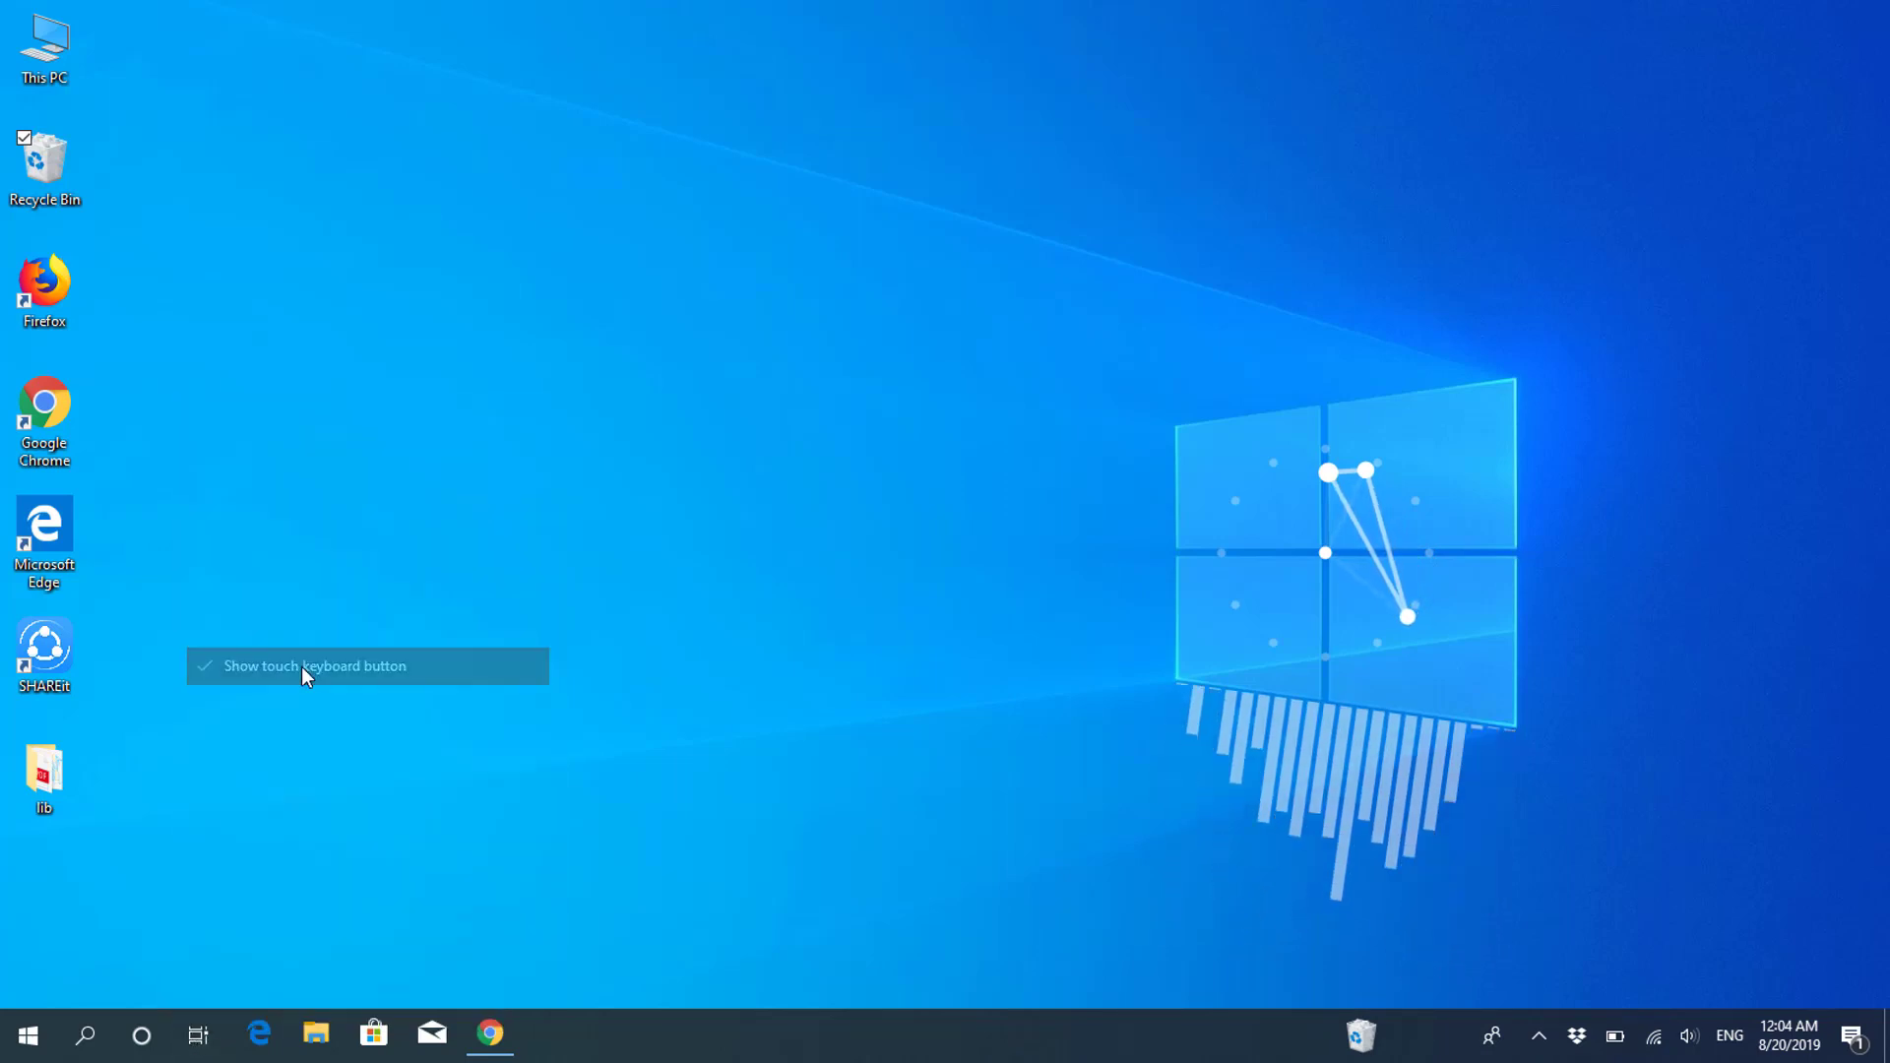
pyautogui.rightClick(173, 1043)
pyautogui.click(270, 596)
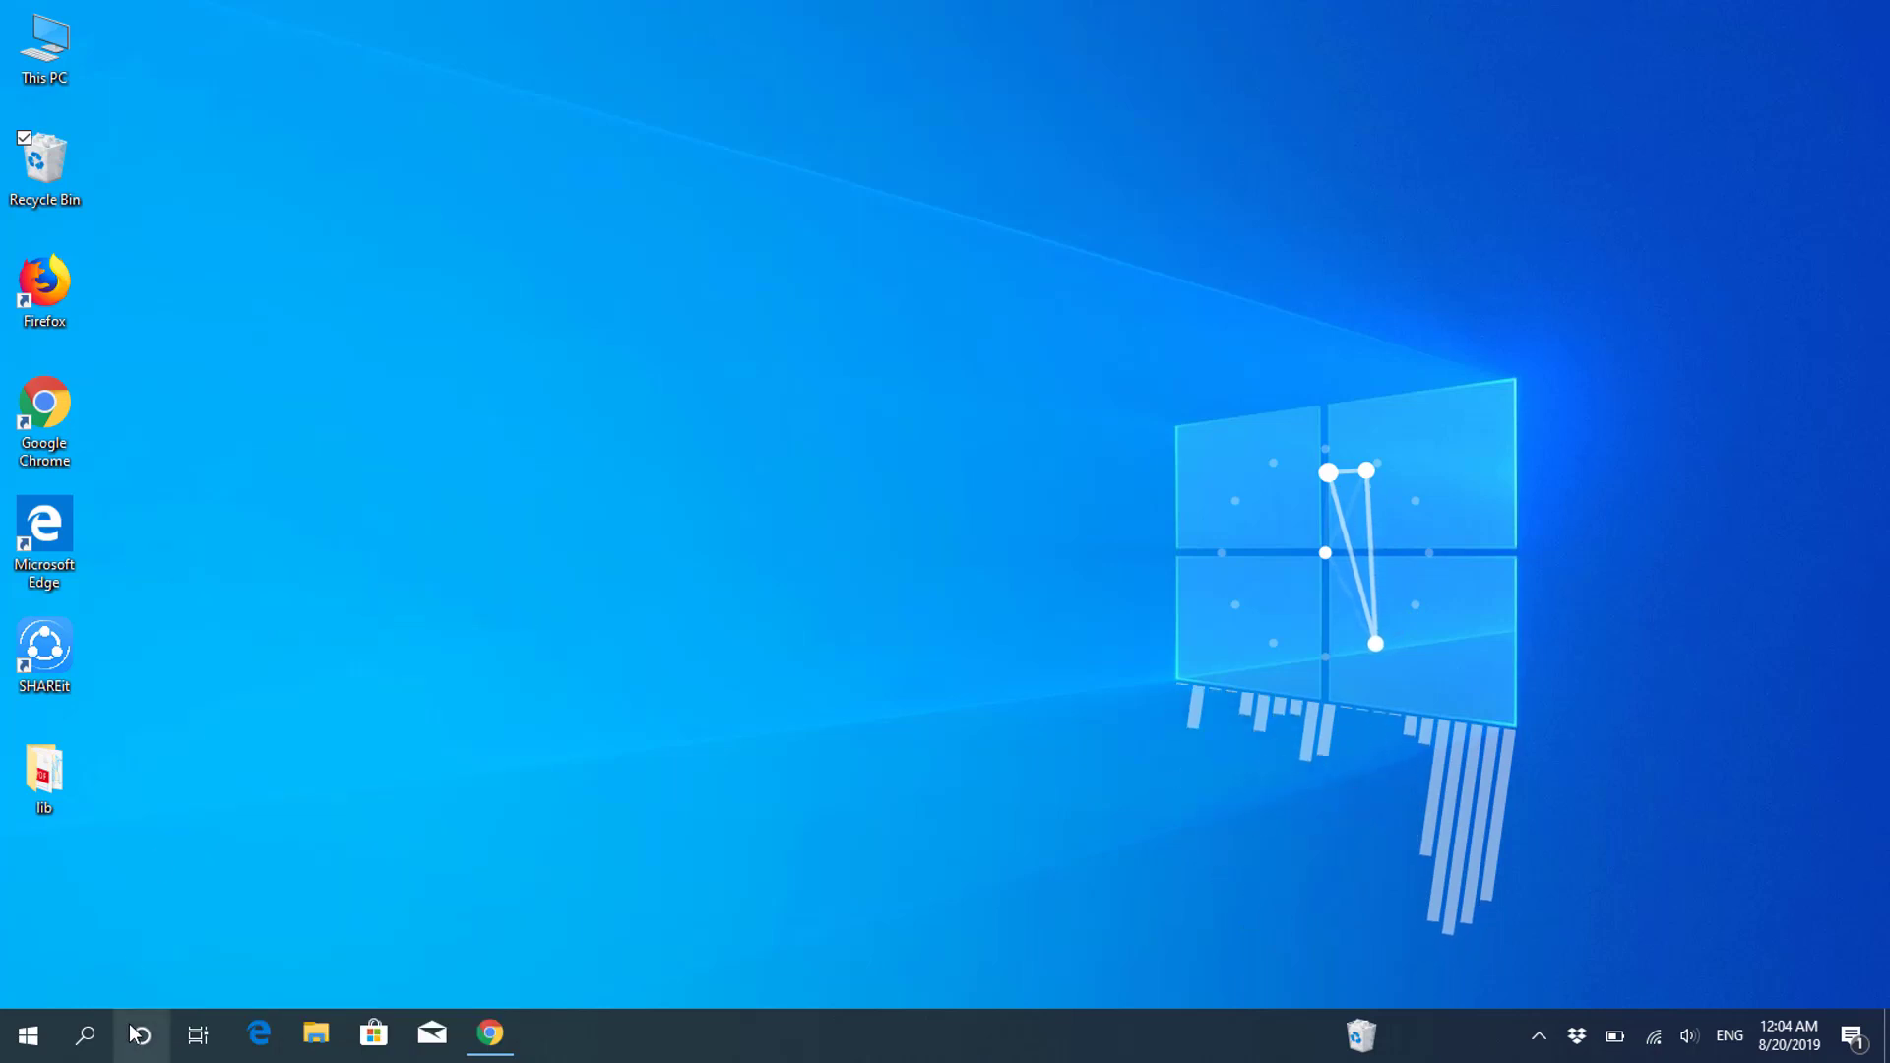
pyautogui.rightClick(138, 1035)
pyautogui.click(217, 552)
pyautogui.rightClick(141, 1036)
pyautogui.click(272, 504)
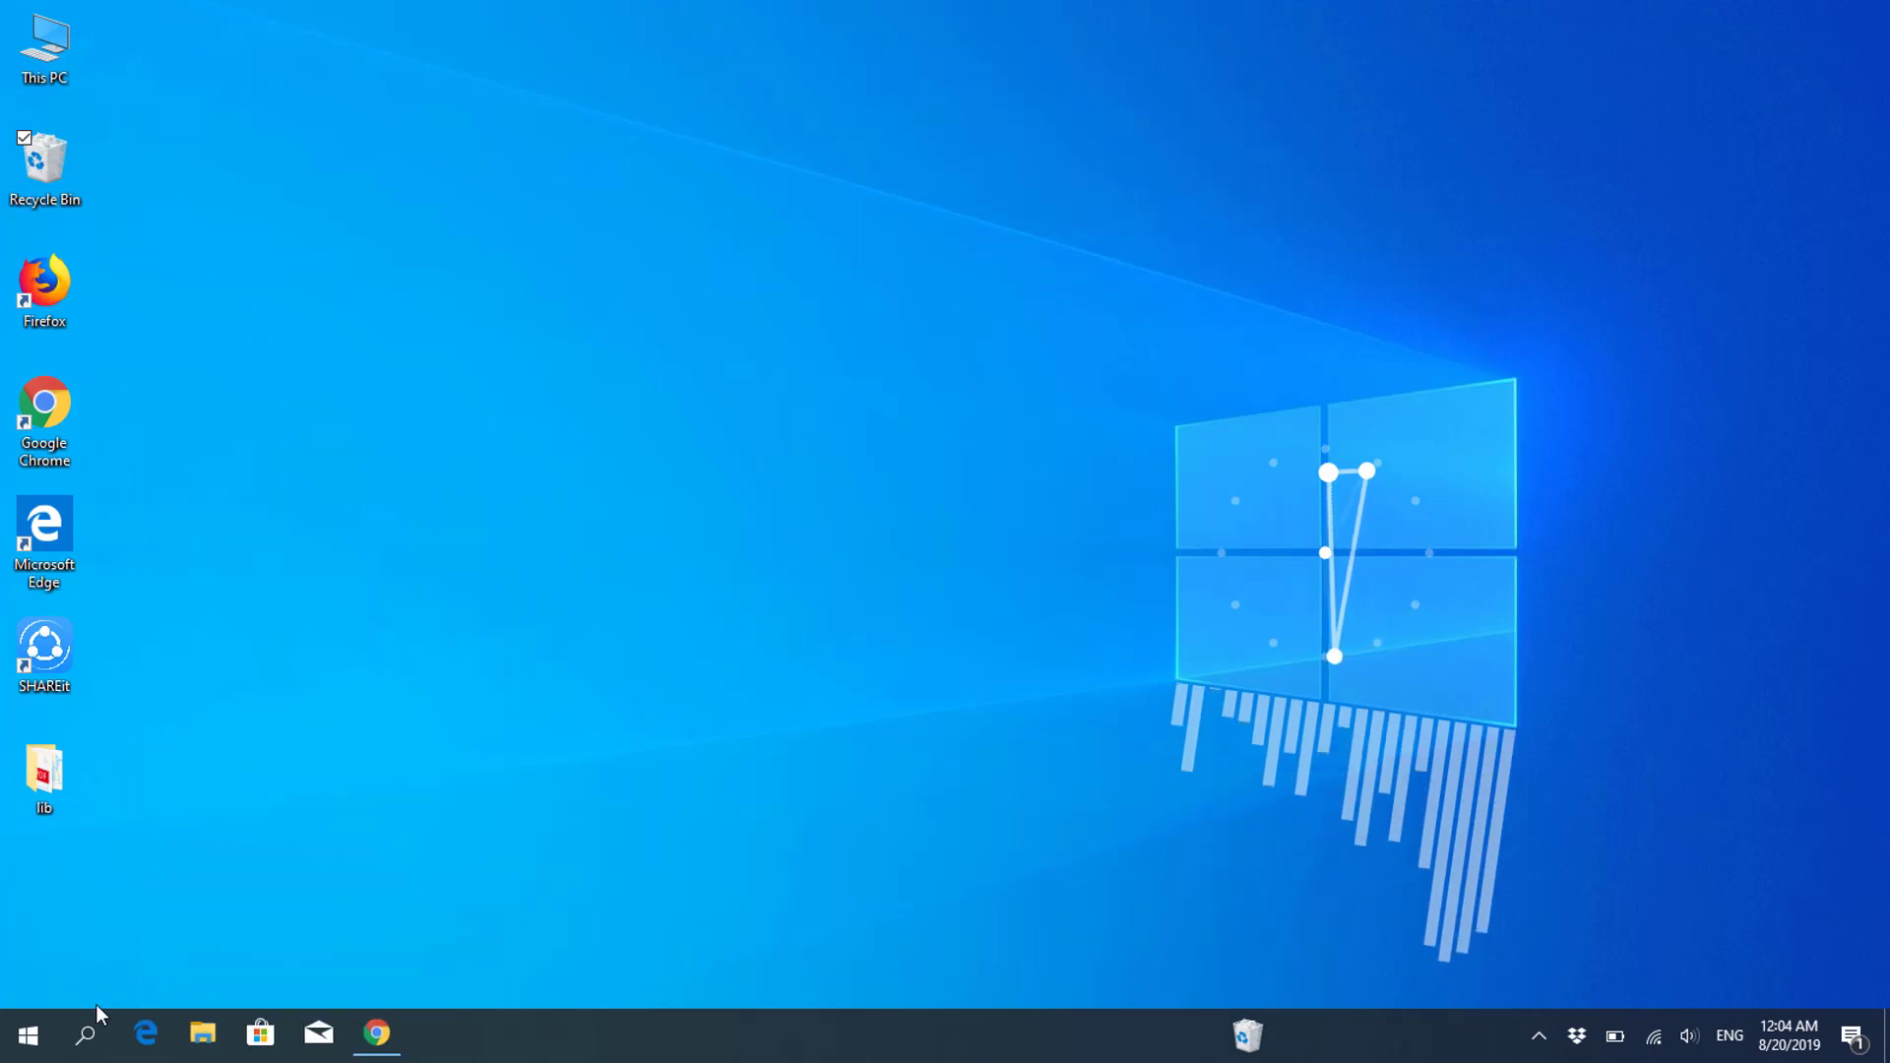
pyautogui.rightClick(91, 1035)
pyautogui.moveTo(423, 472)
pyautogui.click(510, 480)
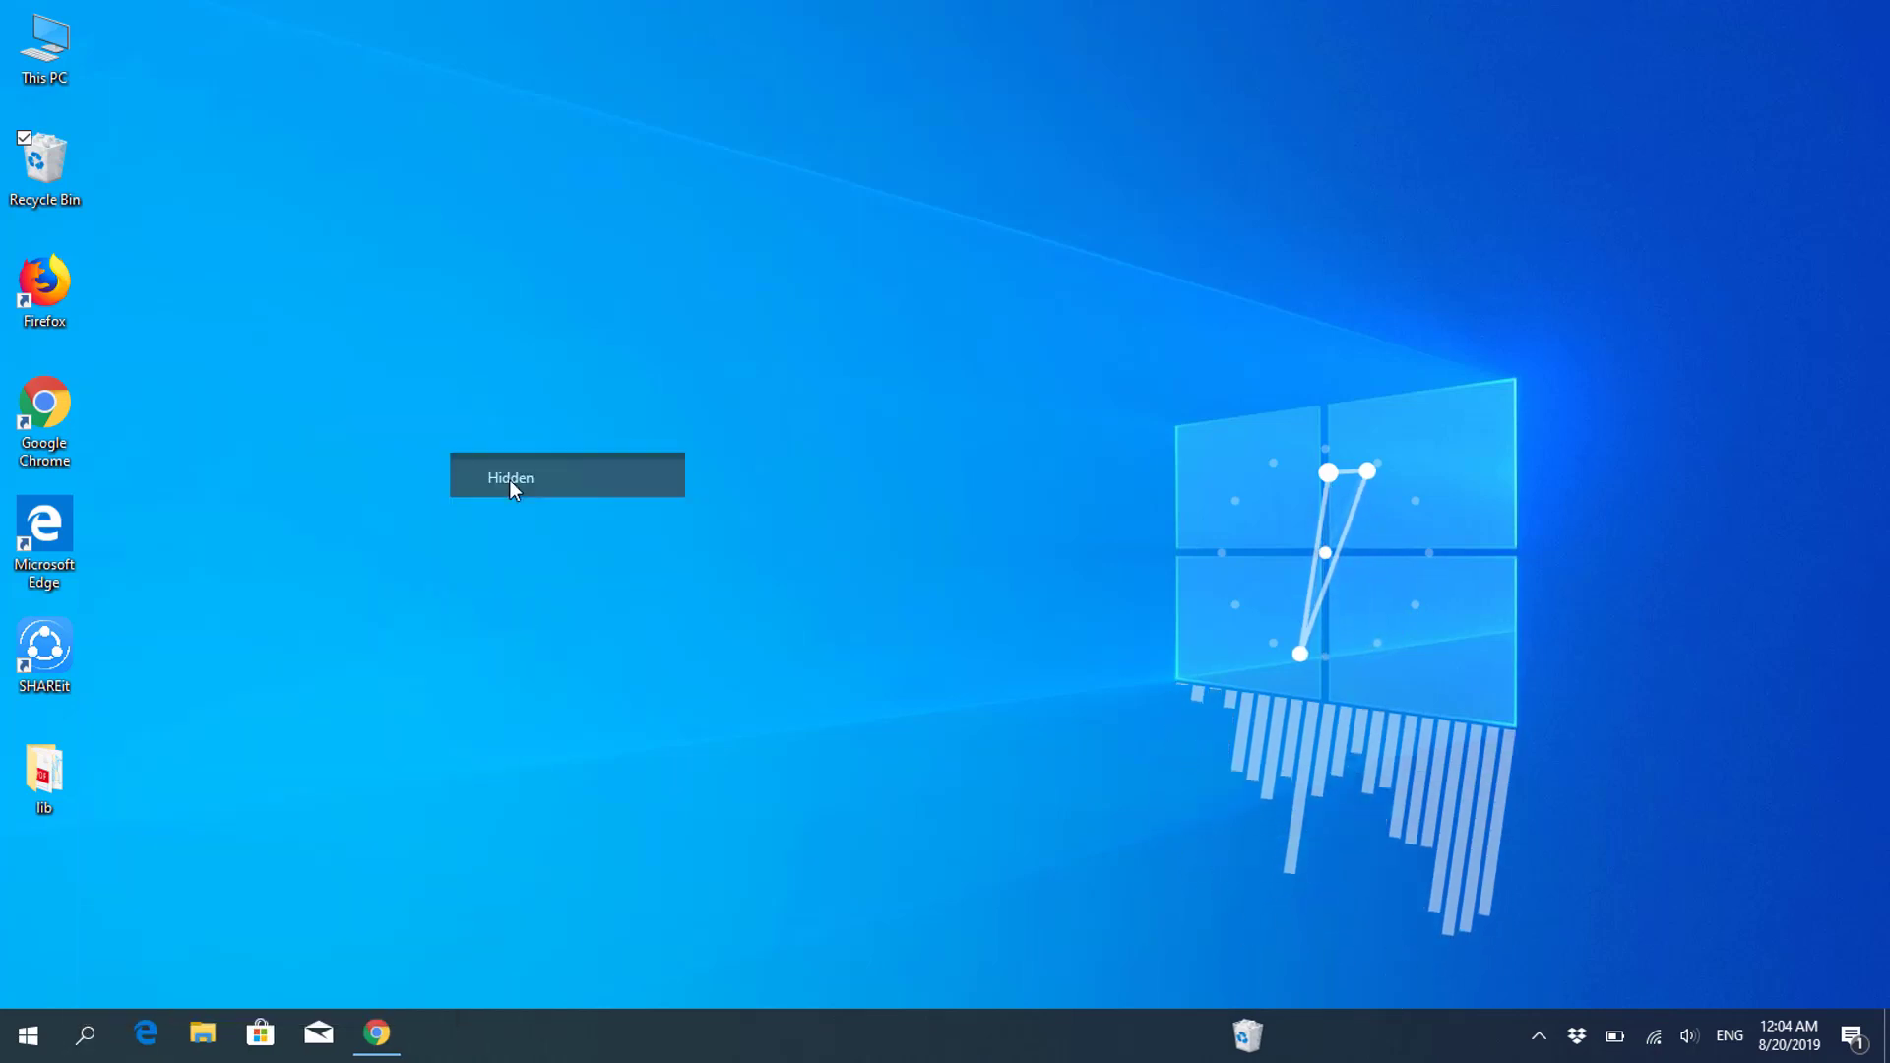
# Step: In the taskbar settings, turn off the Dropbox, Power and Volume icons in the notification area
pyautogui.rightClick(1733, 1046)
pyautogui.click(1650, 1001)
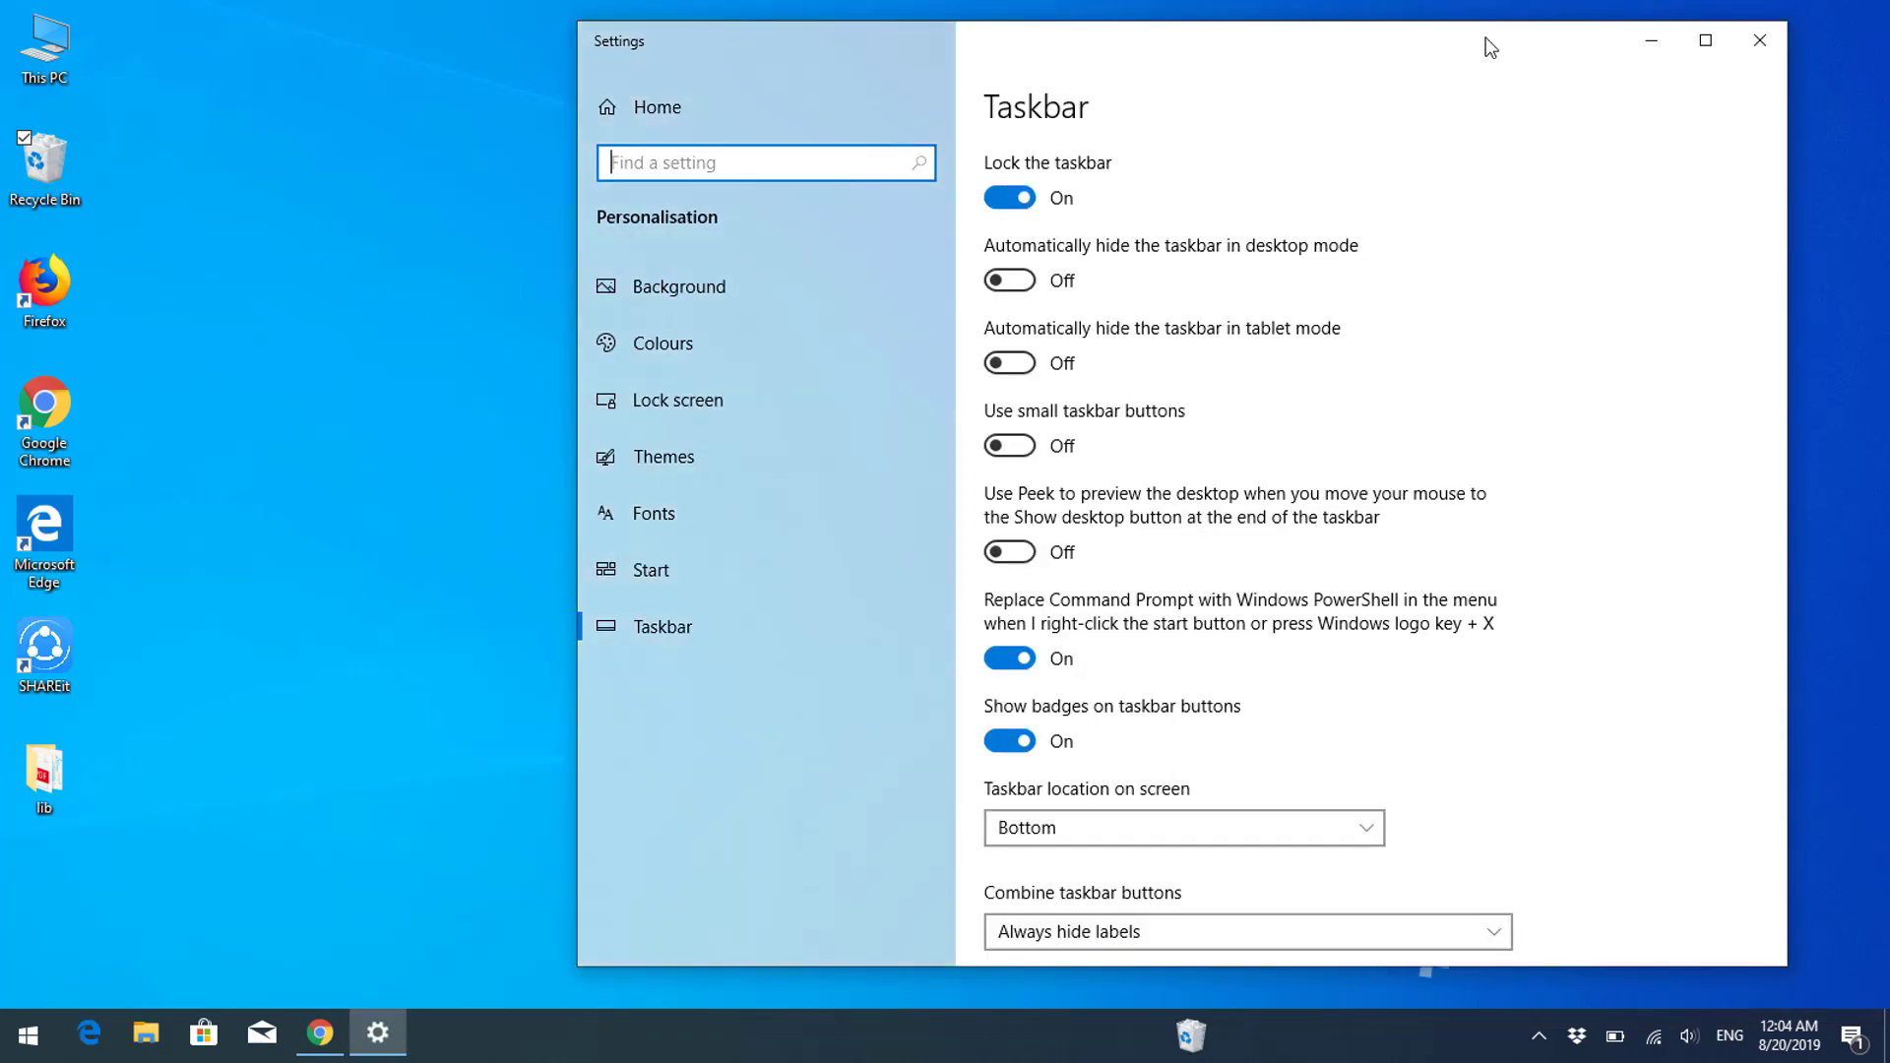
pyautogui.moveTo(1486, 37); pyautogui.dragTo(1325, 23)
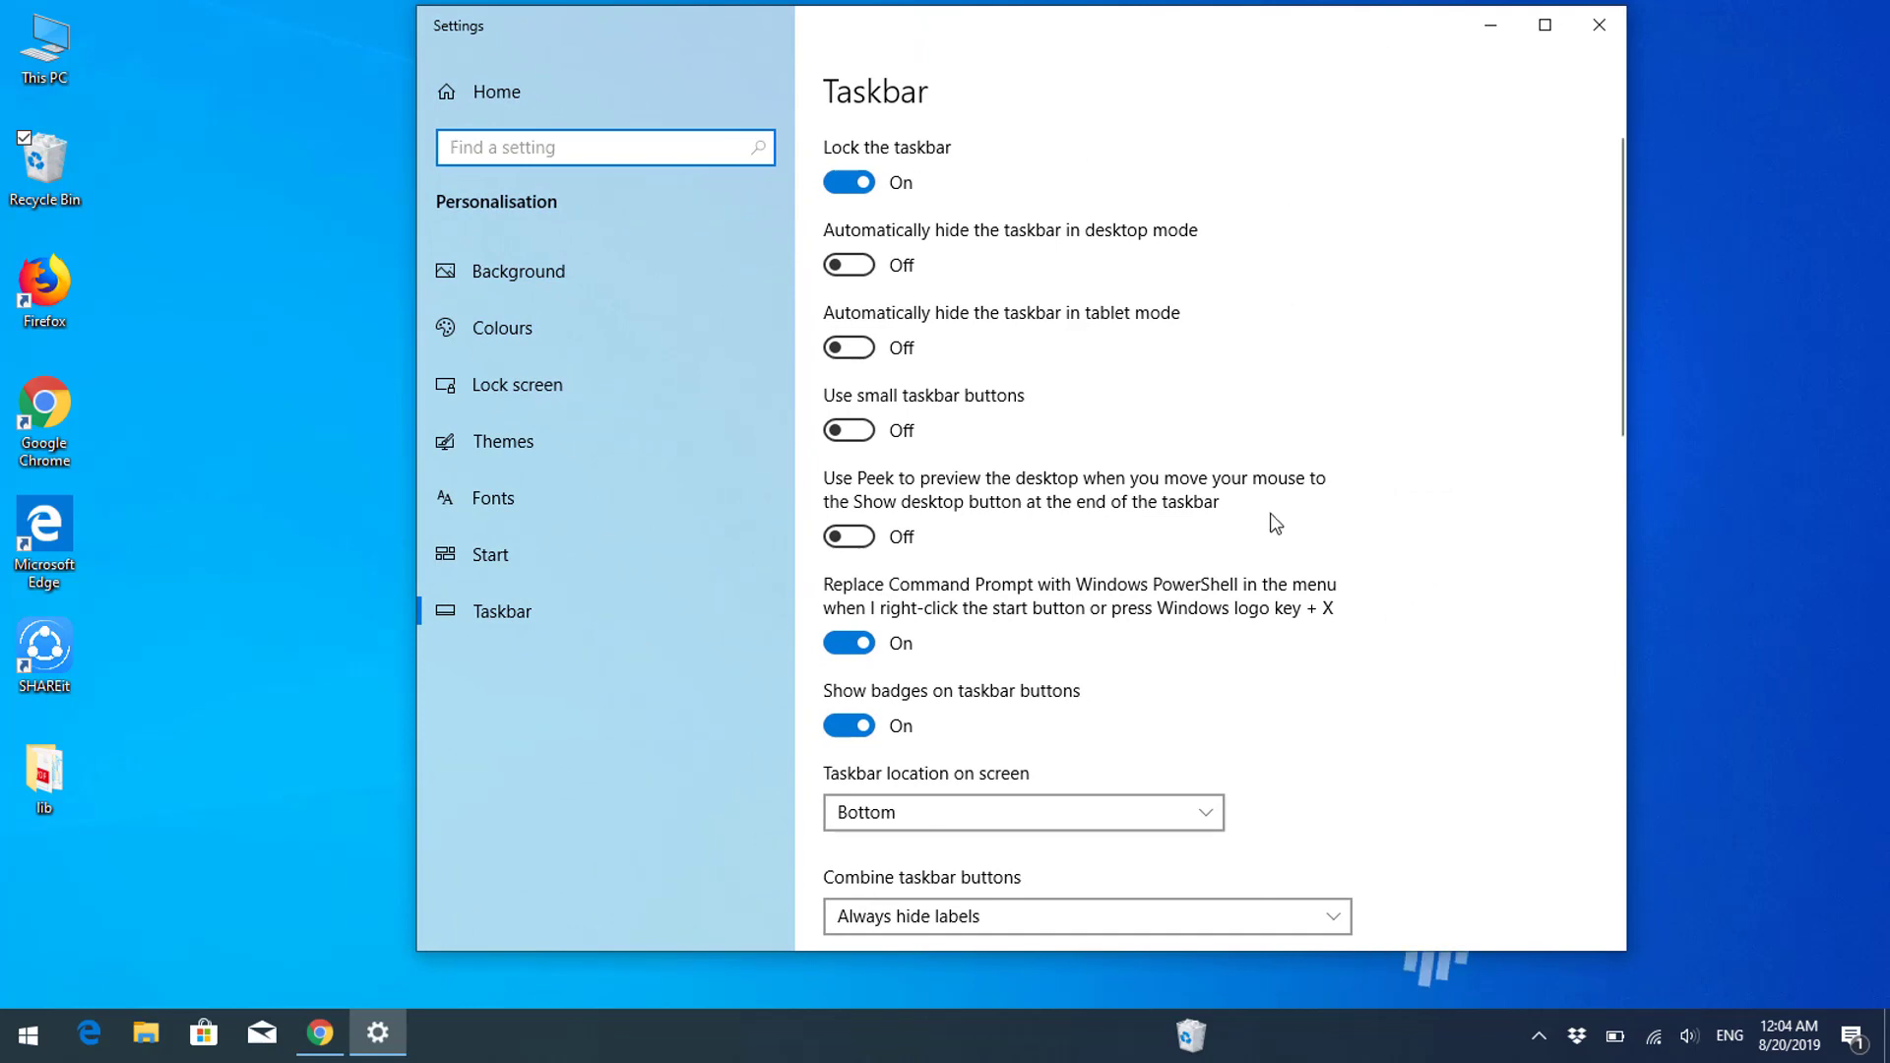
pyautogui.scroll(-5, 1268, 518)
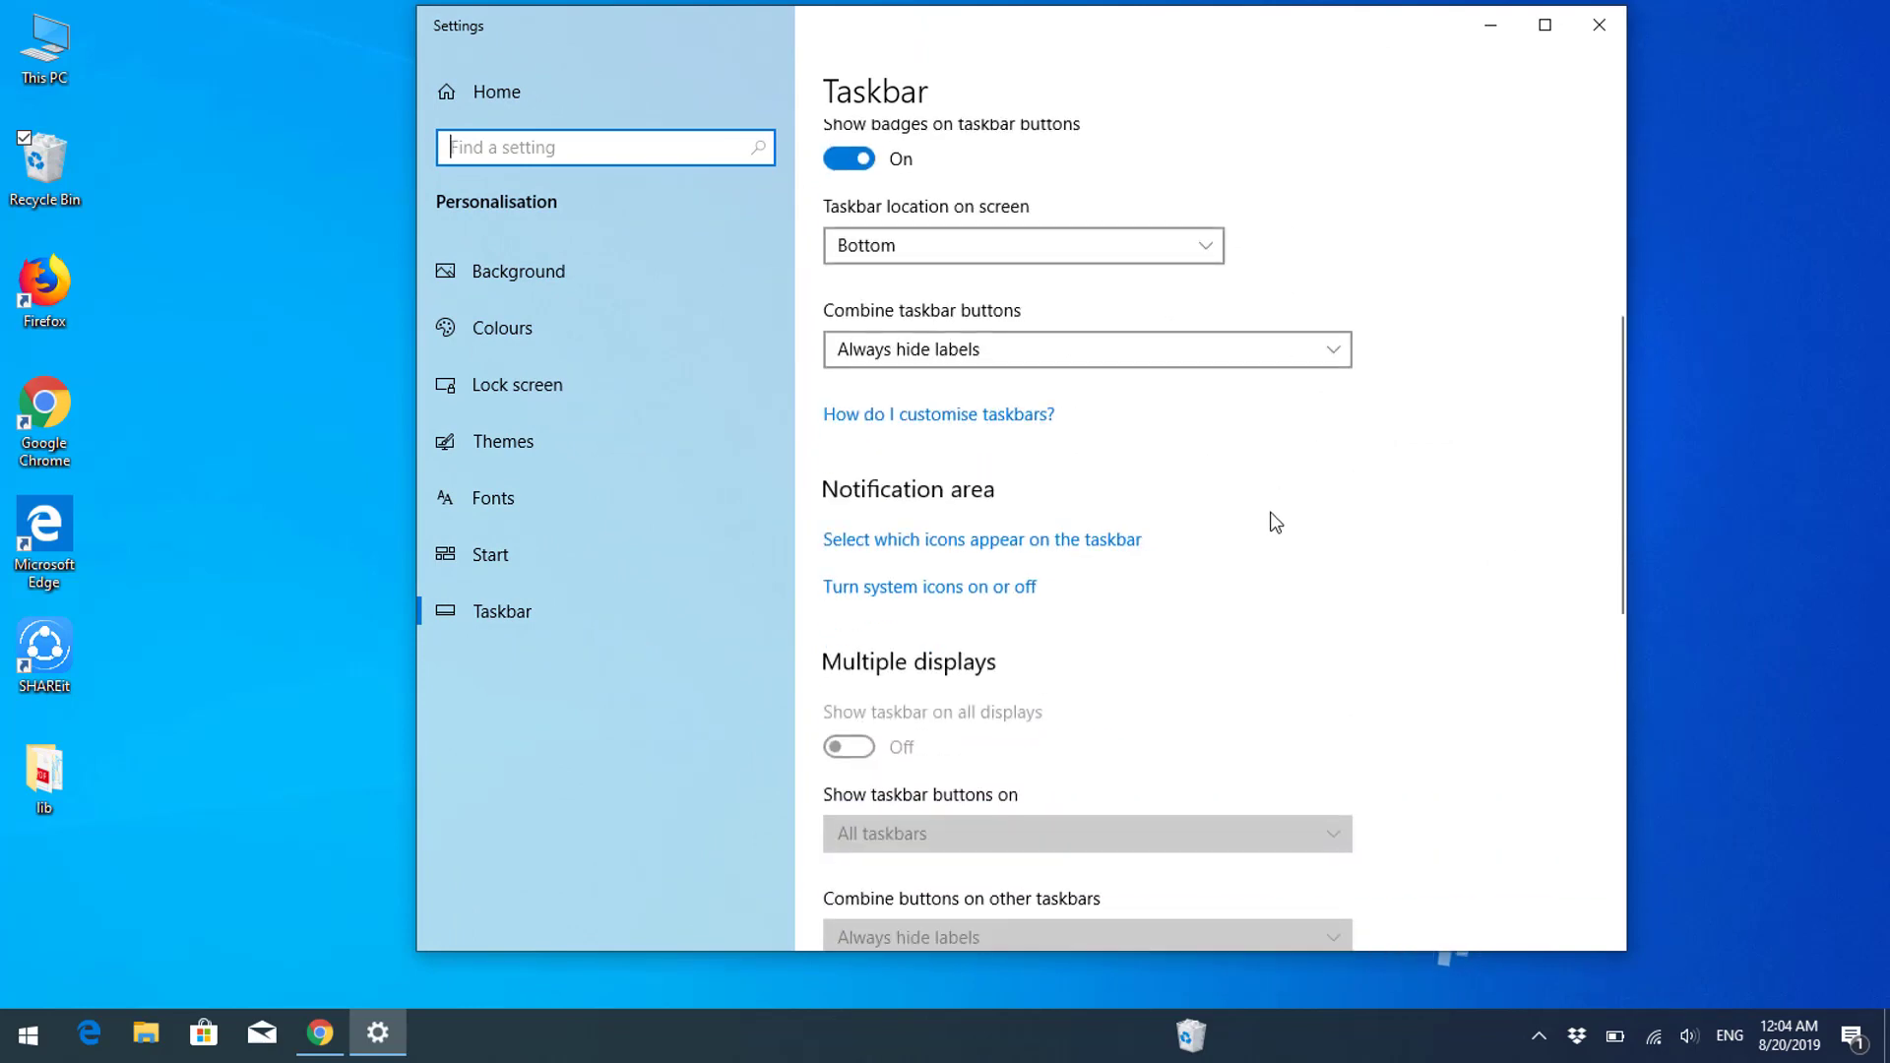
pyautogui.click(993, 541)
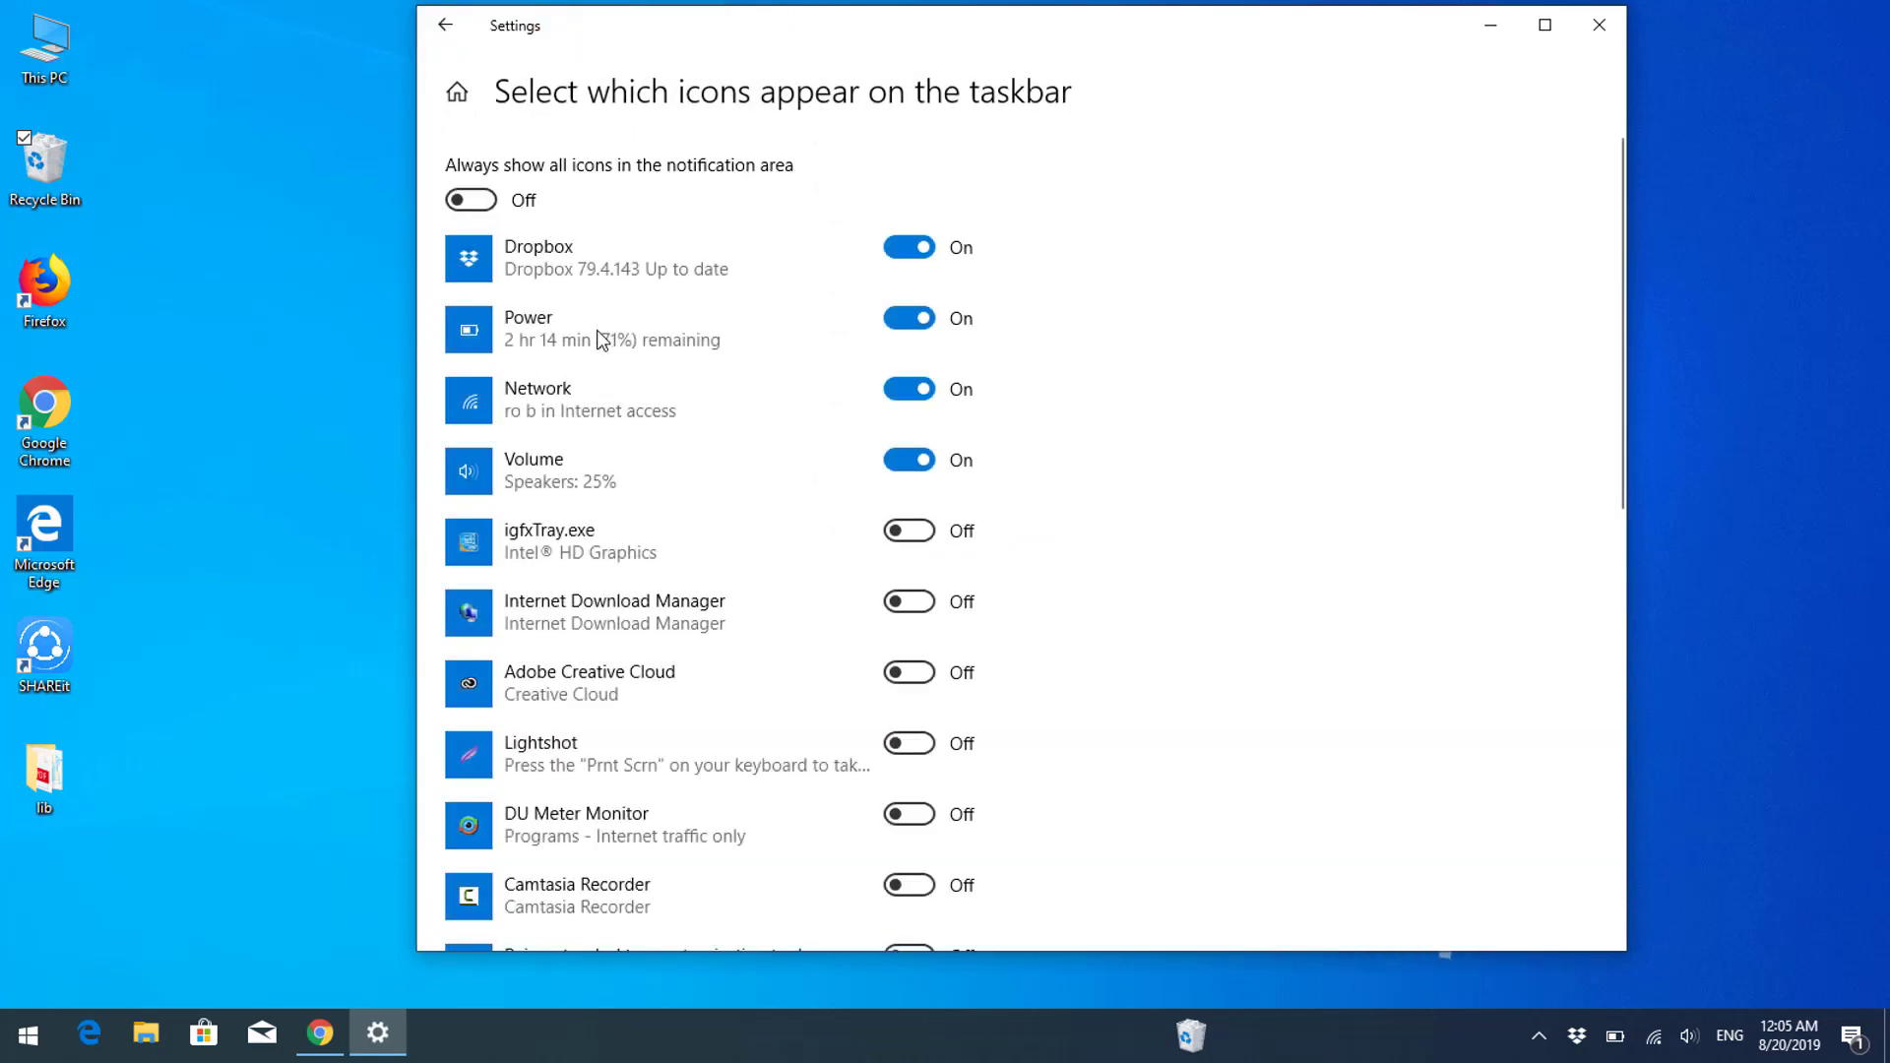
pyautogui.click(913, 320)
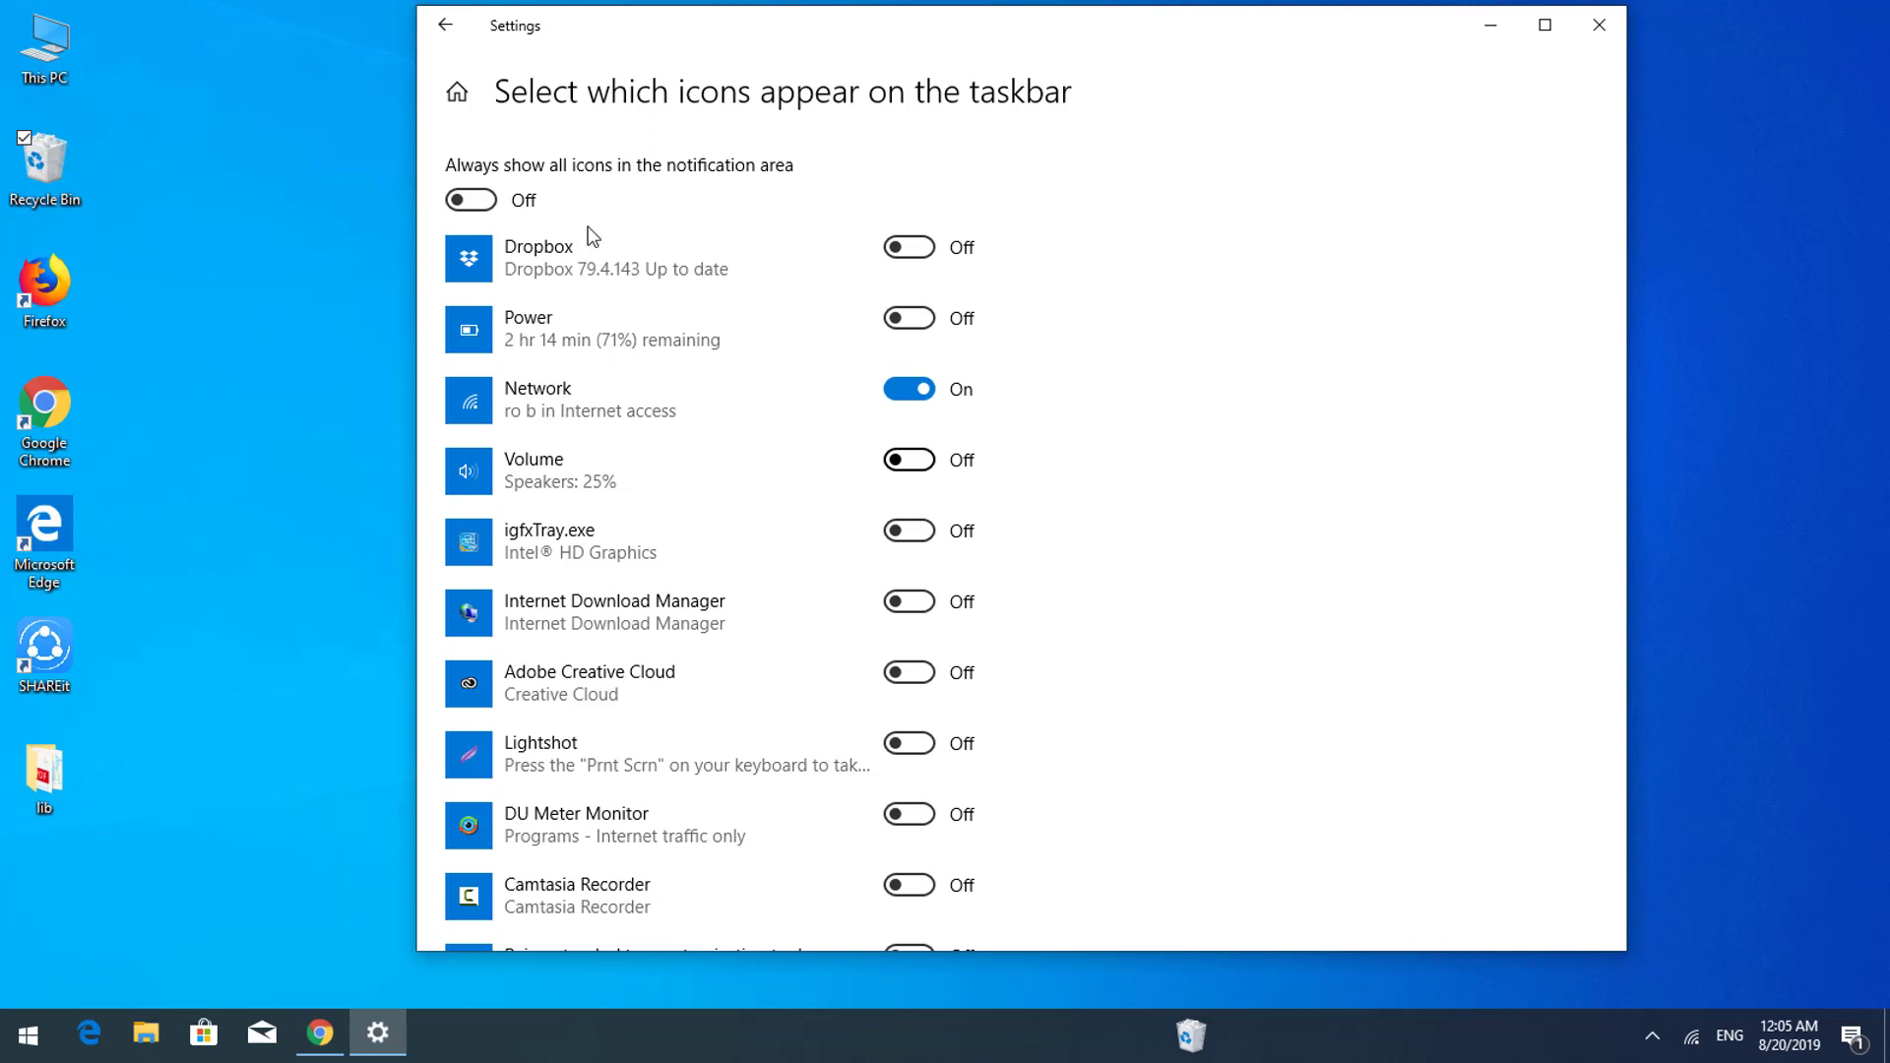
# Step: Turn off the Clock, Volume, Power, Input Indicator, Location, Action Centre and Microphone system icons
pyautogui.click(454, 29)
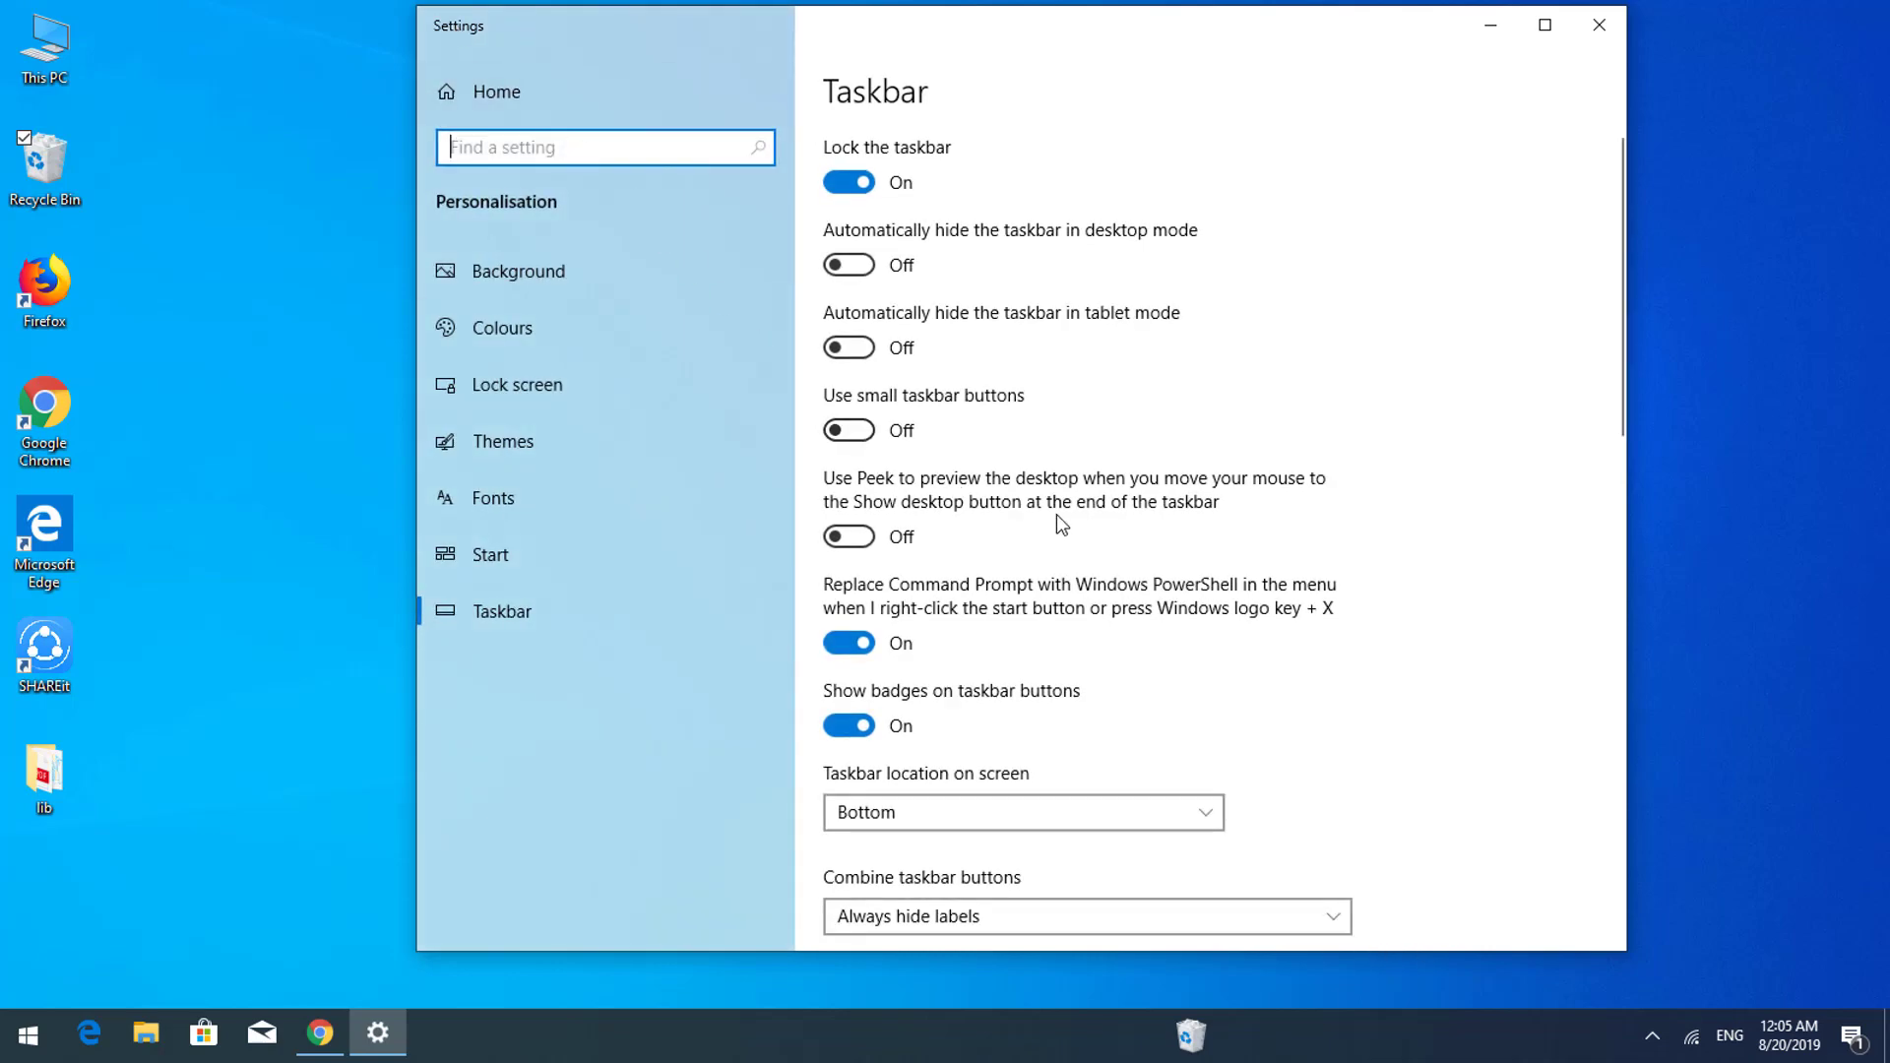
pyautogui.scroll(-5, 1055, 513)
pyautogui.click(896, 461)
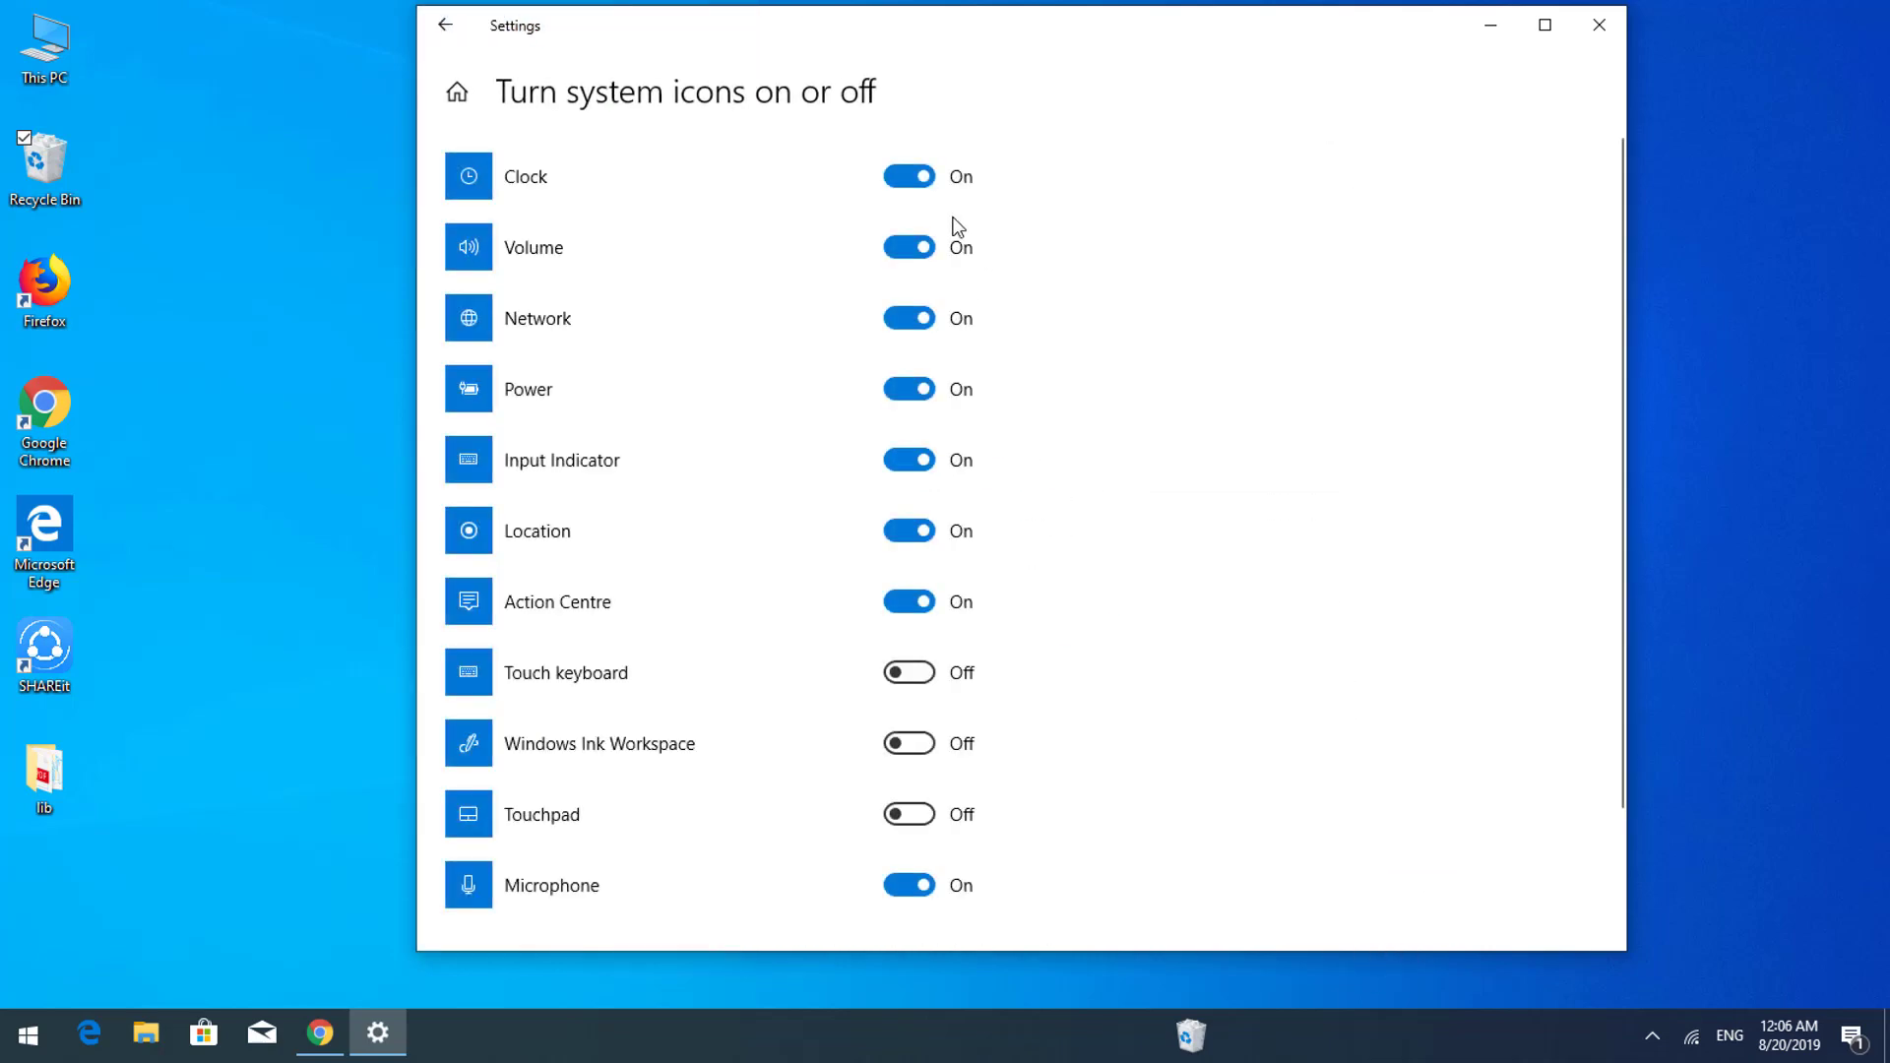
pyautogui.click(908, 177)
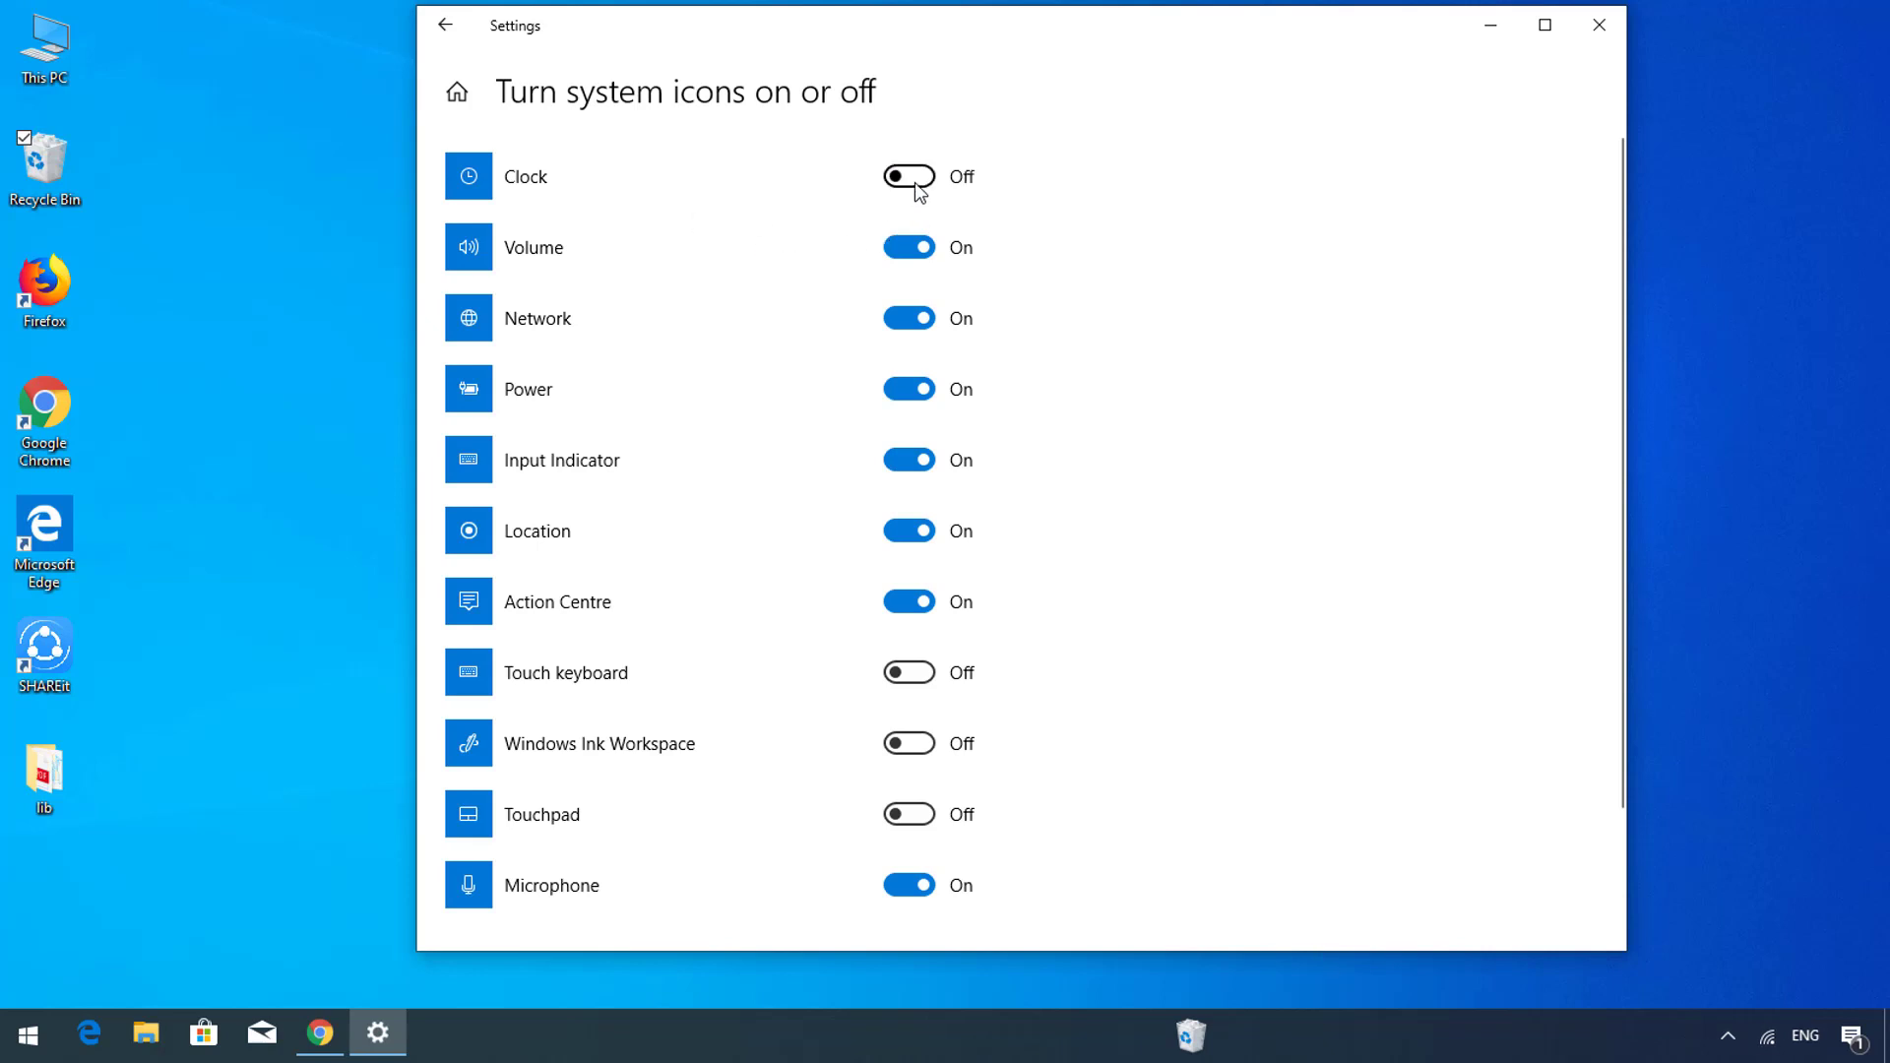
pyautogui.click(917, 247)
pyautogui.click(910, 389)
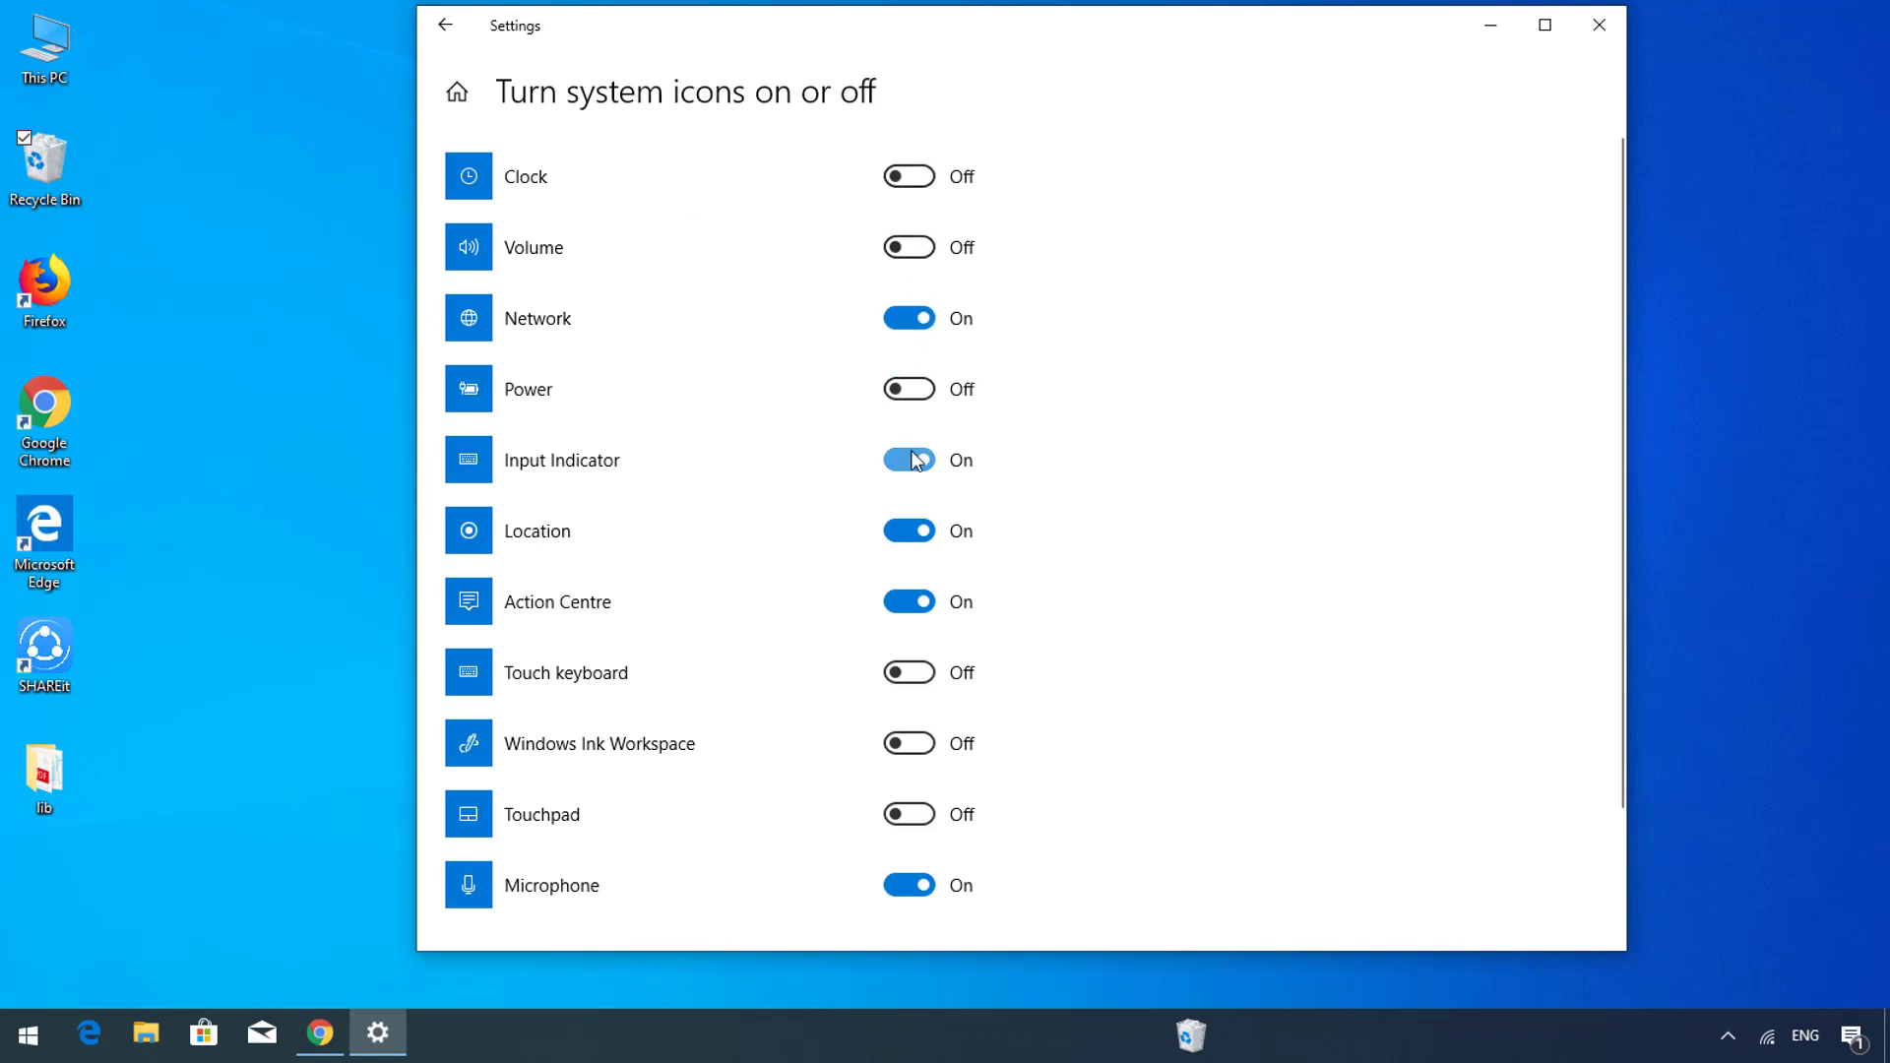
pyautogui.click(914, 460)
pyautogui.click(920, 530)
pyautogui.click(928, 604)
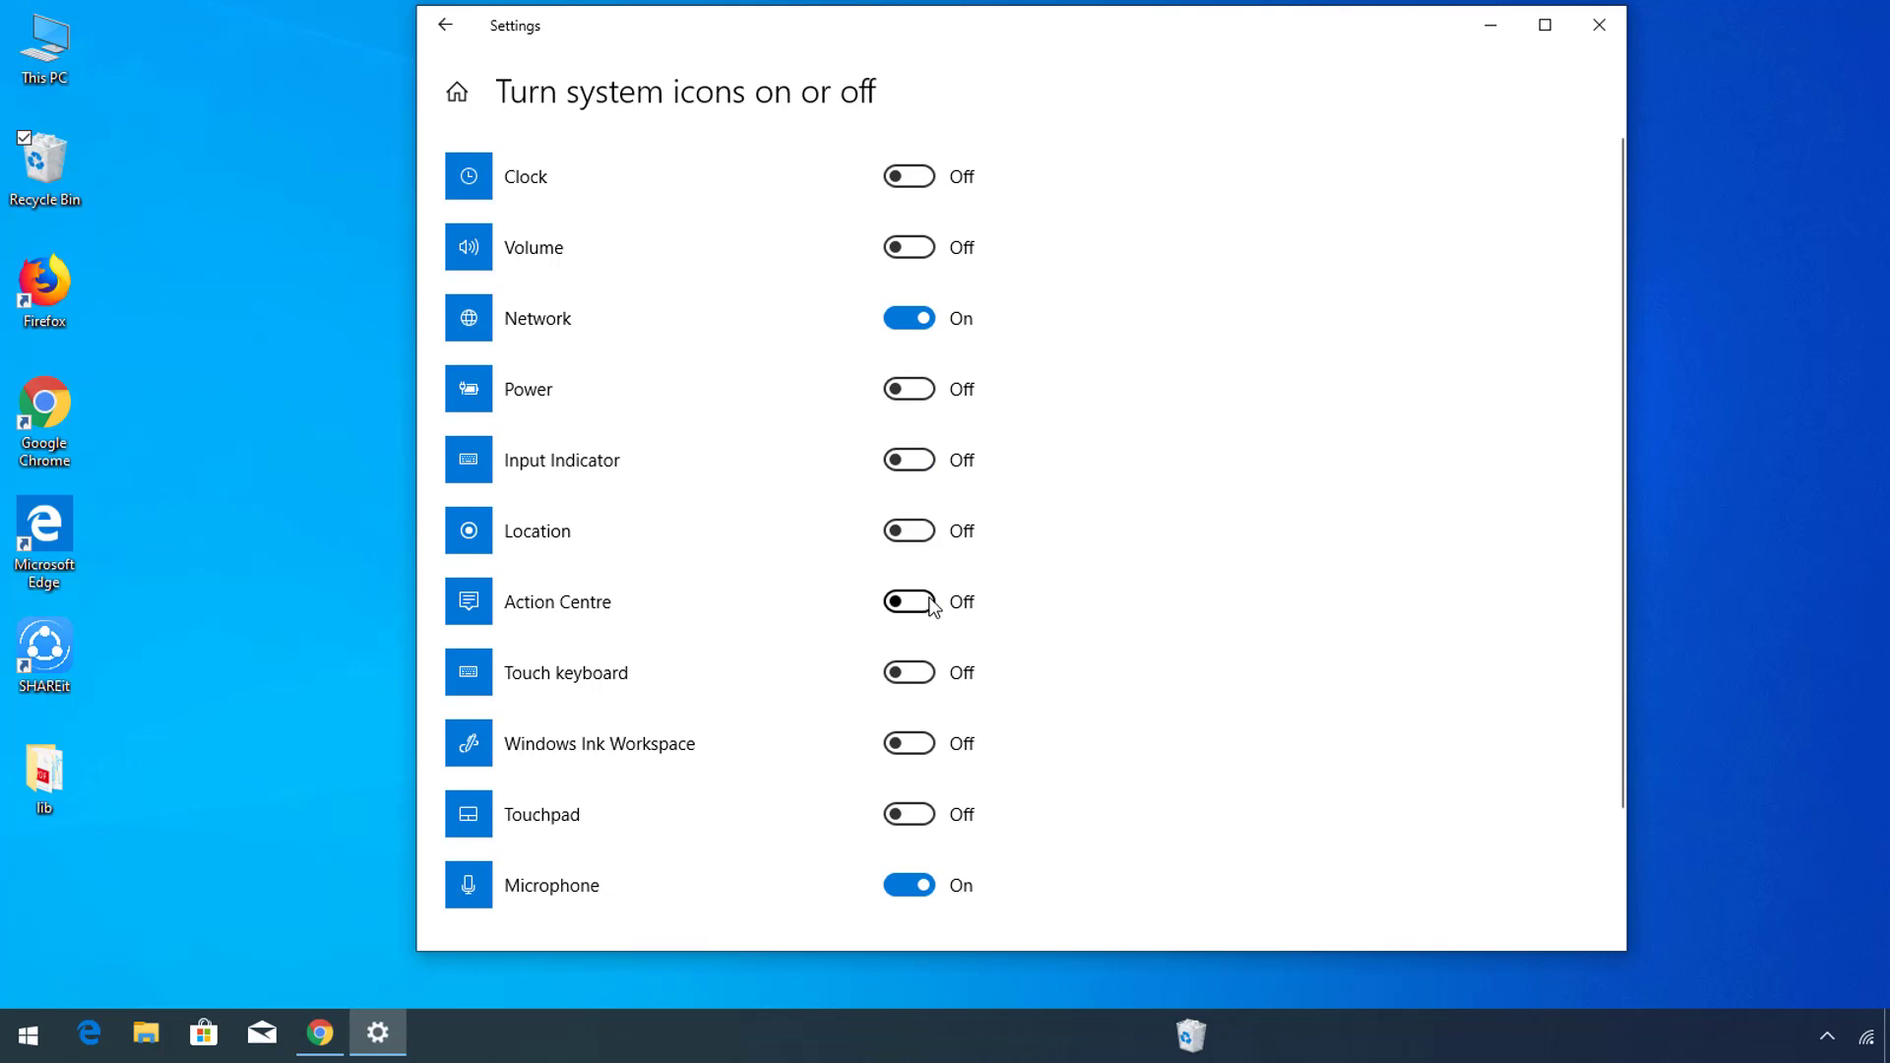
pyautogui.scroll(-2, 924, 766)
pyautogui.click(925, 766)
pyautogui.scroll(2, 929, 417)
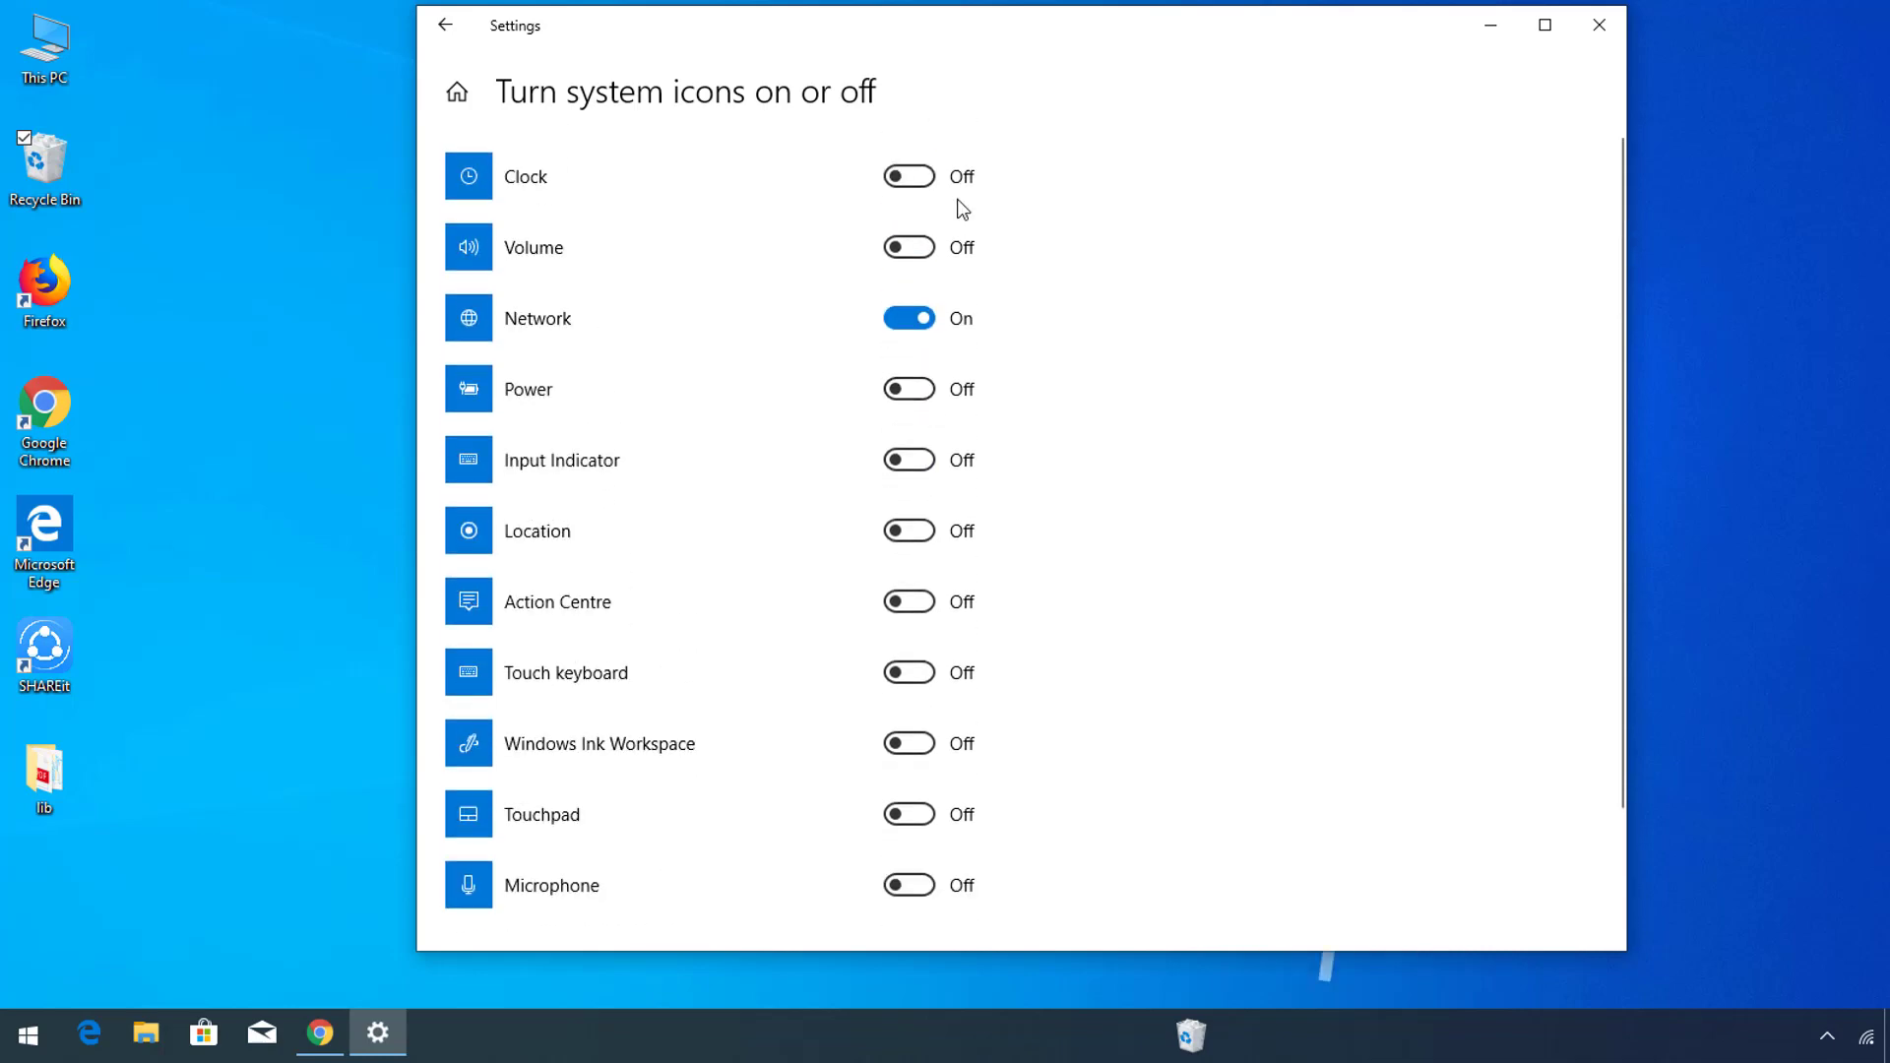
# Step: Review the remaining taskbar settings, including the multiple displays and People sections, and close Settings
pyautogui.click(452, 40)
pyautogui.scroll(-5, 1173, 405)
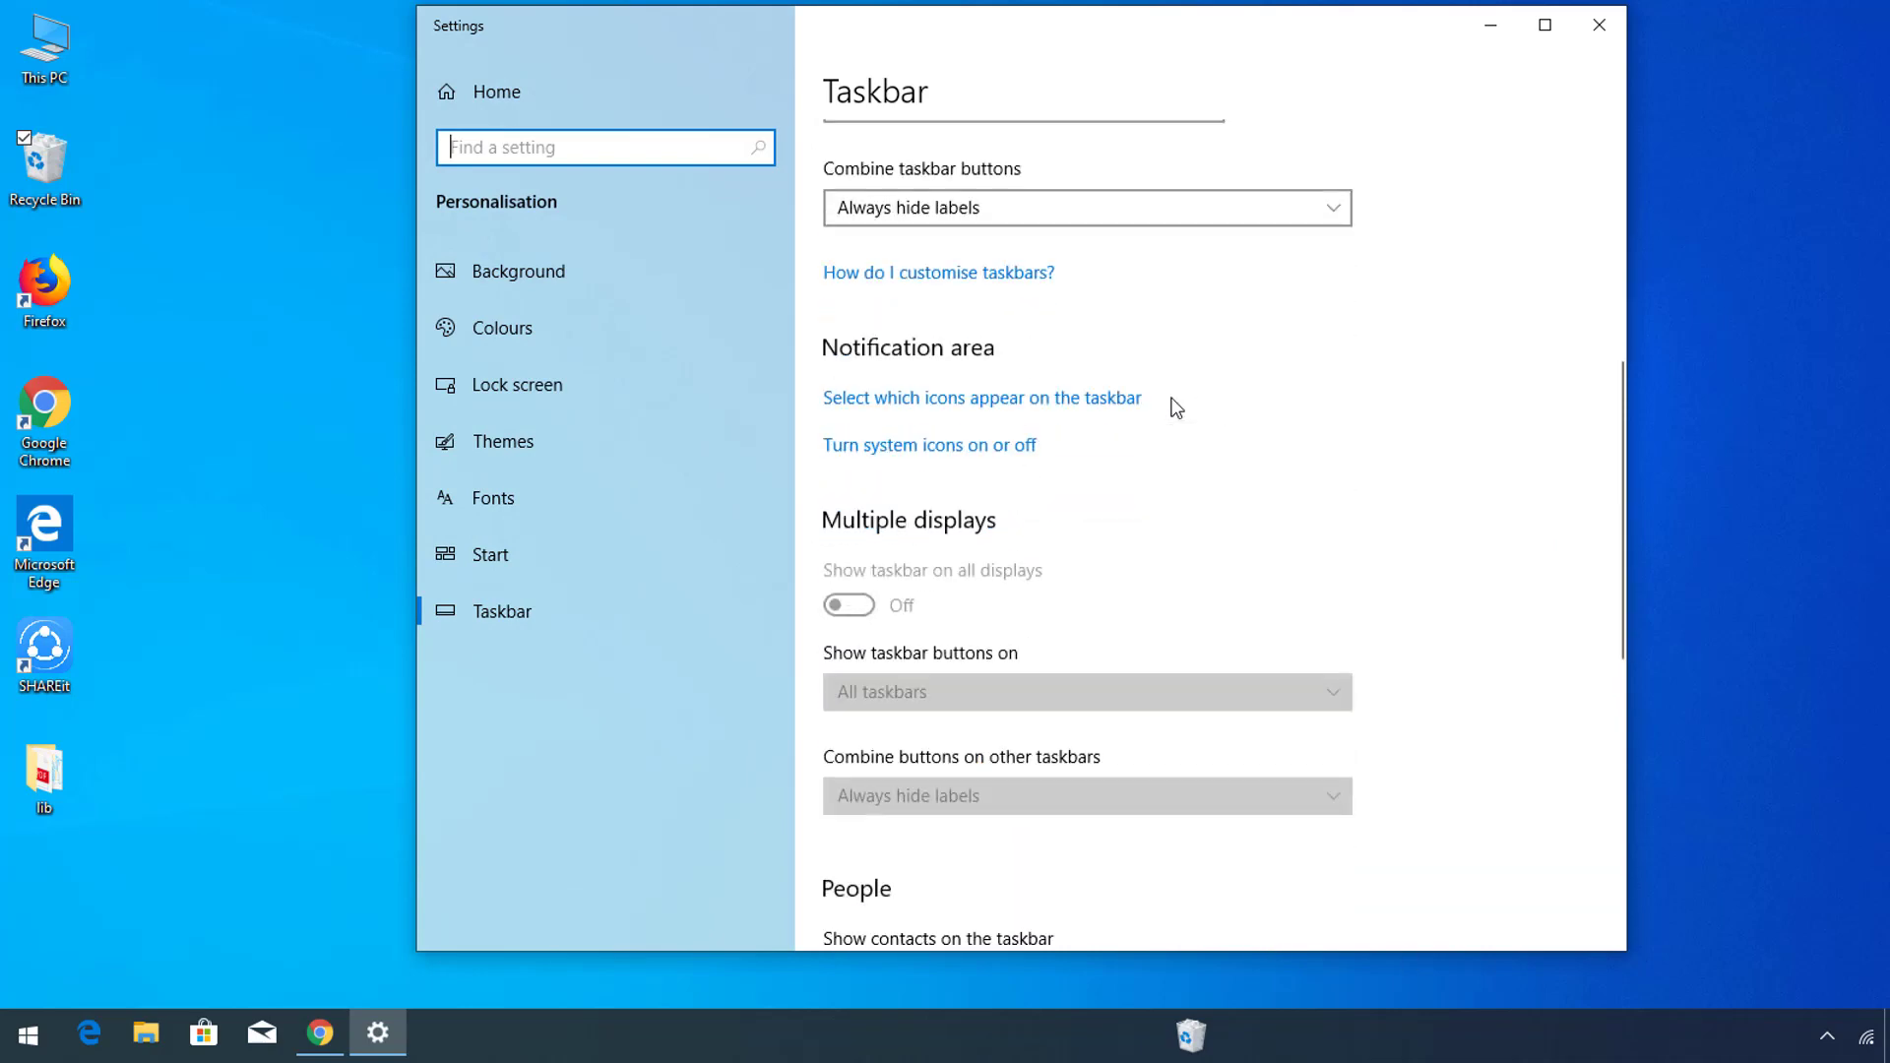
pyautogui.scroll(-6, 1176, 408)
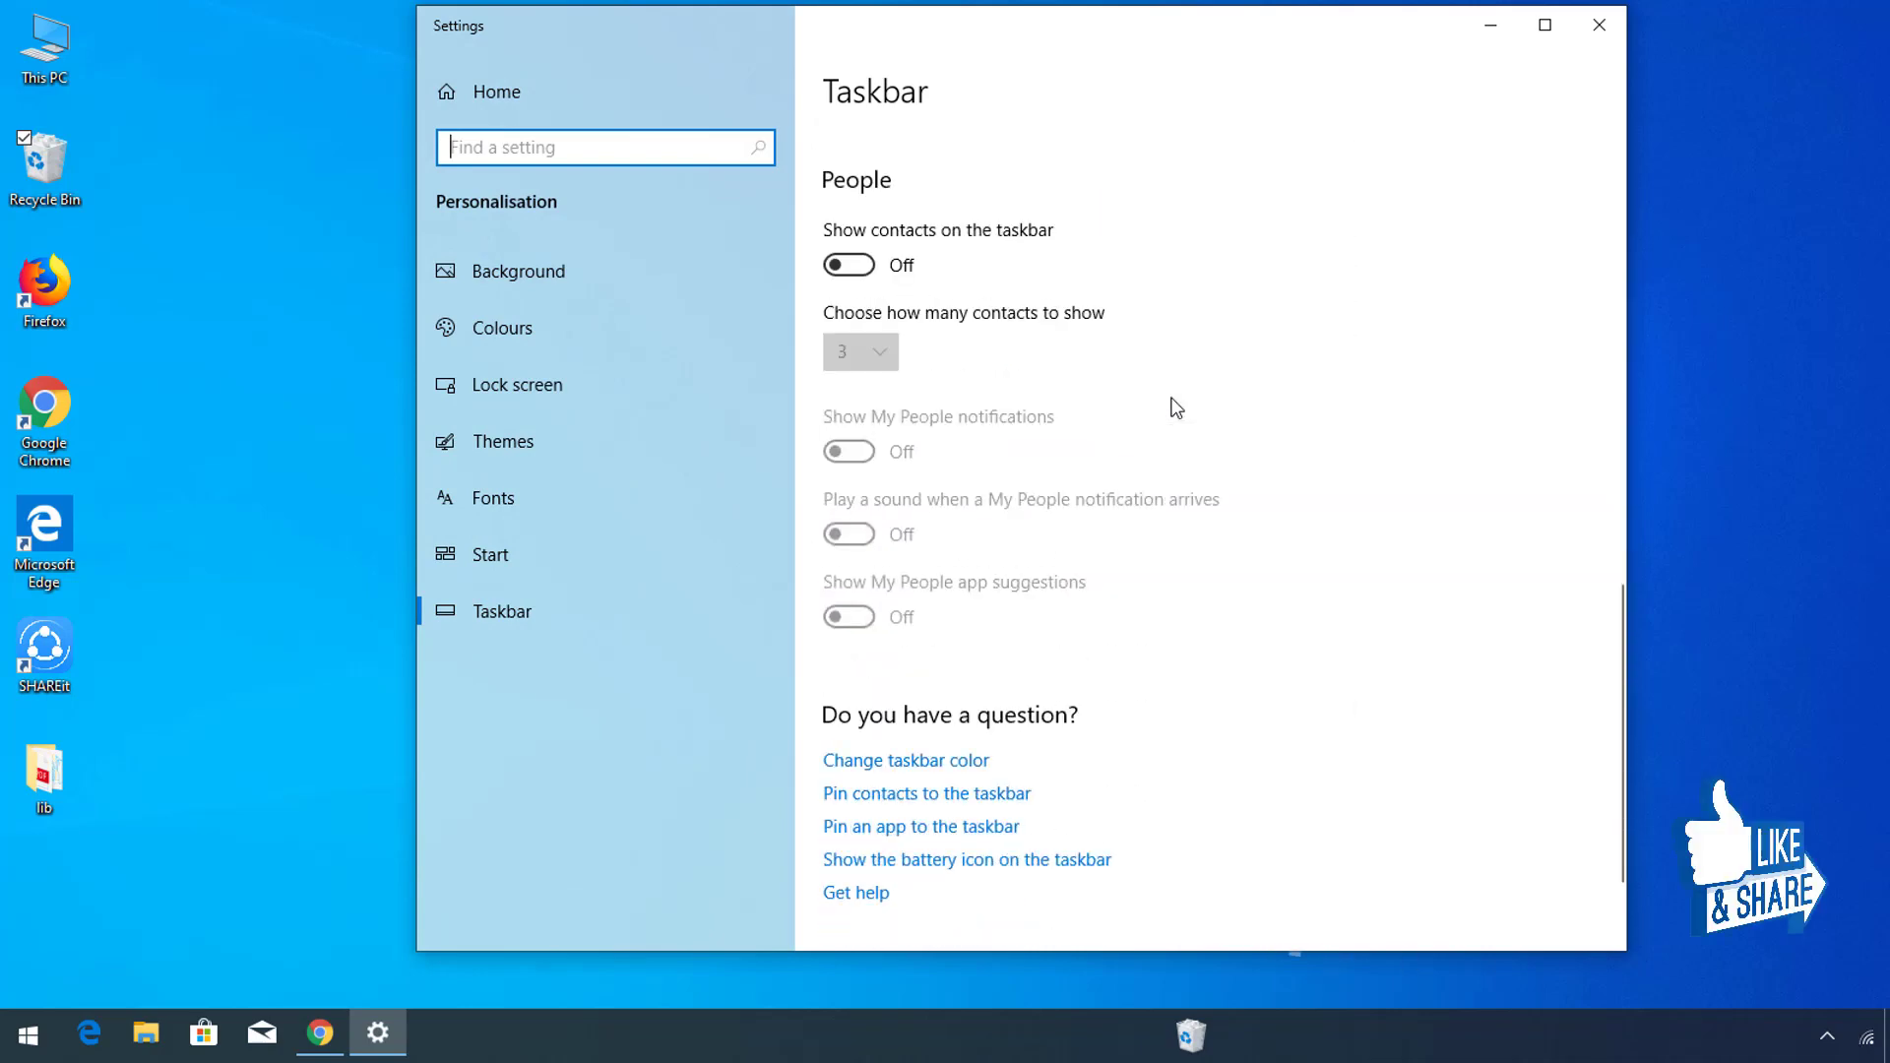
pyautogui.scroll(-2, 1176, 408)
pyautogui.scroll(6, 1177, 408)
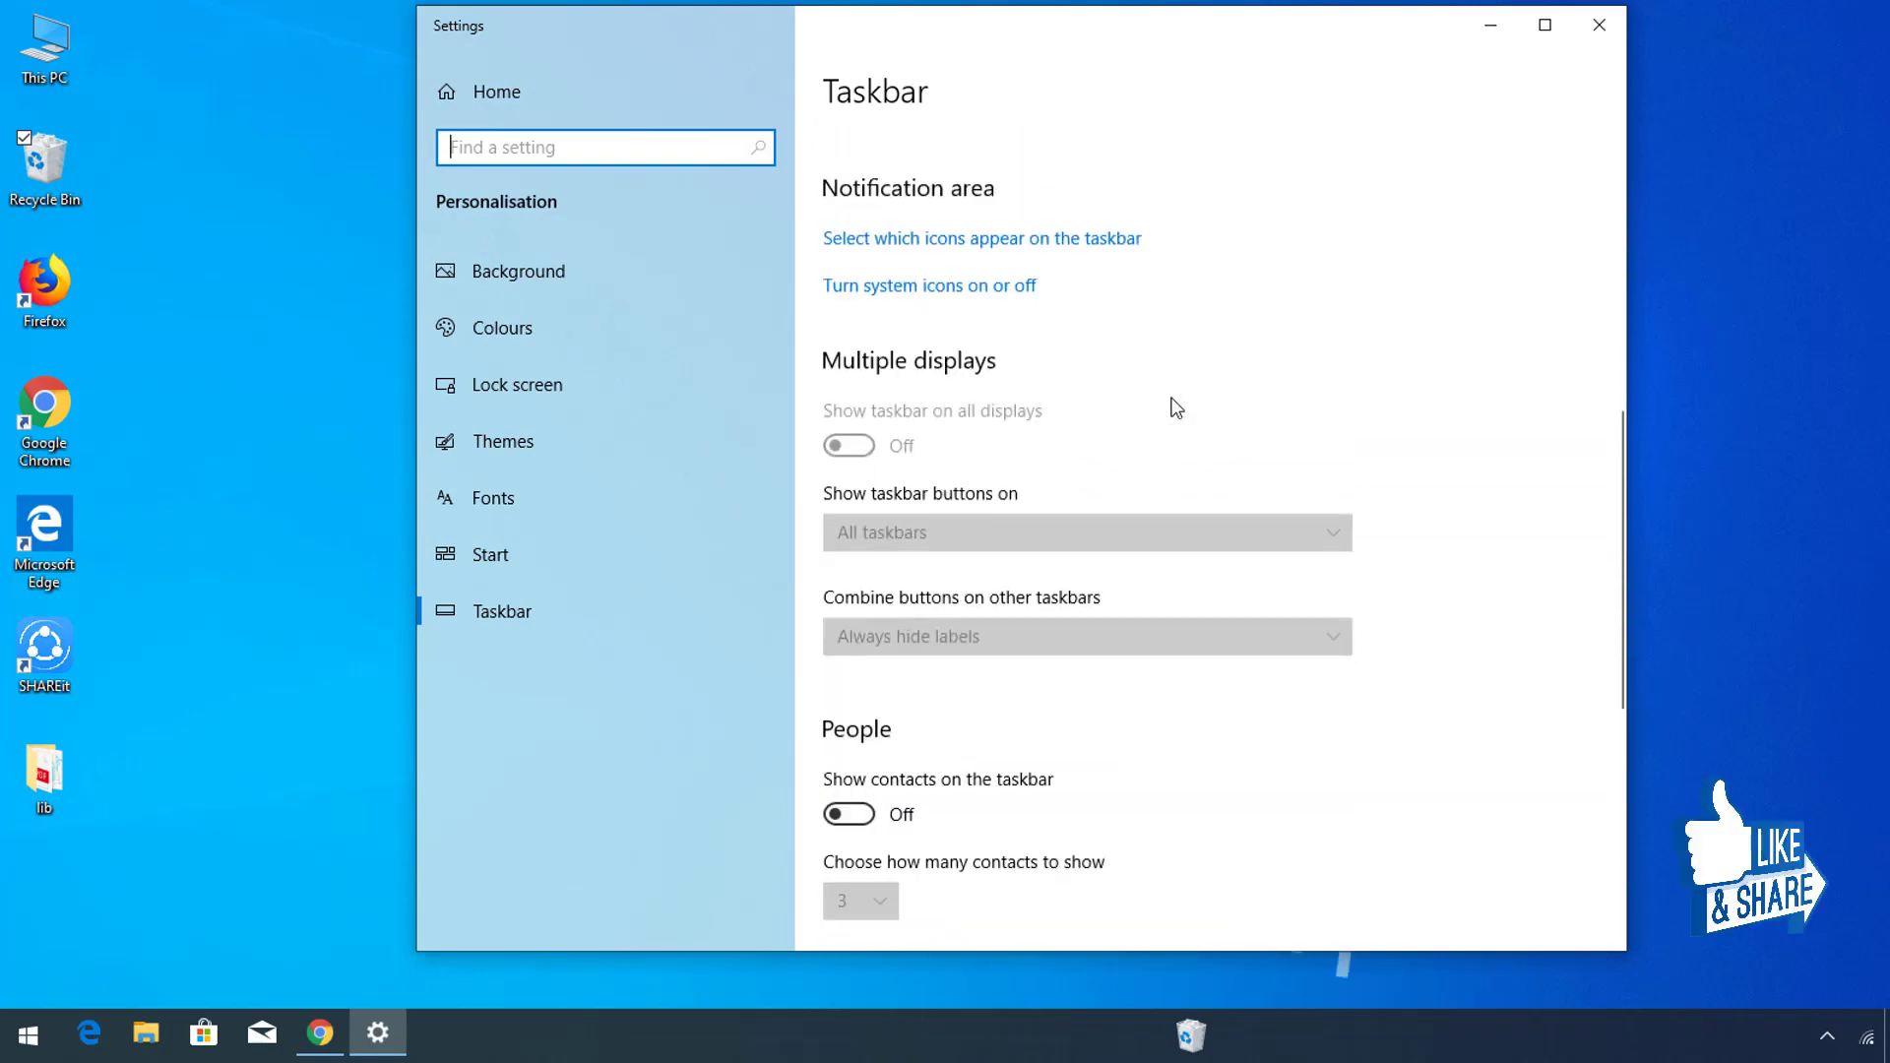
pyautogui.scroll(2, 1176, 407)
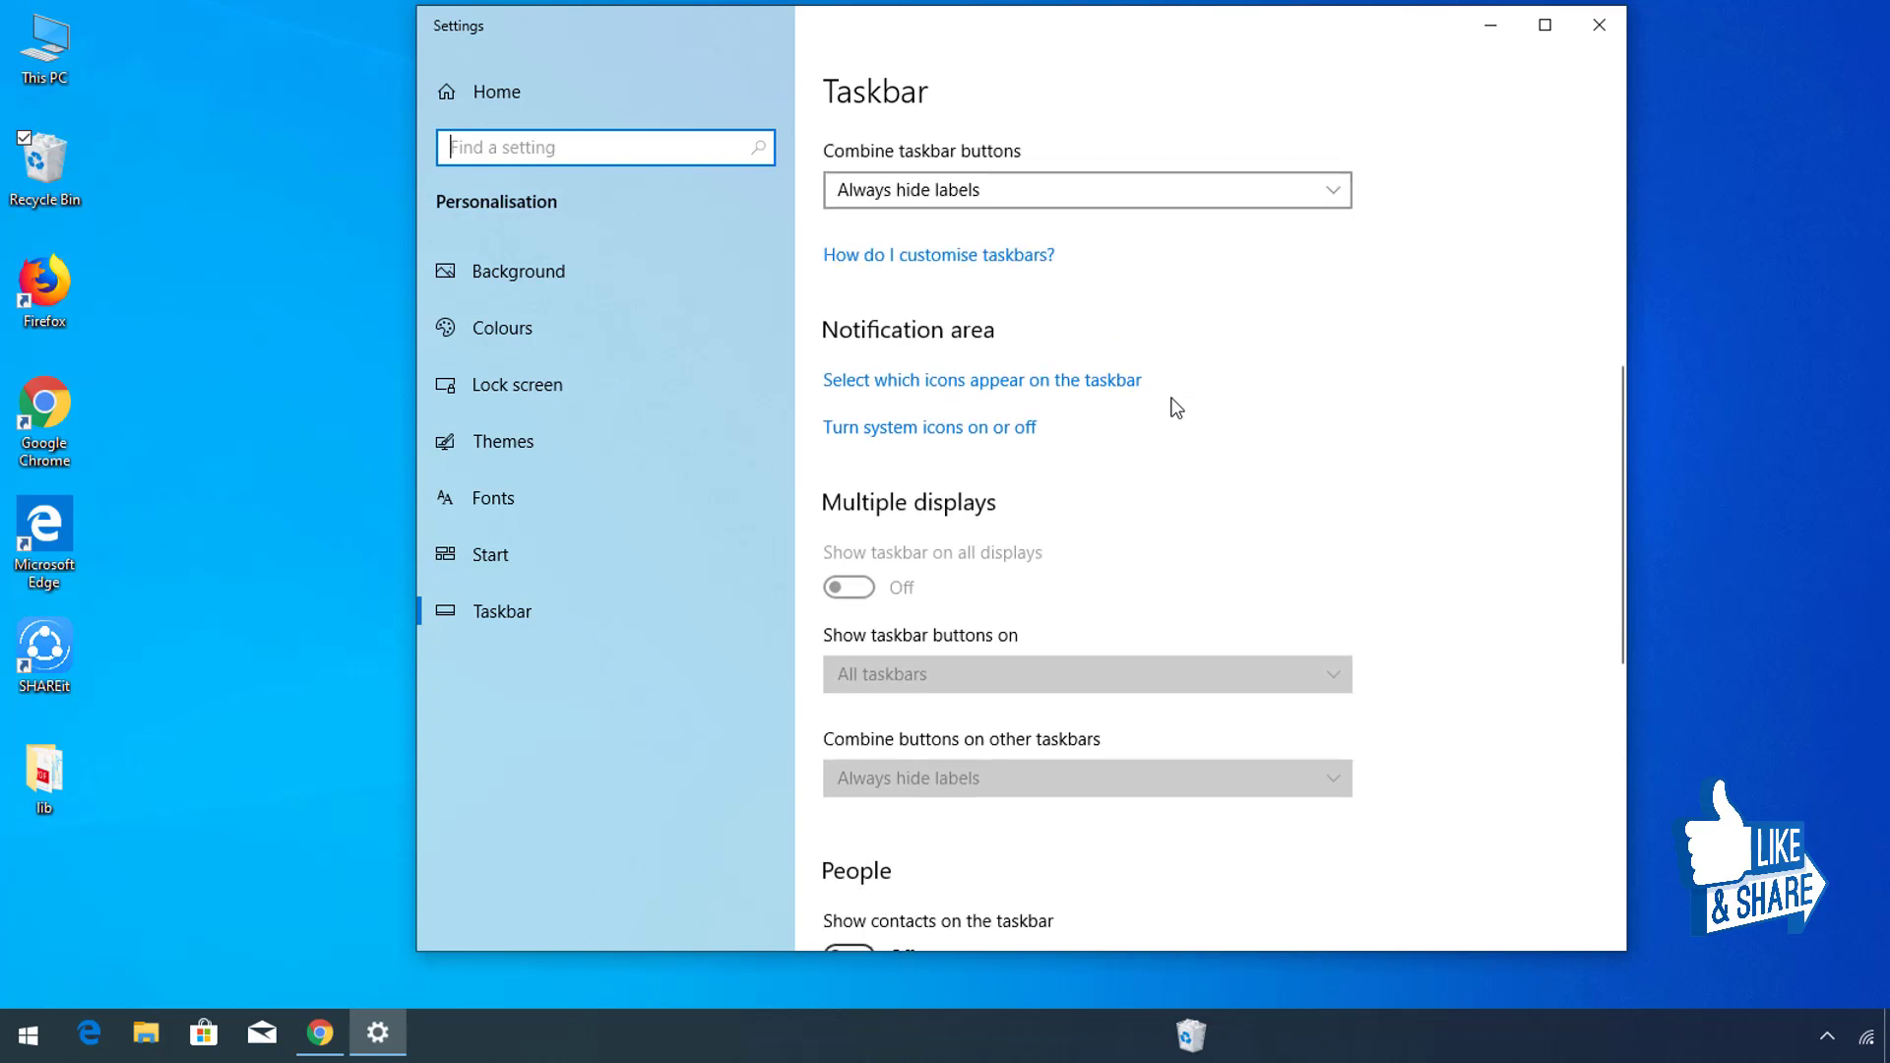
pyautogui.click(1593, 26)
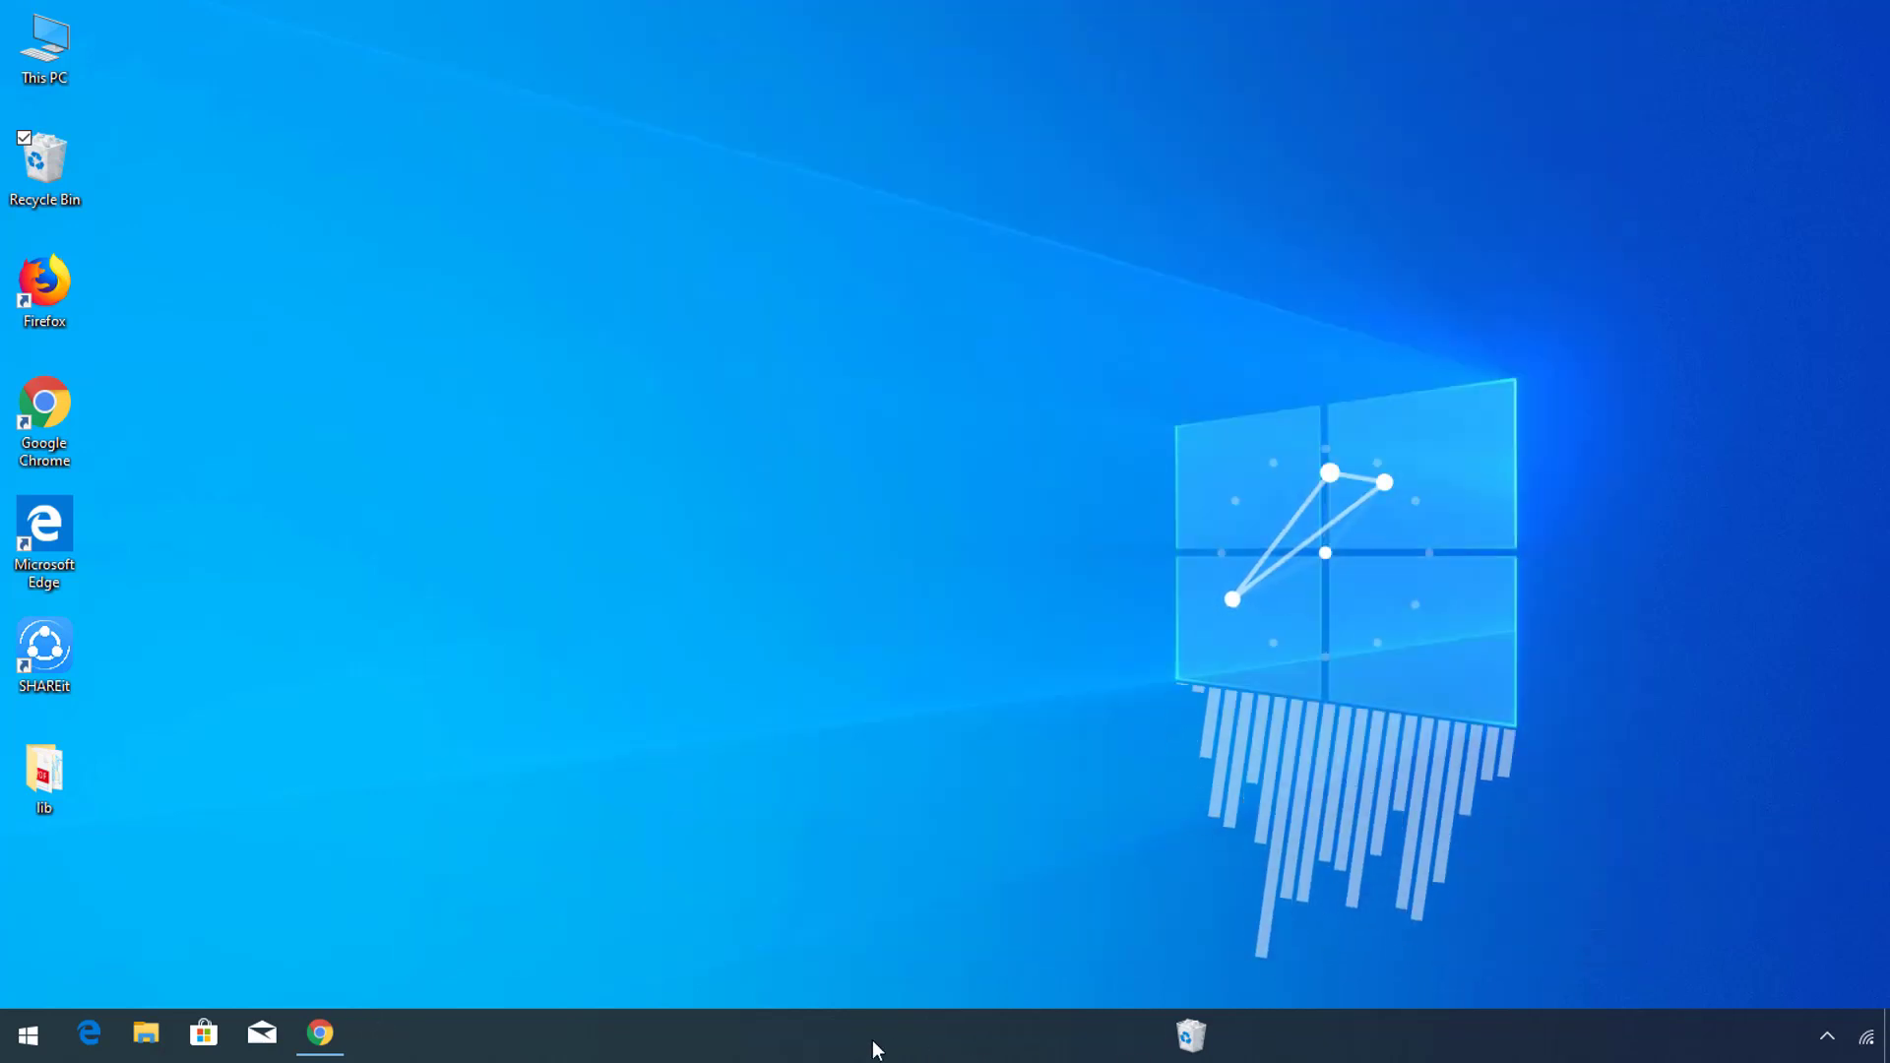
pyautogui.rightClick(869, 1038)
pyautogui.click(943, 963)
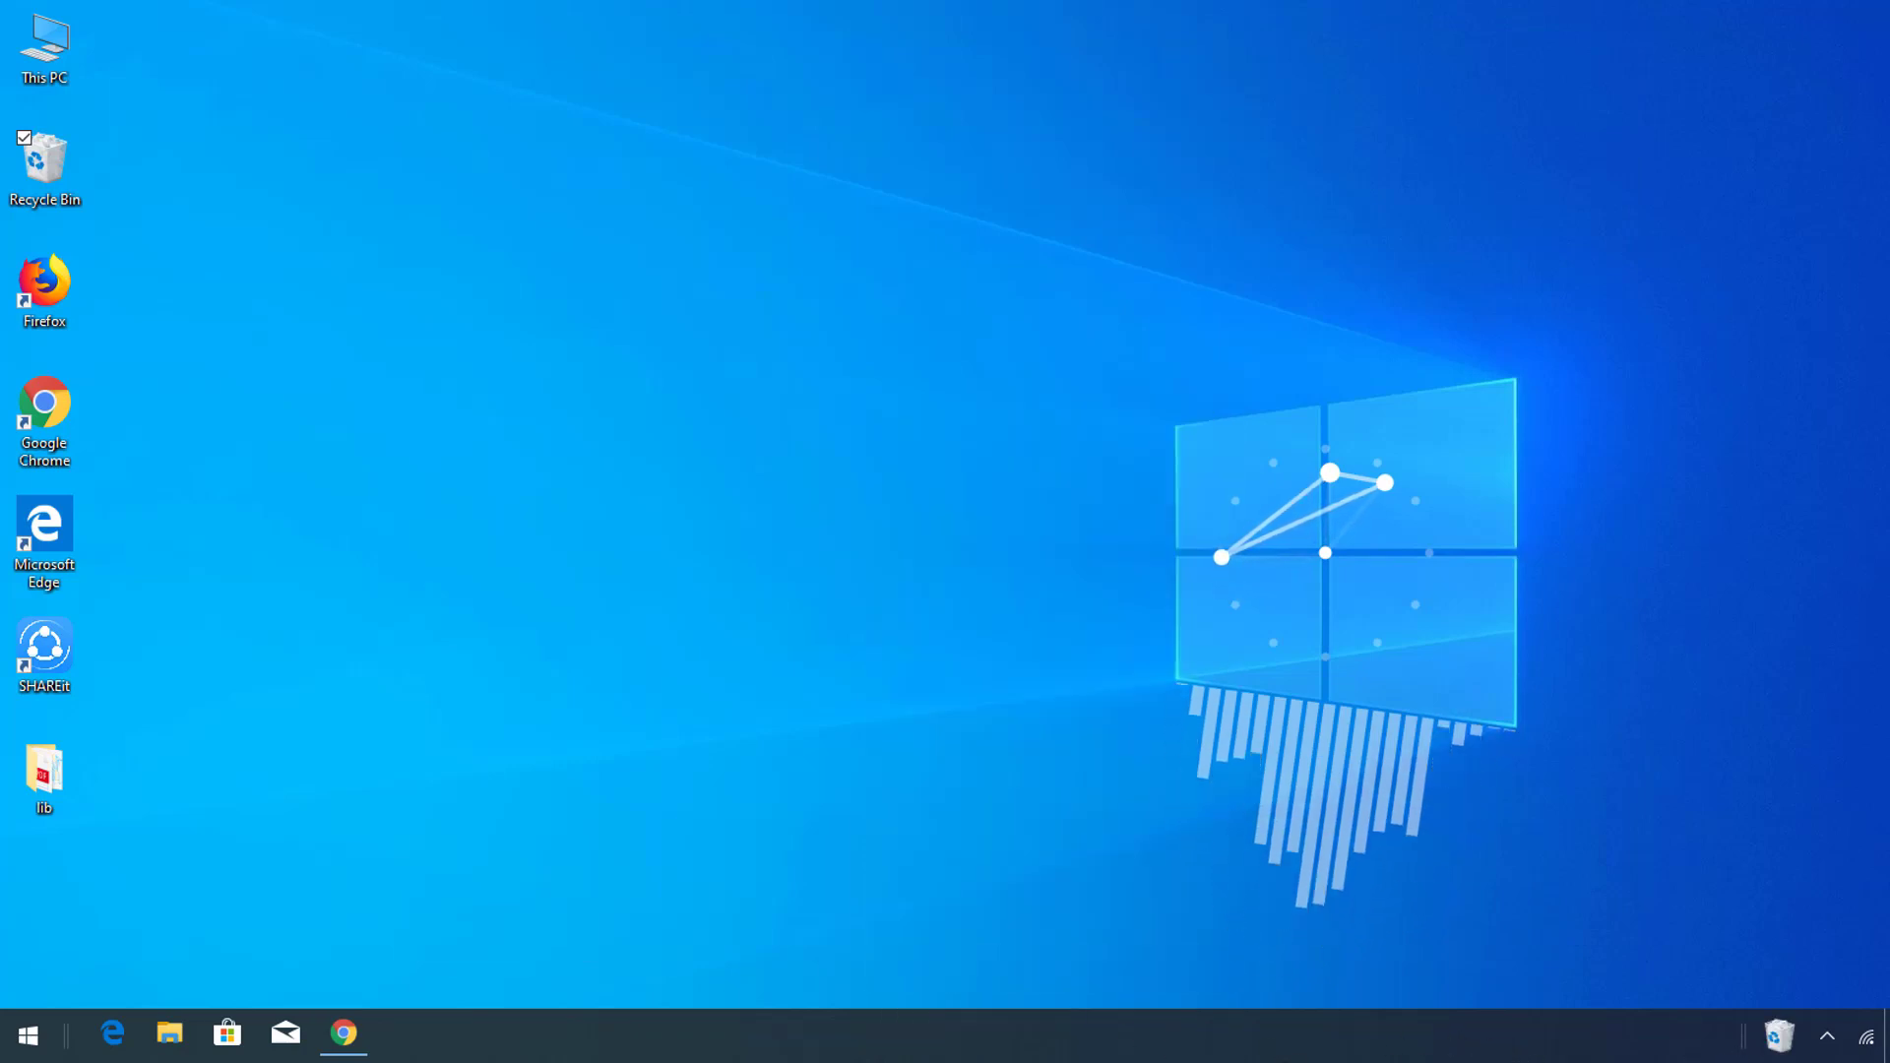
pyautogui.rightClick(1108, 1036)
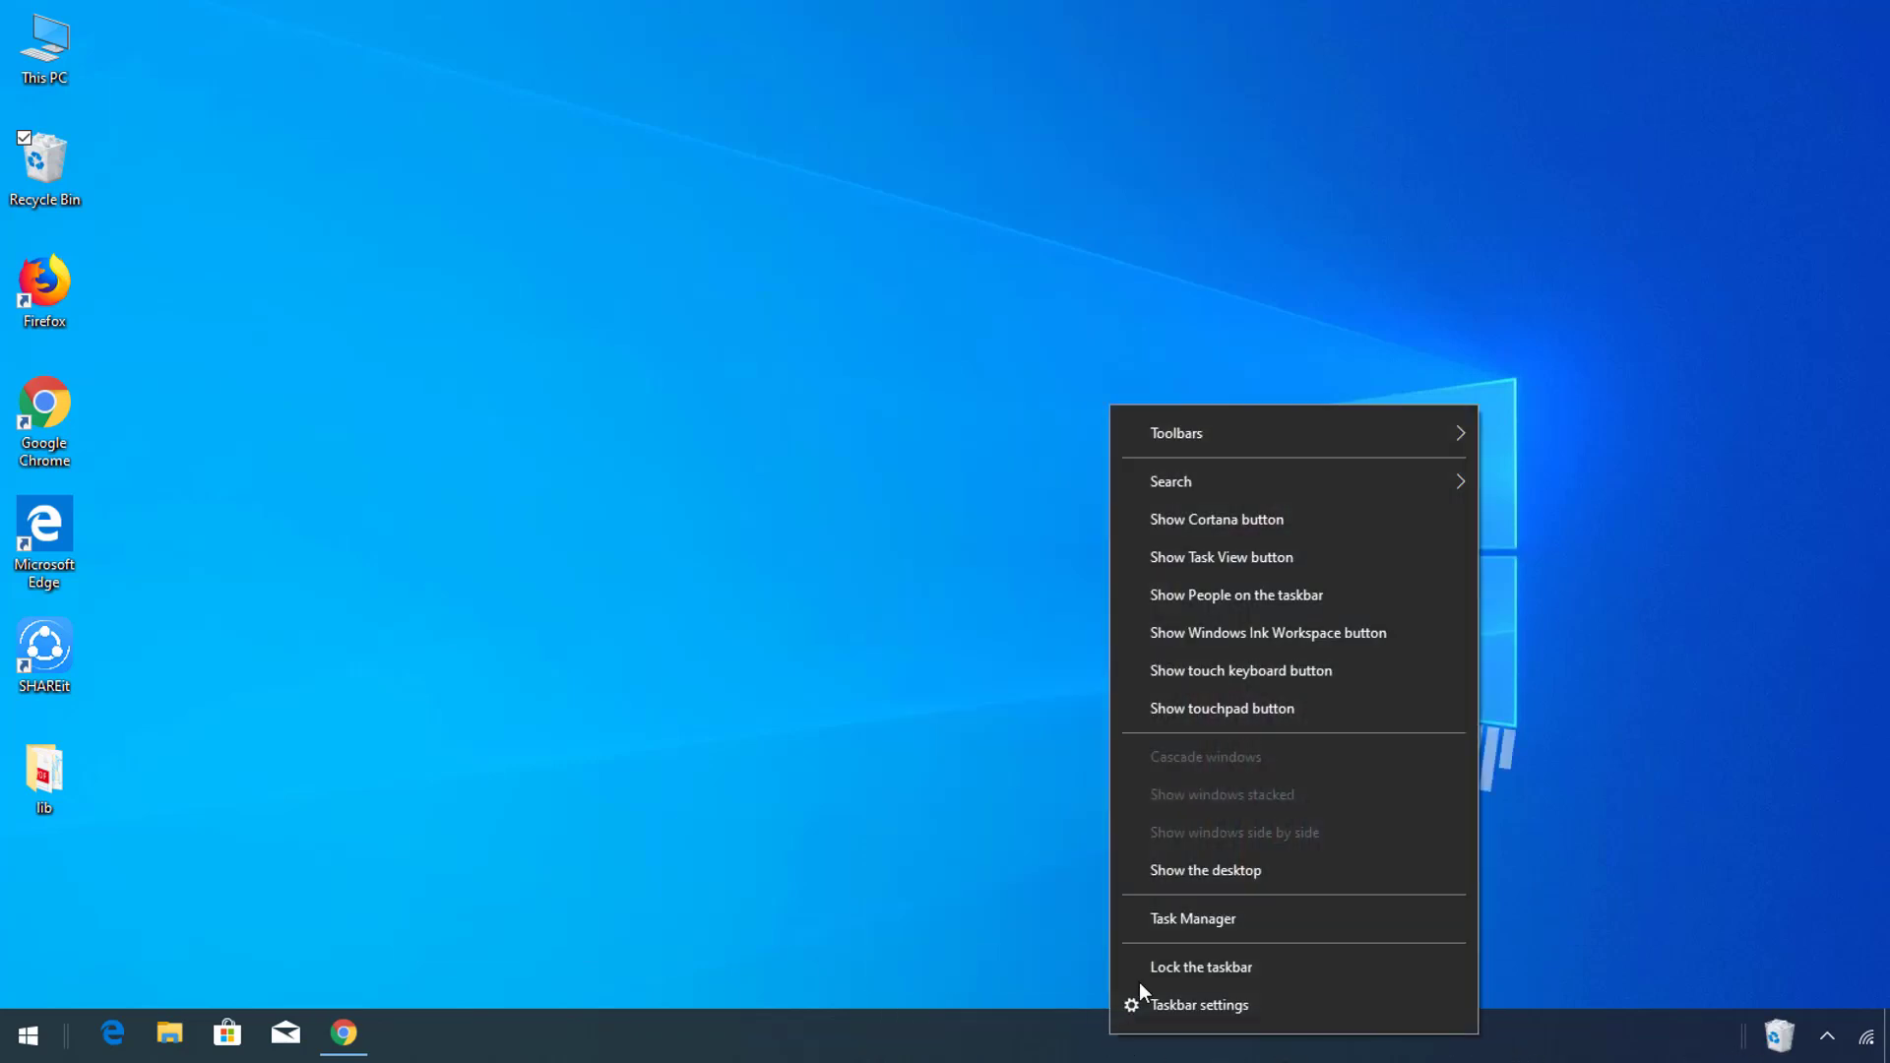
pyautogui.click(1155, 966)
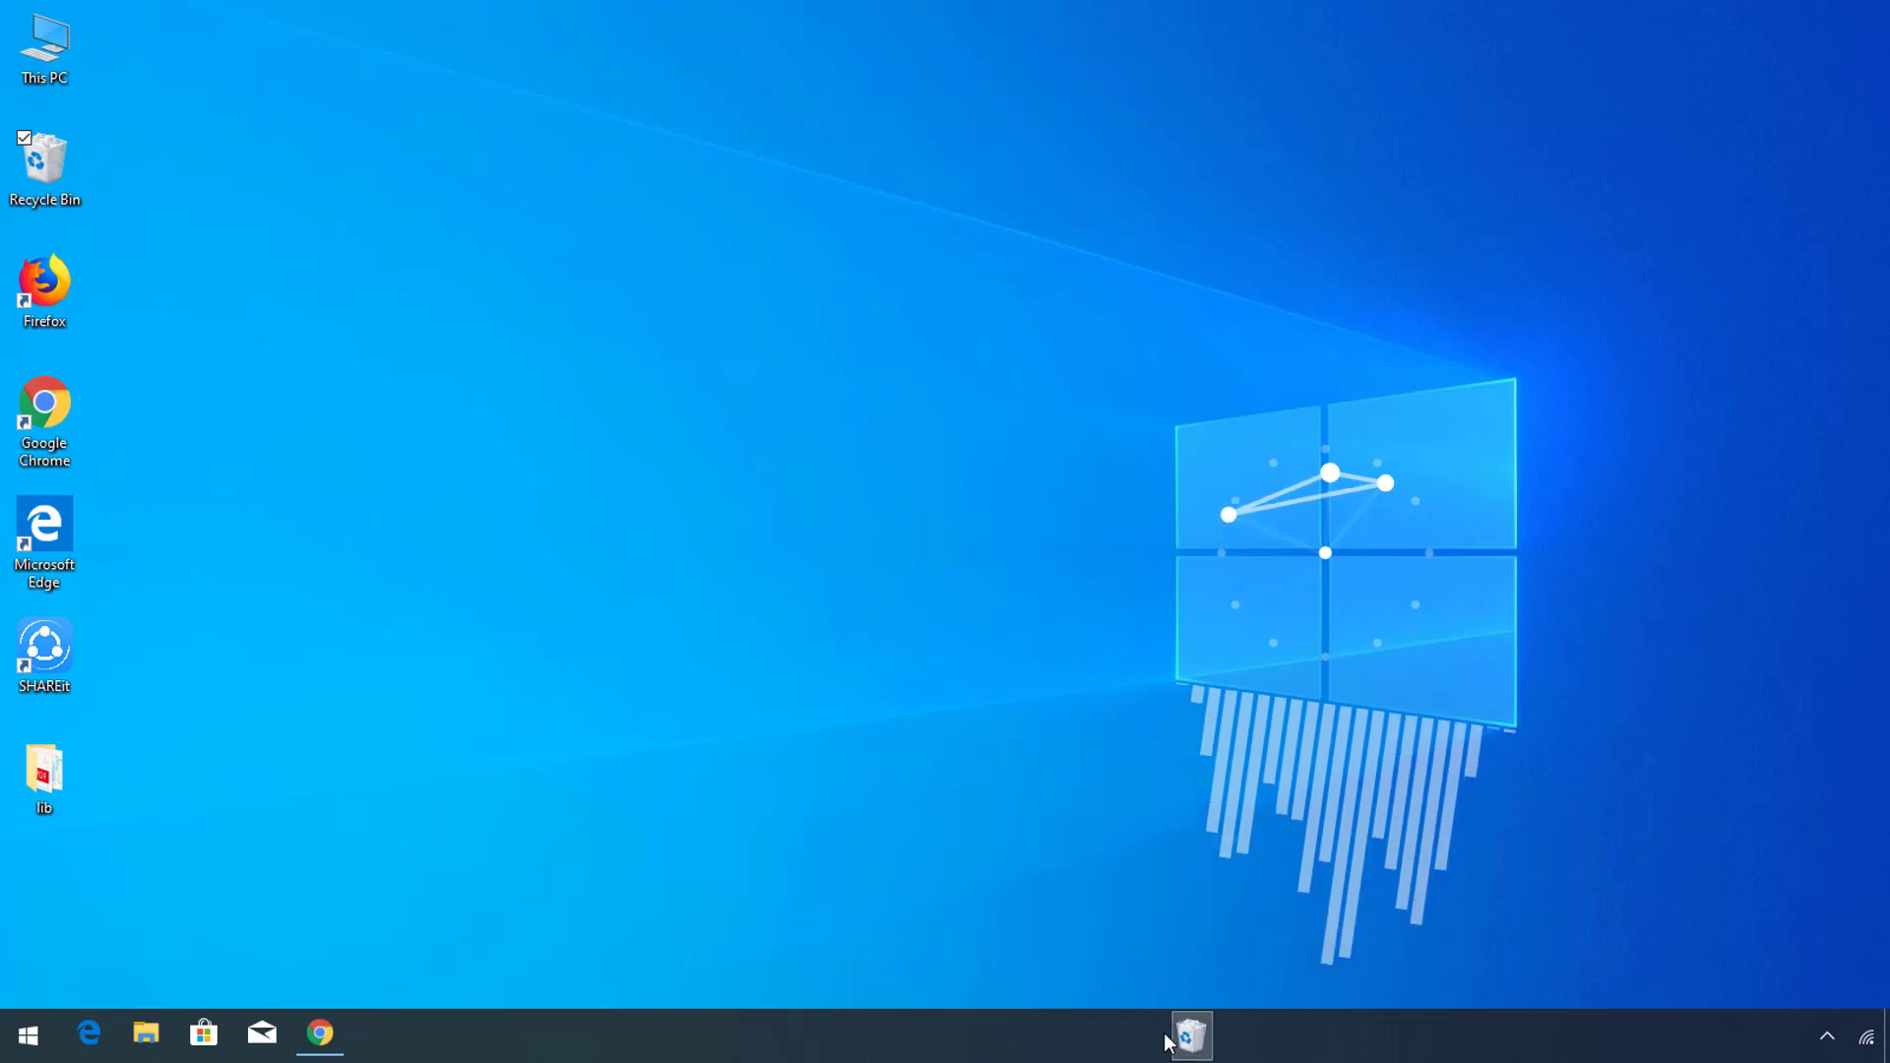
# Step: Unlock the taskbar and swap the toolbars so the Recycle Bin is beside the Start button and the app icons are near the notification area
pyautogui.rightClick(986, 1024)
pyautogui.click(1034, 955)
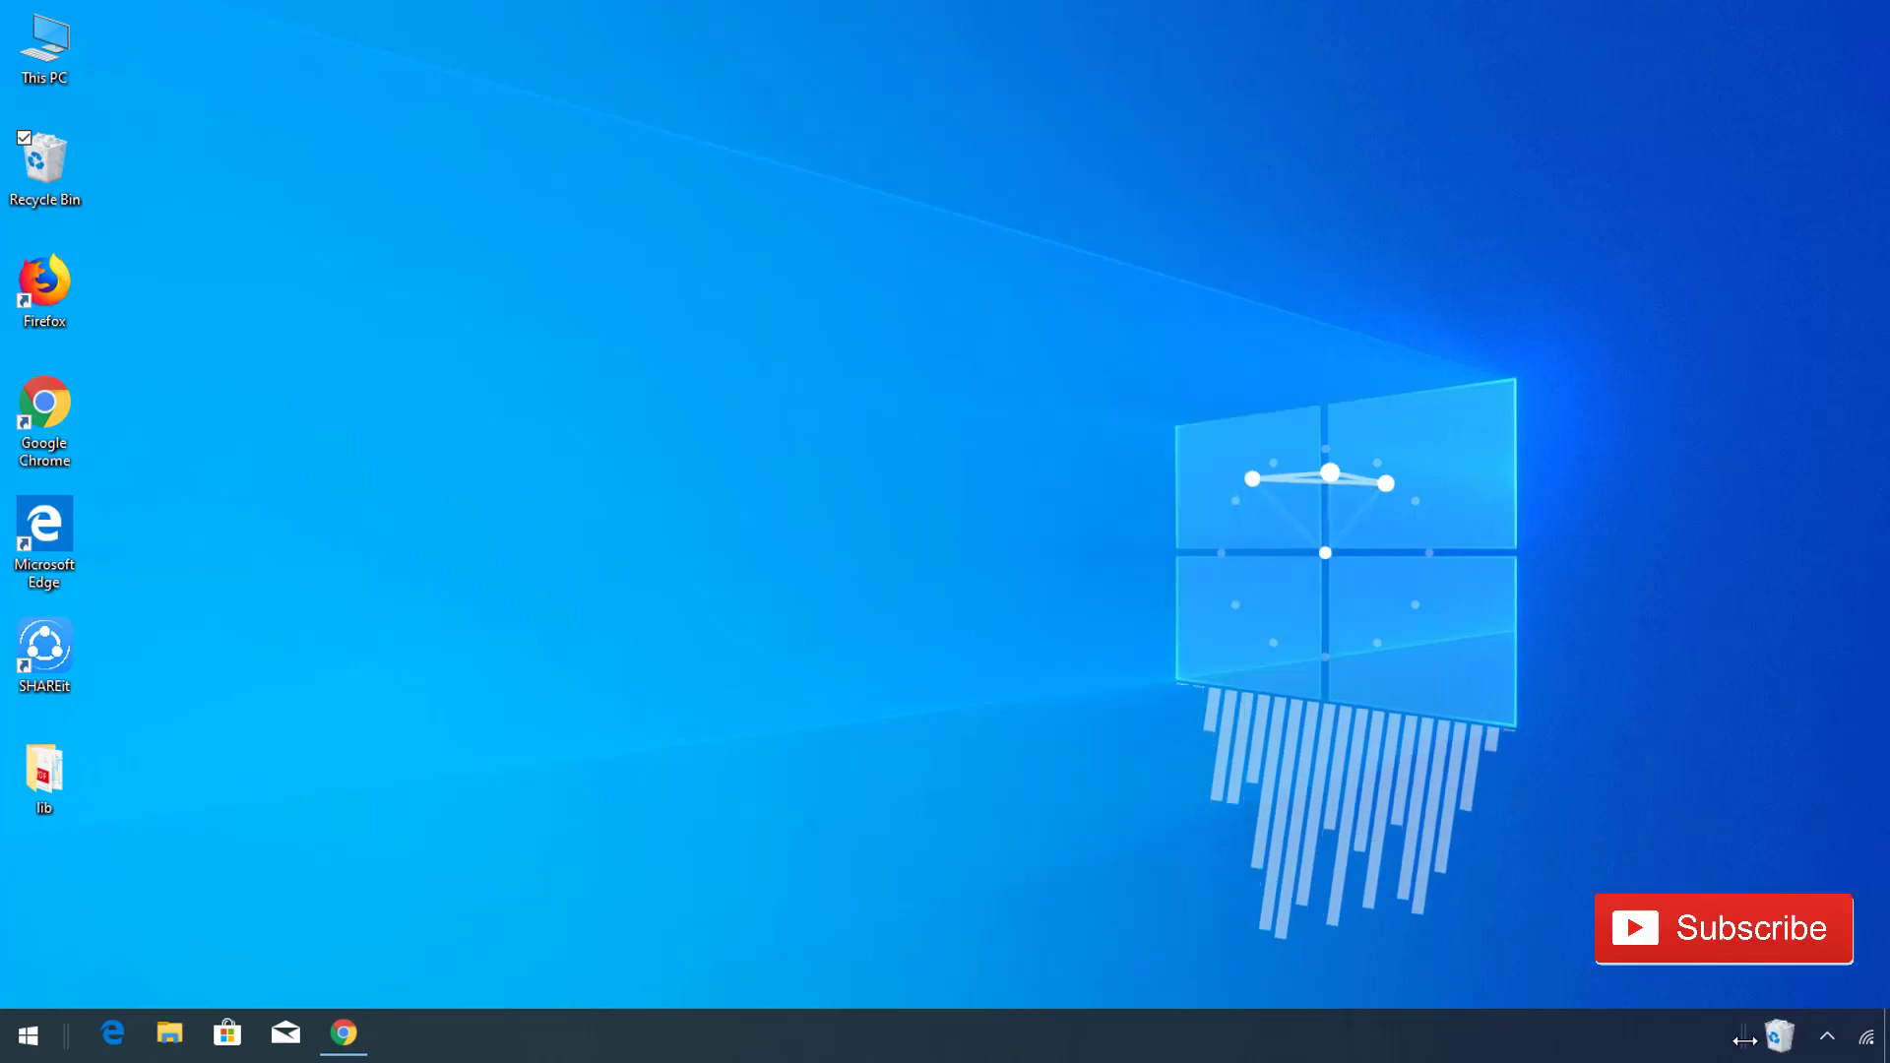
pyautogui.moveTo(1748, 1043); pyautogui.dragTo(1850, 1036)
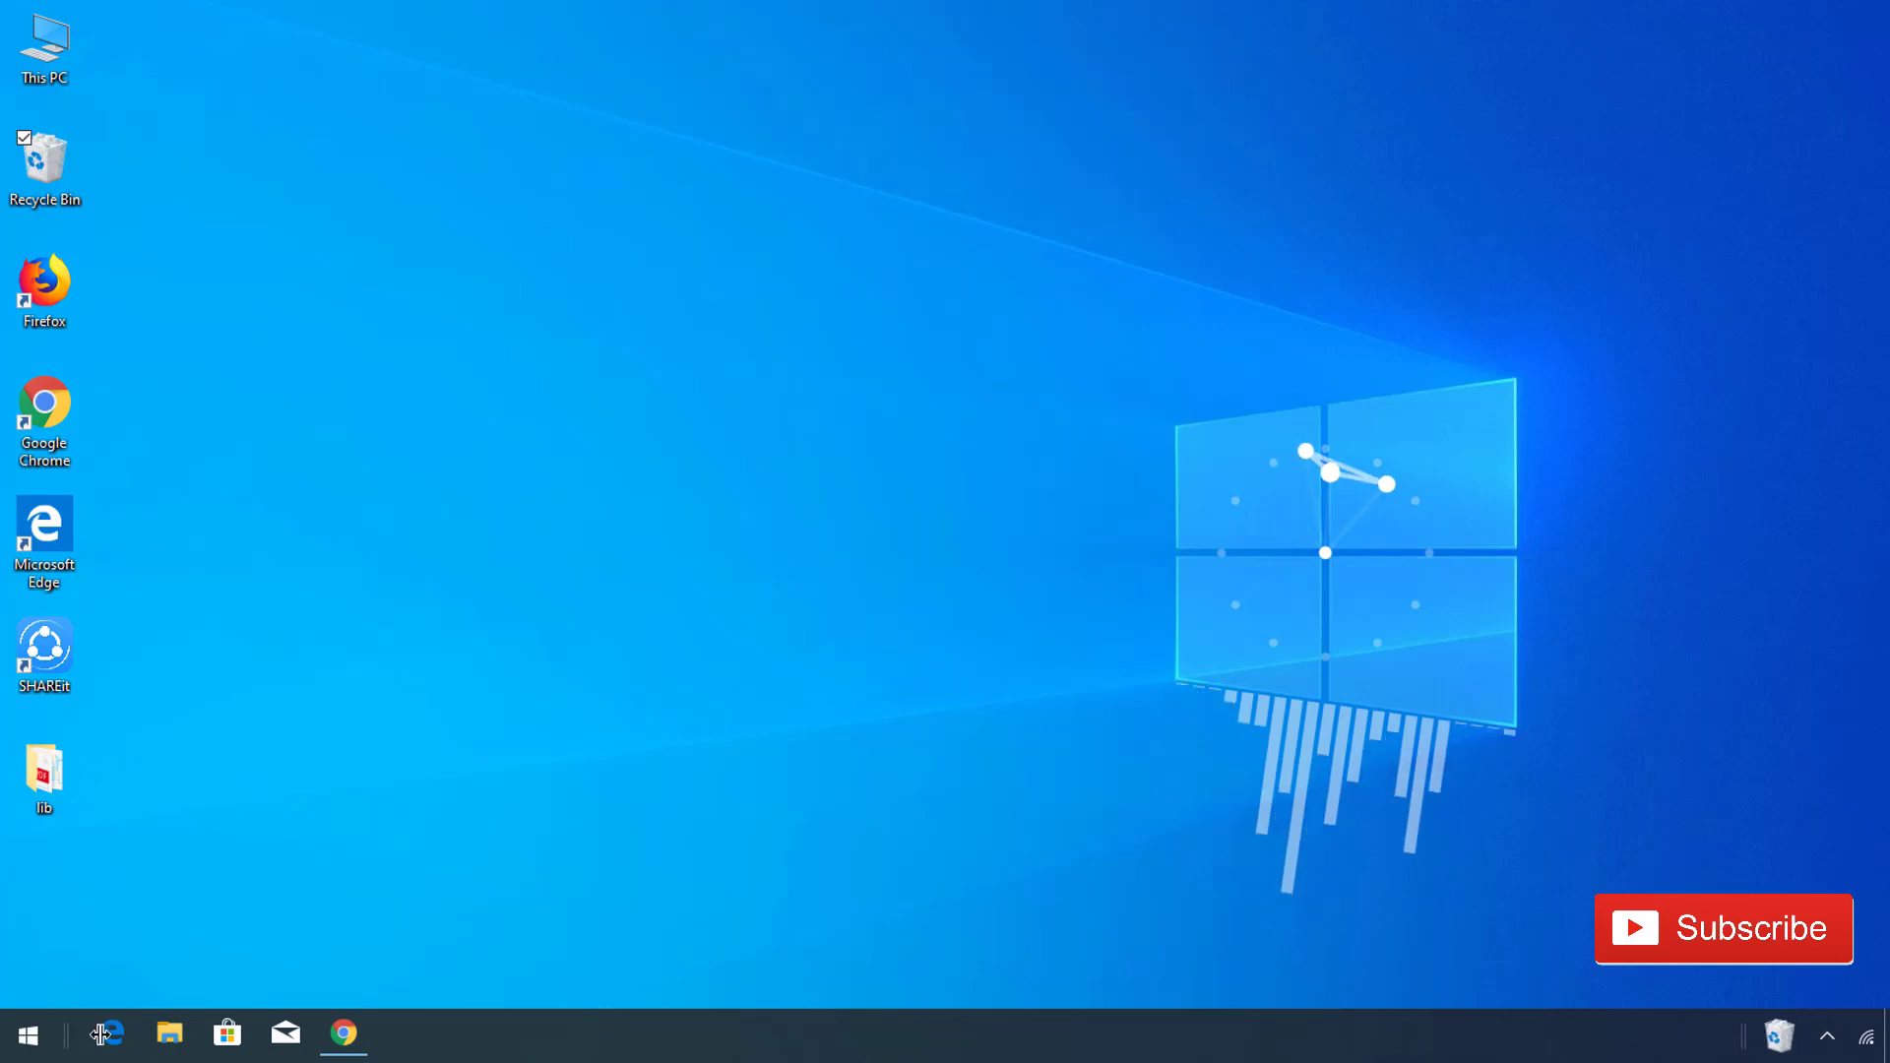
pyautogui.moveTo(100, 1034); pyautogui.dragTo(1750, 1034)
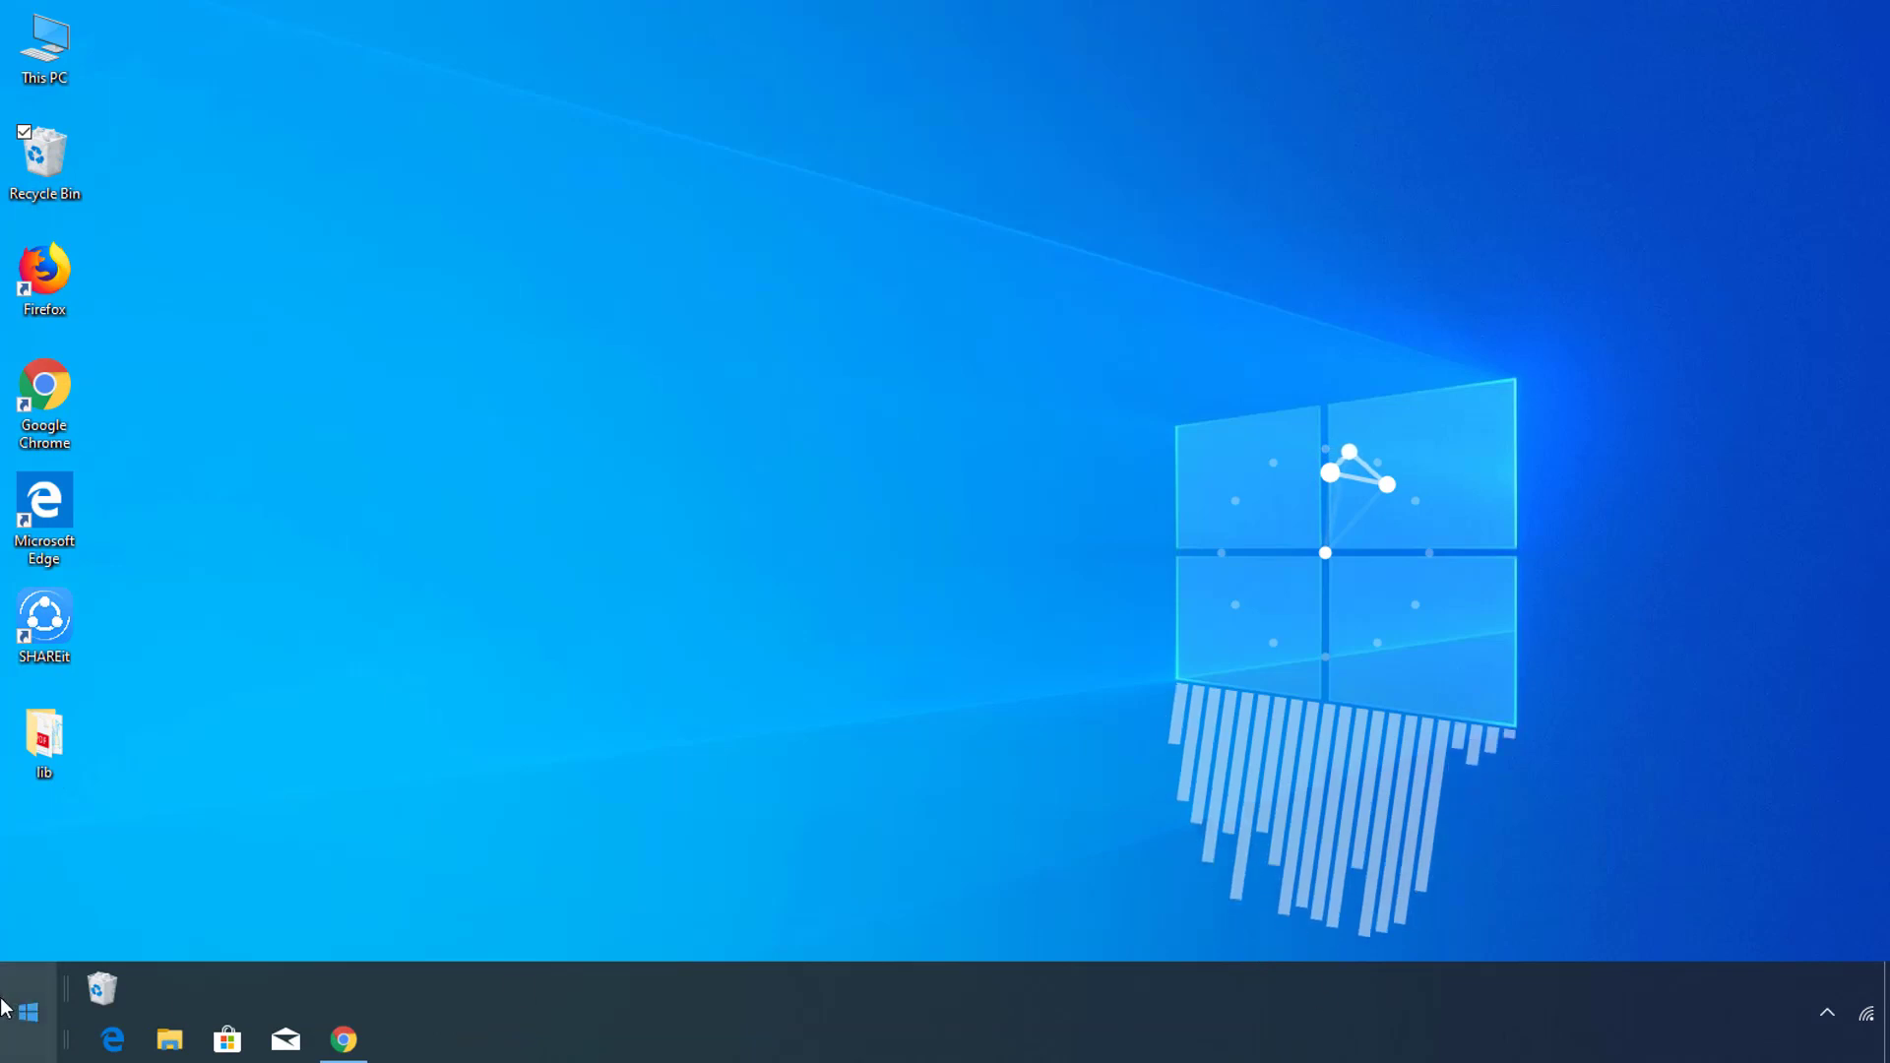
pyautogui.moveTo(56, 984); pyautogui.dragTo(66, 1025)
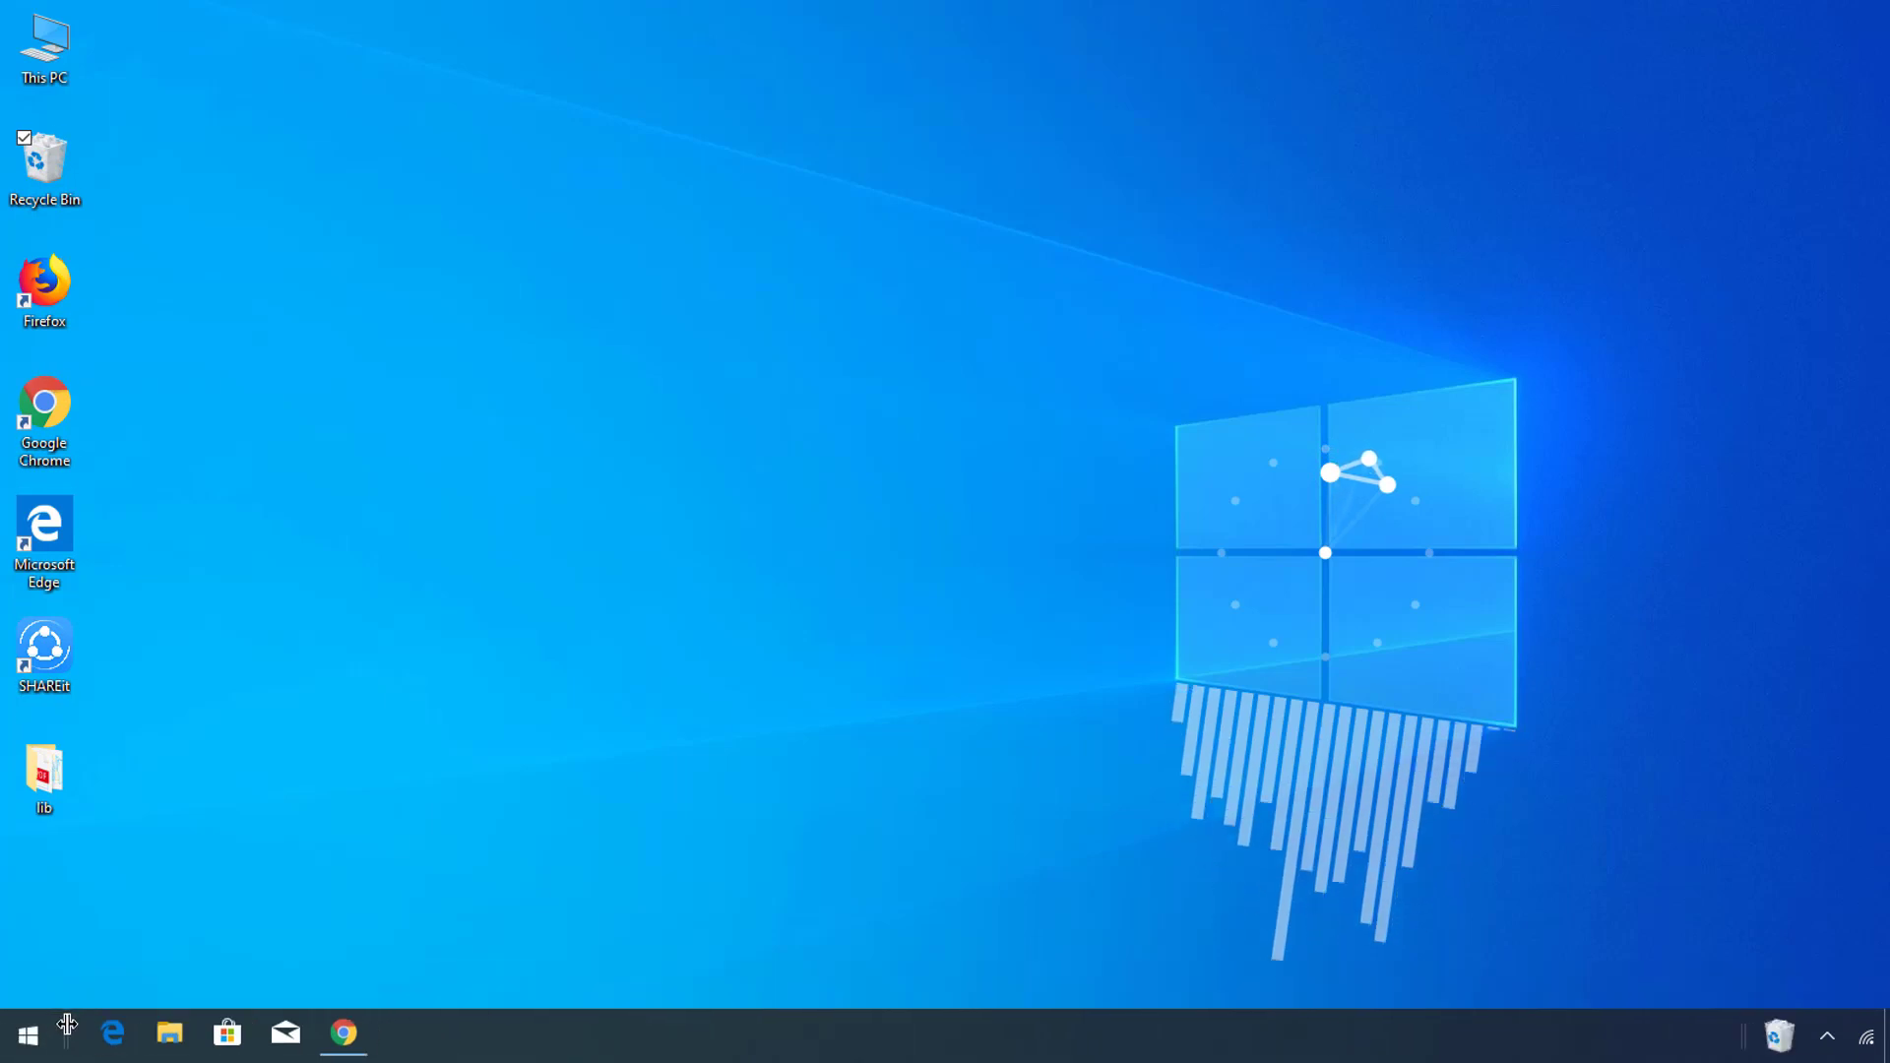
pyautogui.moveTo(188, 1035); pyautogui.dragTo(1798, 1017)
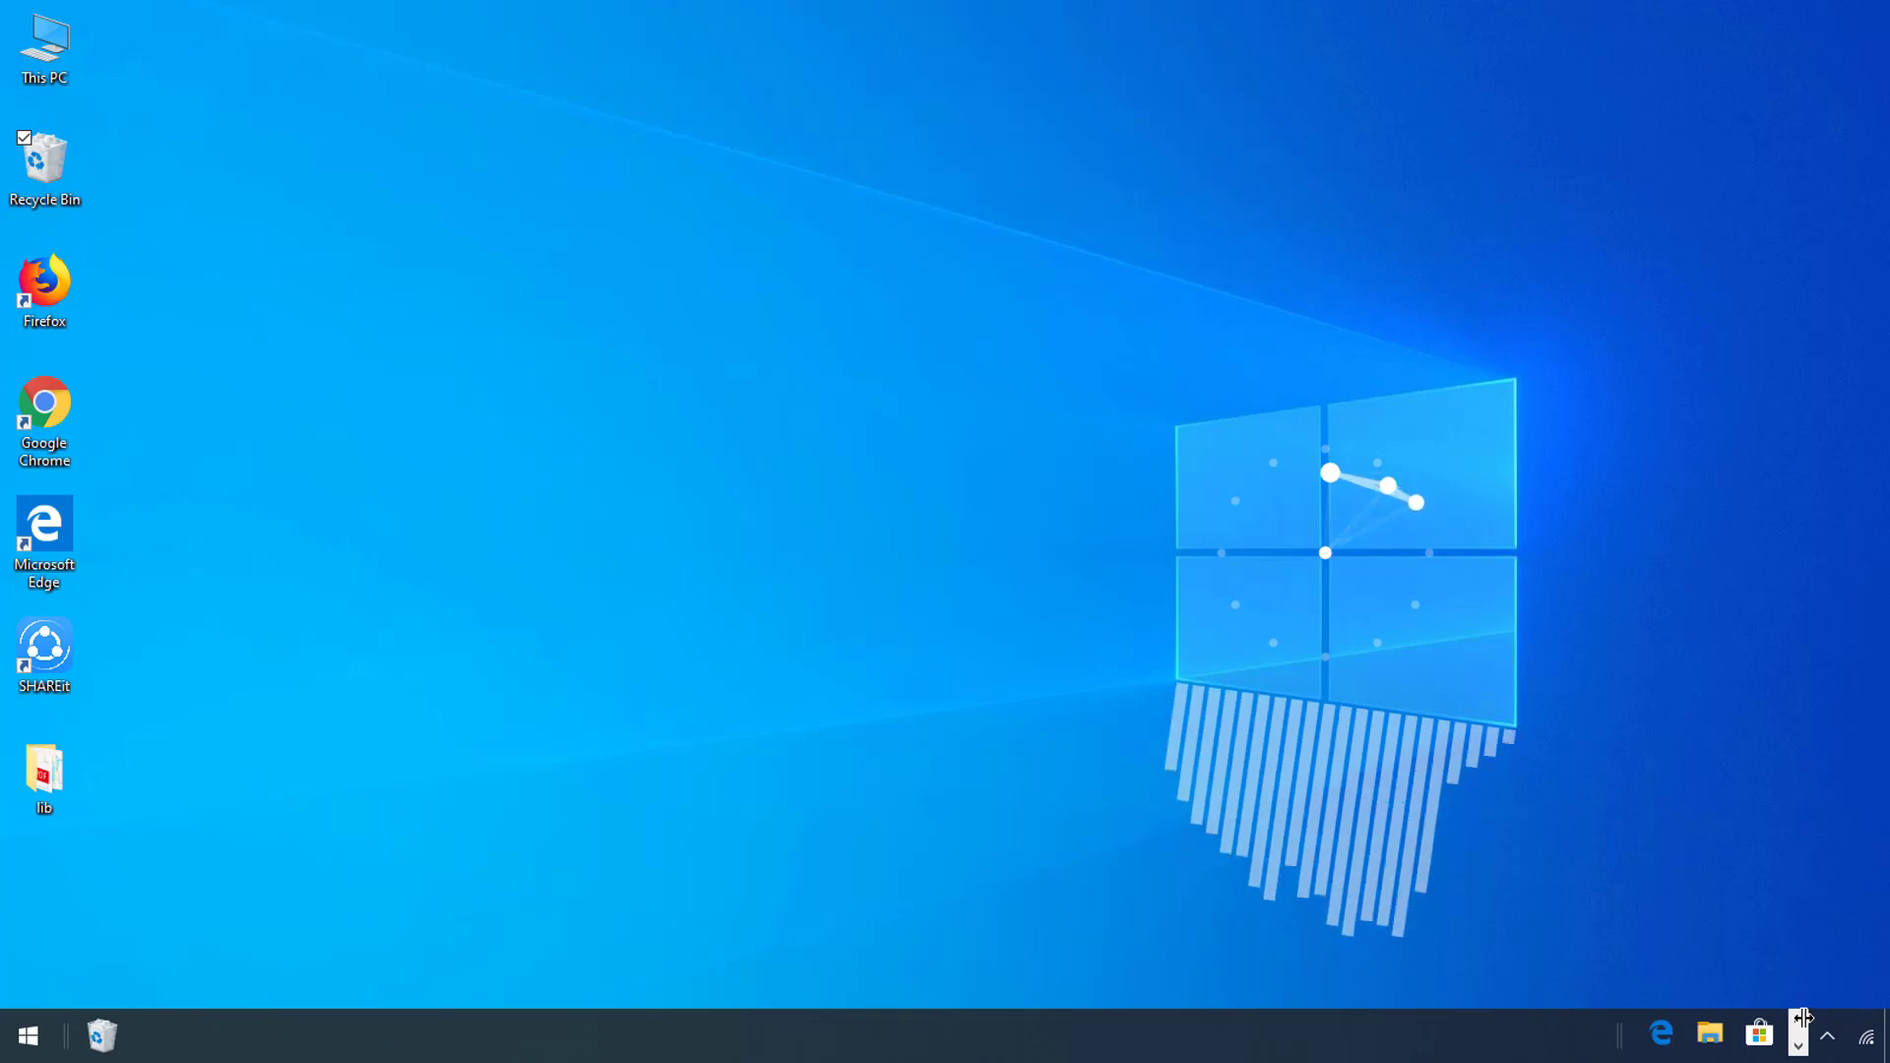
# Step: Swap the toolbars back so the app icons are beside the Start button and the Recycle Bin near the notification area, and lock the taskbar
pyautogui.moveTo(1803, 1017); pyautogui.dragTo(73, 1013)
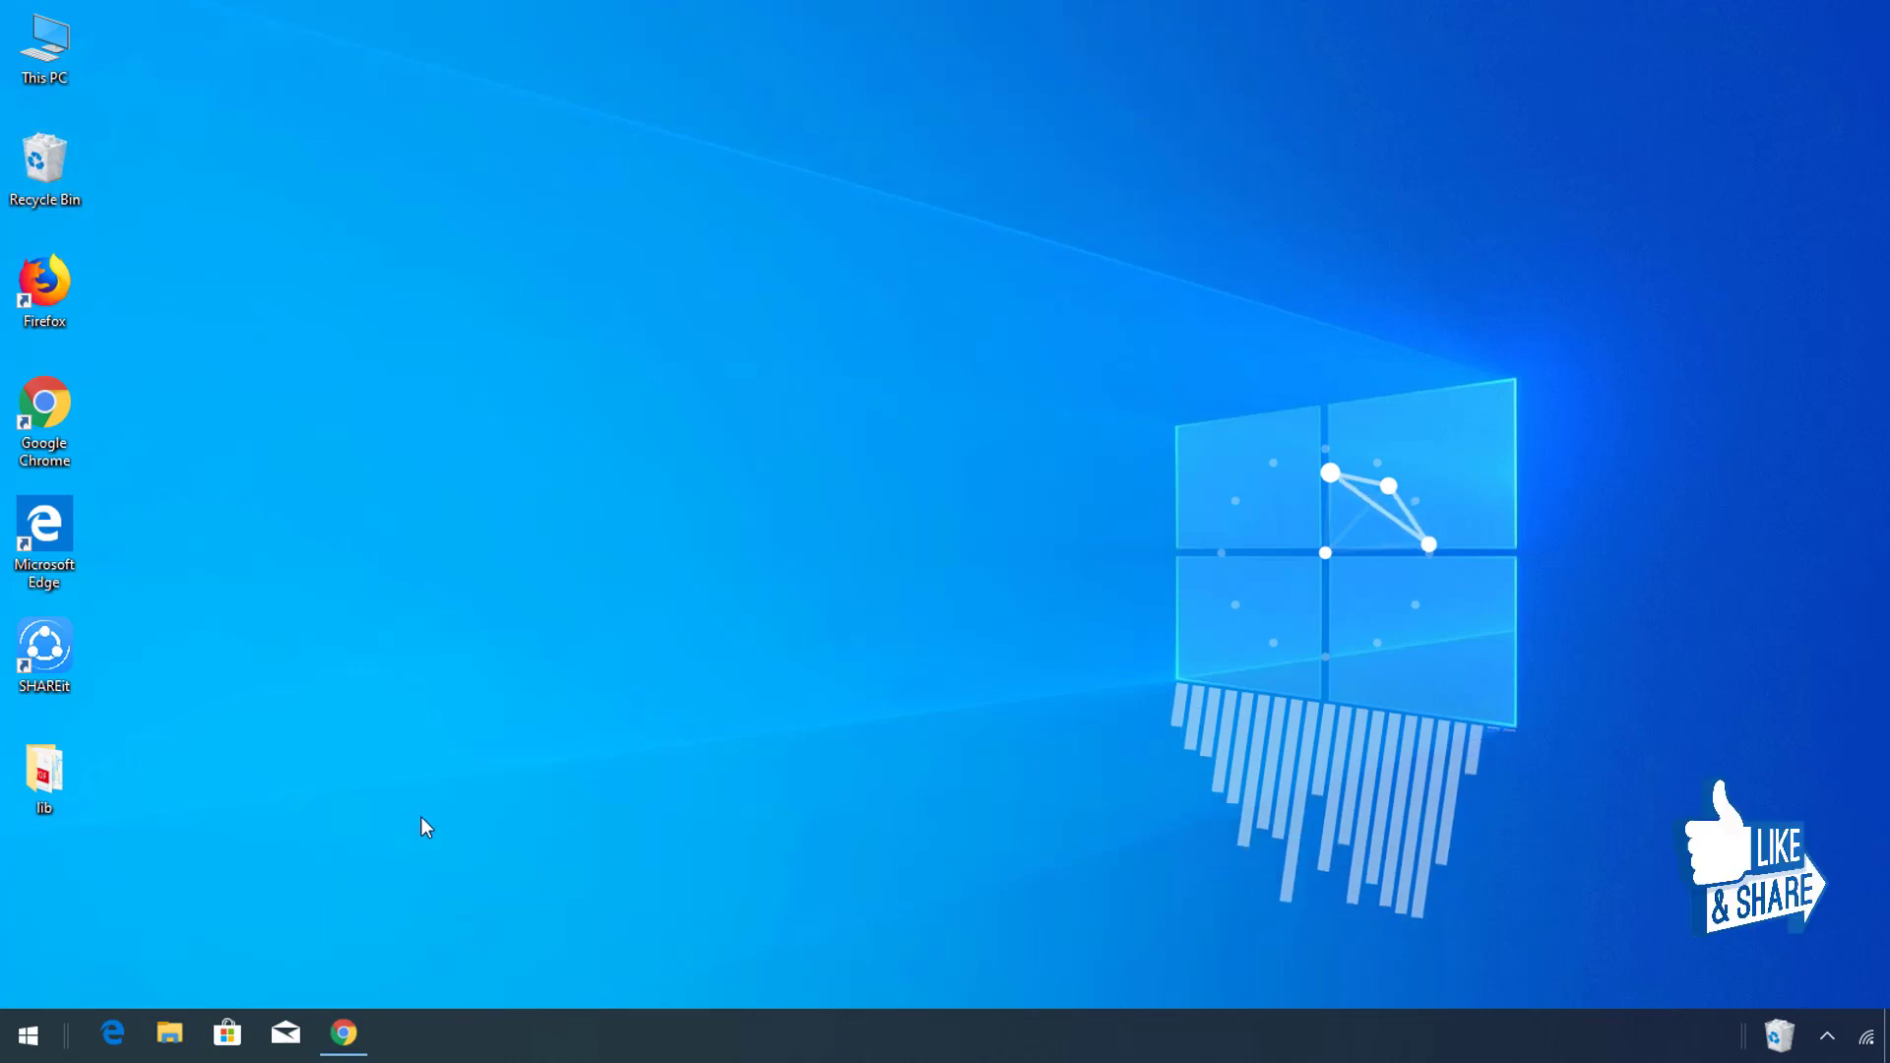
pyautogui.rightClick(628, 1026)
pyautogui.click(724, 967)
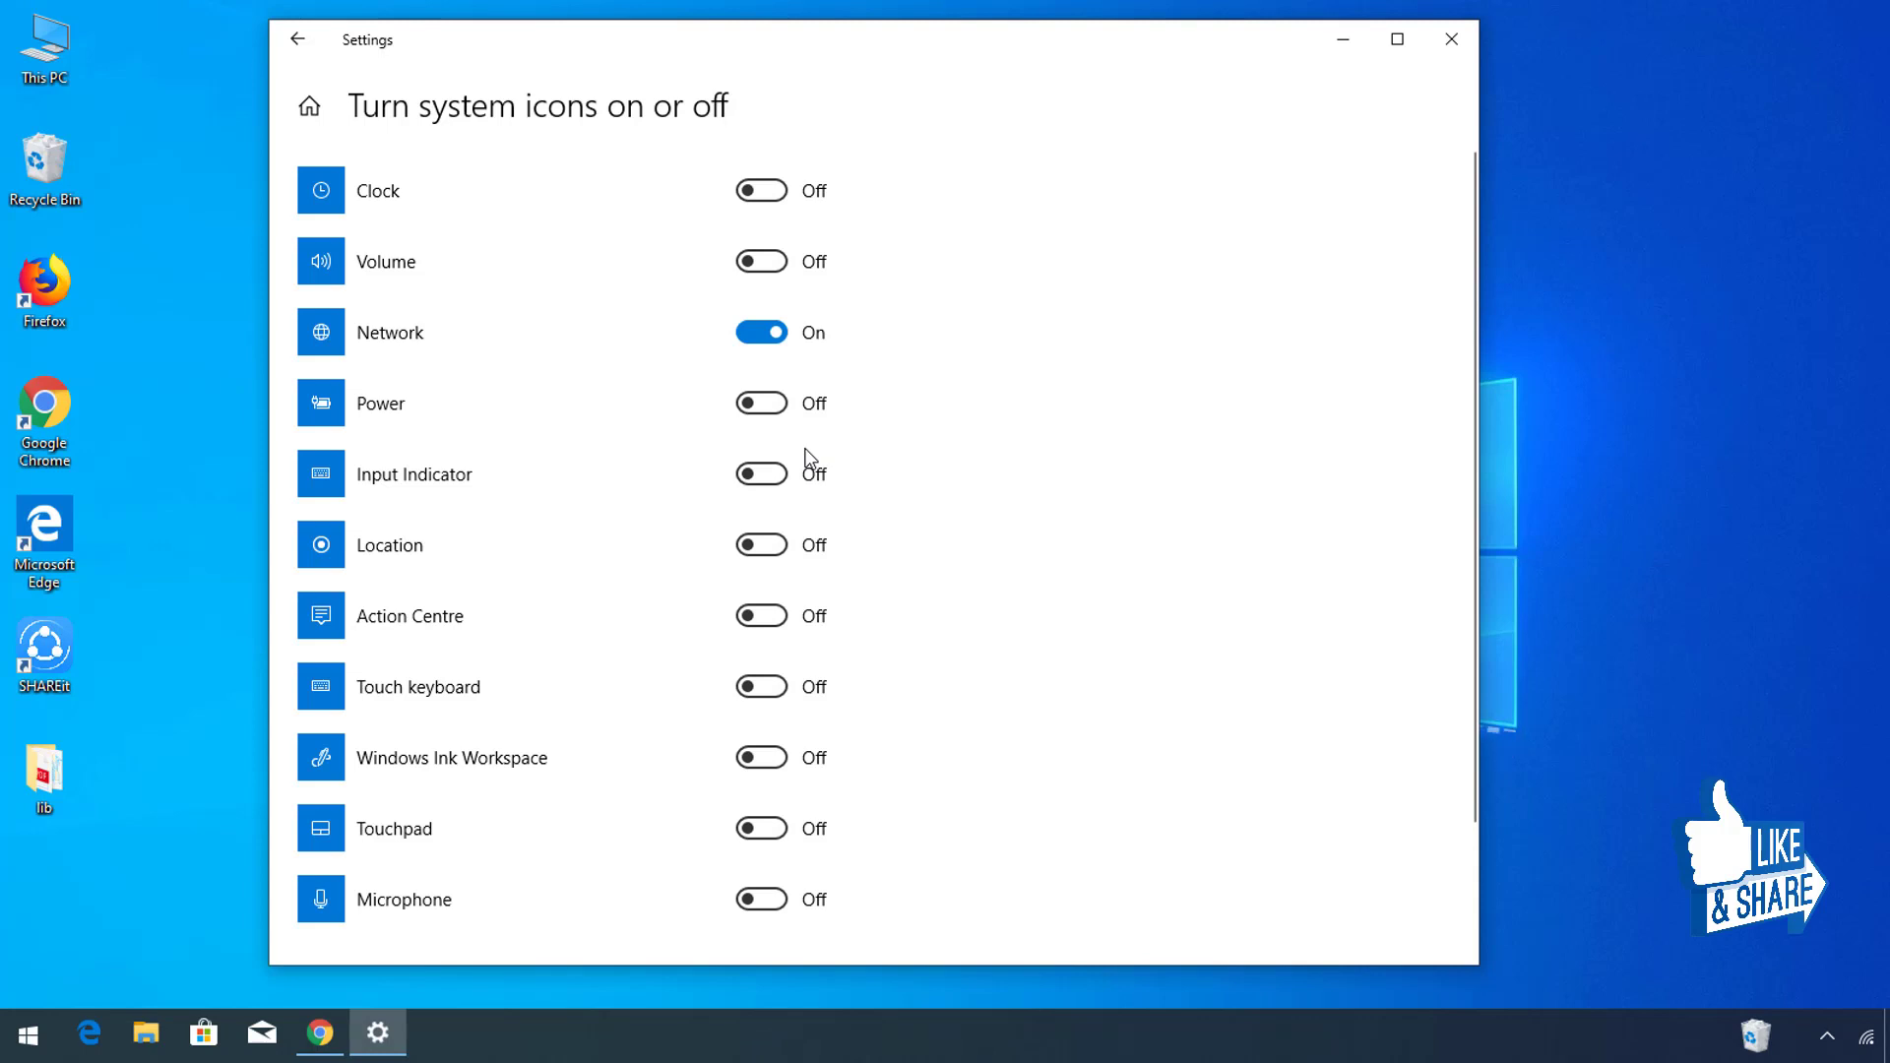
# Step: Turn on the Volume system icon, toggle the Network icon off and back on, and close Settings
pyautogui.click(772, 261)
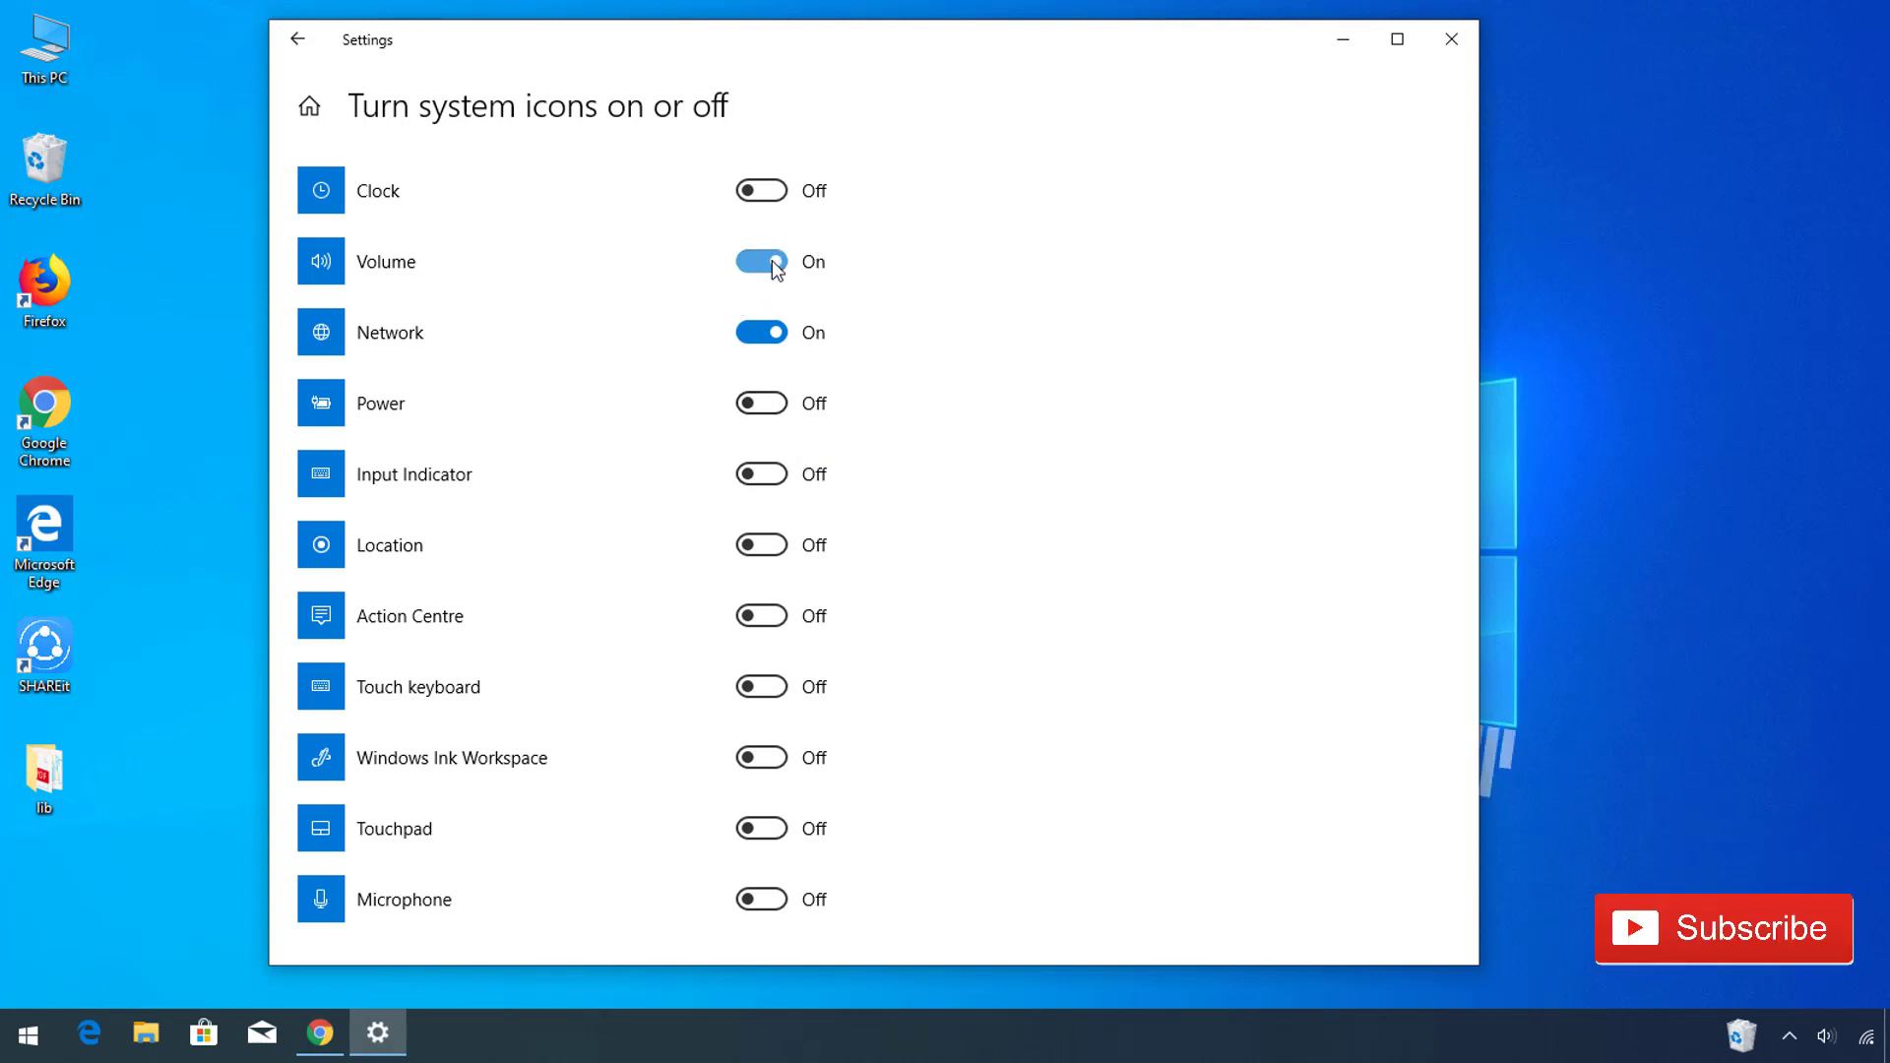
pyautogui.click(773, 337)
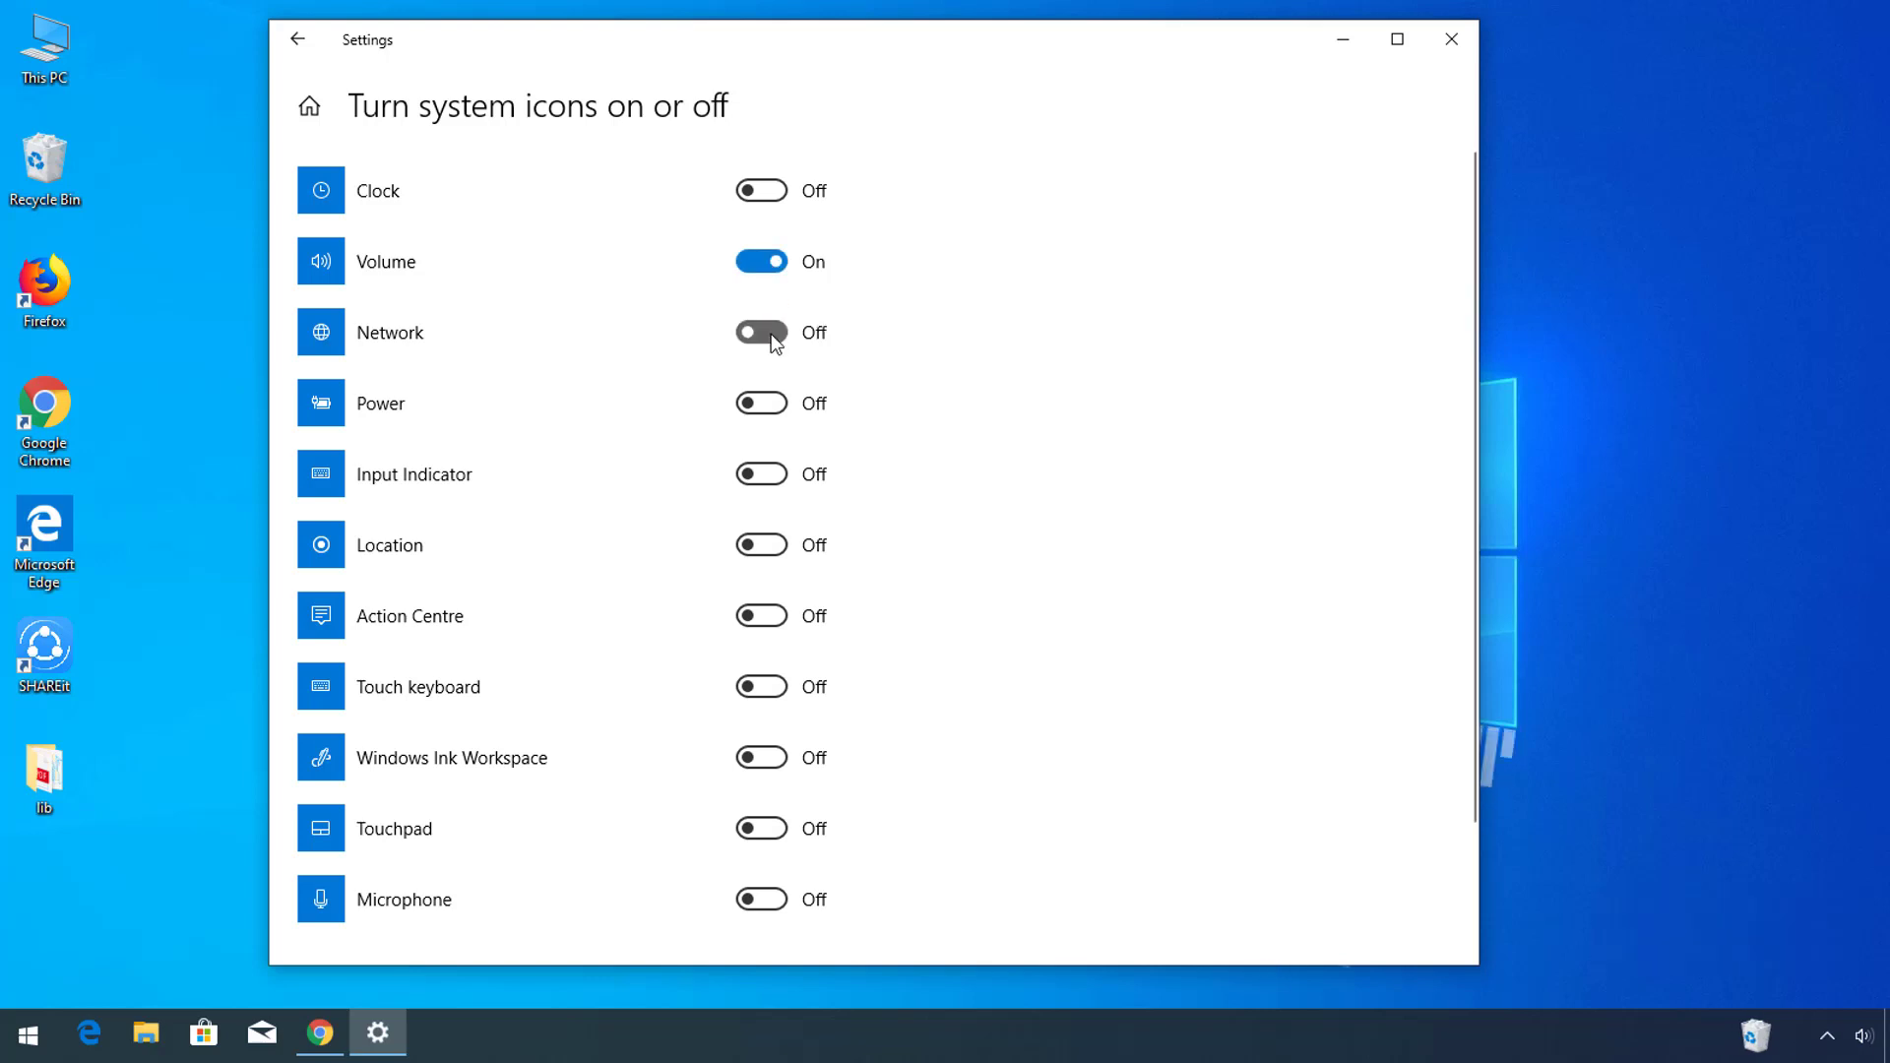
pyautogui.click(775, 340)
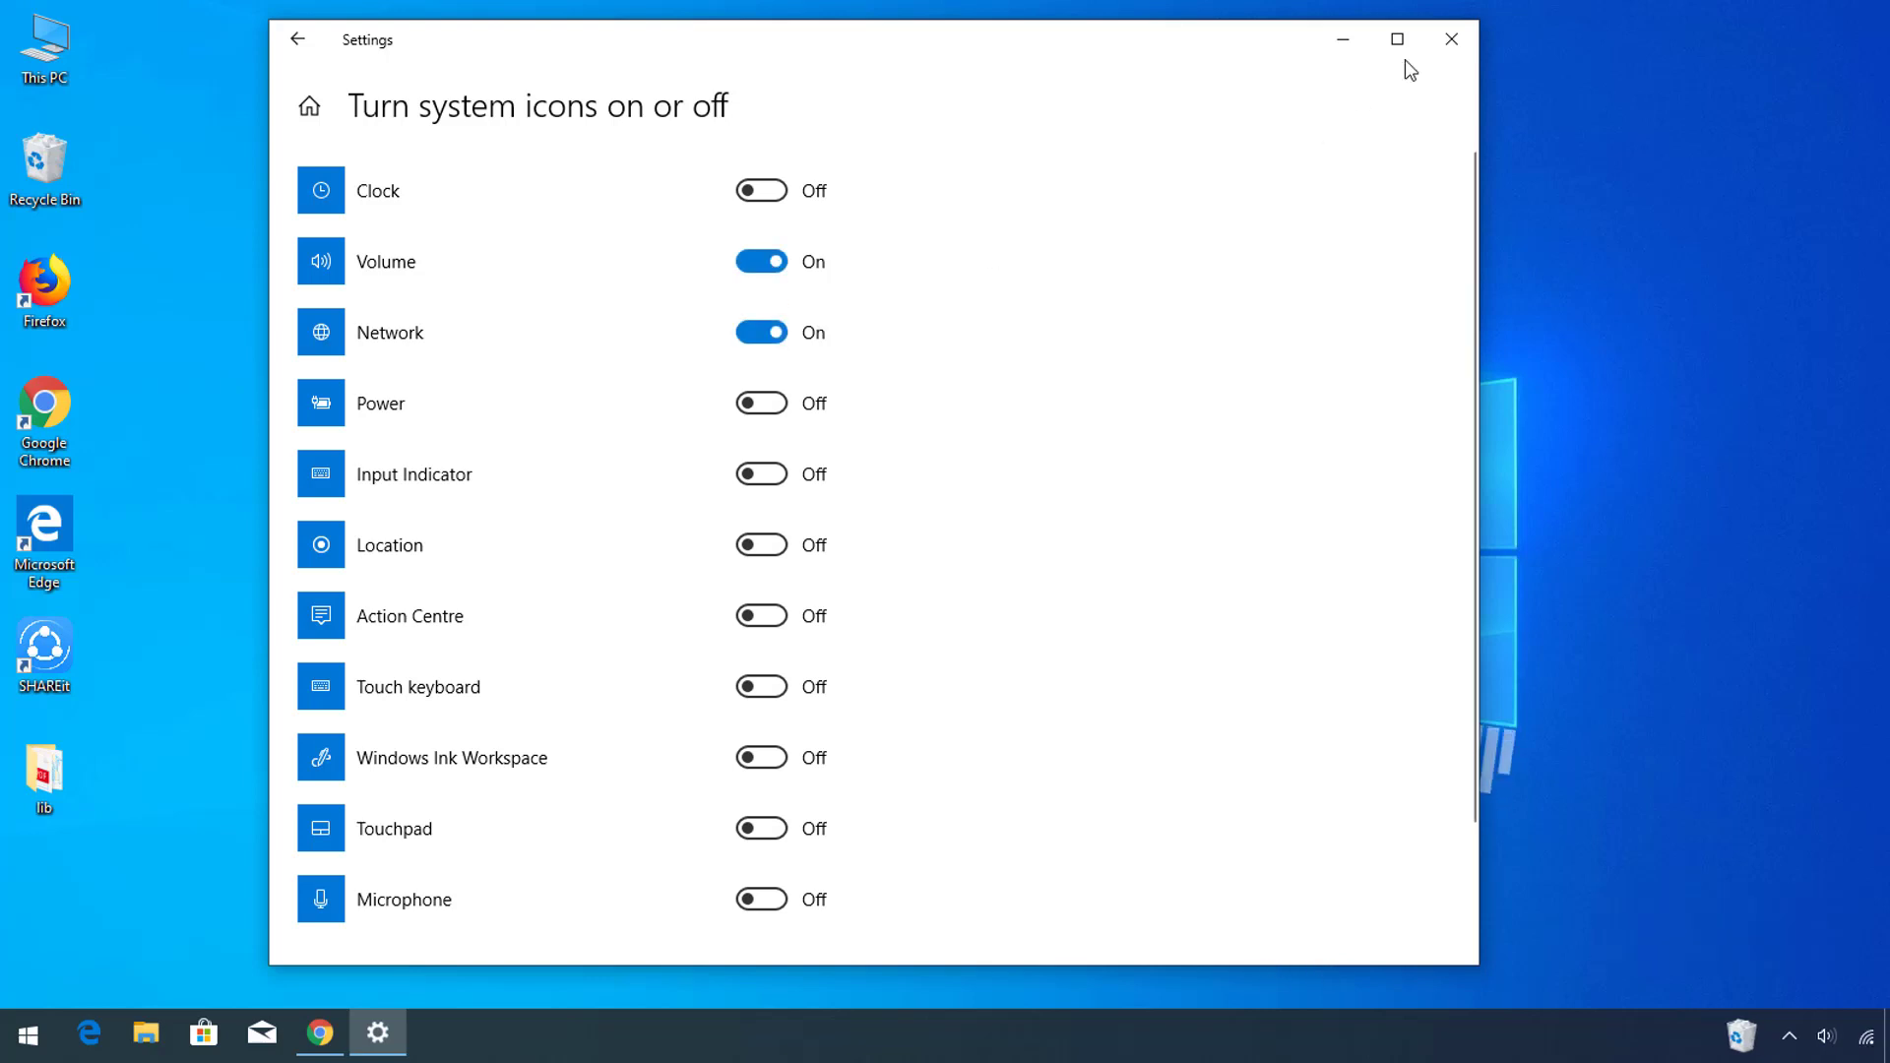
pyautogui.click(1449, 36)
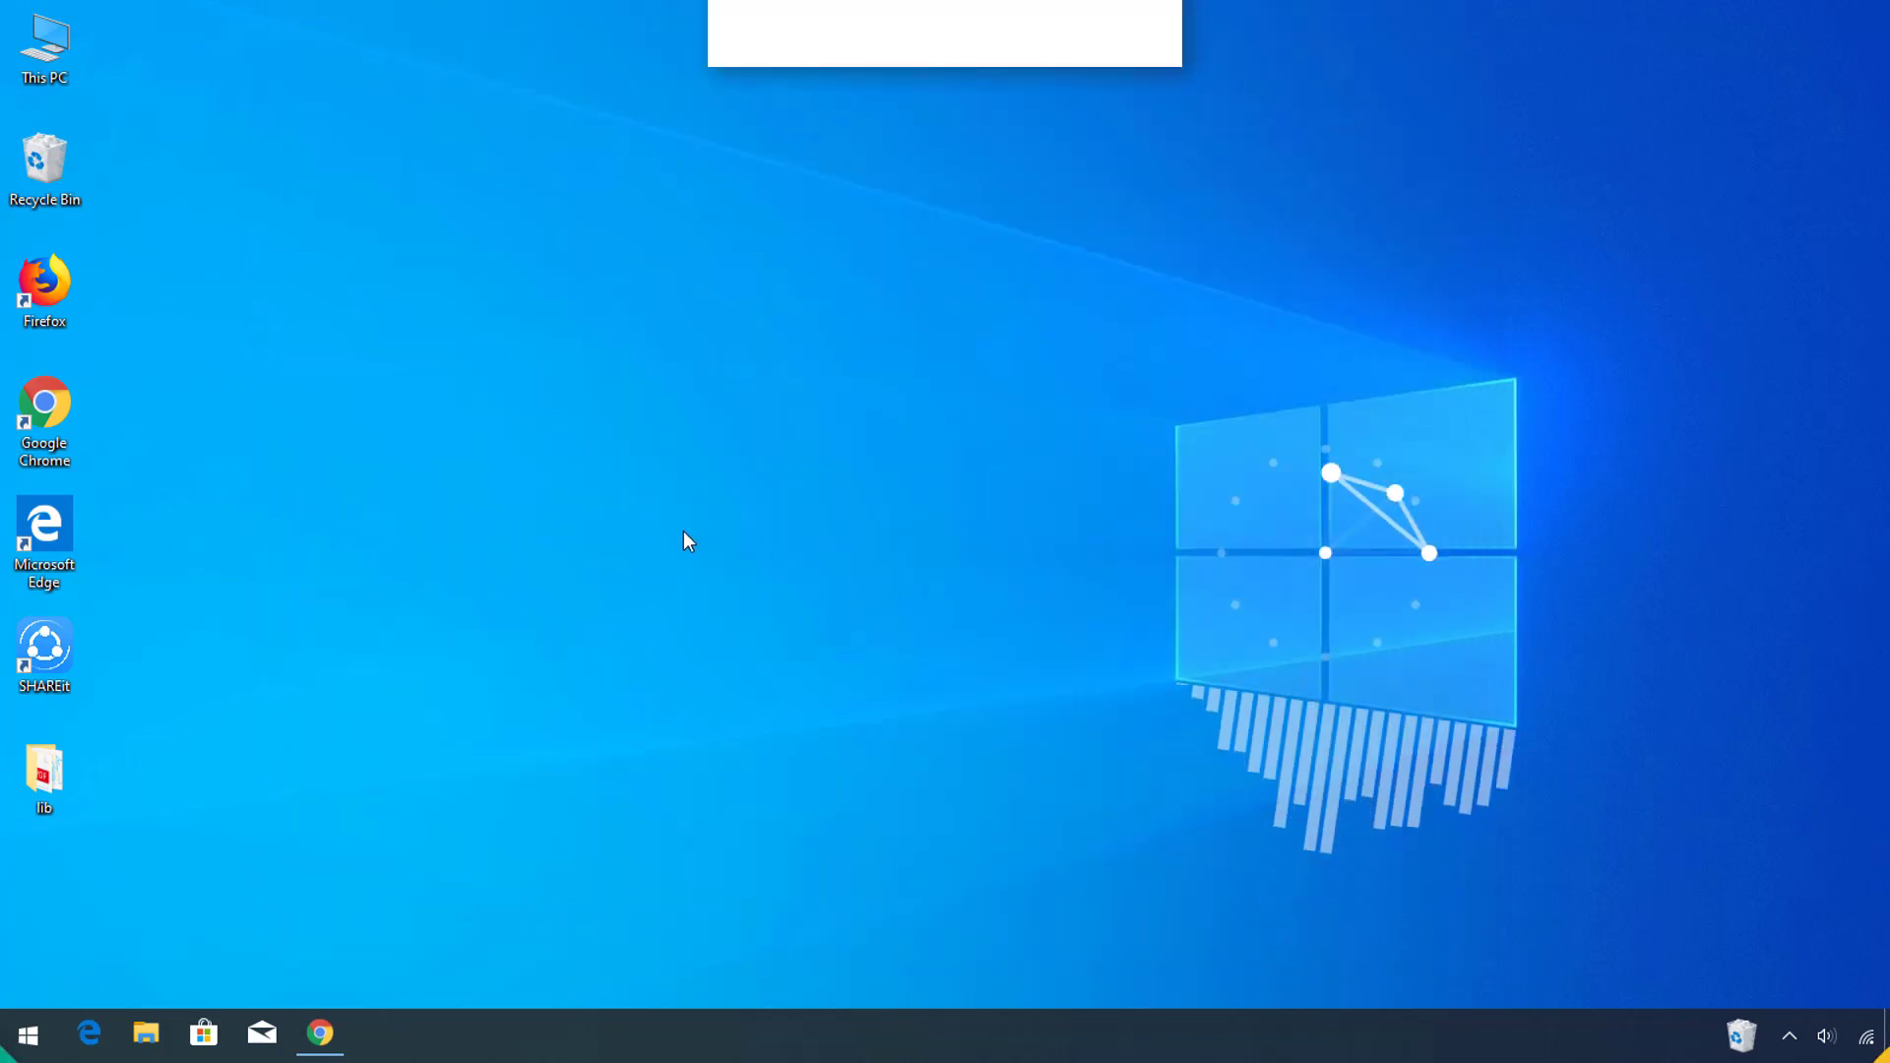